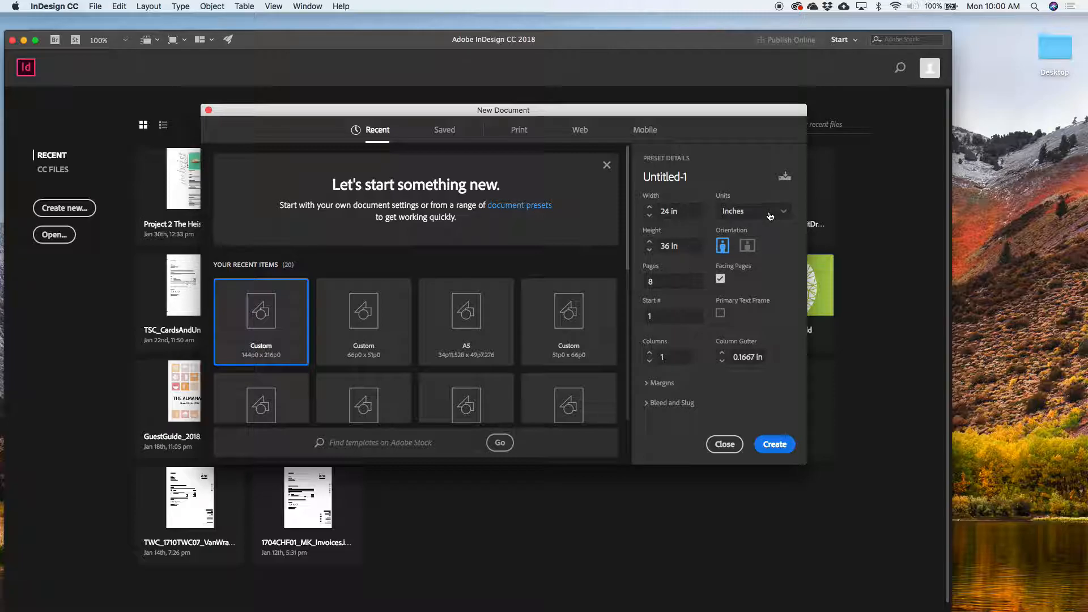
# - Set the new document to 1 page with facing pages turned off, keeping inches as the unit
pyautogui.click(768, 214)
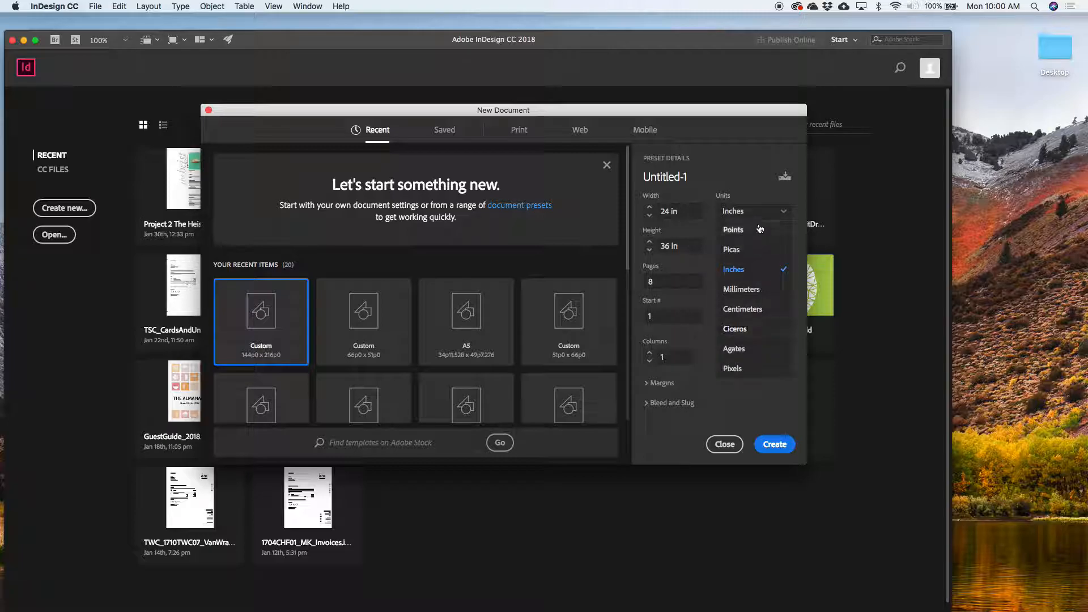
pyautogui.click(773, 218)
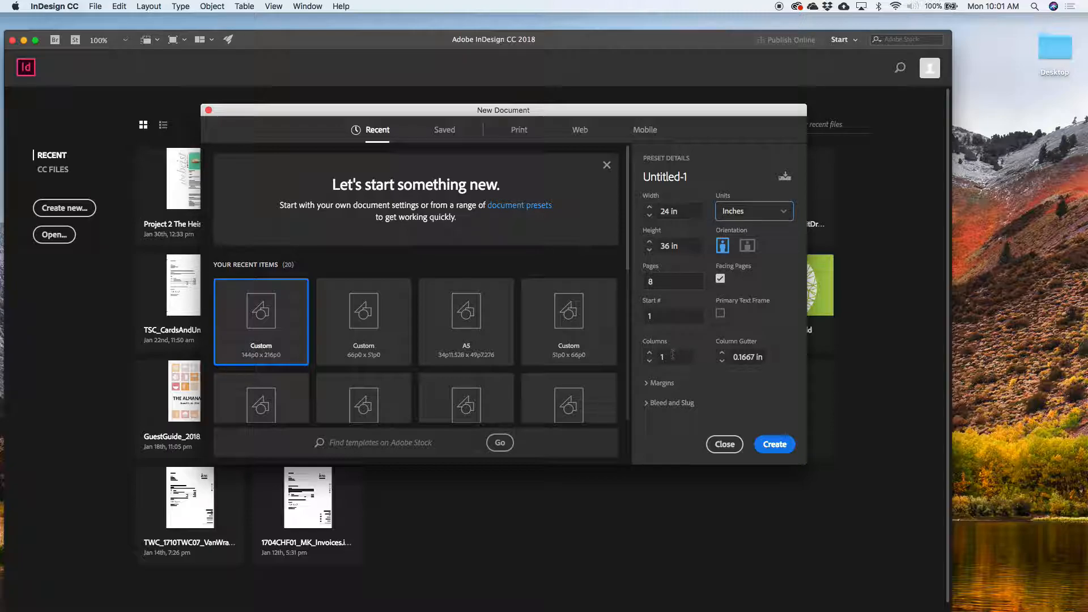
pyautogui.click(648, 384)
pyautogui.scroll(-2, 669, 363)
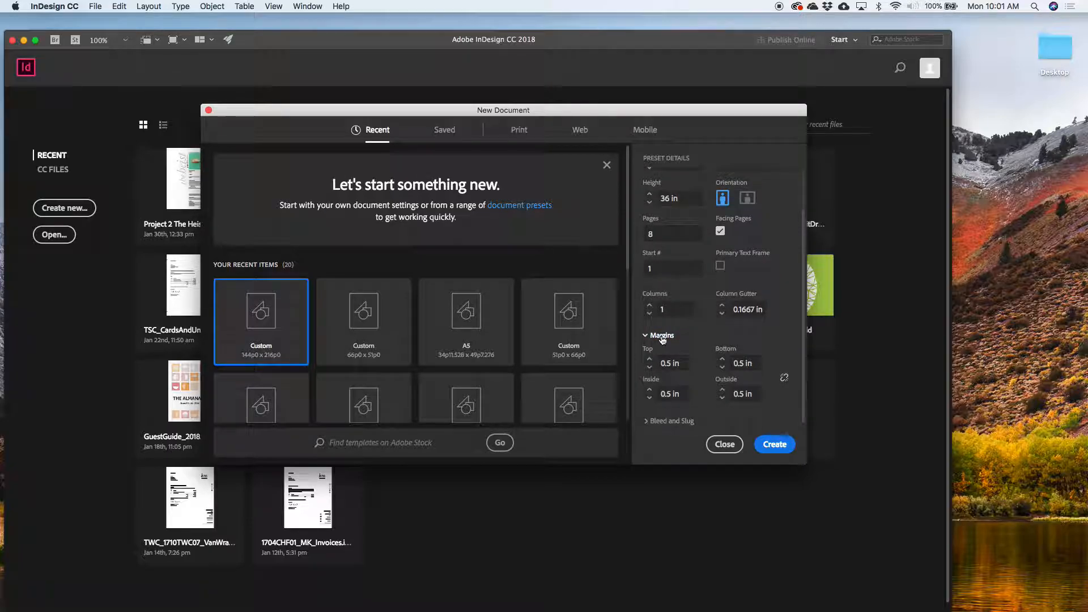
pyautogui.scroll(3, 689, 343)
pyautogui.scroll(-4, 689, 340)
pyautogui.click(684, 235)
pyautogui.write('1')
pyautogui.click(720, 231)
# - Create the 24 × 36 in document with 0.5 in margins and a 0.125 in bleed on all sides
pyautogui.click(682, 363)
pyautogui.click(672, 421)
pyautogui.scroll(-5, 679, 340)
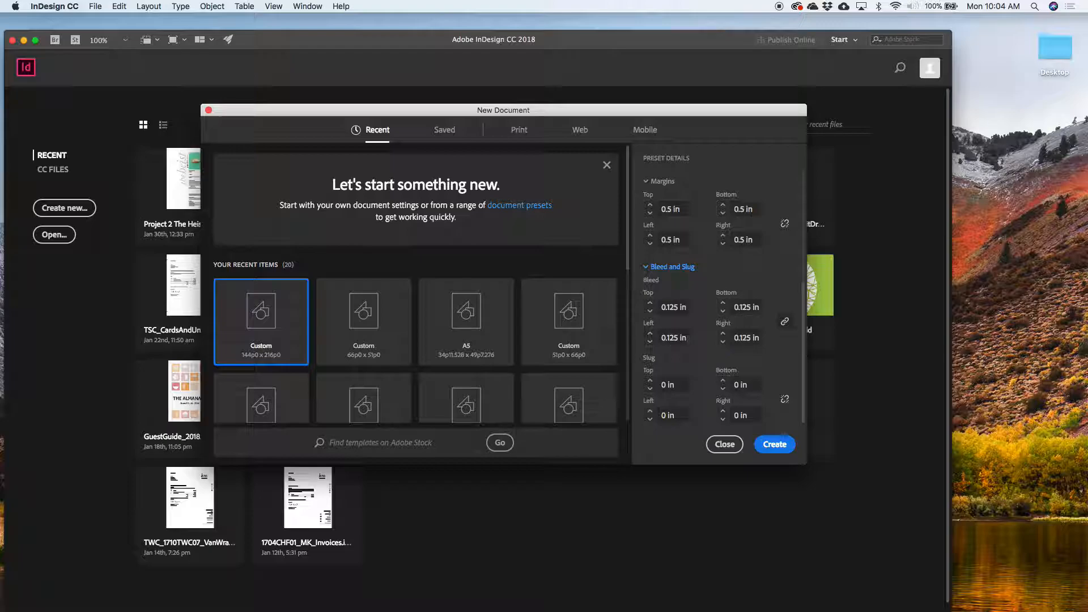
pyautogui.click(779, 446)
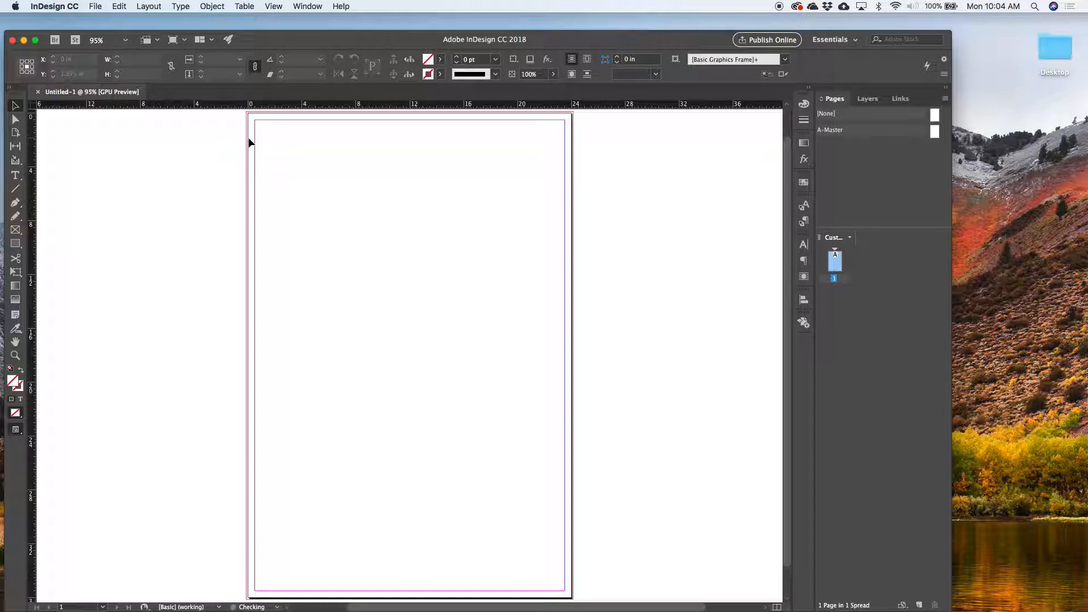
# - Draw a rectangle frame about 7.25 × 5.37 in from the page's upper-left bleed corner and fill it with black
pyautogui.scroll(10, 249, 140)
pyautogui.scroll(1, 255, 243)
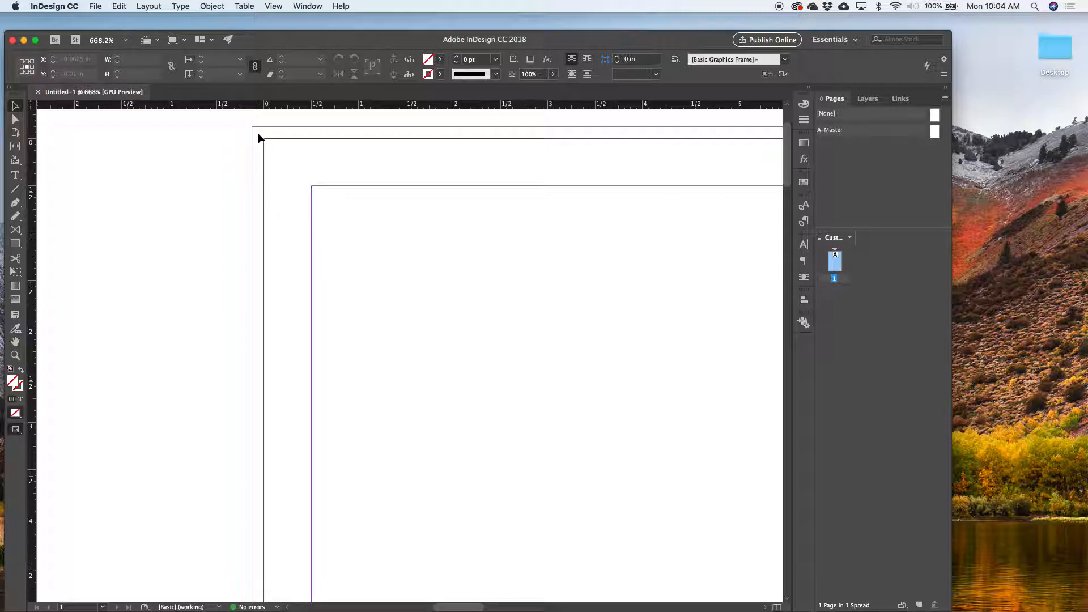
pyautogui.scroll(-3, 290, 210)
pyautogui.click(16, 230)
pyautogui.moveTo(269, 166); pyautogui.dragTo(635, 437)
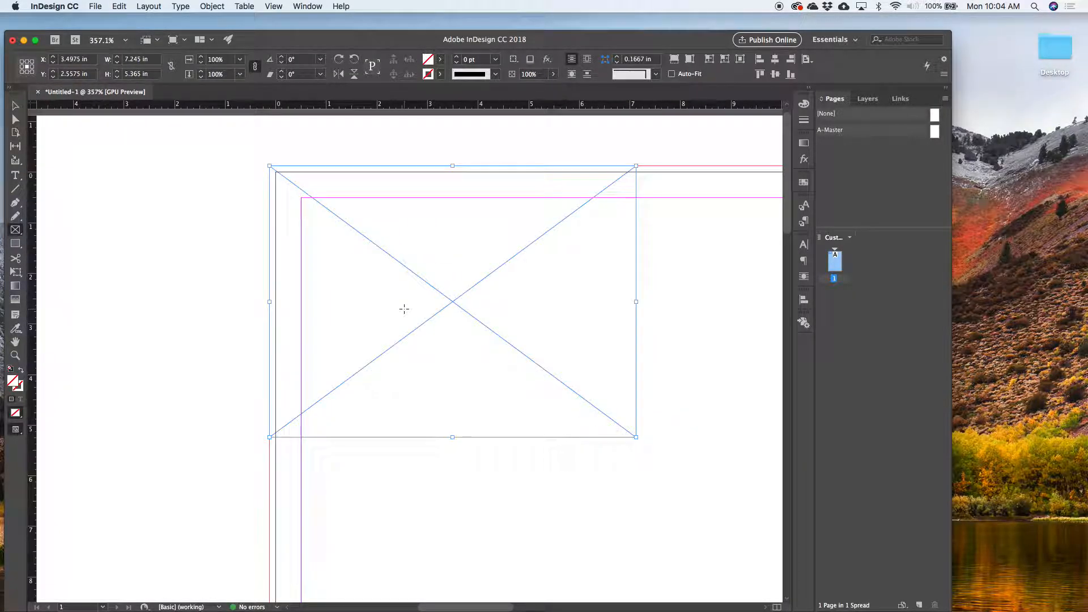
pyautogui.hotkey('shift', 'x')
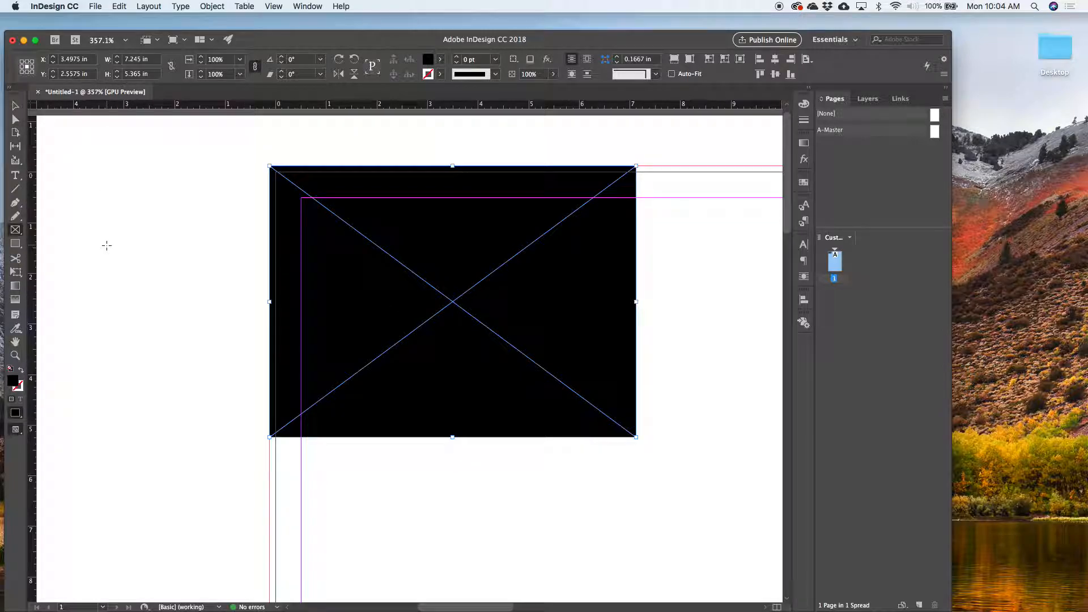
pyautogui.click(15, 106)
pyautogui.click(147, 189)
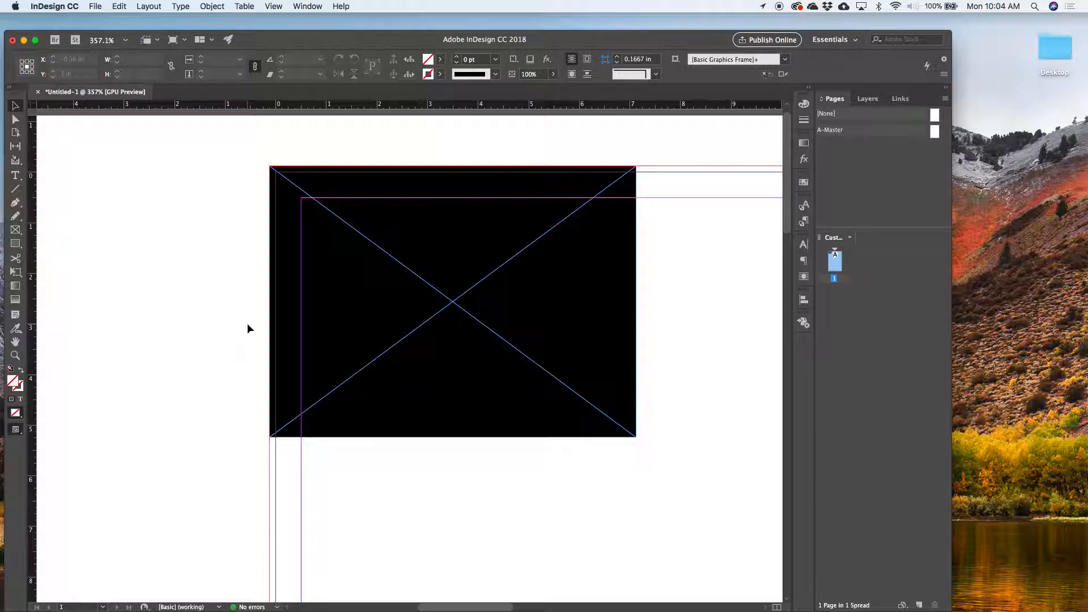
# - Examine how the black frame's corner covers the bleed area, and delete the frame
pyautogui.press('z')
pyautogui.moveTo(227, 170); pyautogui.dragTo(384, 265)
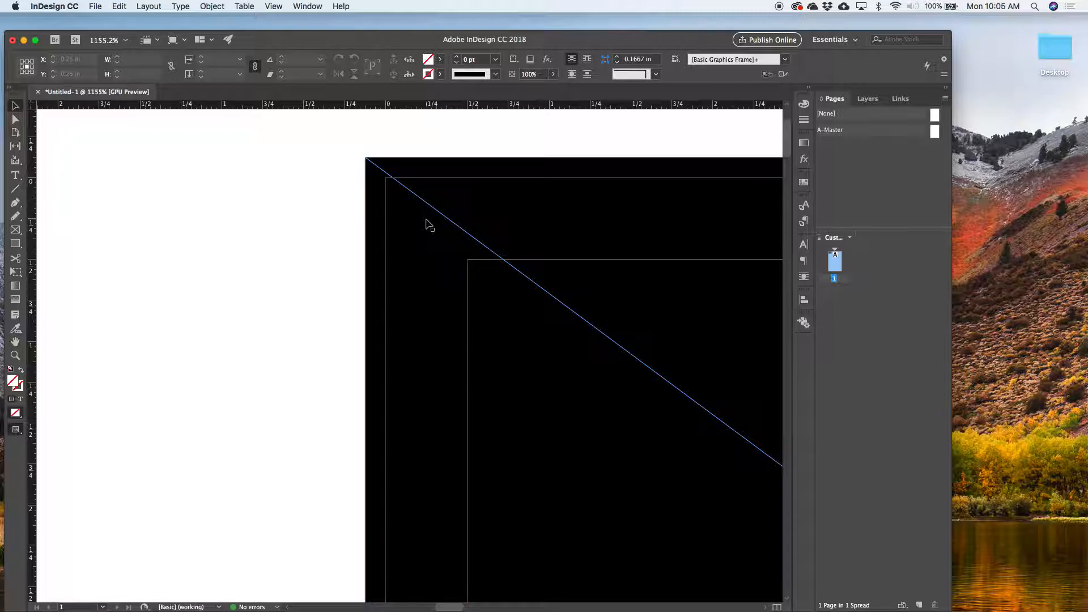
pyautogui.moveTo(367, 282); pyautogui.dragTo(289, 267)
pyautogui.press('super+2')
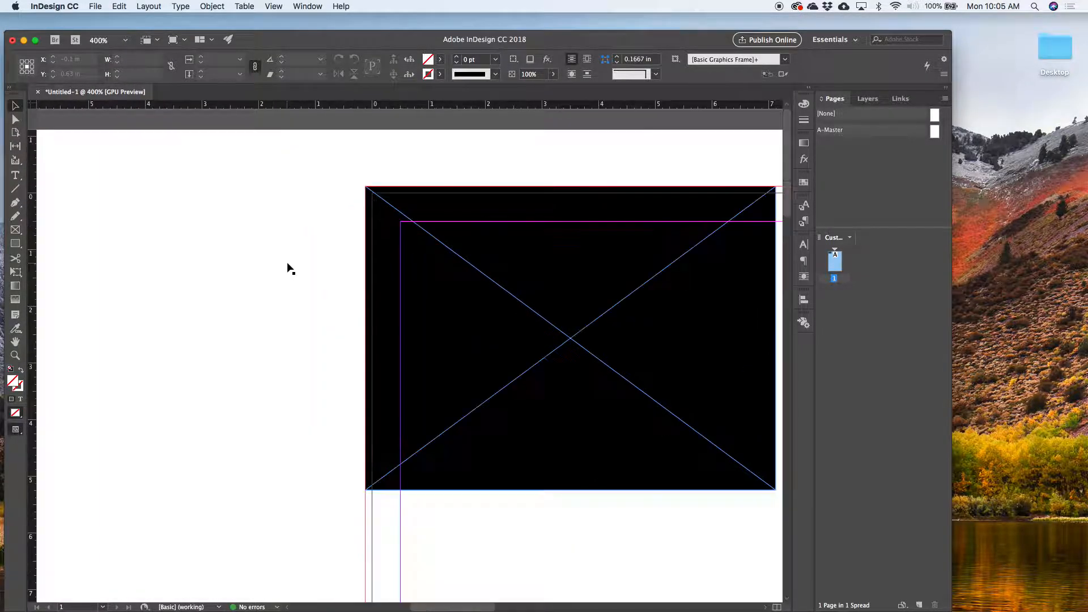
pyautogui.click(463, 220)
pyautogui.press('Delete')
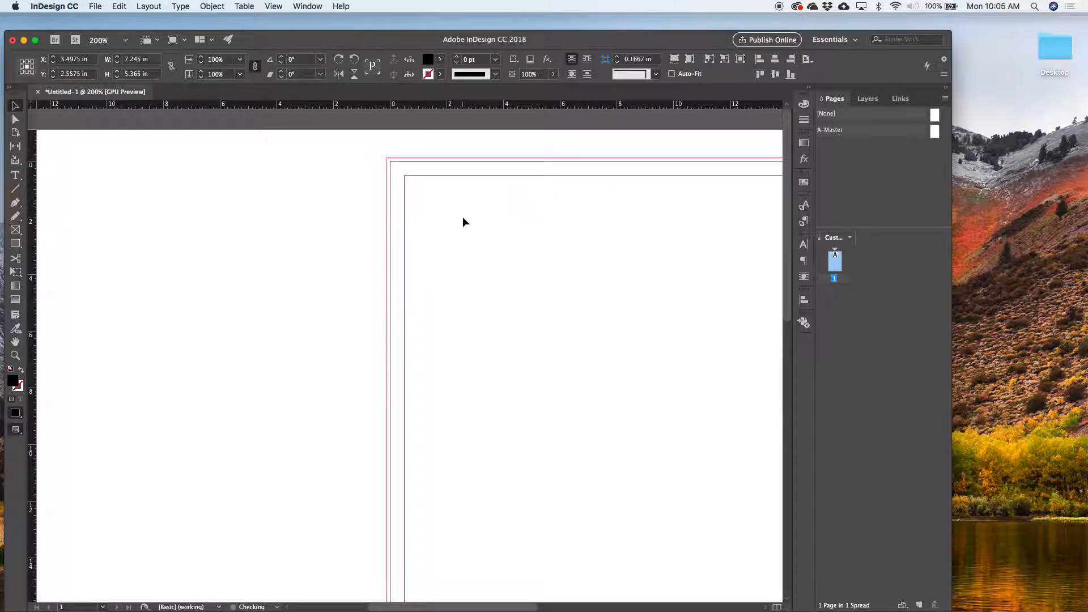
# - Draw a text frame about 8.54 × 10 in from the upper-left margin corner and fill it with placeholder text
pyautogui.press('t')
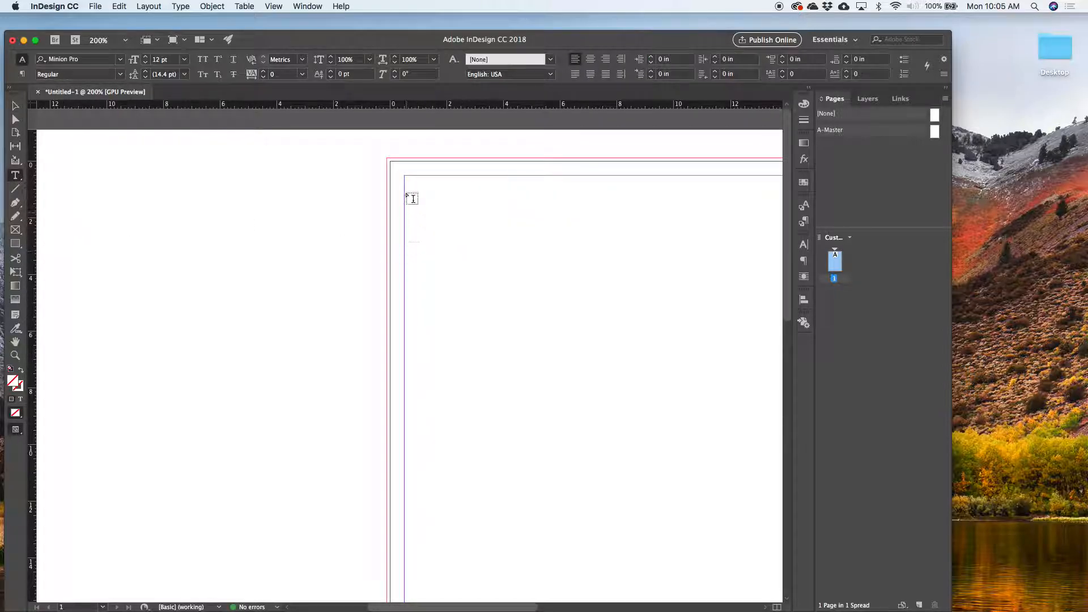
pyautogui.moveTo(405, 175); pyautogui.dragTo(646, 458)
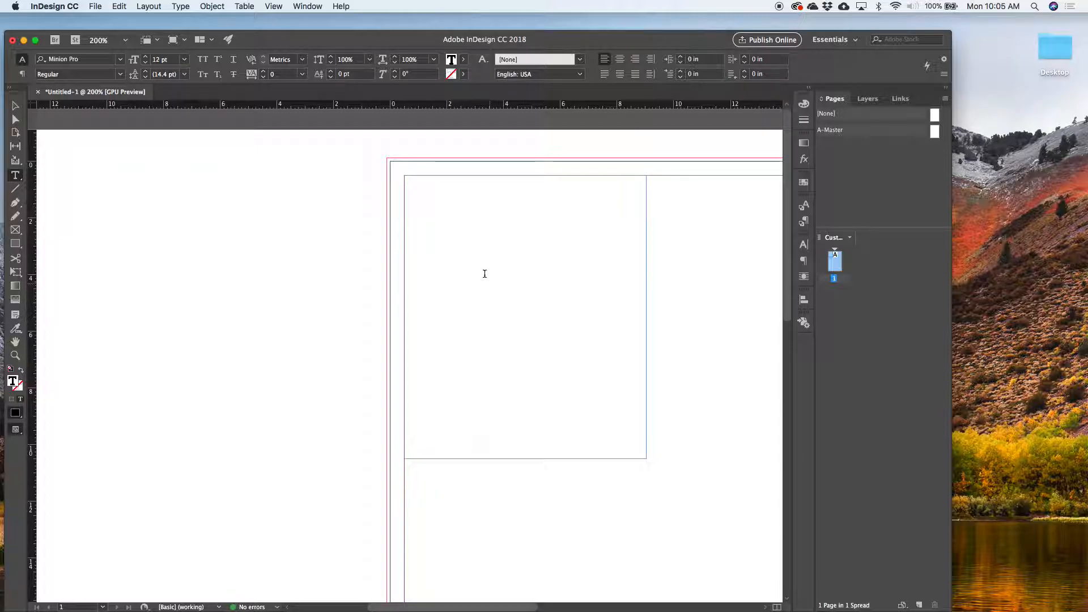
pyautogui.rightClick(424, 205)
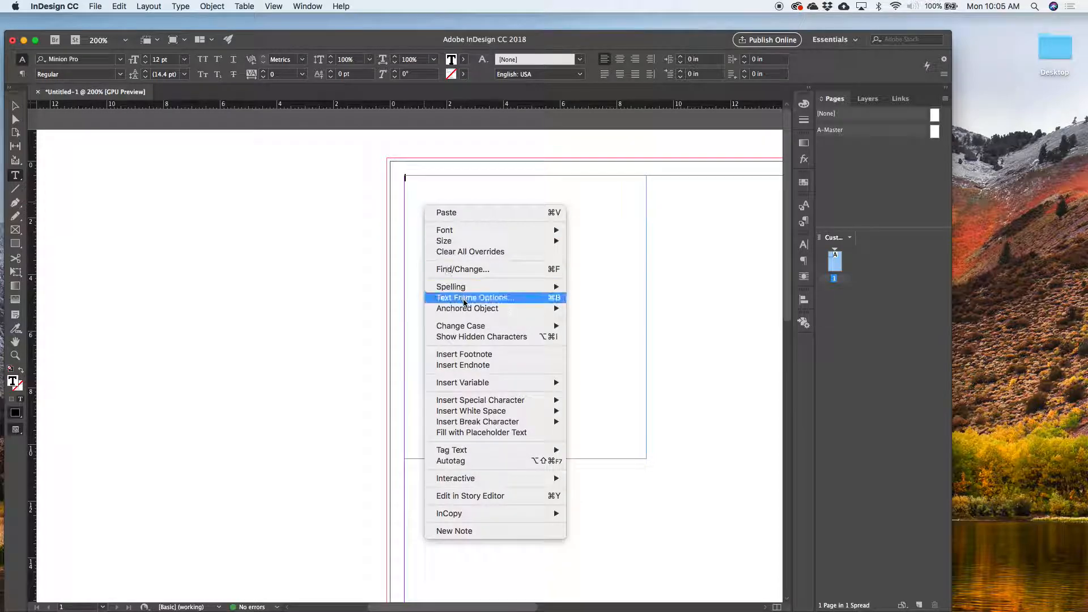
pyautogui.click(479, 434)
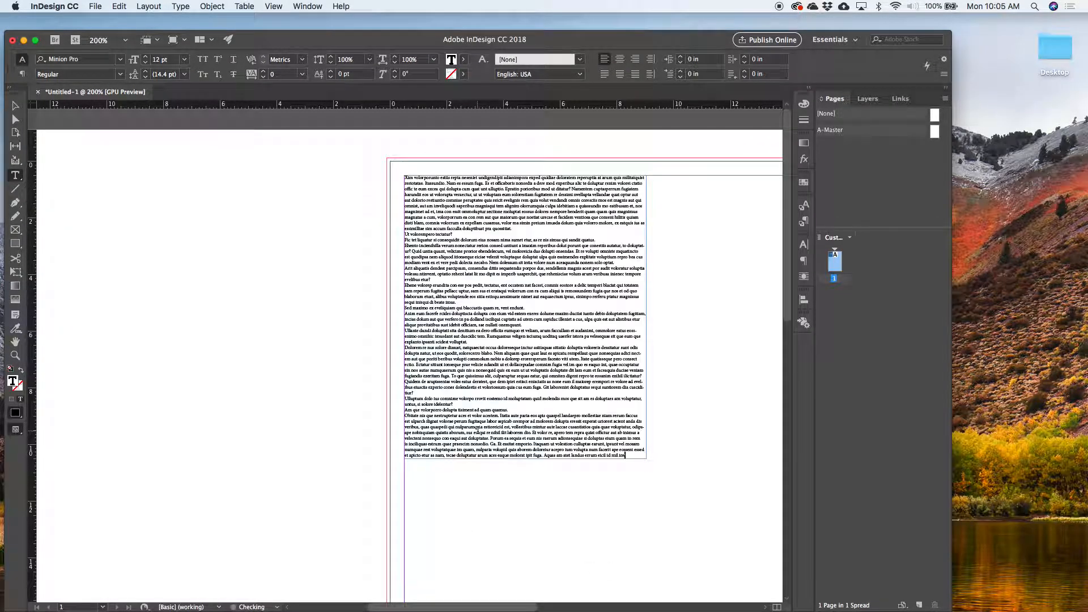
pyautogui.click(17, 106)
pyautogui.click(165, 174)
pyautogui.hscroll(2, 165, 174)
pyautogui.scroll(-1, 165, 174)
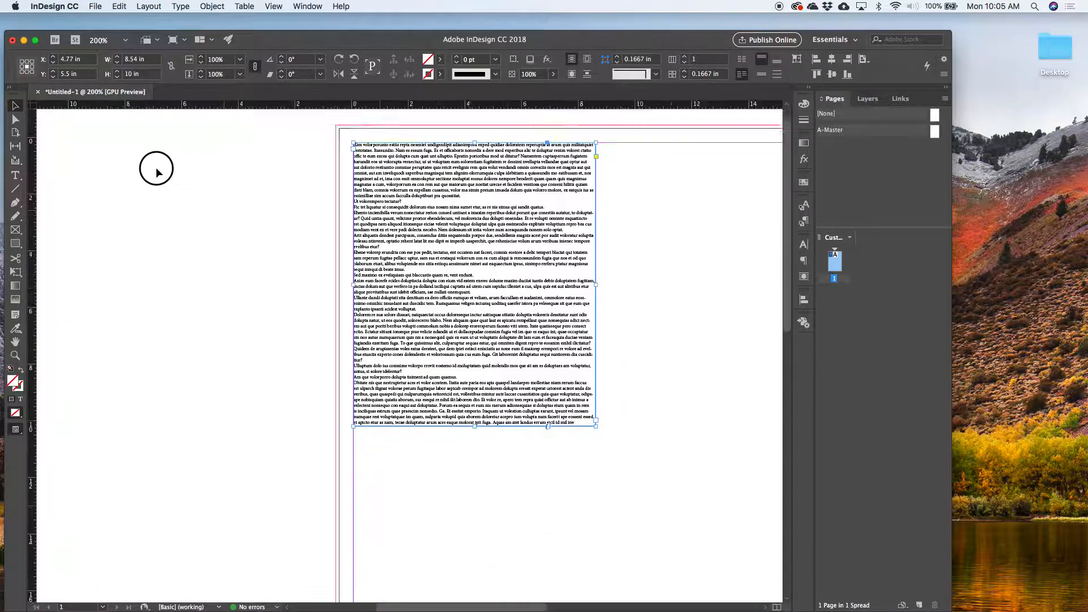
# - Turn on the preview screen mode to hide the guides and view the beginning of the placeholder text closely
pyautogui.press('w')
pyautogui.press('z')
pyautogui.moveTo(303, 120); pyautogui.dragTo(284, 238)
pyautogui.hscroll(1, 376, 248)
pyautogui.press('v')
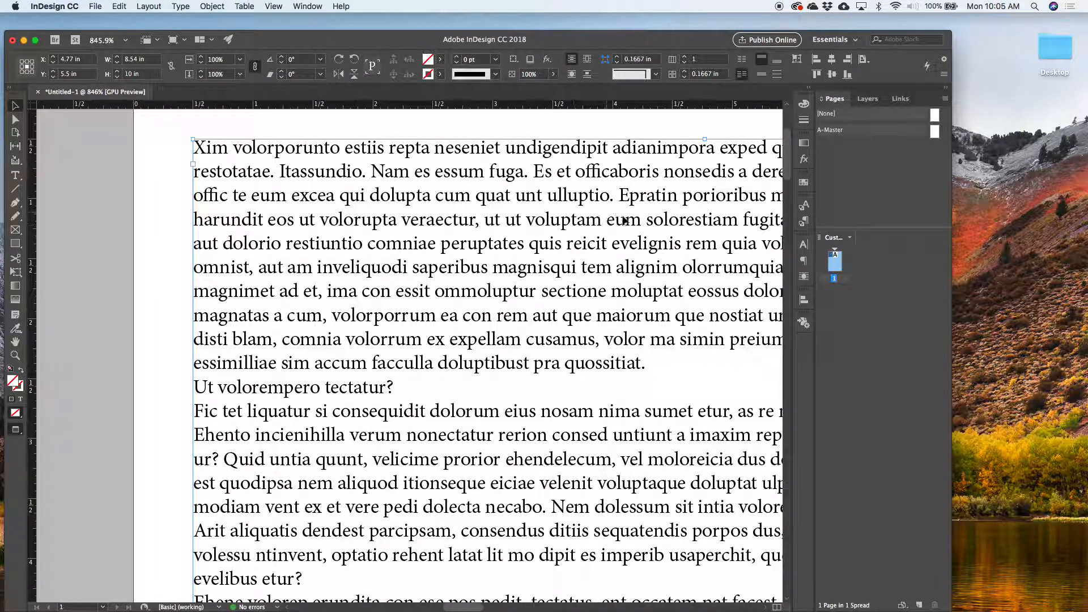
# - Show the paragraph styles and put the opening words "Xim volorporunto estiis" on their own line
pyautogui.click(799, 227)
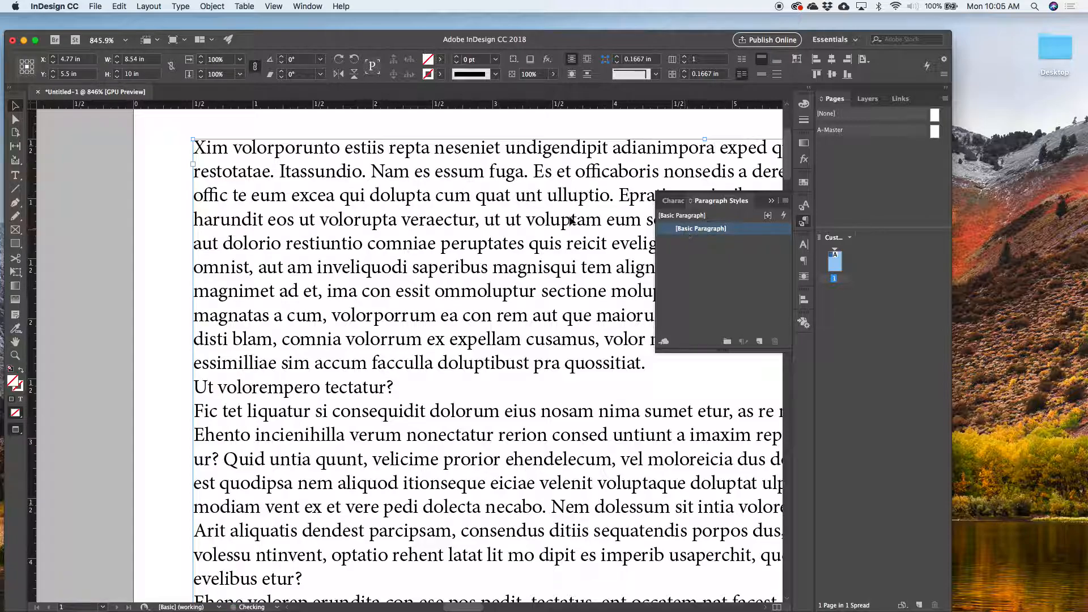
pyautogui.keyDown('alt'); pyautogui.click(678, 229); pyautogui.keyUp('alt')
pyautogui.click(390, 149)
pyautogui.doubleClick(390, 148)
pyautogui.press('Return')
pyautogui.click(366, 149)
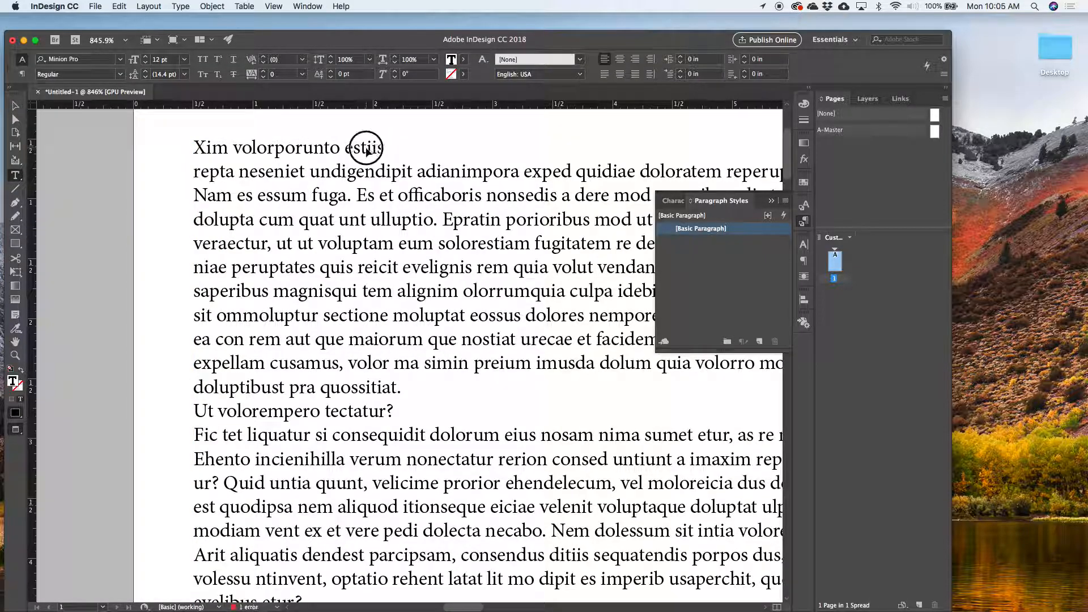
pyautogui.moveTo(385, 149); pyautogui.dragTo(196, 147)
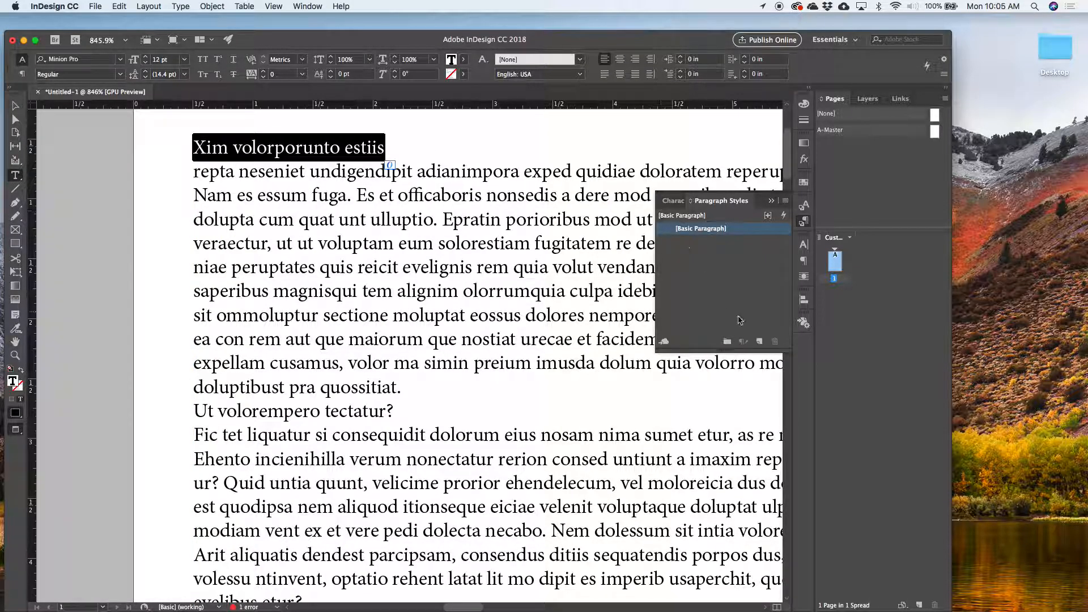
pyautogui.press('Escape')
pyautogui.click(149, 263)
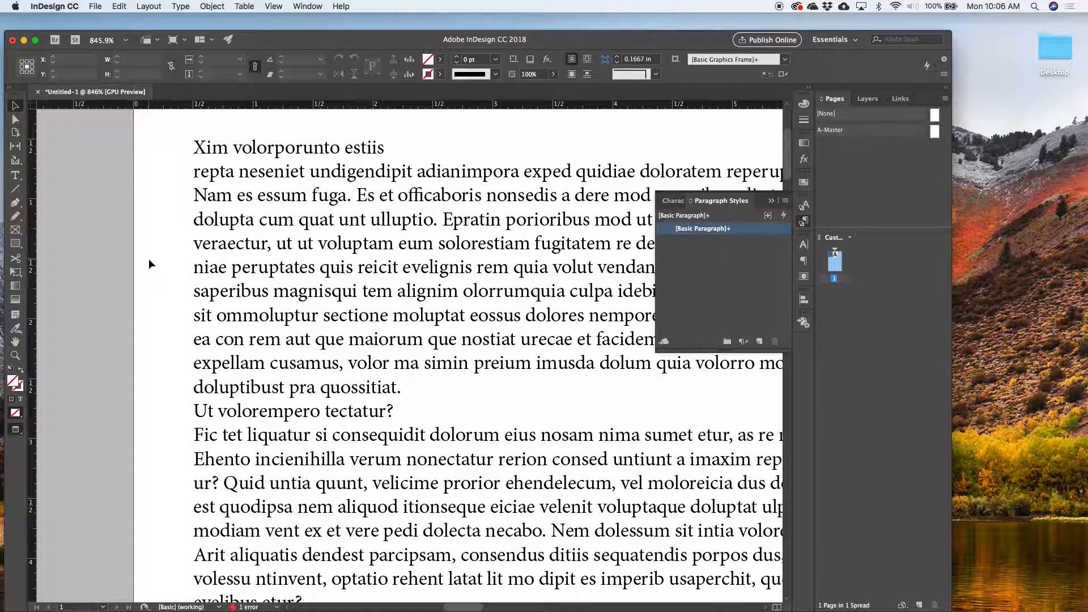
# - Set the font of the whole text frame to Nimbus Sans
pyautogui.keyDown('alt'); pyautogui.scroll(-4, 229, 215); pyautogui.keyUp('alt')
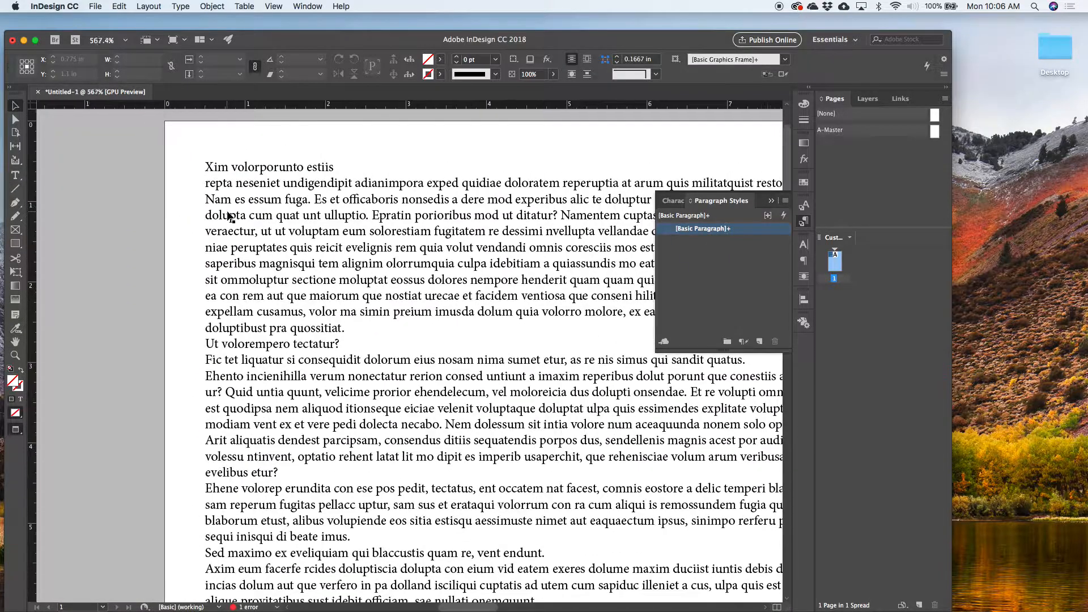
pyautogui.click(231, 215)
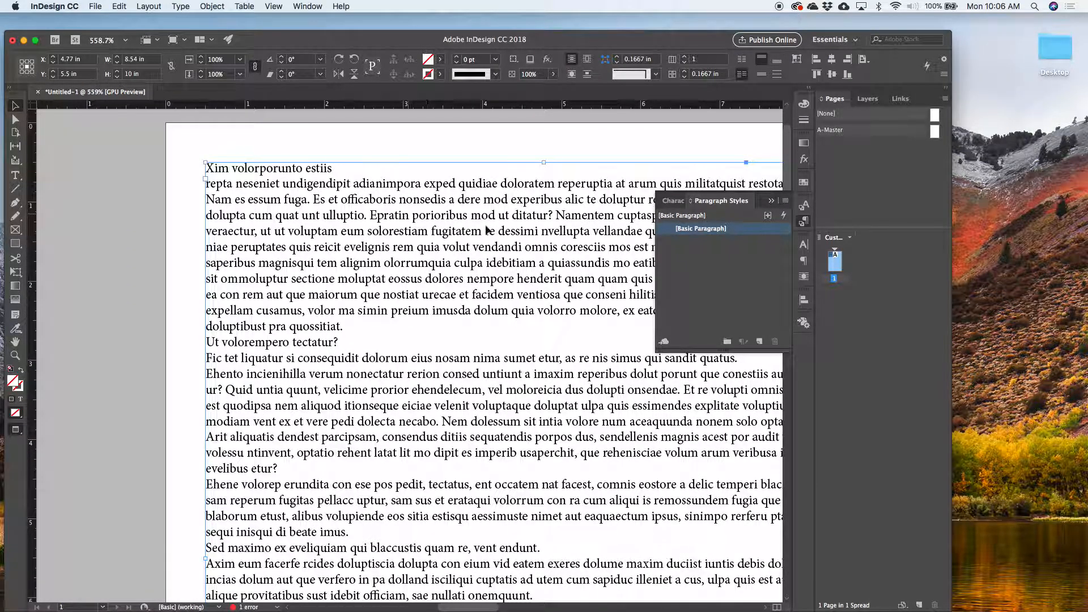
pyautogui.click(804, 244)
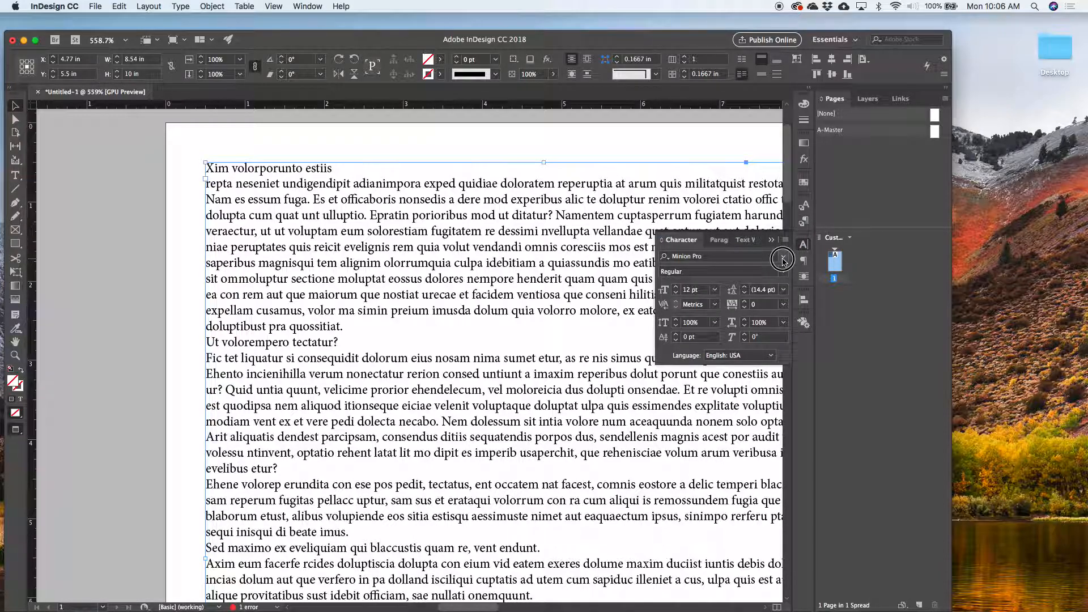
pyautogui.click(783, 259)
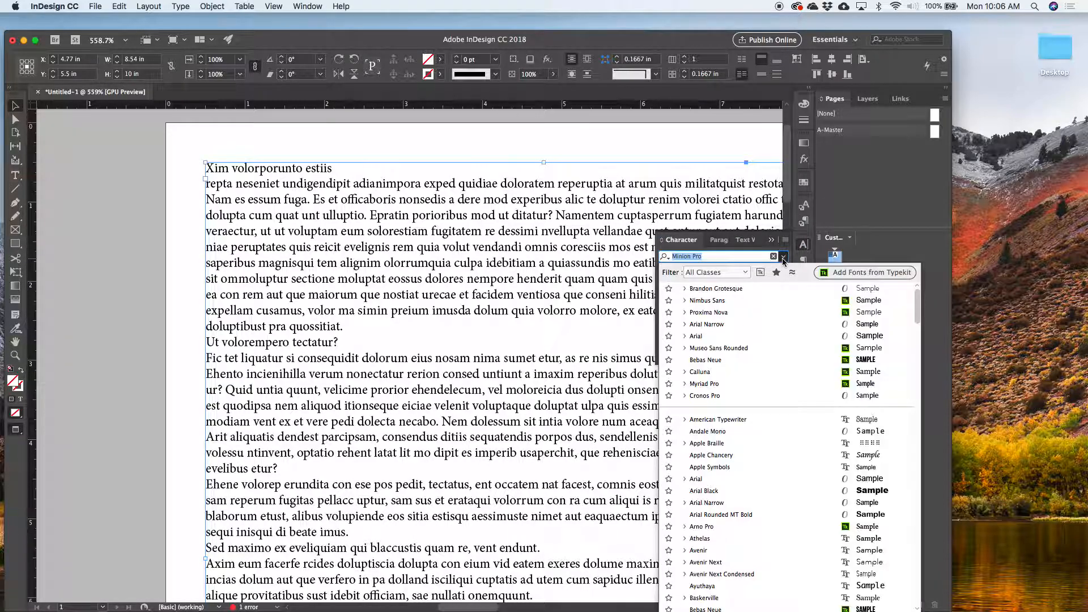
pyautogui.click(733, 301)
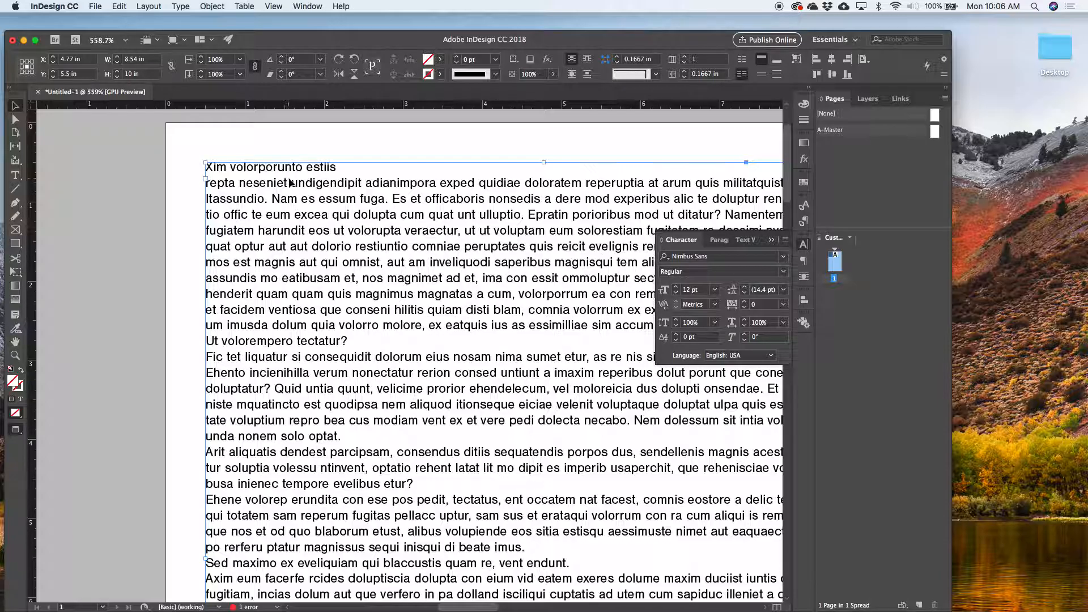
pyautogui.scroll(5, 289, 180)
pyautogui.scroll(-5, 289, 180)
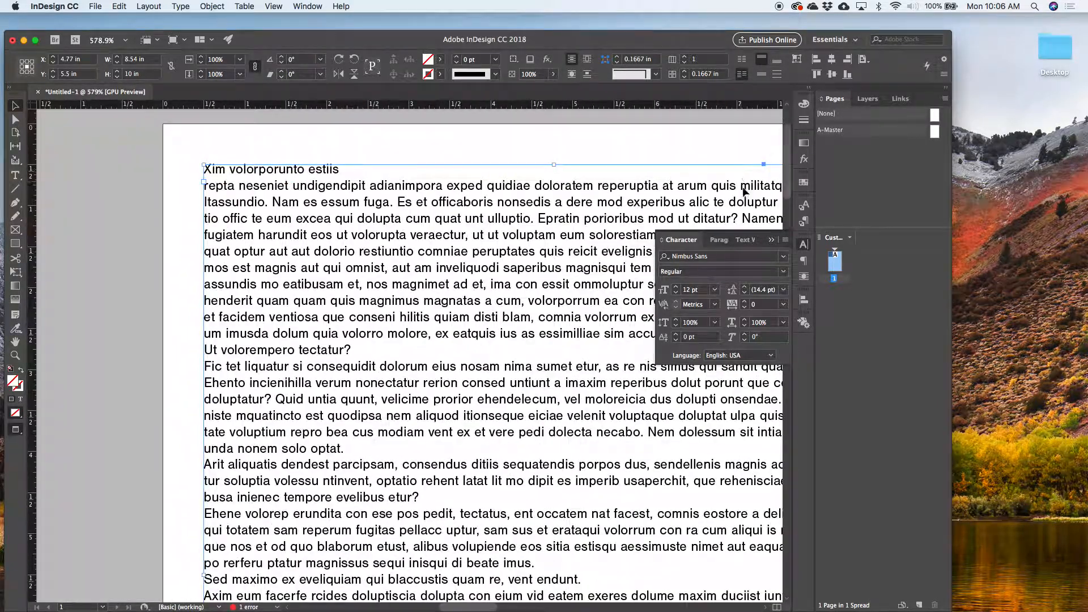
# - Format all the text in the frame as Calluna at 11 pt with 15 pt leading
pyautogui.click(783, 257)
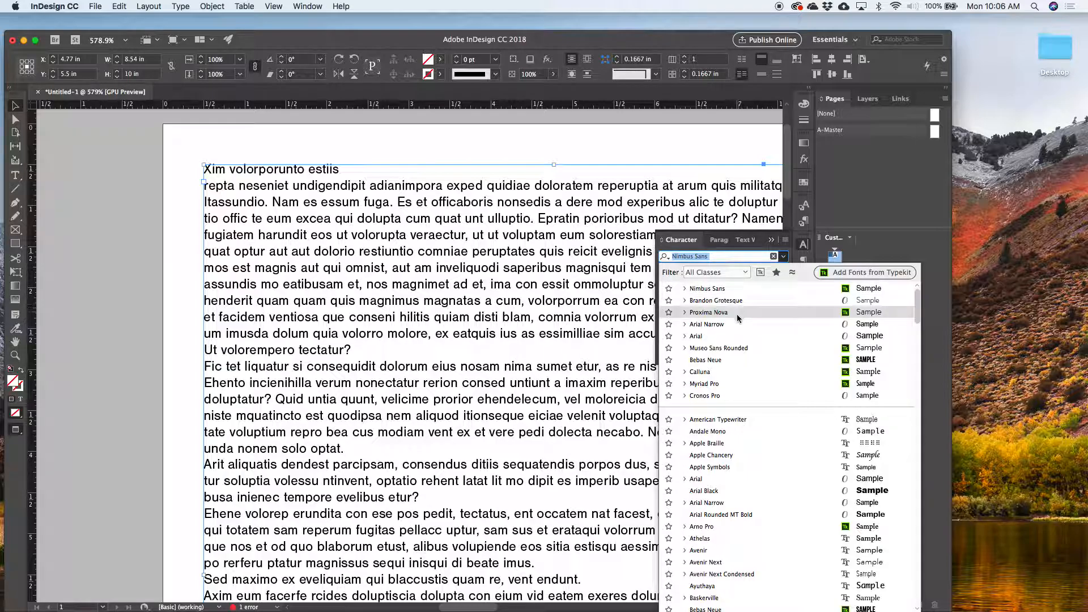
pyautogui.click(700, 372)
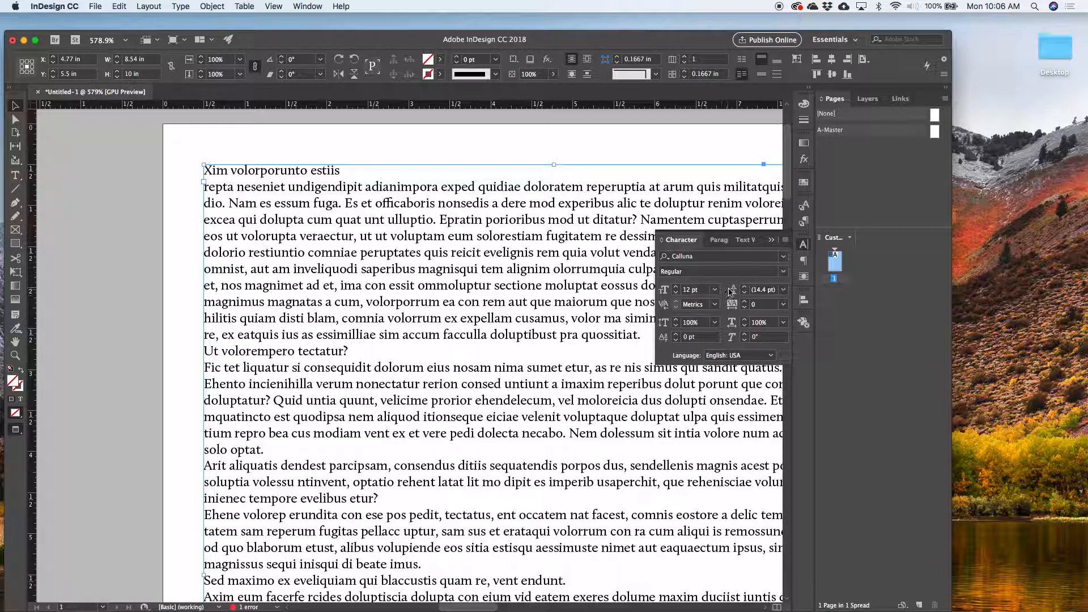
pyautogui.click(676, 293)
pyautogui.click(745, 289)
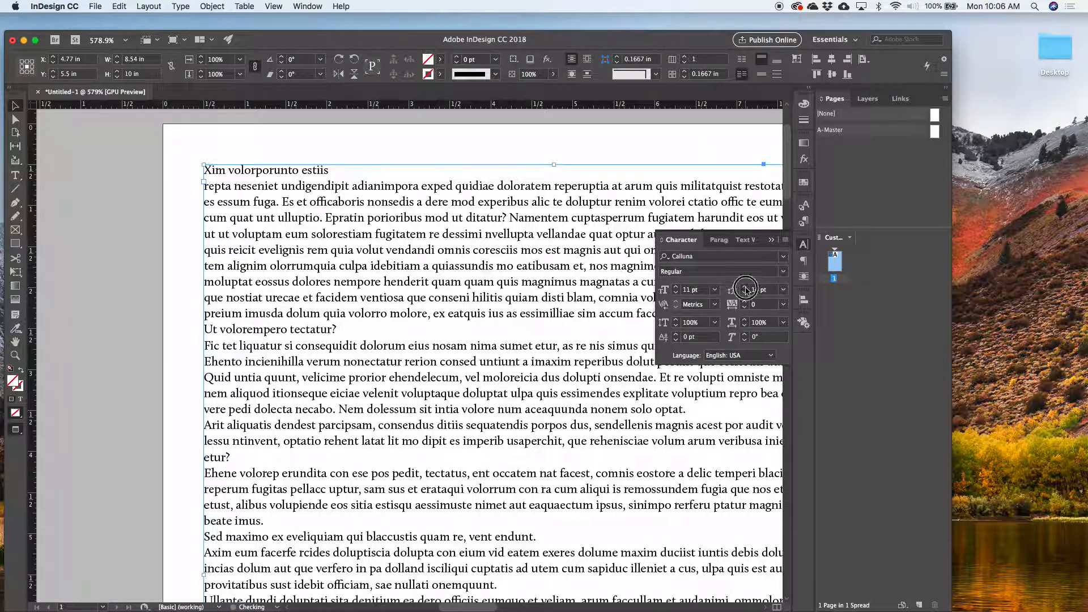
pyautogui.click(745, 288)
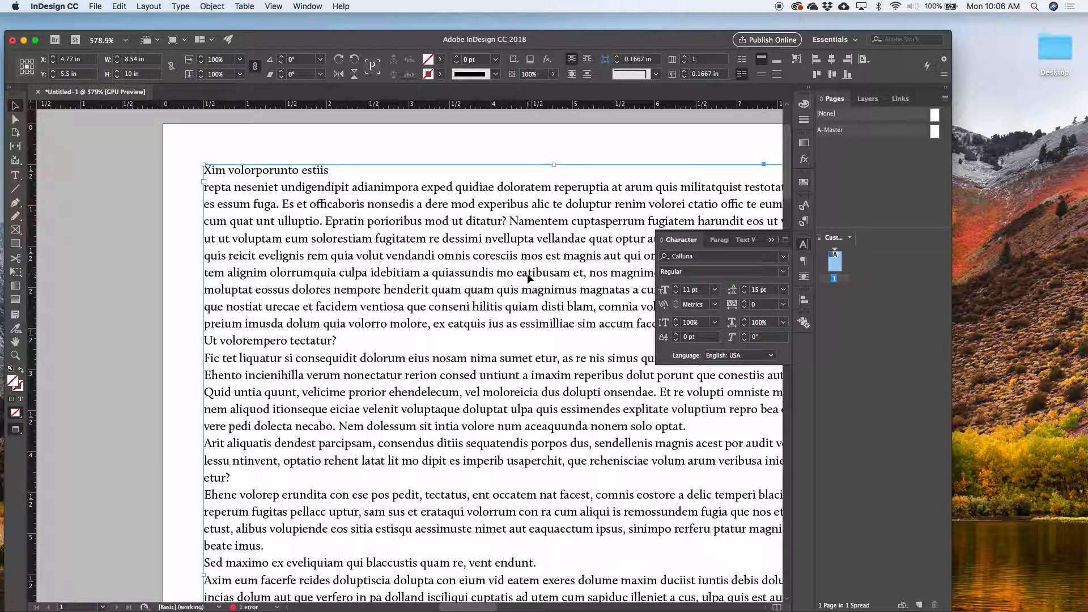
pyautogui.click(158, 283)
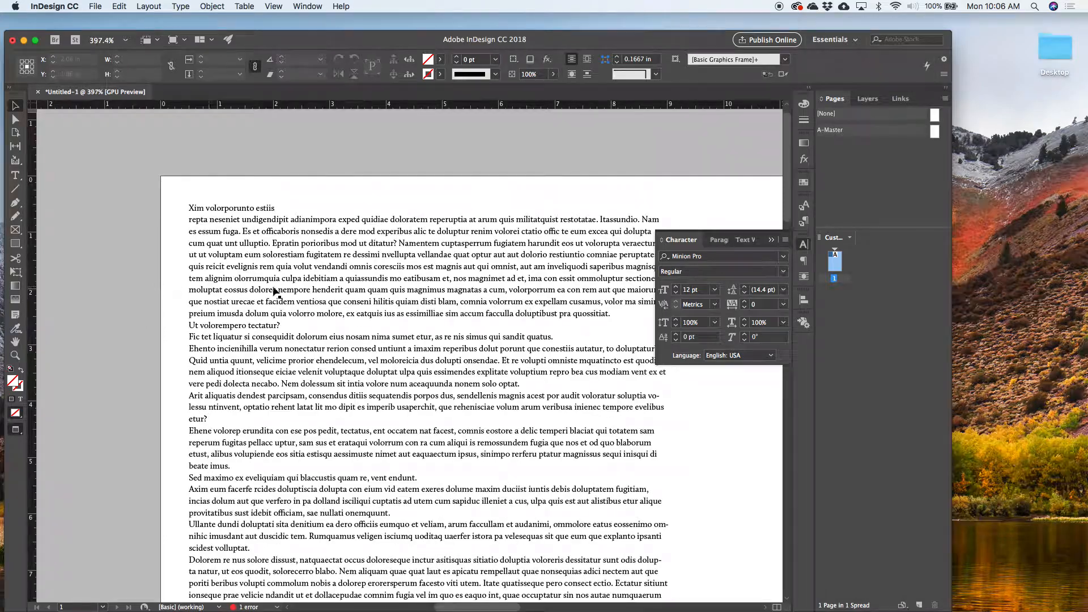
# - Widen the text frame to about 9 in by extending its right edge
pyautogui.click(276, 290)
pyautogui.scroll(-2, 364, 299)
pyautogui.moveTo(575, 387); pyautogui.dragTo(595, 389)
pyautogui.click(210, 338)
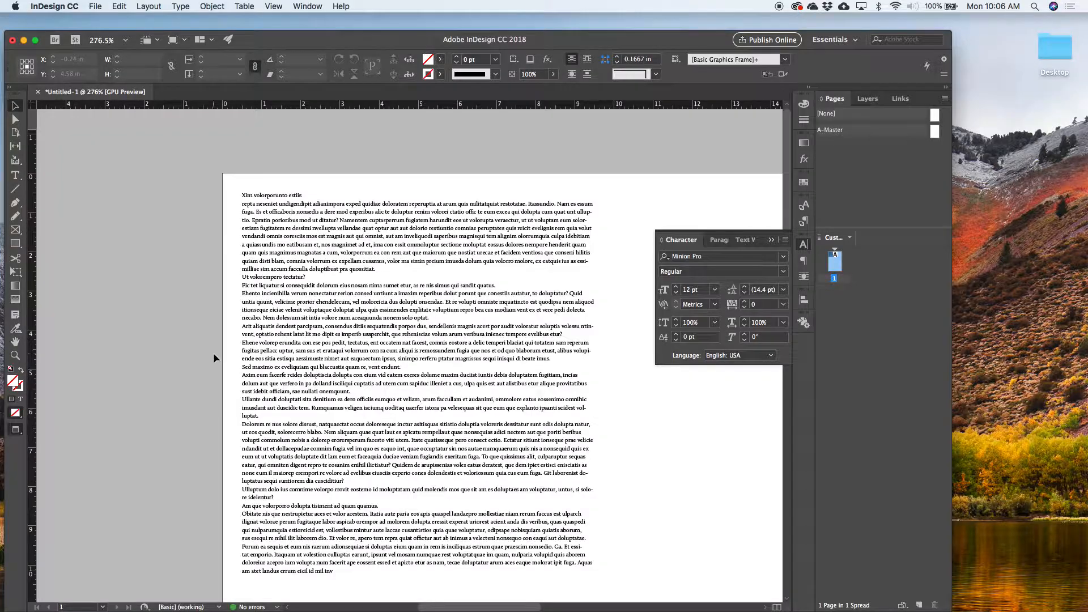
# - Move the text frame down the page, centring it at about X 5.44 in, Y 9.34 in
pyautogui.scroll(-2, 213, 352)
pyautogui.moveTo(318, 347); pyautogui.dragTo(324, 465)
pyautogui.click(222, 407)
pyautogui.scroll(2, 279, 404)
pyautogui.moveTo(375, 383)
pyautogui.mouseDown()
pyautogui.moveTo(363, 342)
pyautogui.moveTo(374, 365)
pyautogui.mouseUp()
pyautogui.click(165, 332)
pyautogui.moveTo(234, 342); pyautogui.dragTo(211, 279)
pyautogui.click(304, 275)
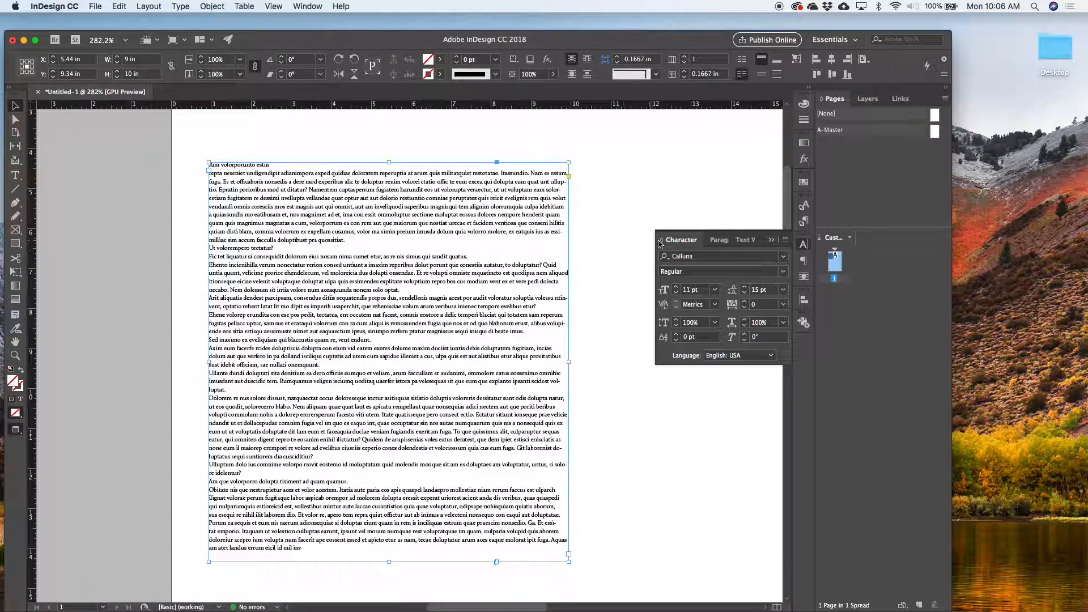
# - Redefine the [Basic Paragraph] style to match the current formatting of the text frame, and deselect the frame
pyautogui.click(803, 222)
pyautogui.click(786, 202)
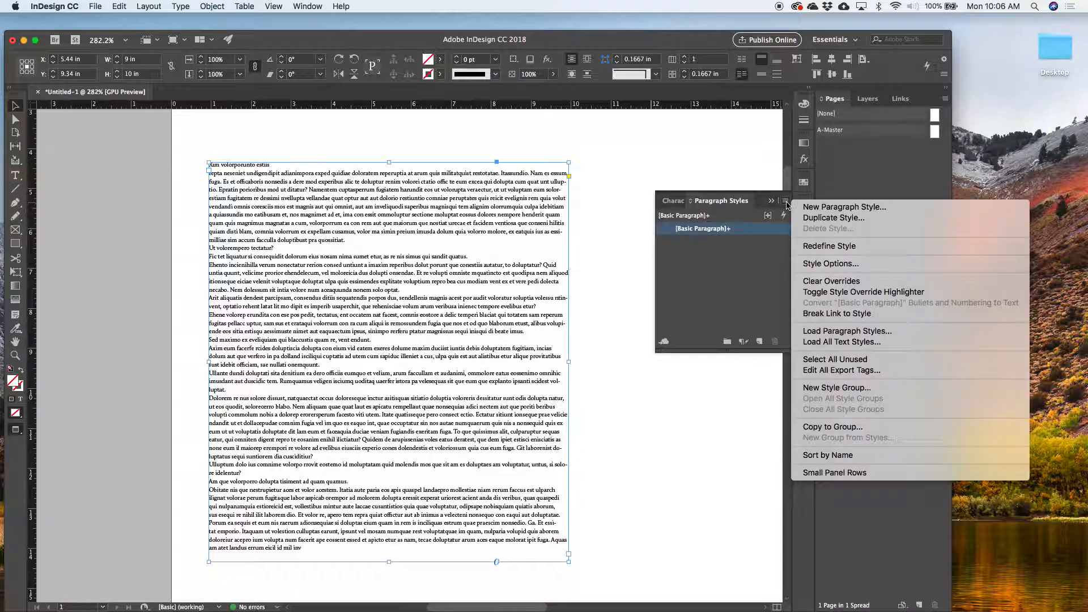
pyautogui.click(816, 246)
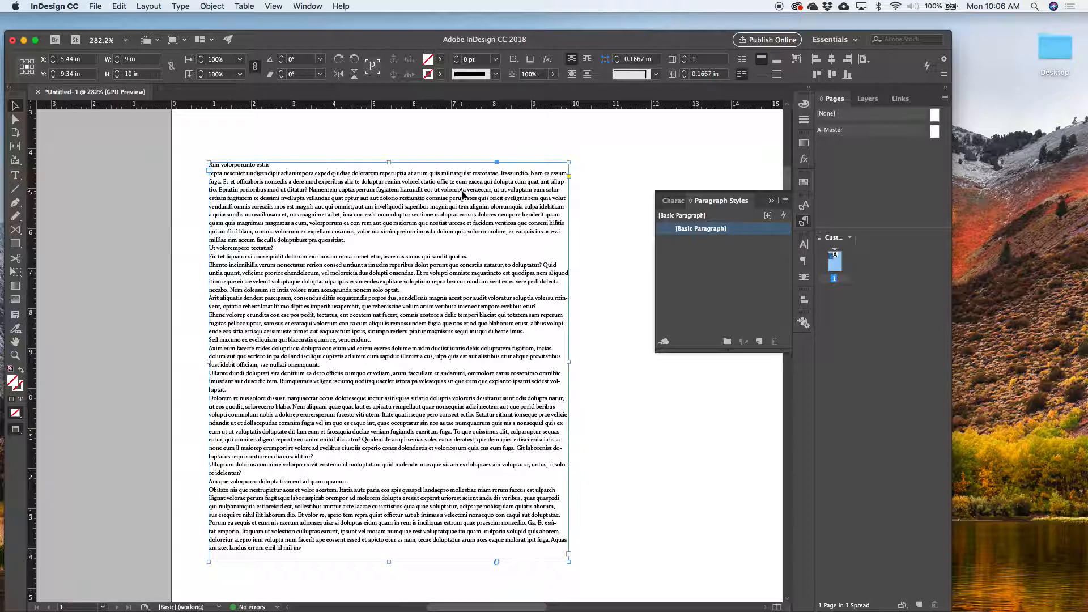
pyautogui.click(246, 134)
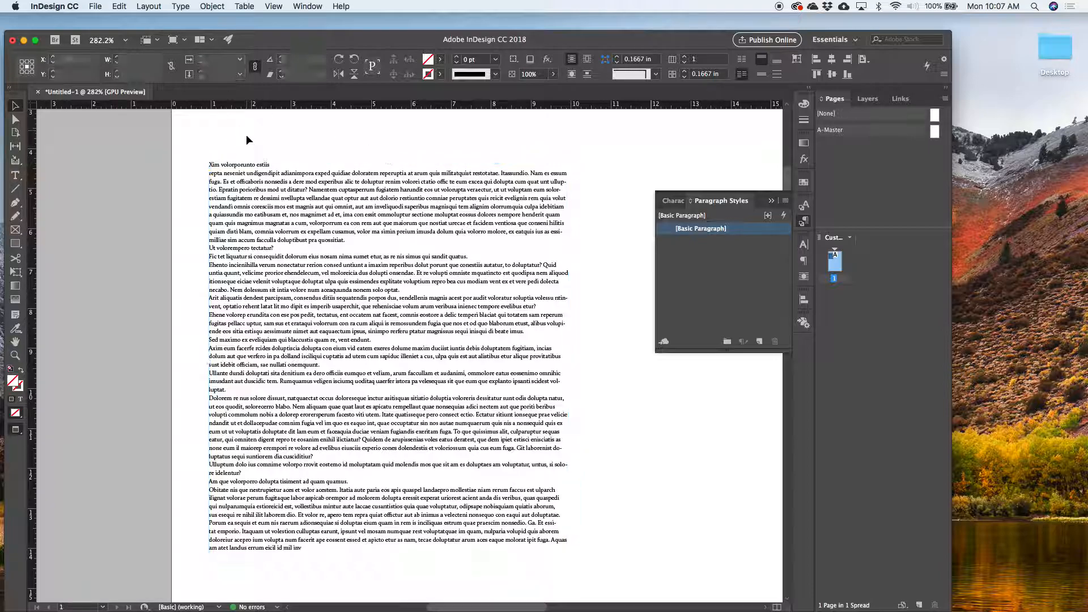
pyautogui.doubleClick(244, 165)
pyautogui.press('Escape')
pyautogui.click(175, 226)
# - Enlarge the application window and split the text frame into 2 columns
pyautogui.click(357, 314)
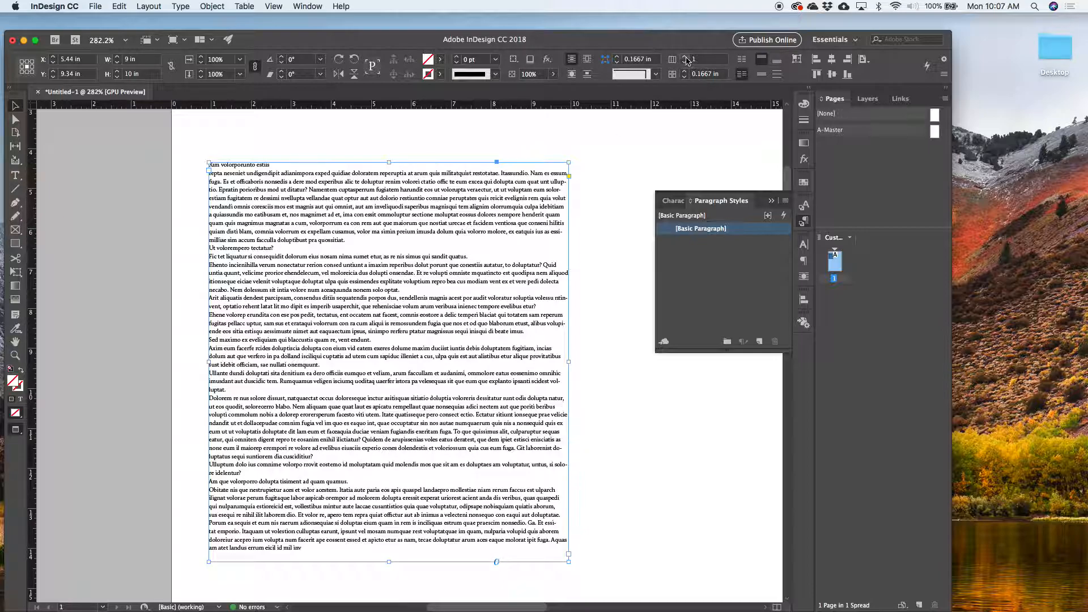
pyautogui.moveTo(945, 591); pyautogui.dragTo(1082, 609)
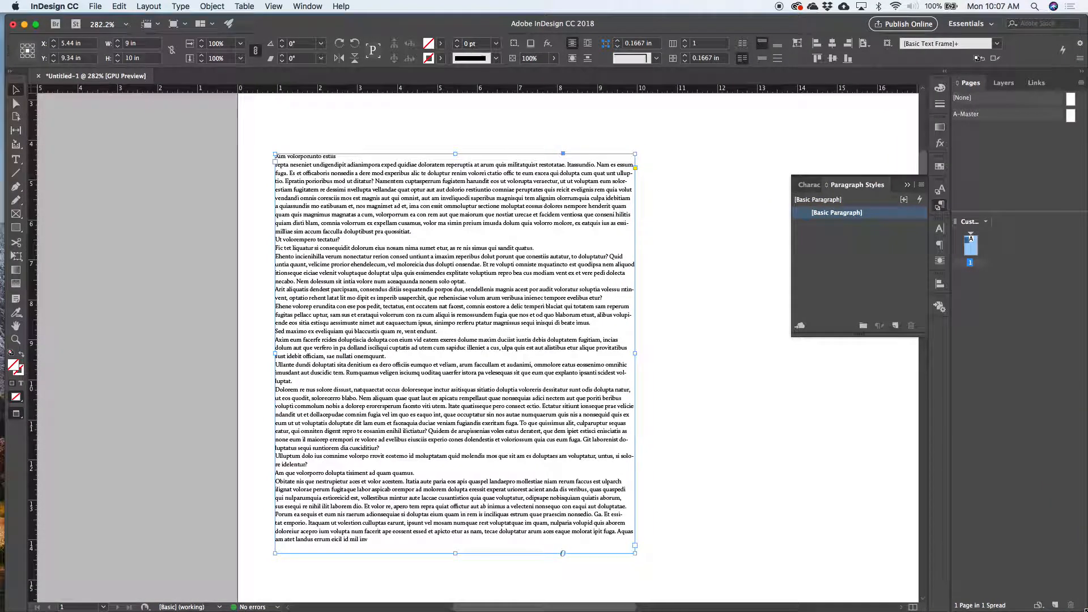
pyautogui.click(685, 41)
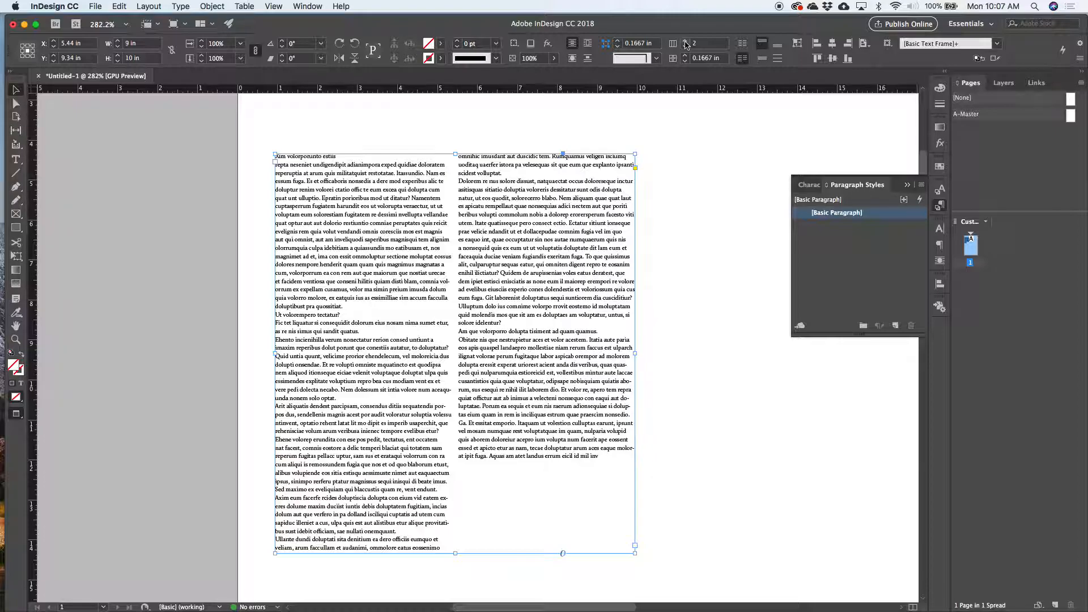
pyautogui.click(393, 137)
pyautogui.click(352, 204)
pyautogui.click(316, 121)
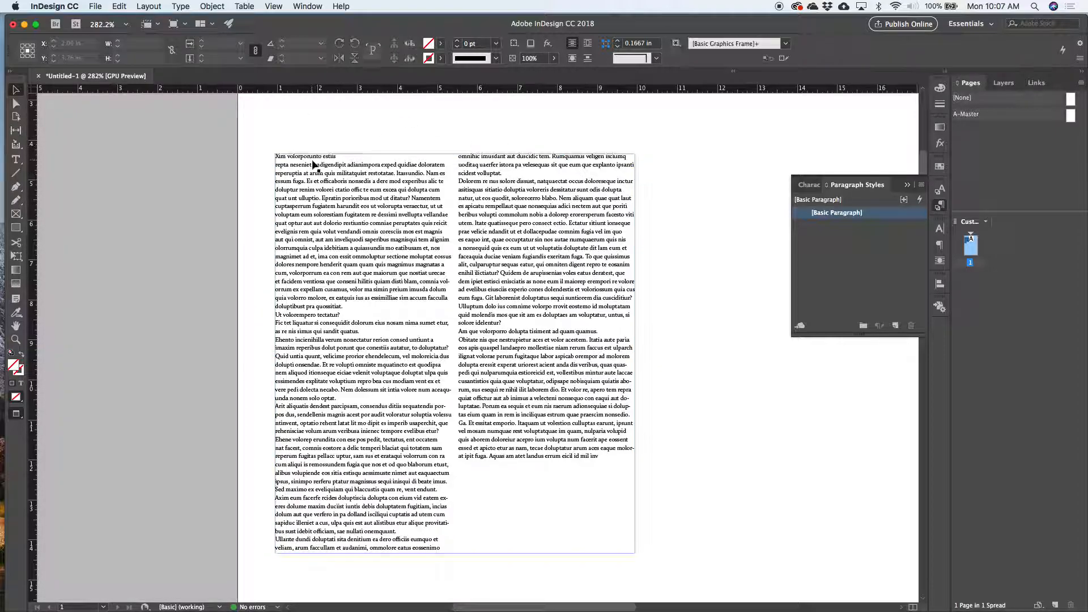
# - Replace the first line of the placeholder text with "Amazing Title"
pyautogui.doubleClick(305, 154)
pyautogui.moveTo(335, 160); pyautogui.dragTo(250, 153)
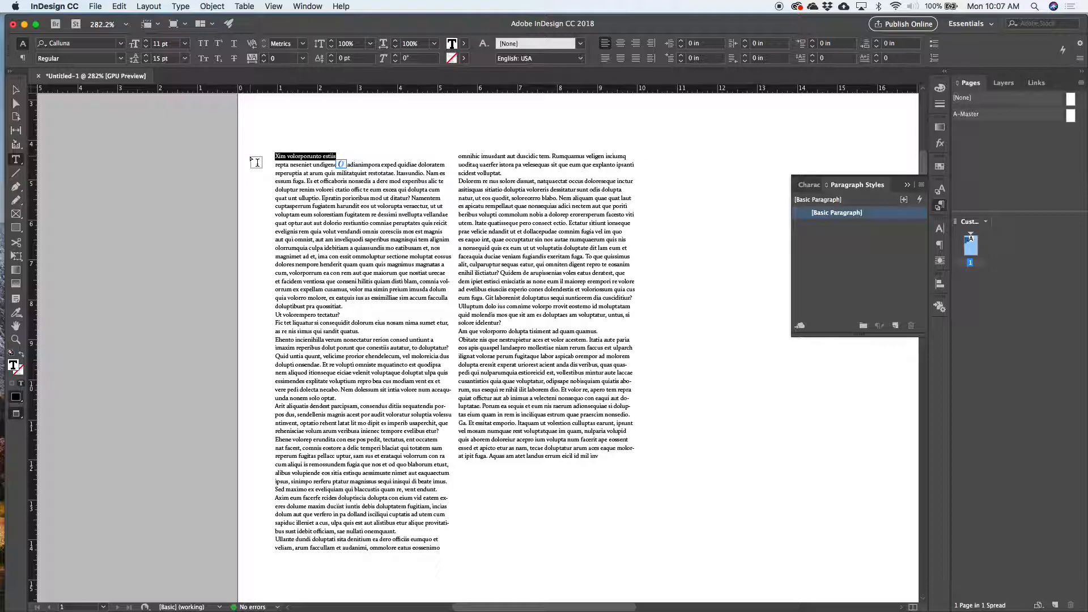
pyautogui.write('Amazing Title')
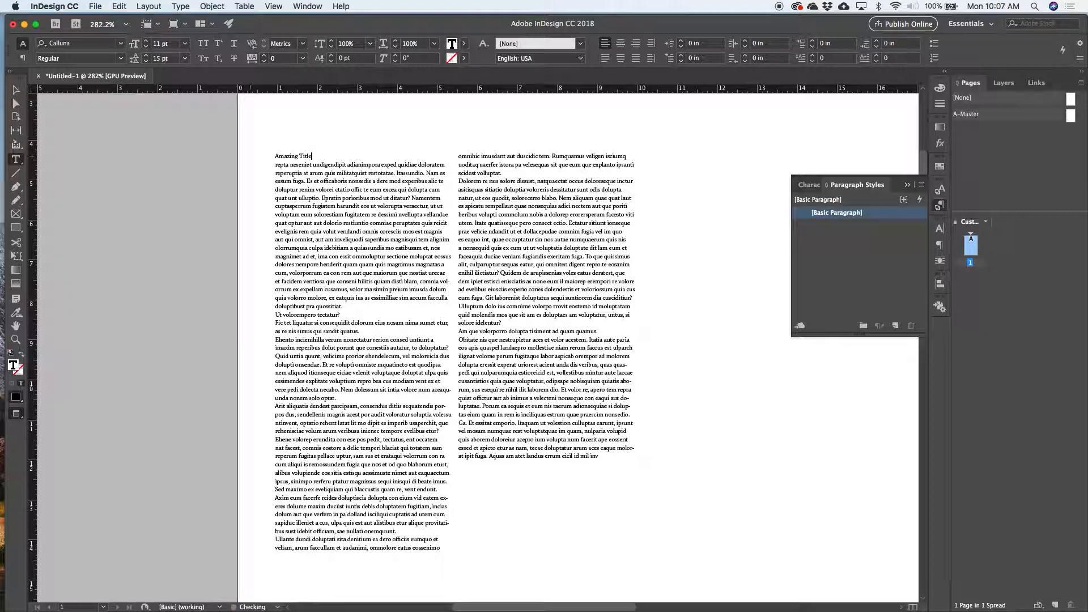
# - Set the font size of the Amazing Title line to 40 pt, and raise it to 80 pt
pyautogui.tripleClick(304, 158)
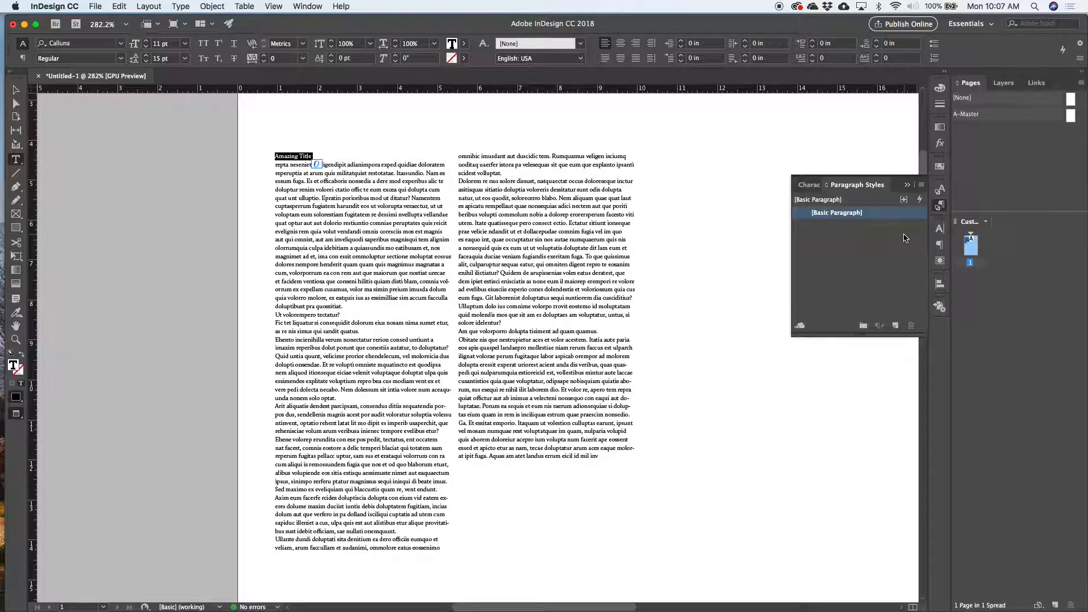
pyautogui.click(939, 228)
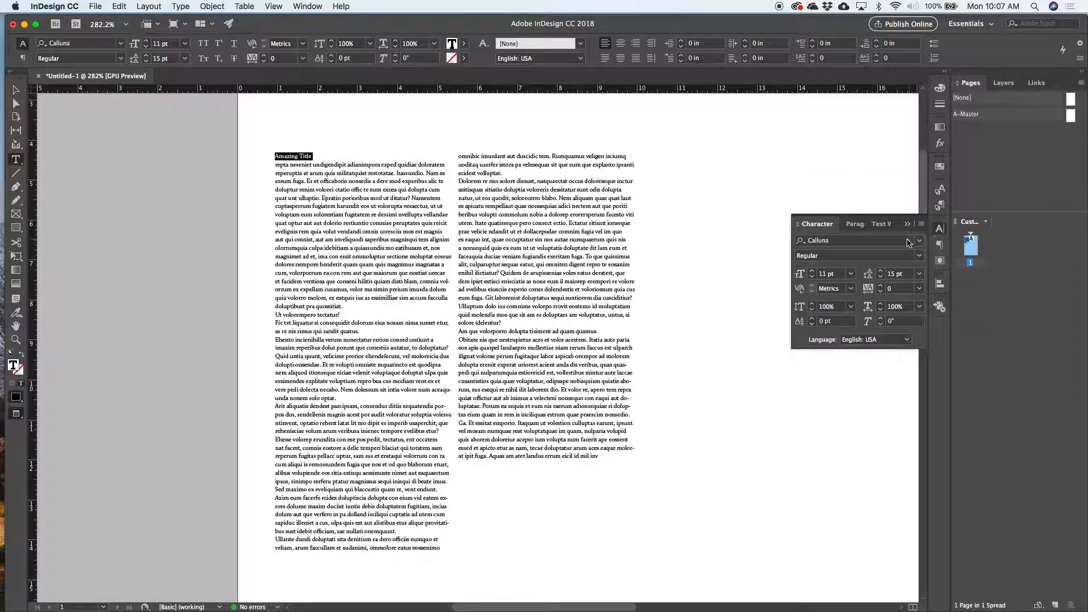
pyautogui.click(839, 277)
pyautogui.tripleClick(839, 278)
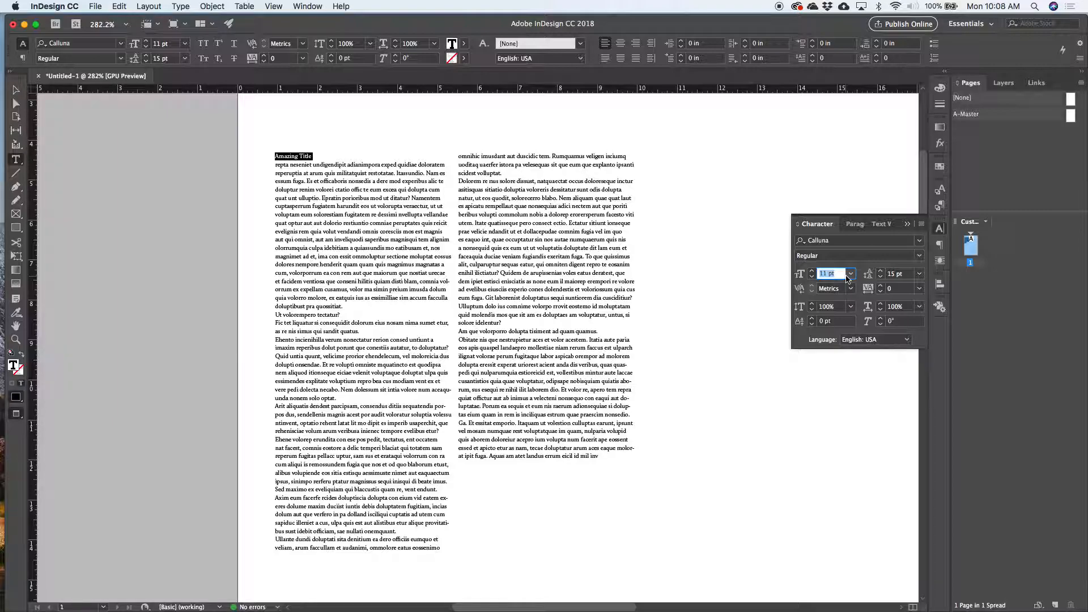
pyautogui.write('40')
pyautogui.press('Return')
pyautogui.click(825, 274)
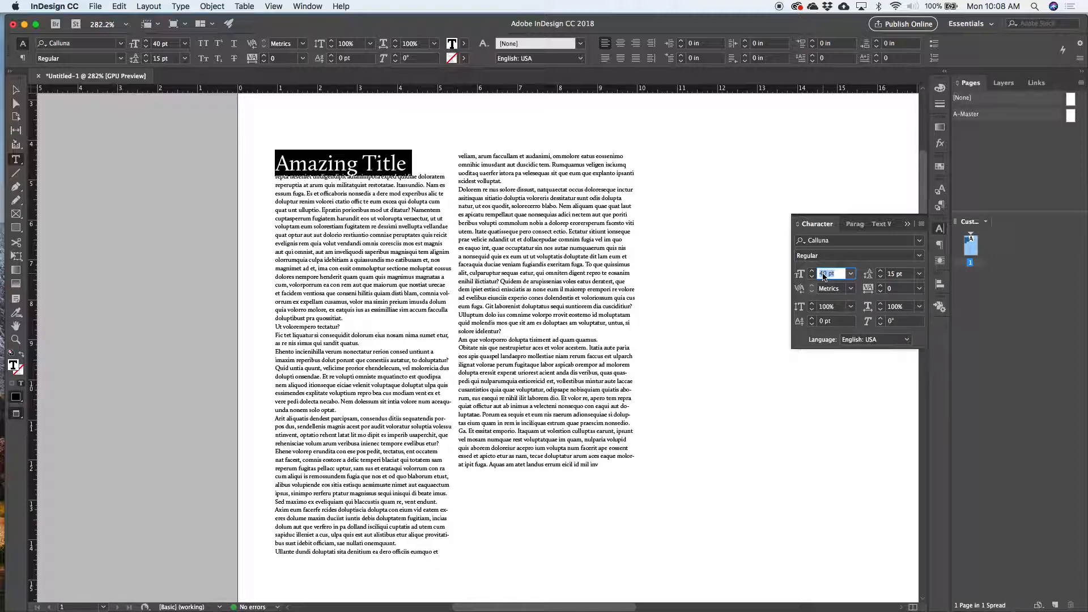
pyautogui.write('3-')
pyautogui.press('Return')
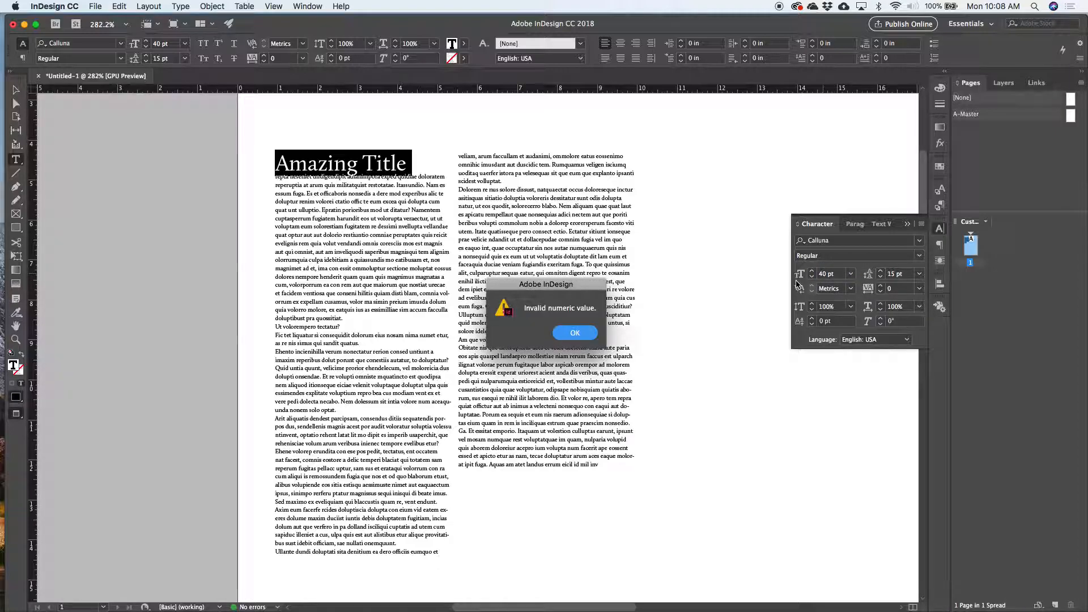
pyautogui.press('Return')
pyautogui.write('80')
pyautogui.press('Return')
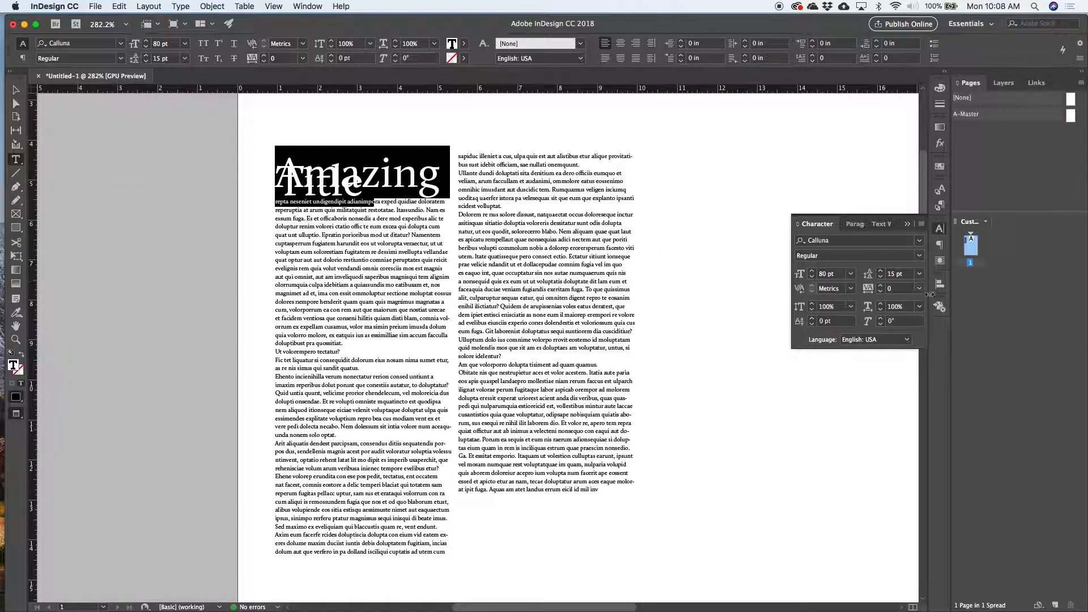
# - Clear the title's fixed leading so it uses automatic leading
pyautogui.click(895, 273)
pyautogui.press('BackSpace')
pyautogui.press('Return')
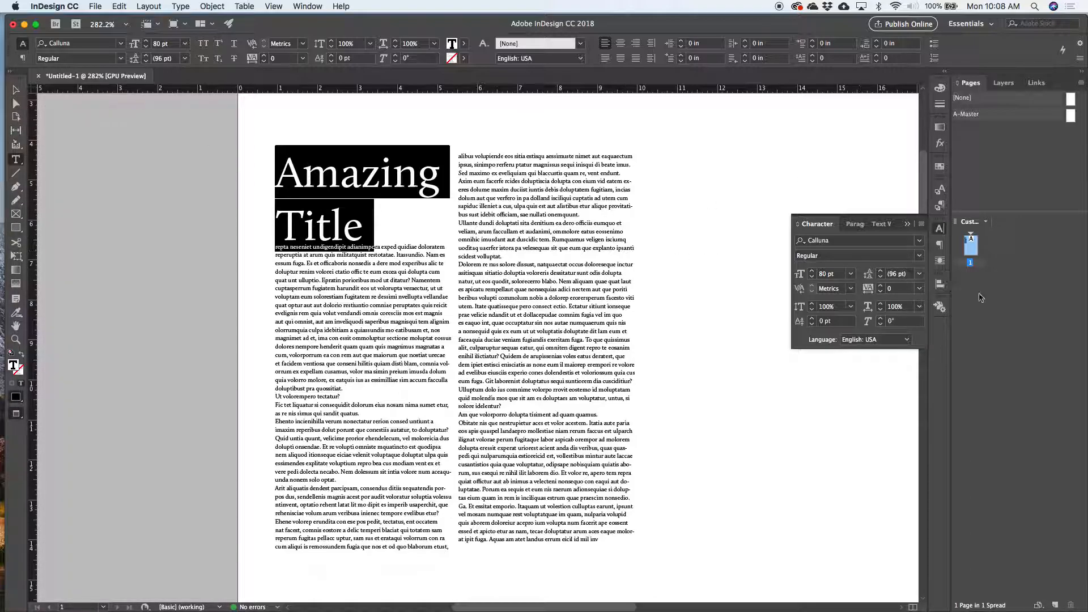
# - Set the title's font to Nimbus Sans Bold
pyautogui.click(919, 241)
pyautogui.press('Down')
pyautogui.press('Return')
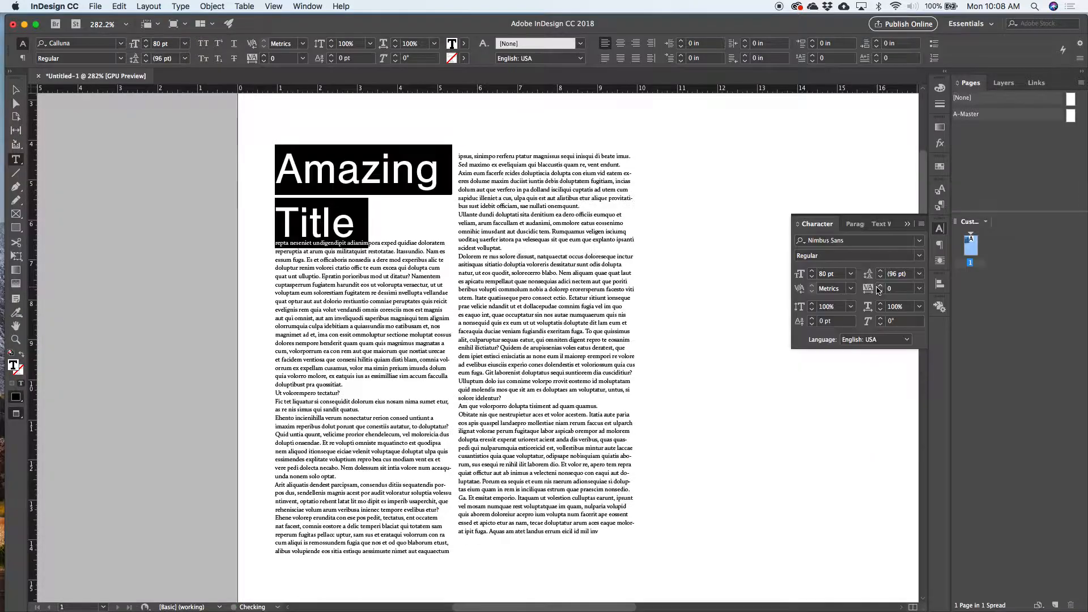
pyautogui.click(919, 260)
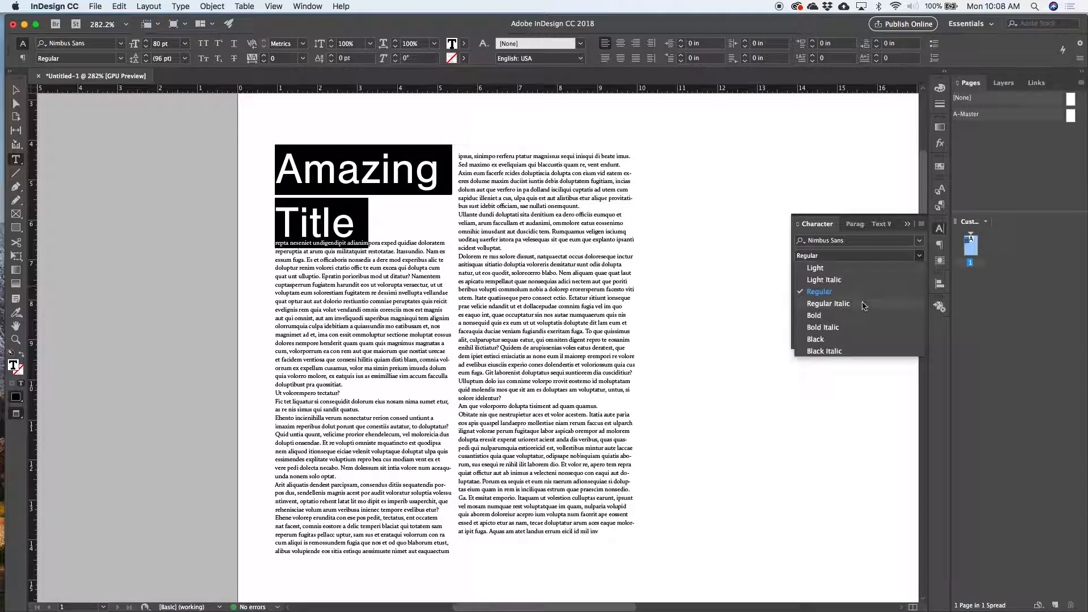
pyautogui.click(837, 315)
# - Tighten the title's tracking to -50
pyautogui.click(898, 290)
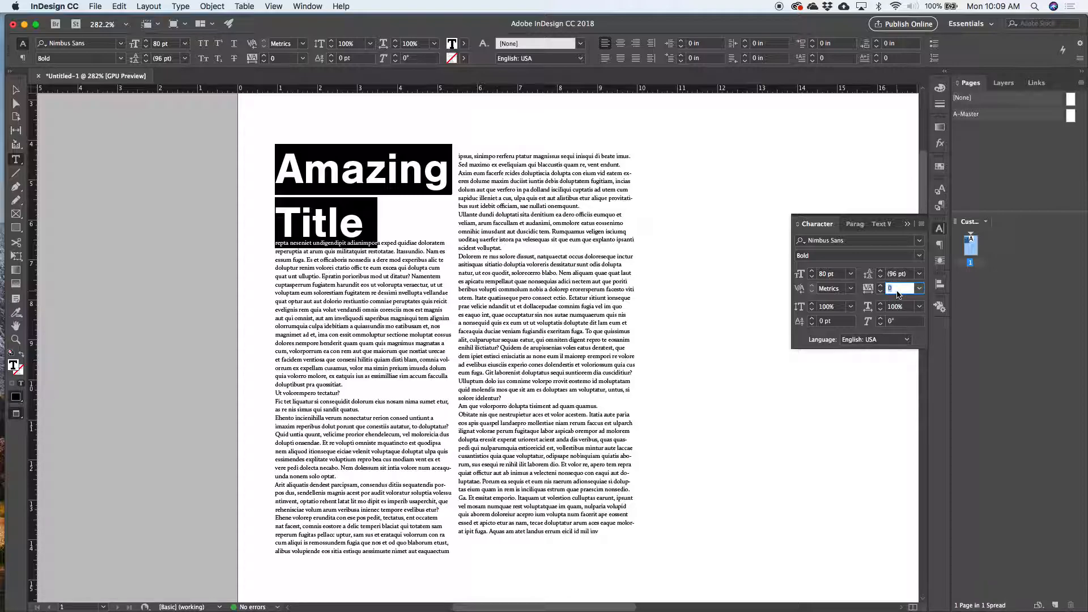
pyautogui.press('Return')
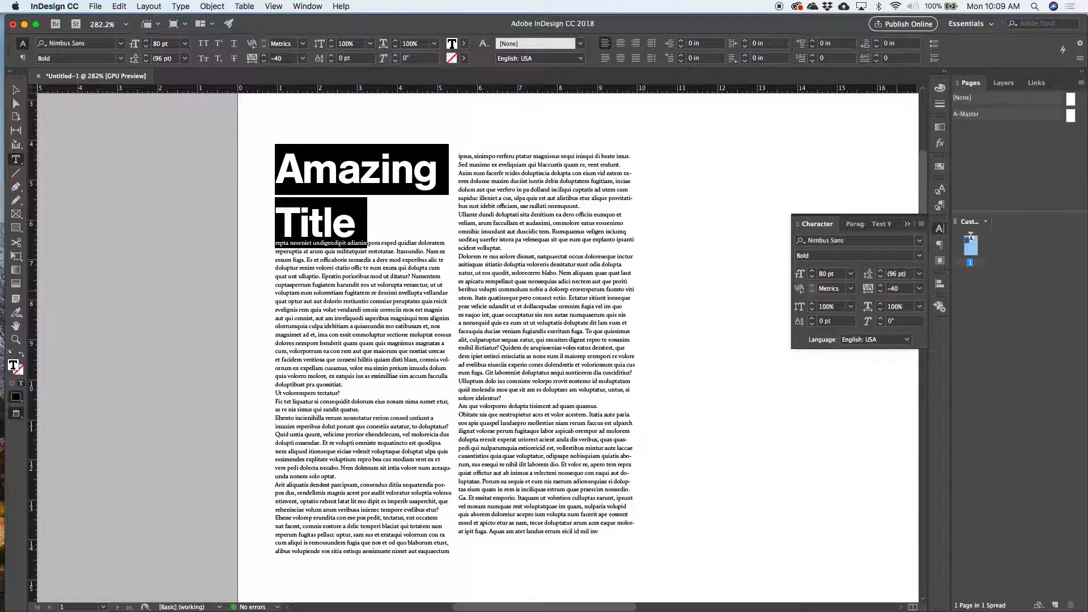
pyautogui.click(902, 293)
pyautogui.write('-50')
pyautogui.press('Return')
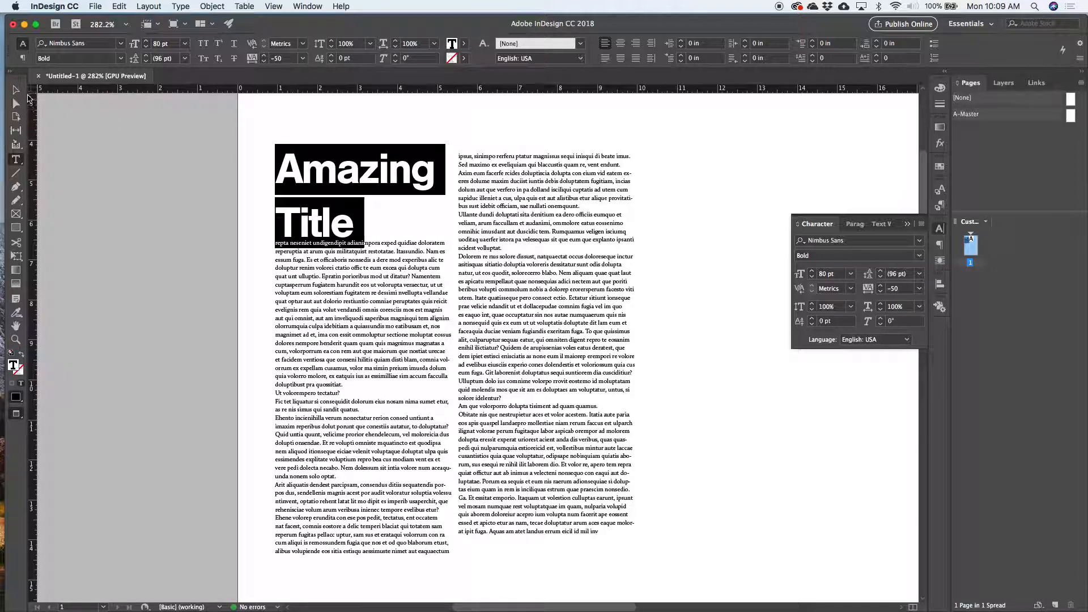
# - Set the title's leading to 85 pt and deselect the text
pyautogui.click(900, 274)
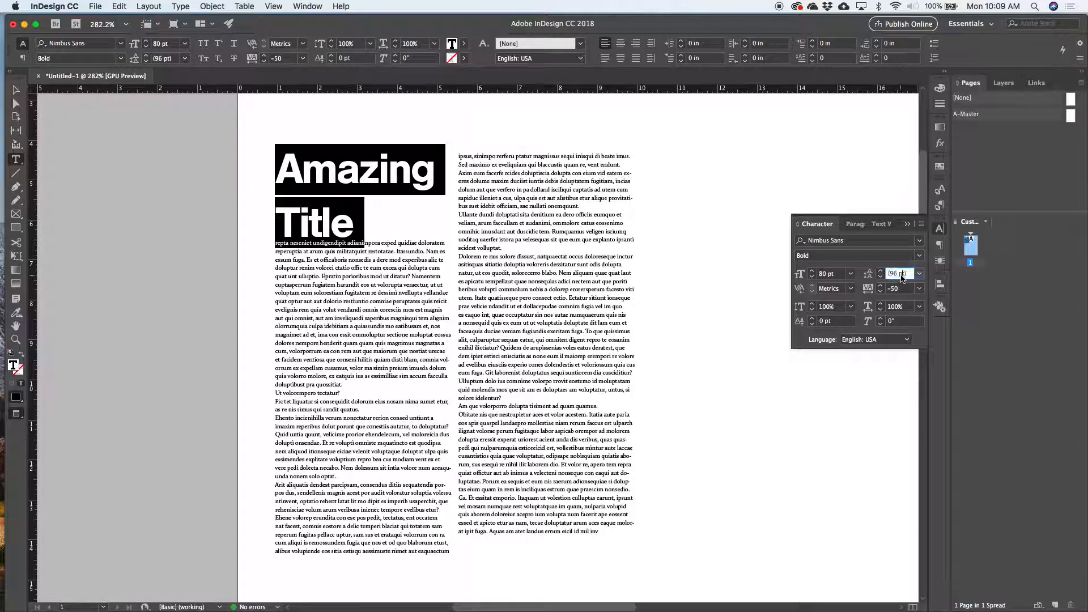
pyautogui.write('80')
pyautogui.press('Return')
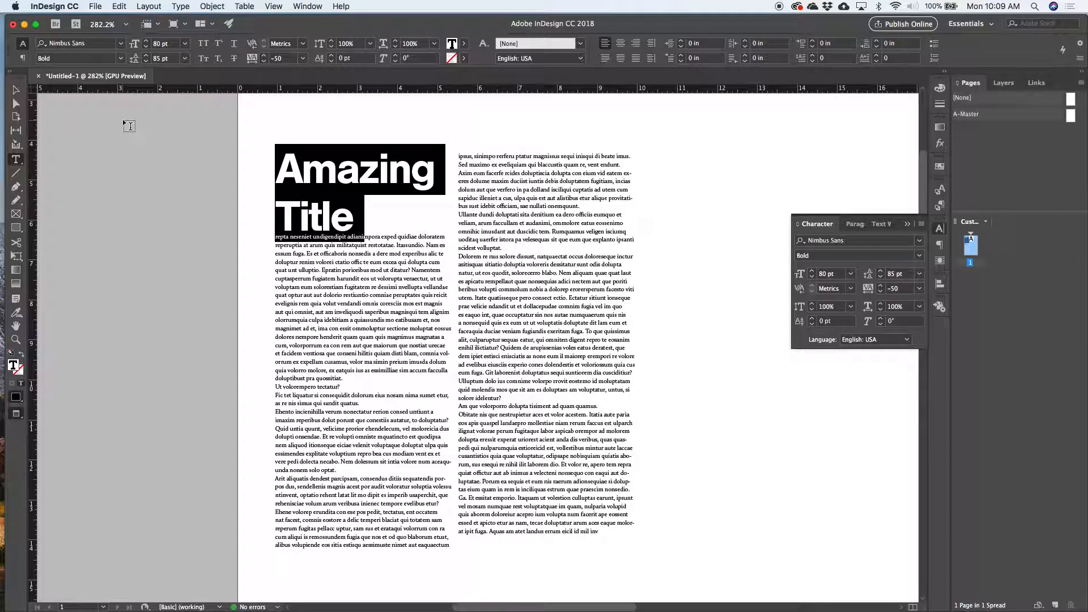
pyautogui.click(15, 90)
pyautogui.click(138, 178)
# - Create a new paragraph style named Title from the formatting of the Amazing Title text
pyautogui.press('t')
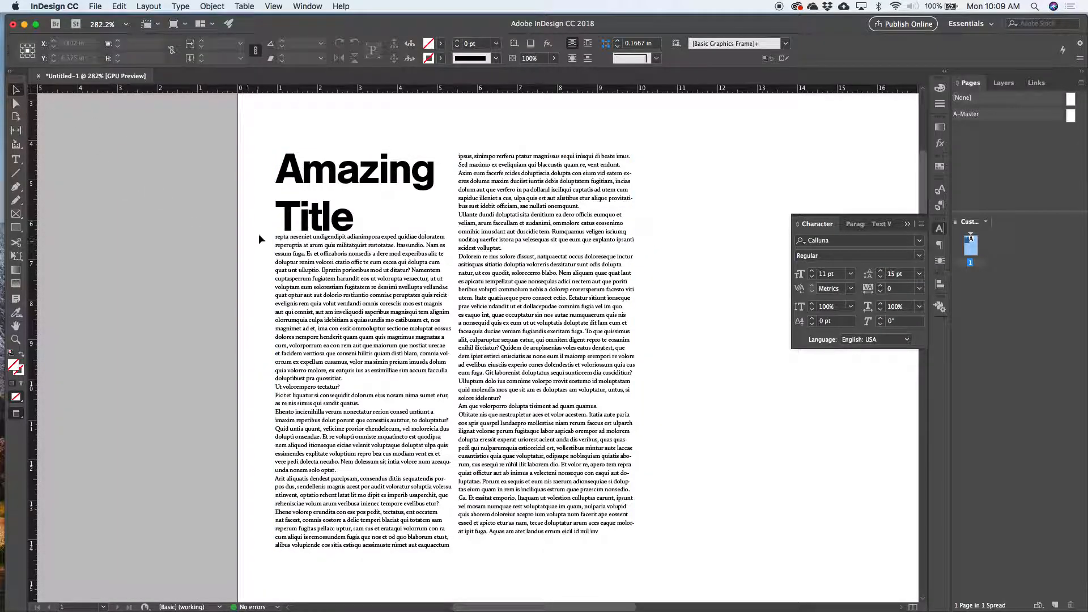
pyautogui.click(299, 214)
pyautogui.moveTo(357, 237); pyautogui.dragTo(266, 170)
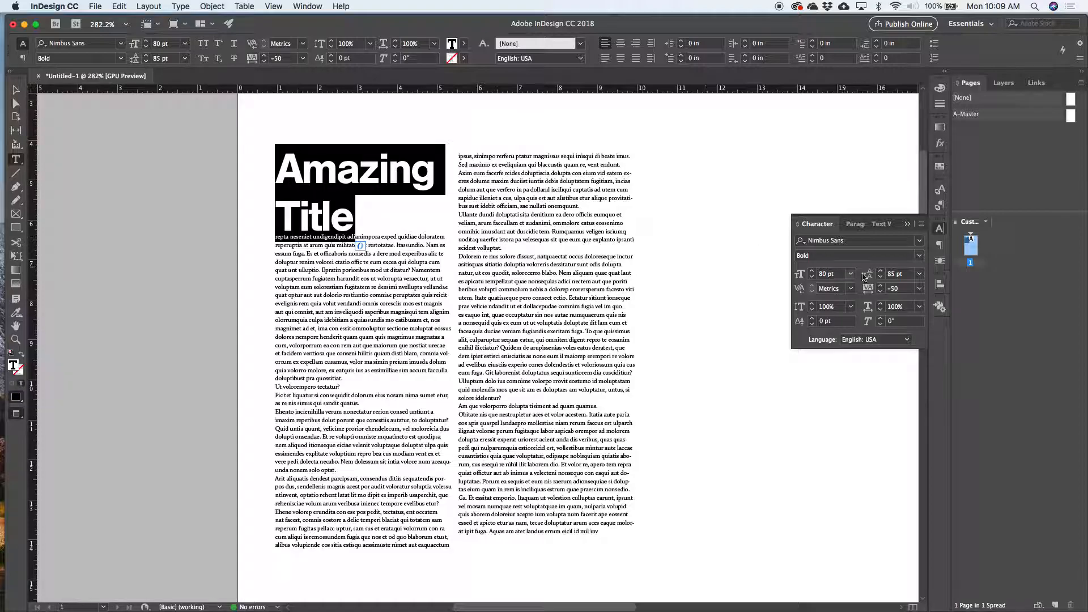
pyautogui.click(939, 209)
pyautogui.click(896, 325)
pyautogui.doubleClick(829, 225)
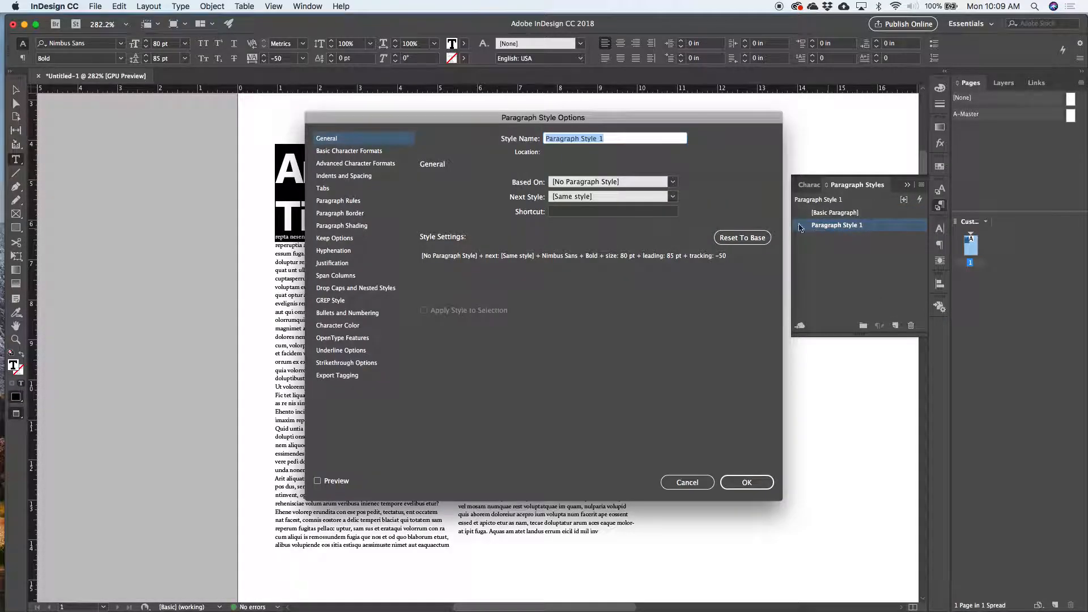
pyautogui.write('Title')
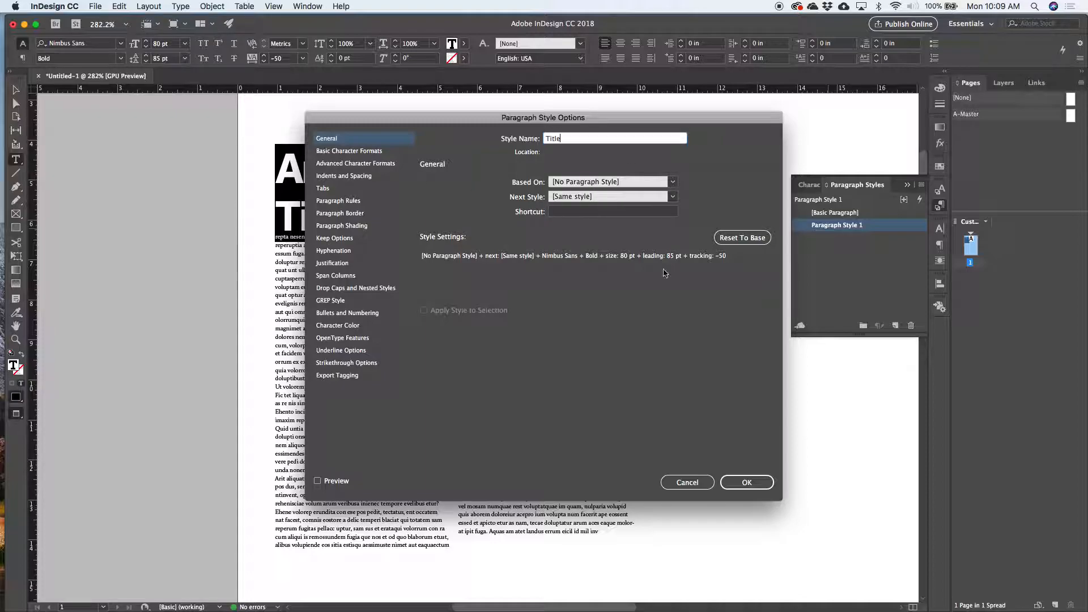
pyautogui.click(765, 480)
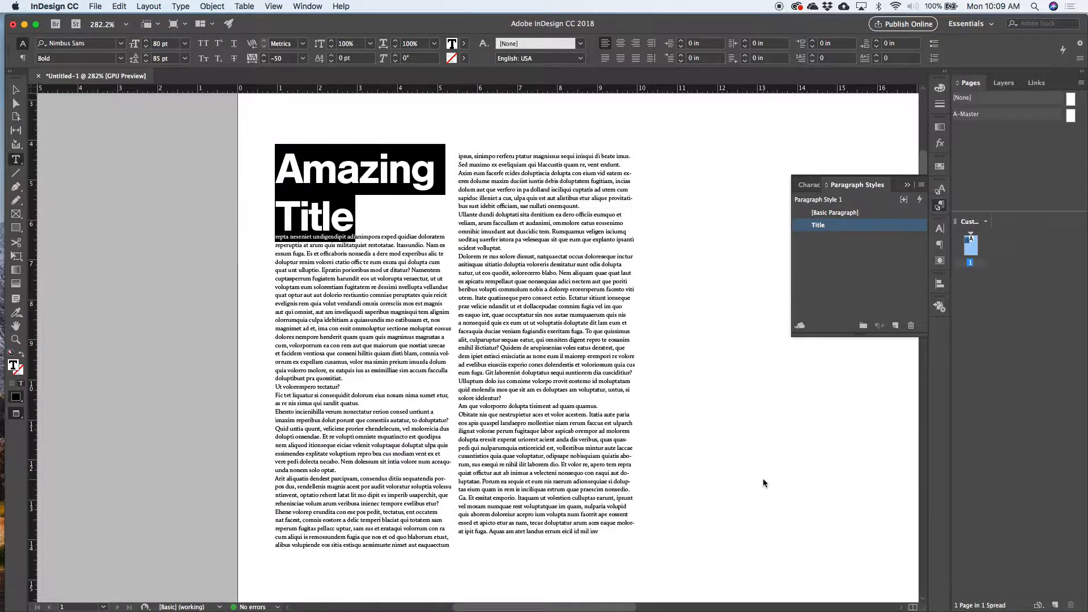
pyautogui.click(408, 303)
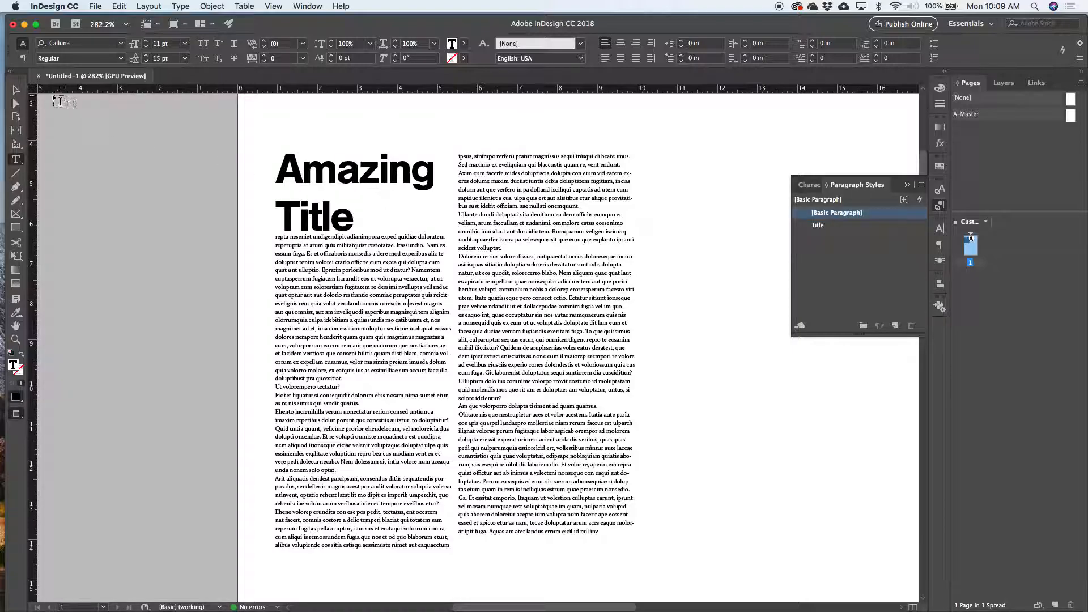
# - Leave text editing and switch from preview to the normal screen mode, with guides and frame edges shown
pyautogui.press('Escape')
pyautogui.press('w')
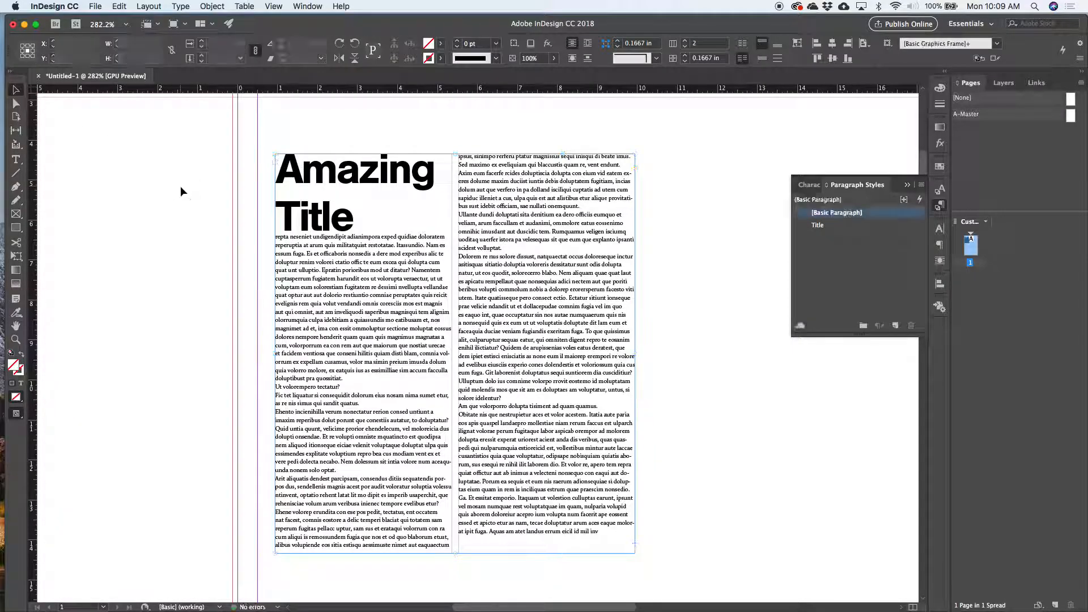
pyautogui.click(179, 185)
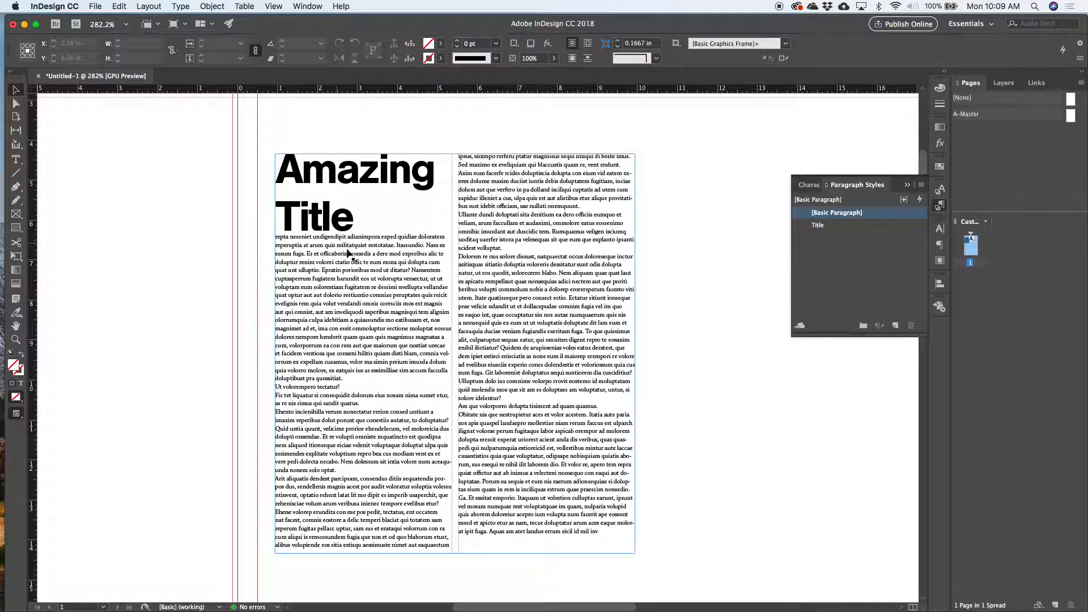
# - Open the Title paragraph style's indents and spacing options and turn on the live preview
pyautogui.doubleClick(333, 214)
pyautogui.click(817, 226)
pyautogui.doubleClick(816, 226)
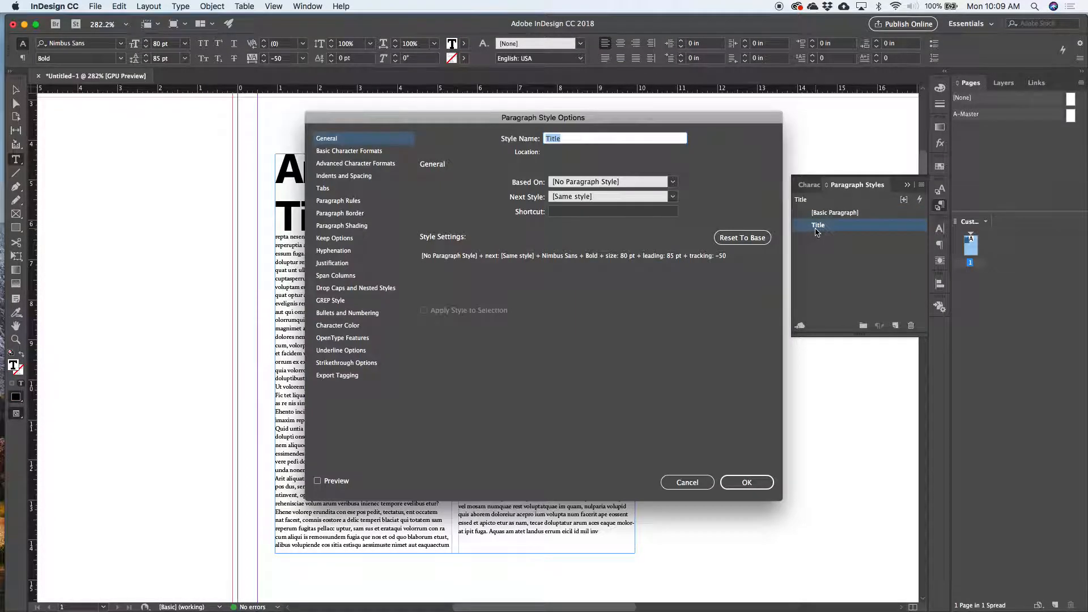
pyautogui.click(360, 177)
pyautogui.moveTo(382, 123); pyautogui.dragTo(514, 100)
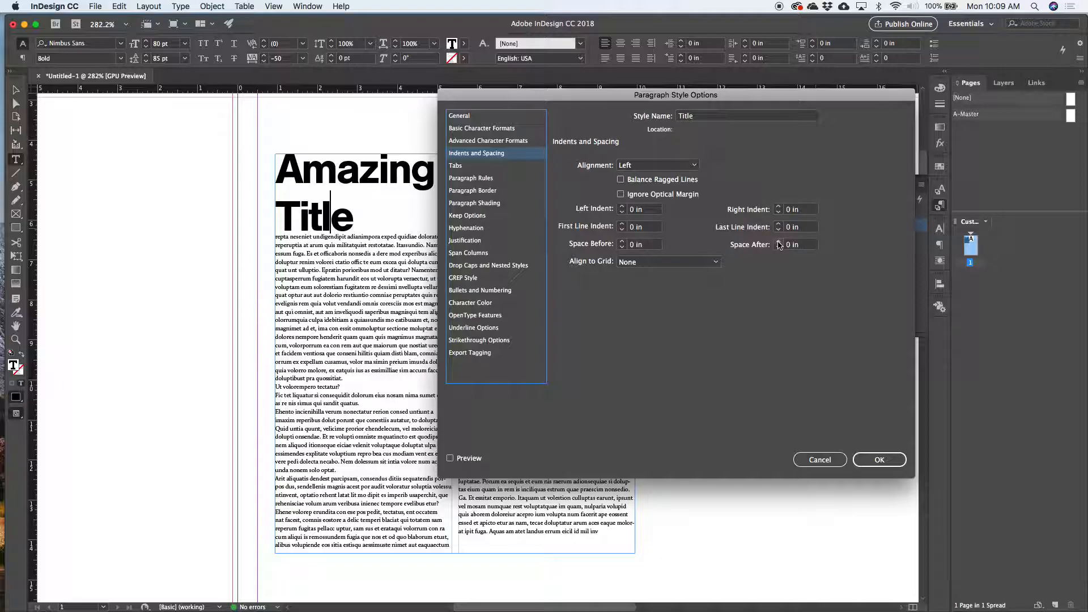
pyautogui.click(451, 459)
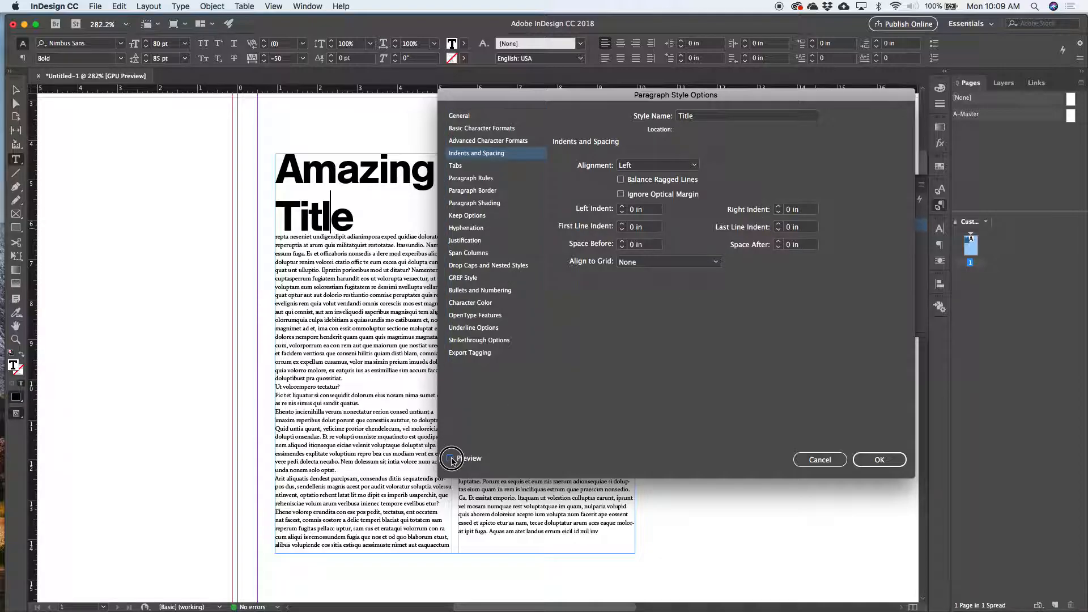
# - Set the Title style's space after to 1.25 in and confirm the style changes
pyautogui.click(779, 241)
pyautogui.click(778, 242)
pyautogui.click(779, 241)
pyautogui.click(778, 242)
pyautogui.click(779, 241)
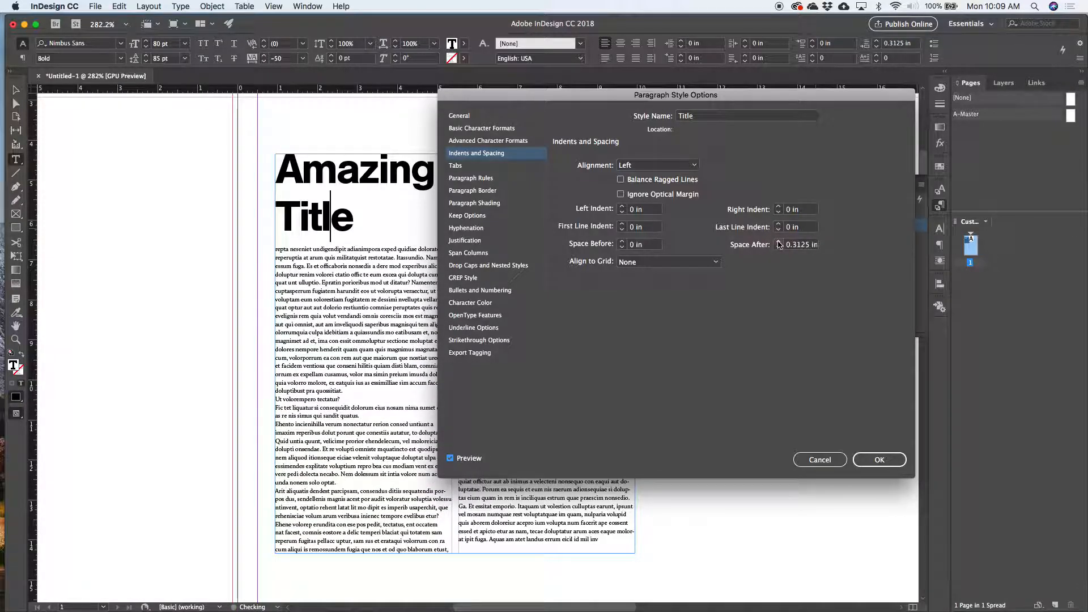
pyautogui.click(779, 243)
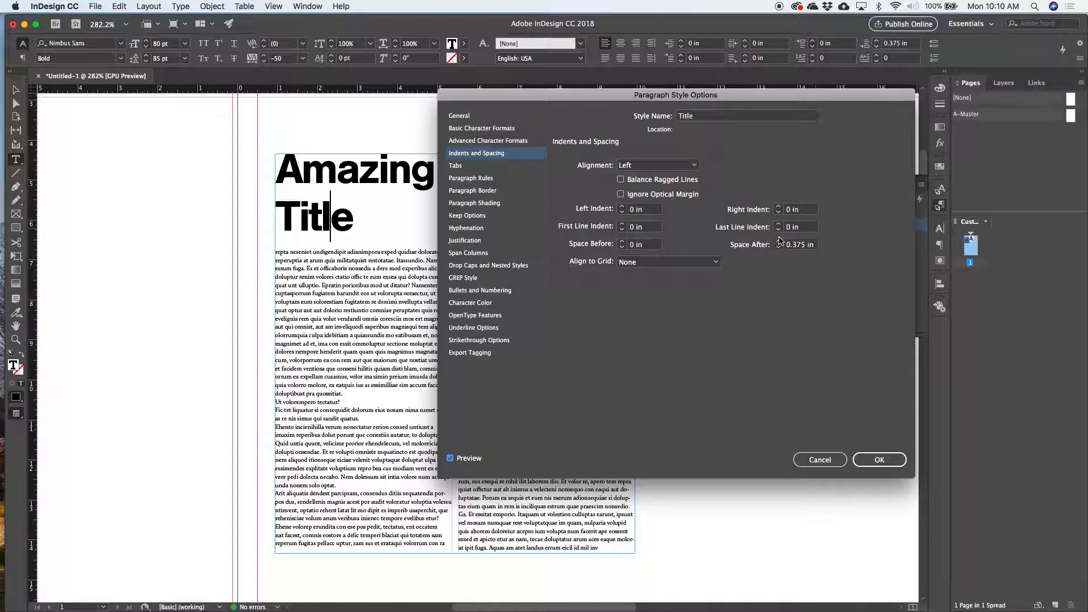
pyautogui.click(779, 242)
pyautogui.click(779, 242)
pyautogui.click(779, 242)
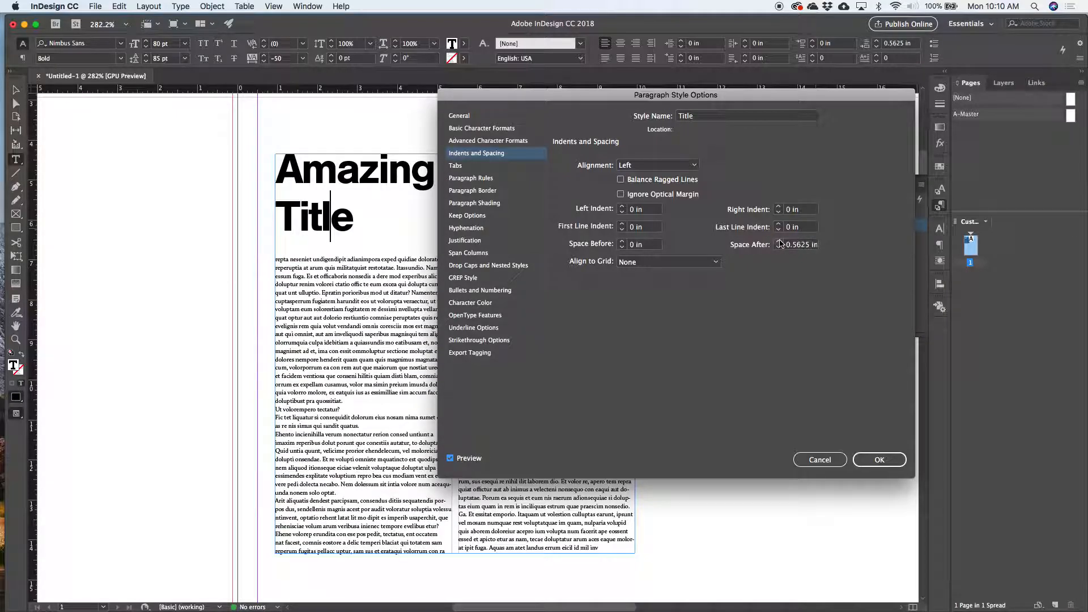
pyautogui.click(779, 242)
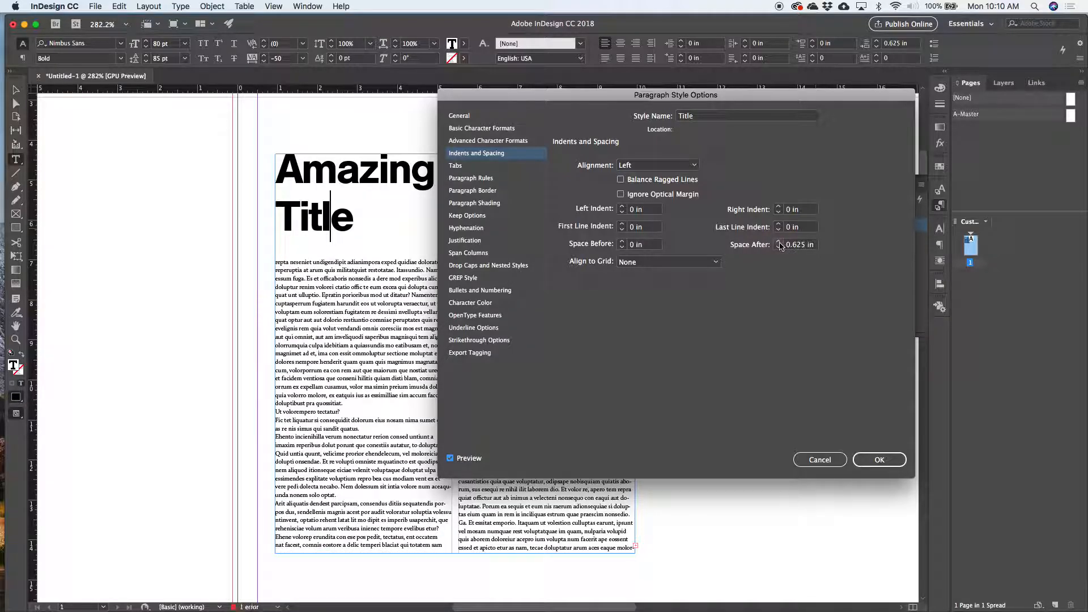
pyautogui.click(779, 247)
pyautogui.click(778, 247)
pyautogui.click(778, 243)
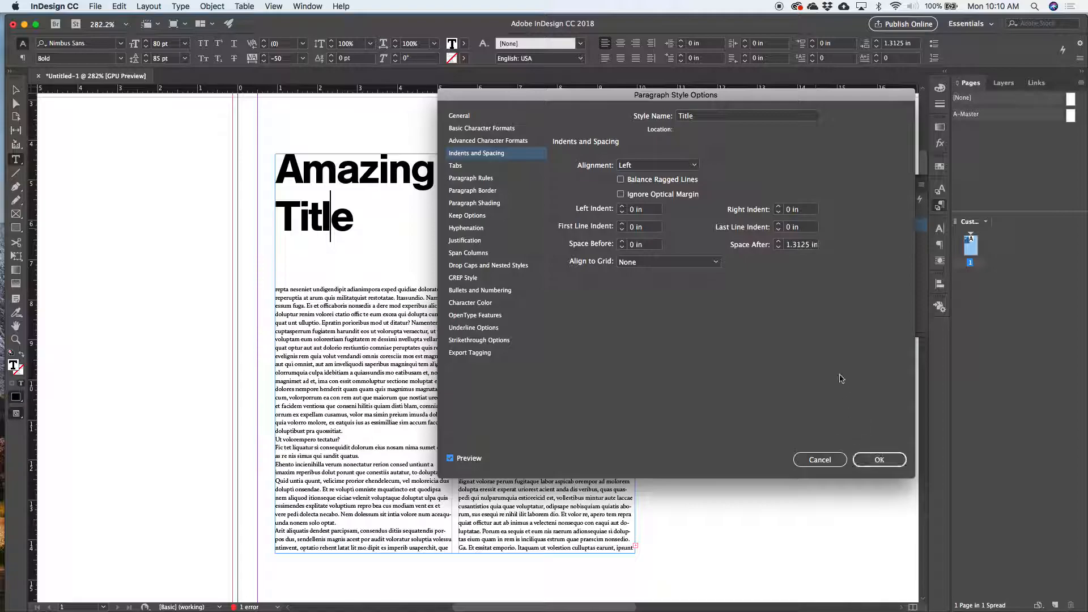
pyautogui.click(779, 248)
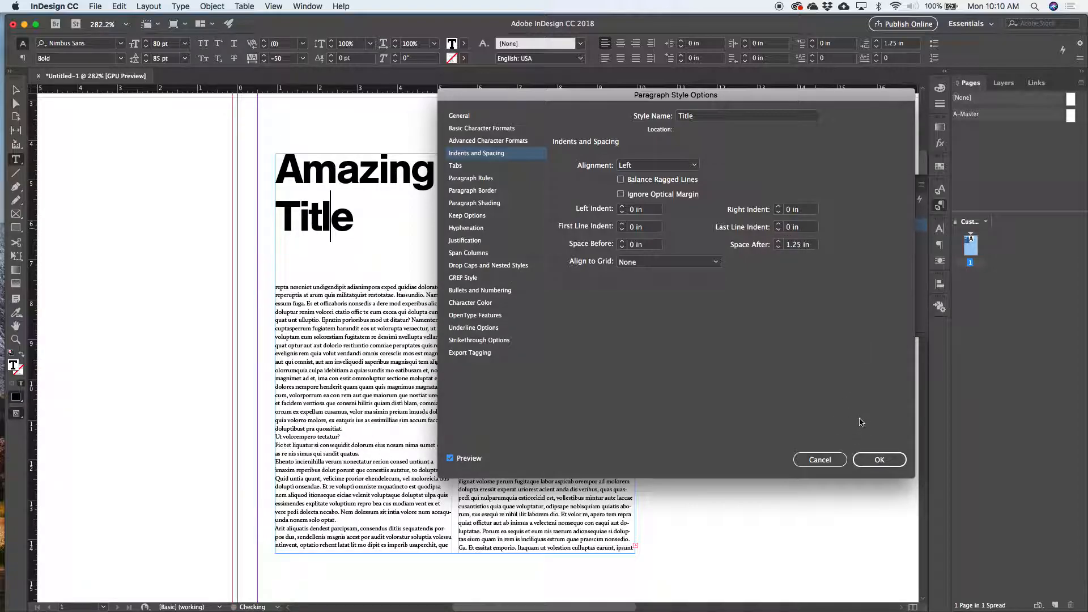
pyautogui.click(877, 460)
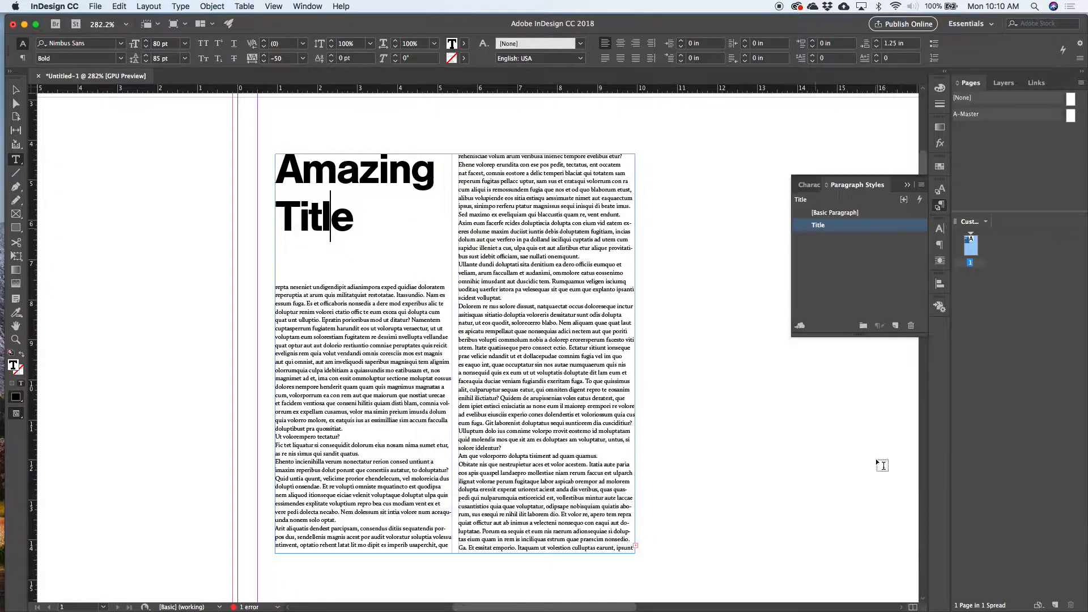
# - Insert "The Very" before "Amazing" so the title reads "The Very Amazing Title", and deselect the text frame
pyautogui.click(284, 176)
pyautogui.write('THE')
pyautogui.press('BackSpace')
pyautogui.press('BackSpace')
pyautogui.press('BackSpace')
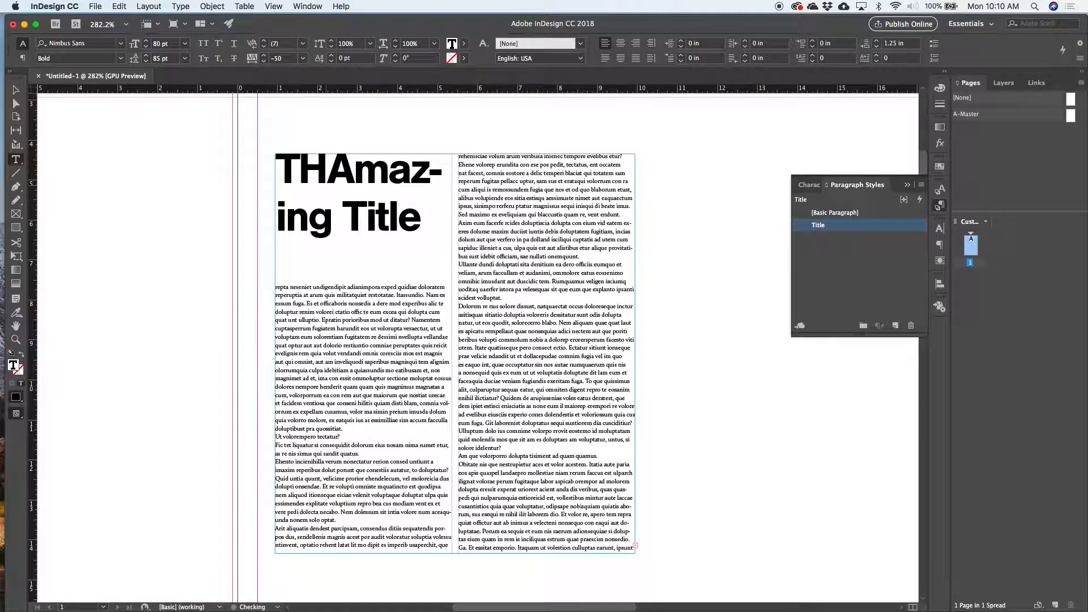
pyautogui.write('he ')
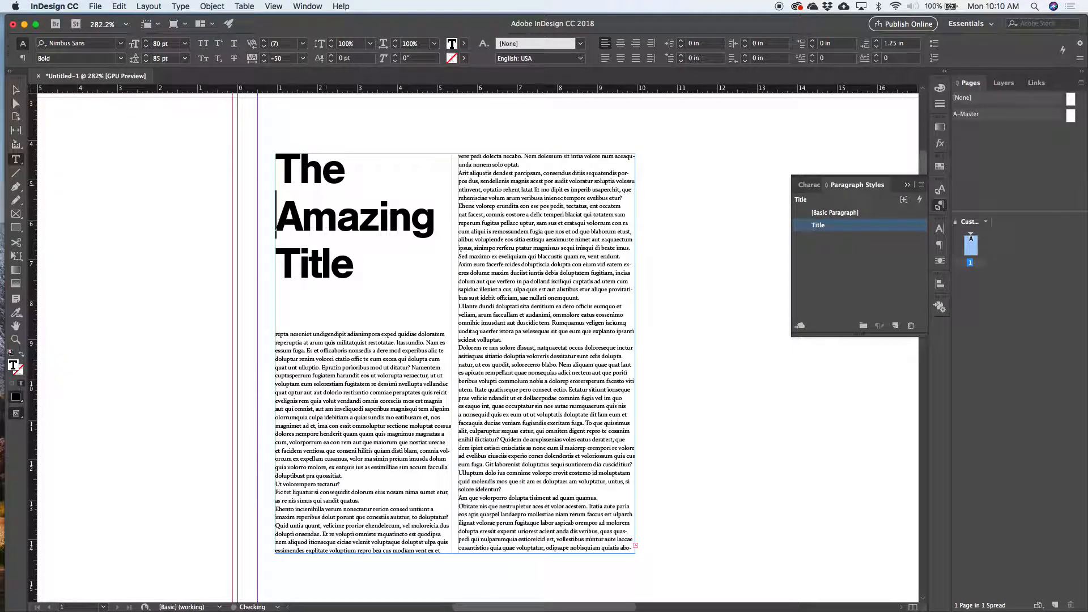
pyautogui.write('Very')
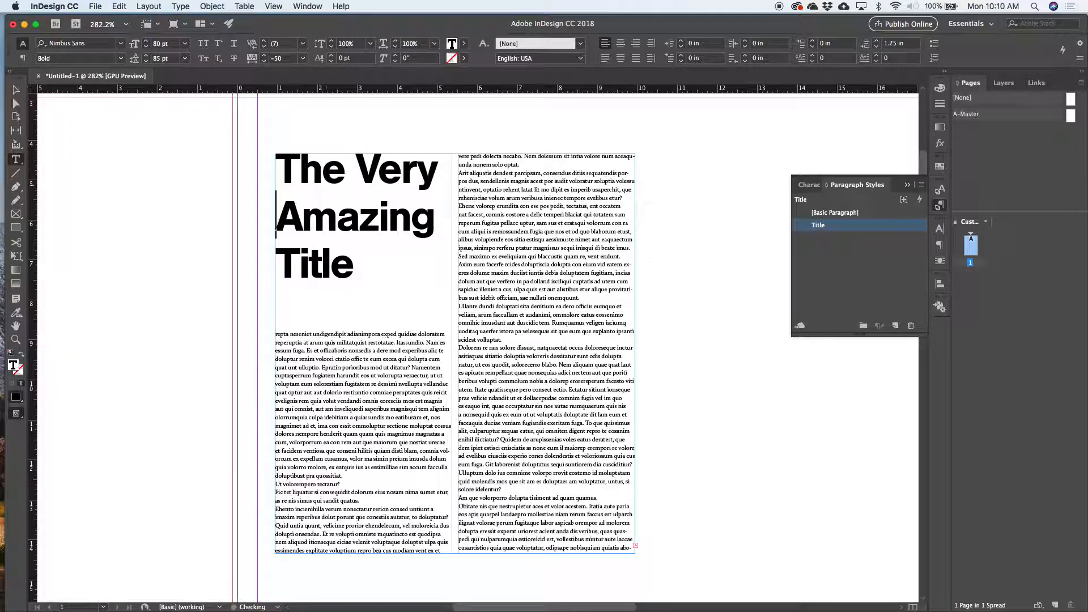
pyautogui.press('Escape')
pyautogui.click(181, 197)
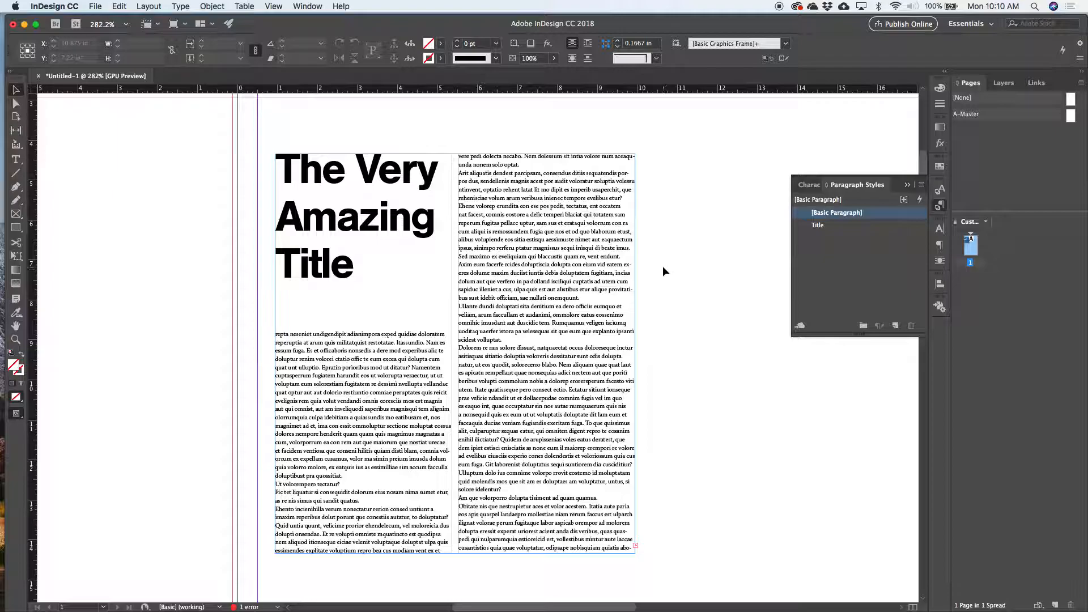
# - Switch the screen mode to preview and check how the title sits within the first text column
pyautogui.press('w')
pyautogui.scroll(-5, 685, 269)
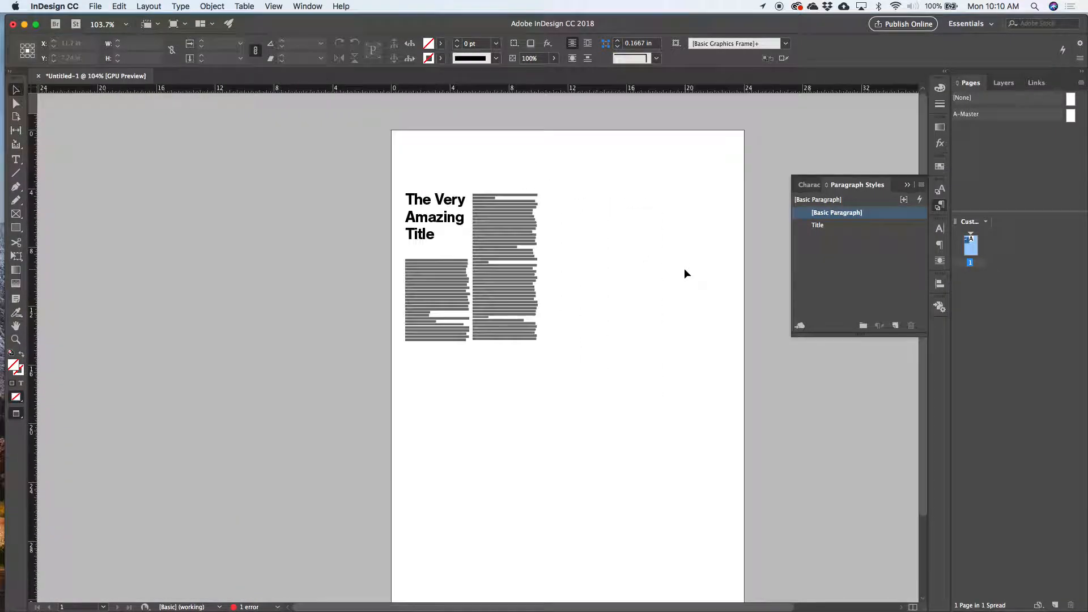
pyautogui.scroll(5, 506, 229)
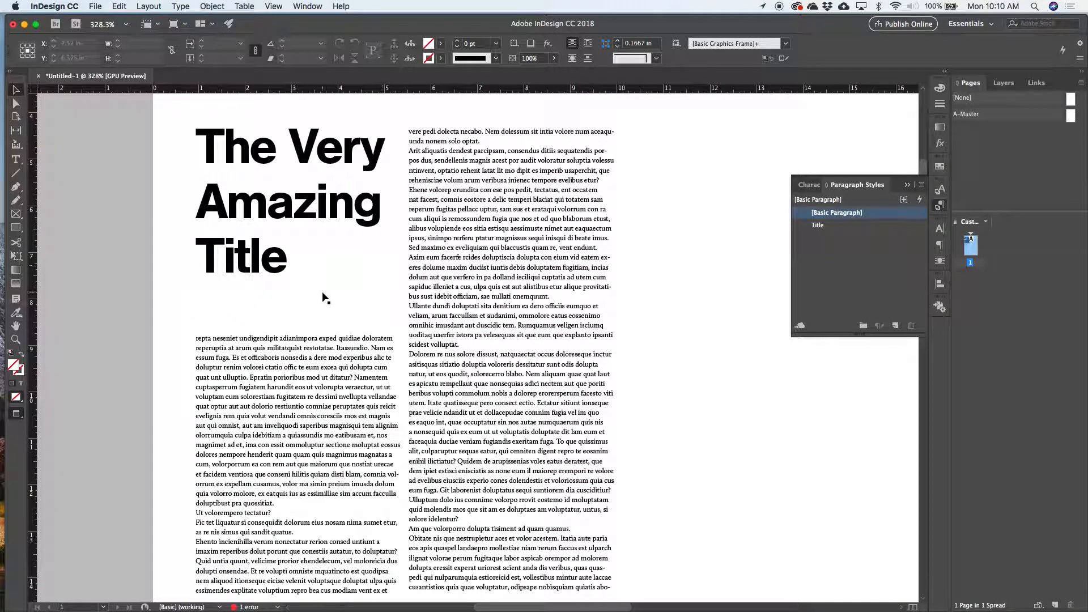
pyautogui.scroll(-1, 324, 298)
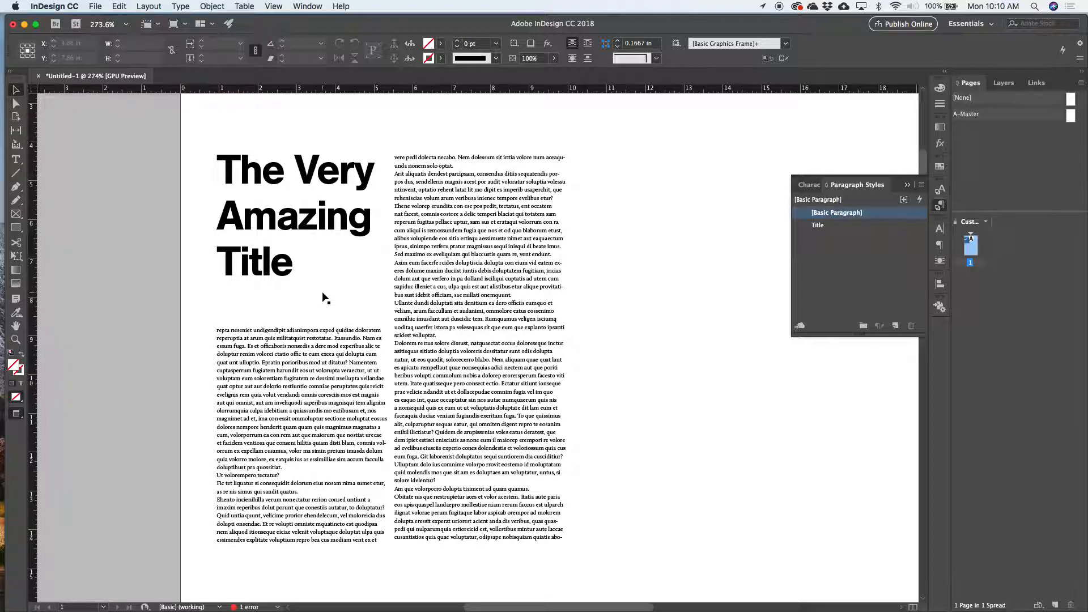
pyautogui.doubleClick(295, 176)
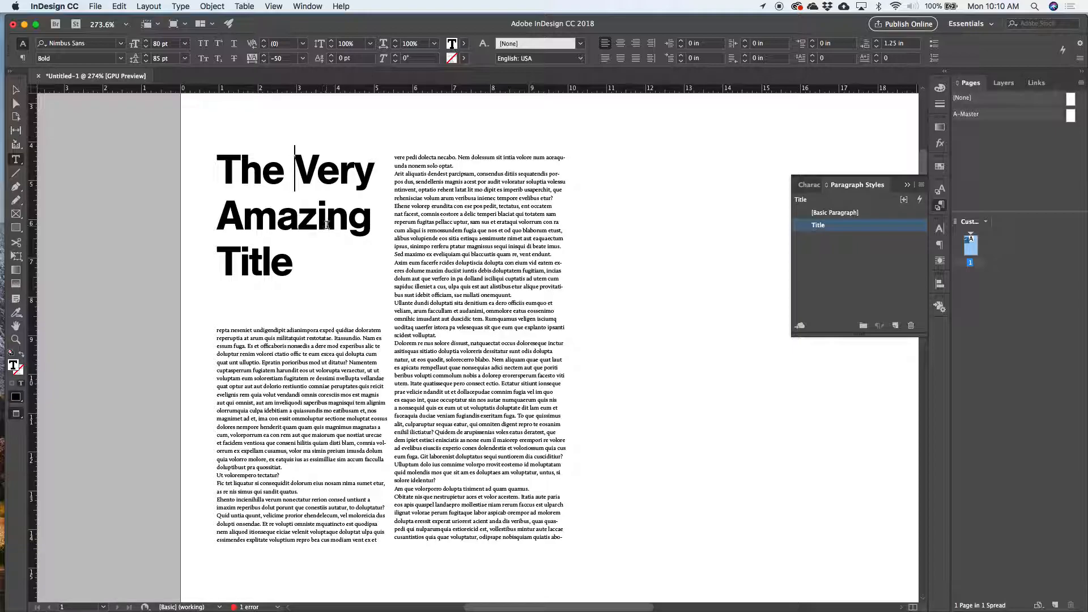
pyautogui.press('Escape')
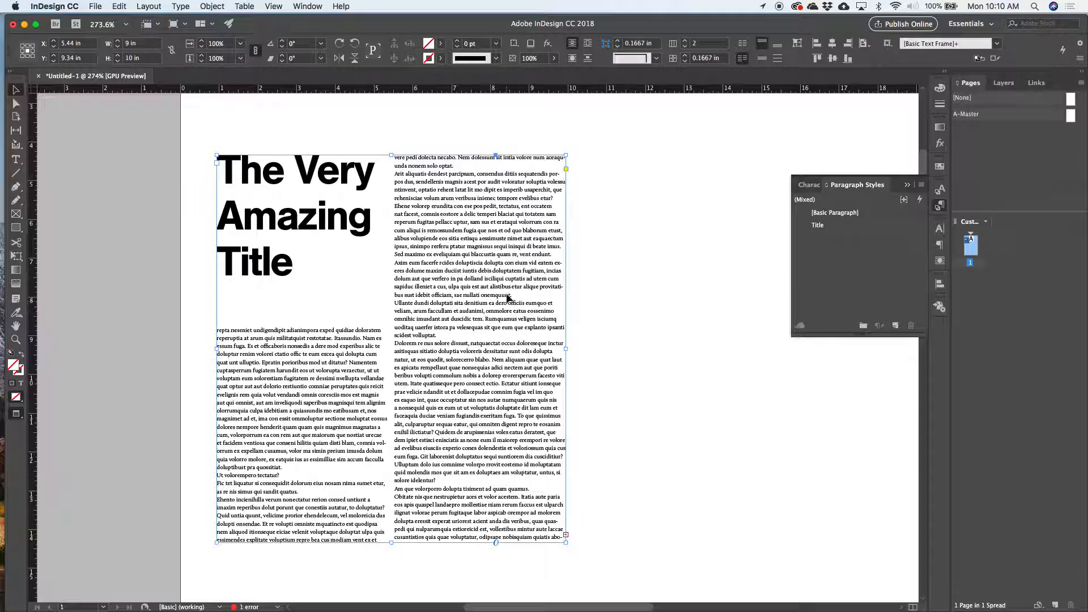
# - Try to push the second column's text down by inserting empty lines before its first line
pyautogui.doubleClick(395, 156)
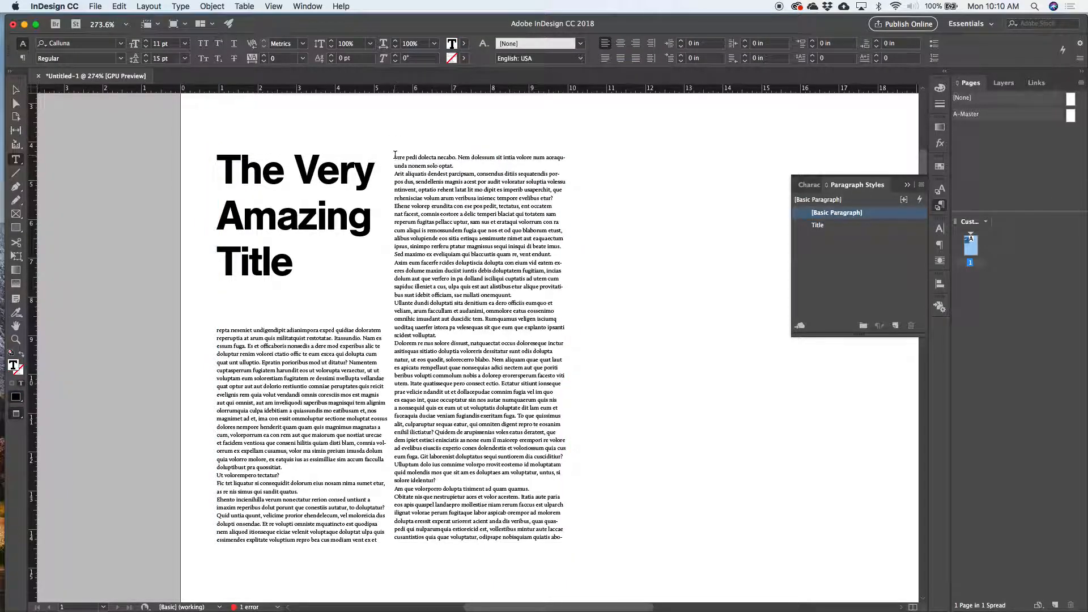
pyautogui.press('Return')
pyautogui.press('Return')
pyautogui.press('Return')
pyautogui.press('Return')
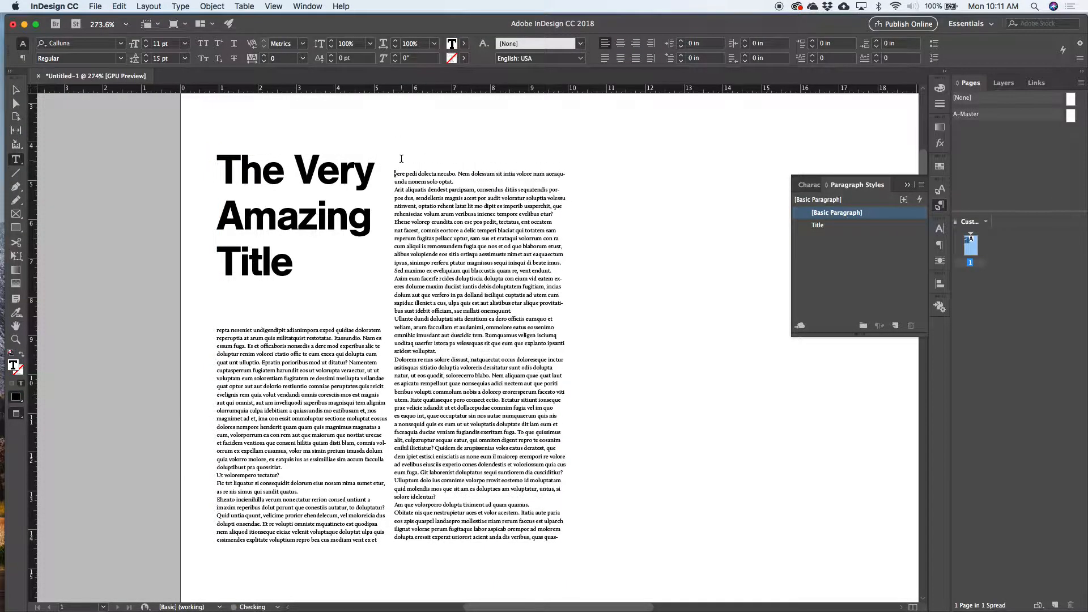
pyautogui.press('Return')
pyautogui.press('Return')
pyautogui.press('Return')
pyautogui.press('Return')
pyautogui.press('Return')
pyautogui.press('Return')
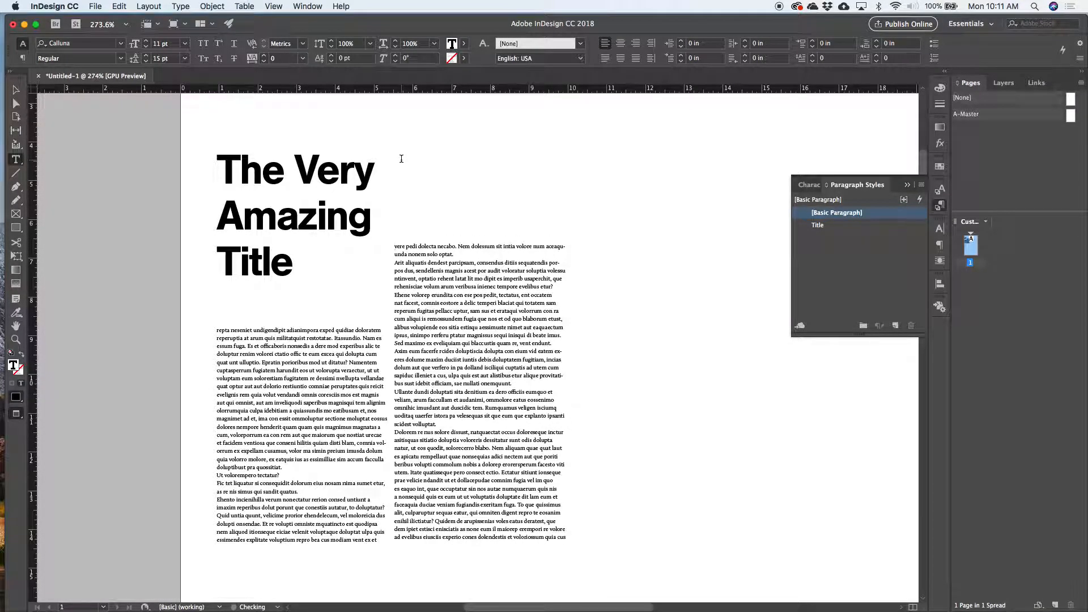
# - Remove the empty lines at the head of the second column and undo the remaining edits
pyautogui.press('BackSpace')
pyautogui.press('BackSpace')
pyautogui.press('BackSpace')
pyautogui.press('BackSpace')
pyautogui.press('BackSpace')
pyautogui.press('BackSpace')
pyautogui.press('BackSpace')
pyautogui.press('BackSpace')
pyautogui.press('BackSpace')
pyautogui.press('BackSpace')
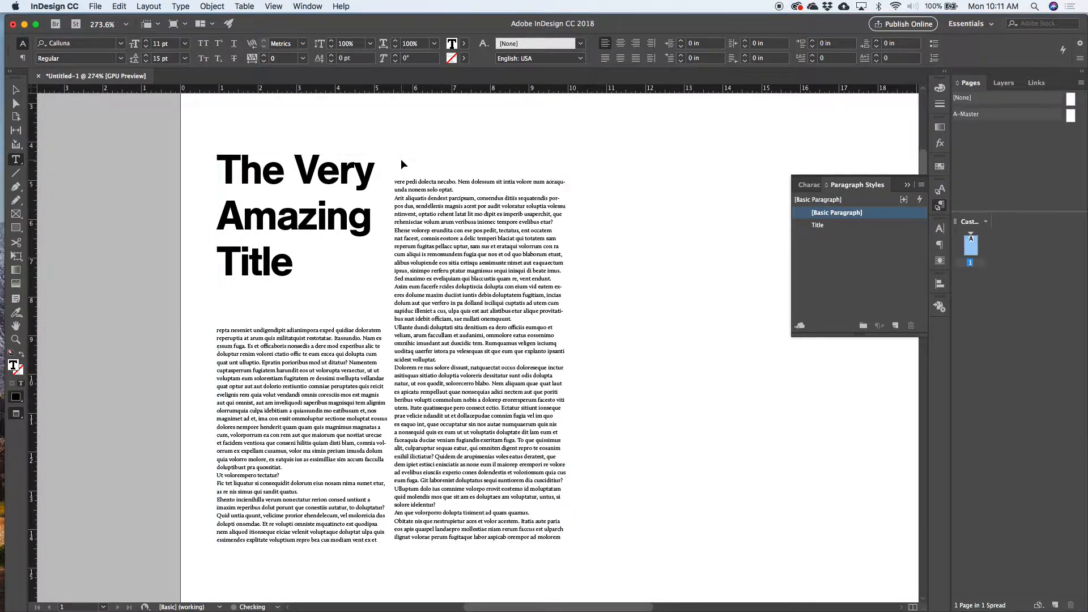
pyautogui.press('super+z')
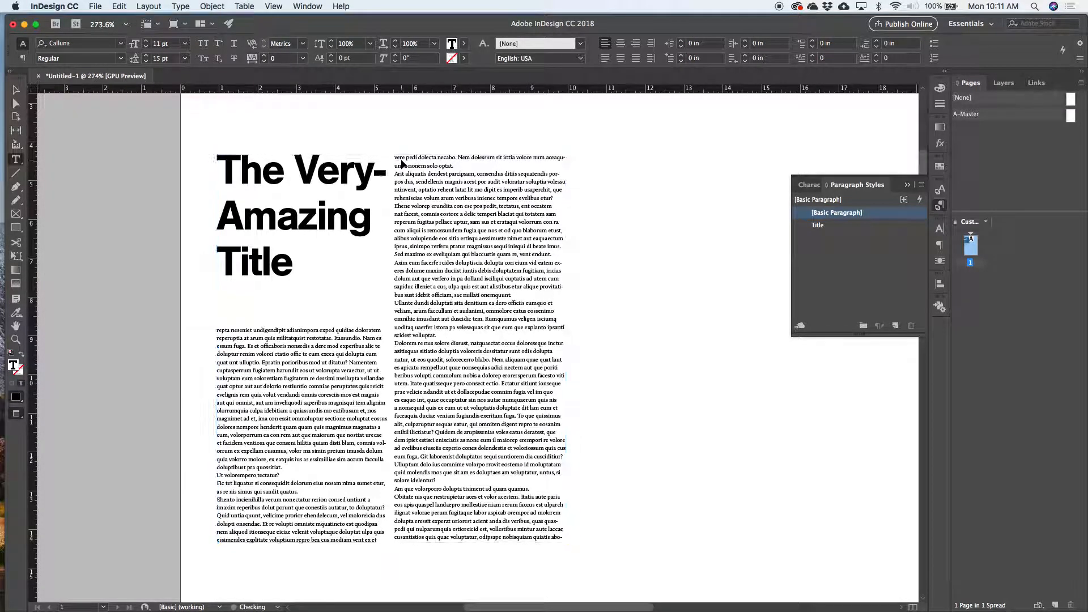
pyautogui.press('super+z')
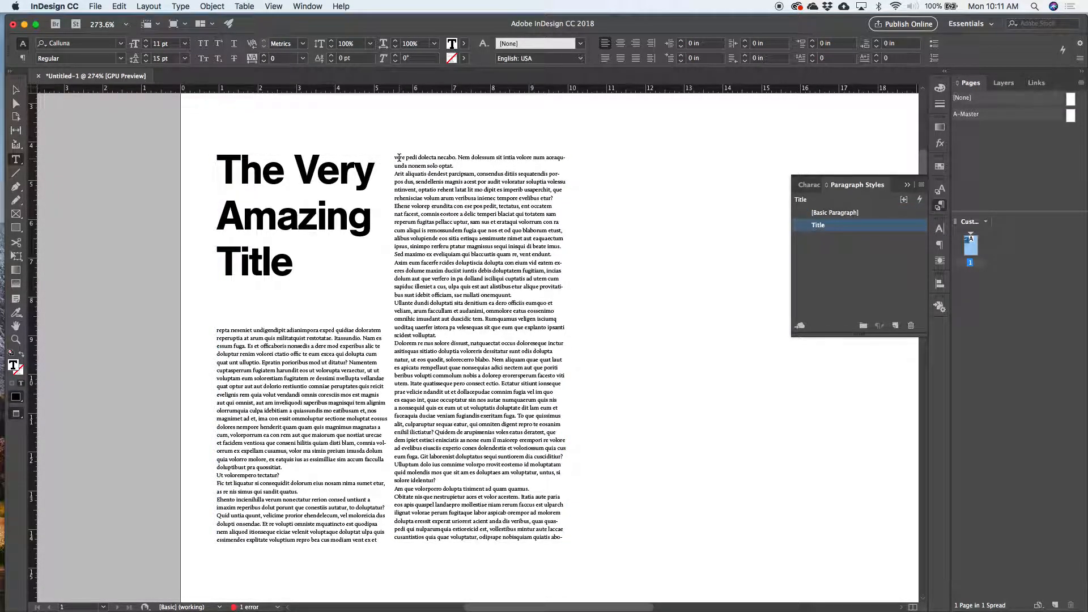
# - Edit the Title paragraph style so that its paragraph layout is Span Columns across all columns
pyautogui.press('Escape')
pyautogui.doubleClick(283, 189)
pyautogui.doubleClick(816, 225)
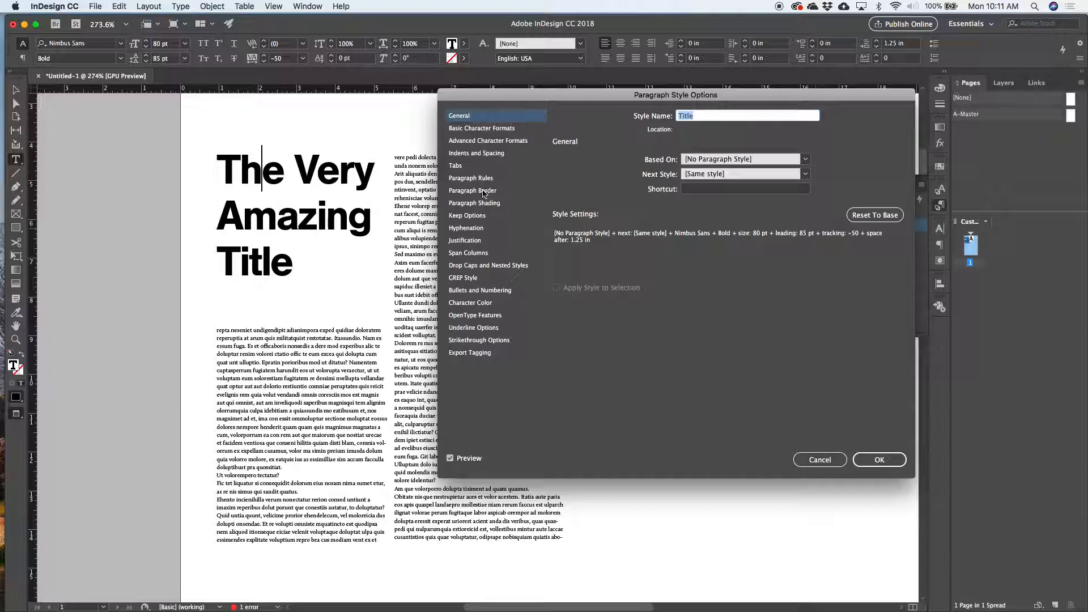
pyautogui.click(477, 253)
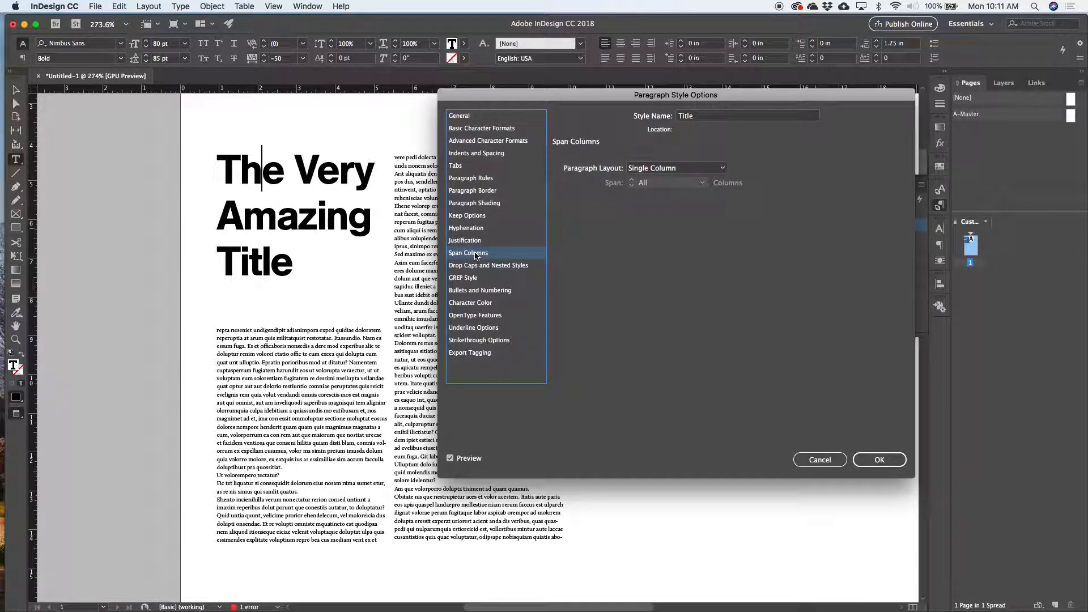
pyautogui.click(707, 168)
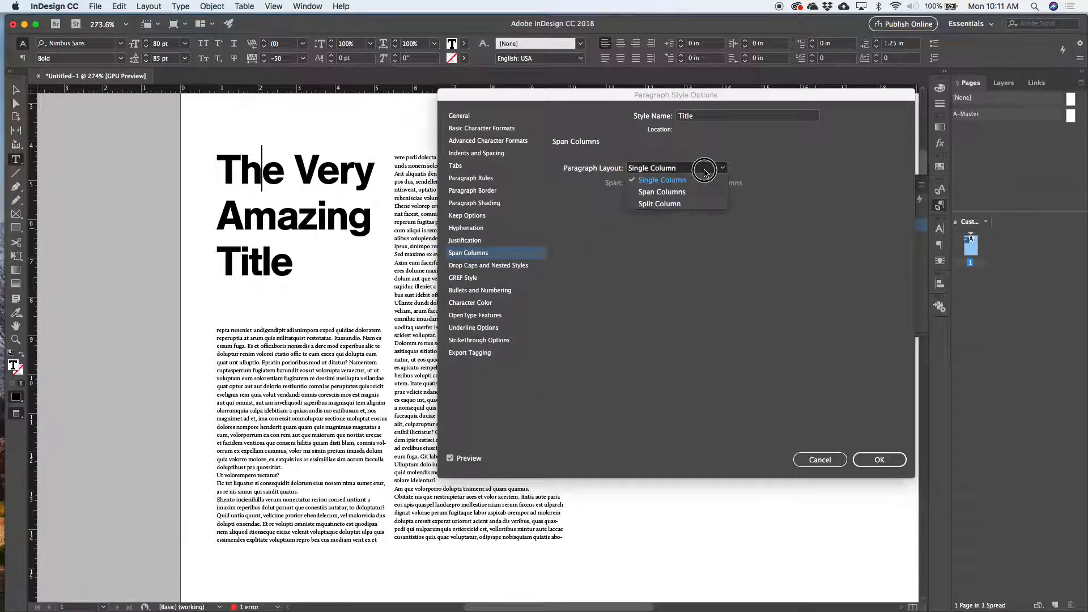
pyautogui.click(681, 192)
pyautogui.moveTo(645, 97); pyautogui.dragTo(643, 57)
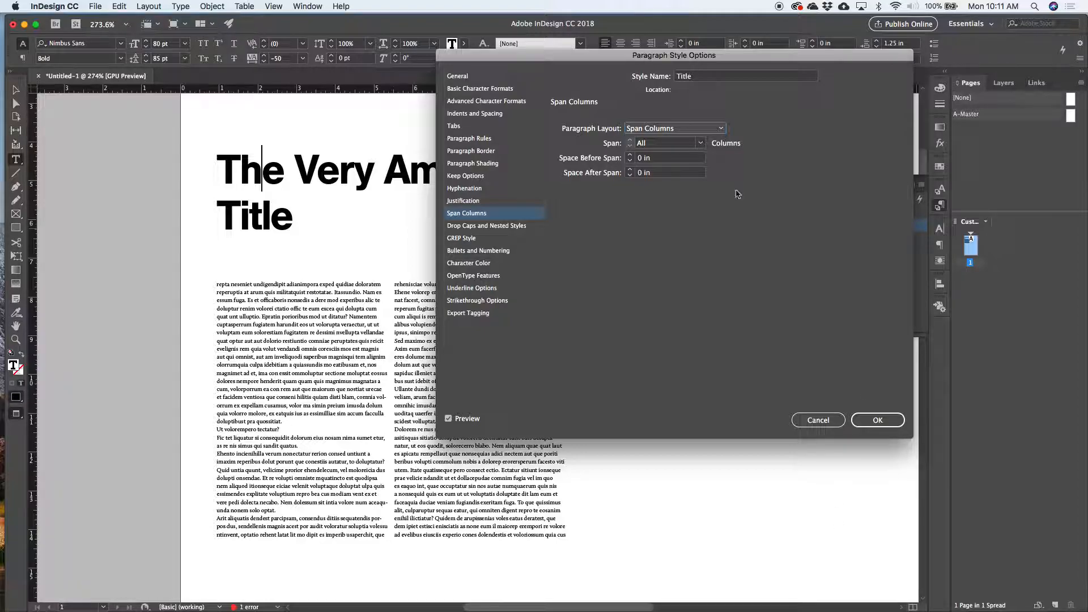
# - Compare Single Column with Span Columns for the Title style, keep Span Columns, confirm, and deselect the text
pyautogui.click(704, 128)
pyautogui.click(675, 139)
pyautogui.click(674, 128)
pyautogui.click(676, 152)
pyautogui.moveTo(616, 60); pyautogui.dragTo(633, 74)
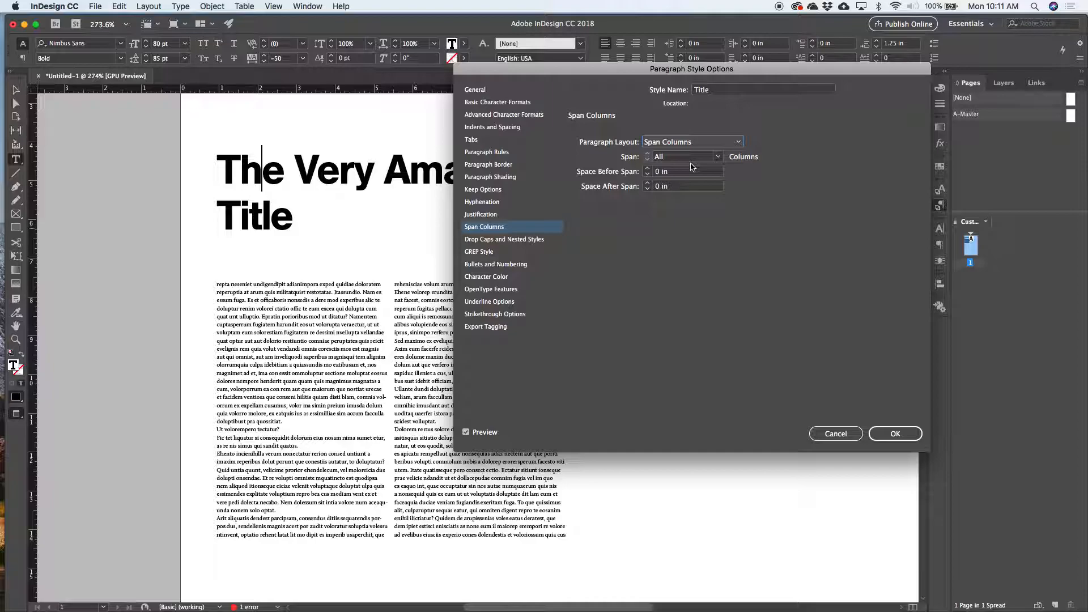
pyautogui.click(893, 433)
pyautogui.click(21, 95)
pyautogui.click(93, 220)
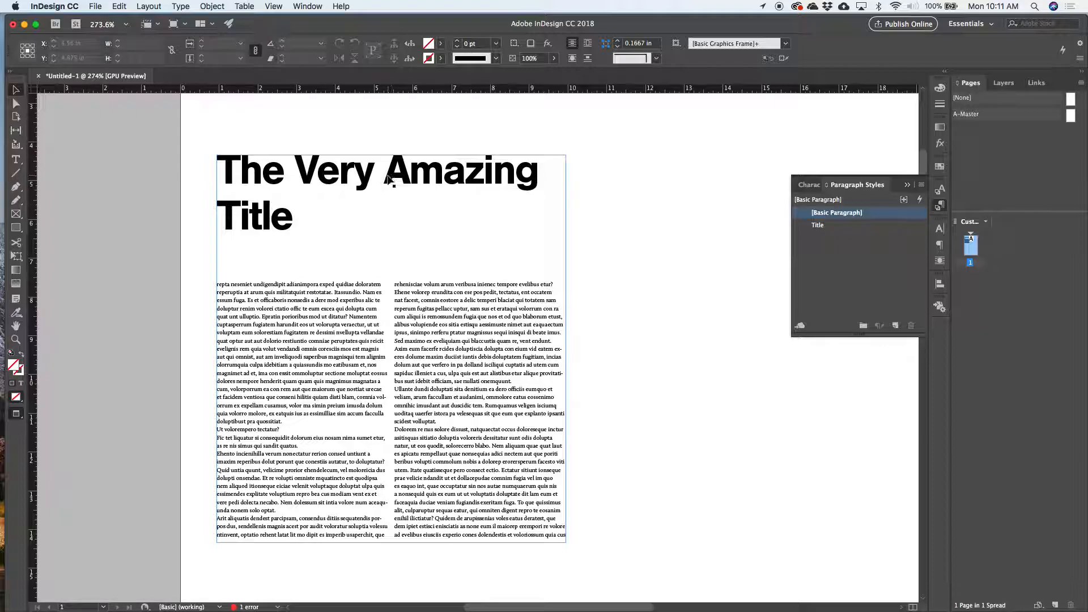
# - Try to split the title before "Amazing" with a paragraph break, and remove that break
pyautogui.press('Return')
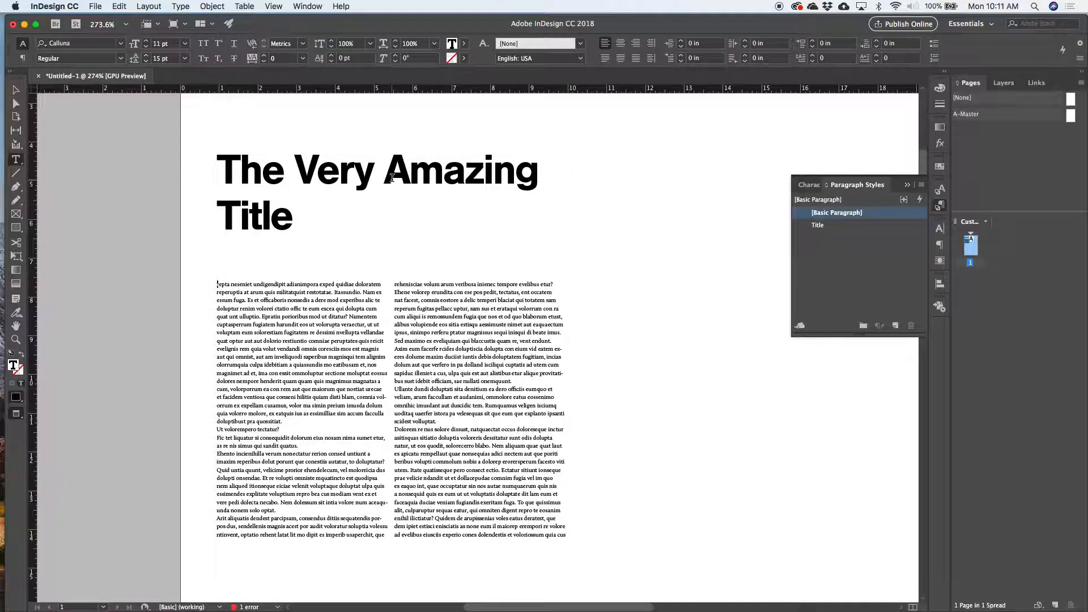
pyautogui.click(386, 176)
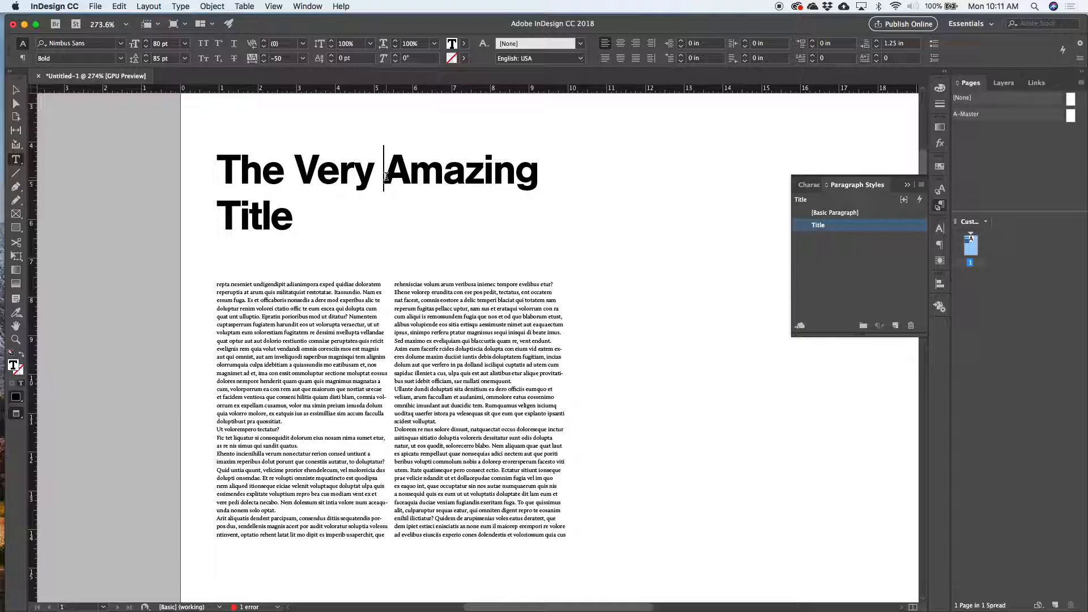
pyautogui.press('BackSpace')
pyautogui.press('Return')
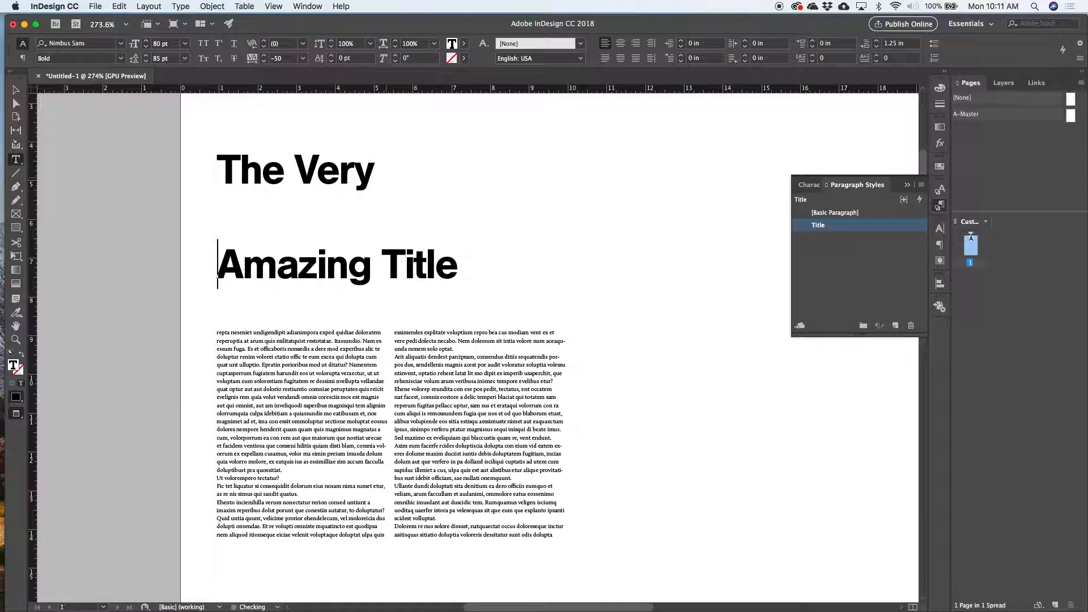
pyautogui.press('BackSpace')
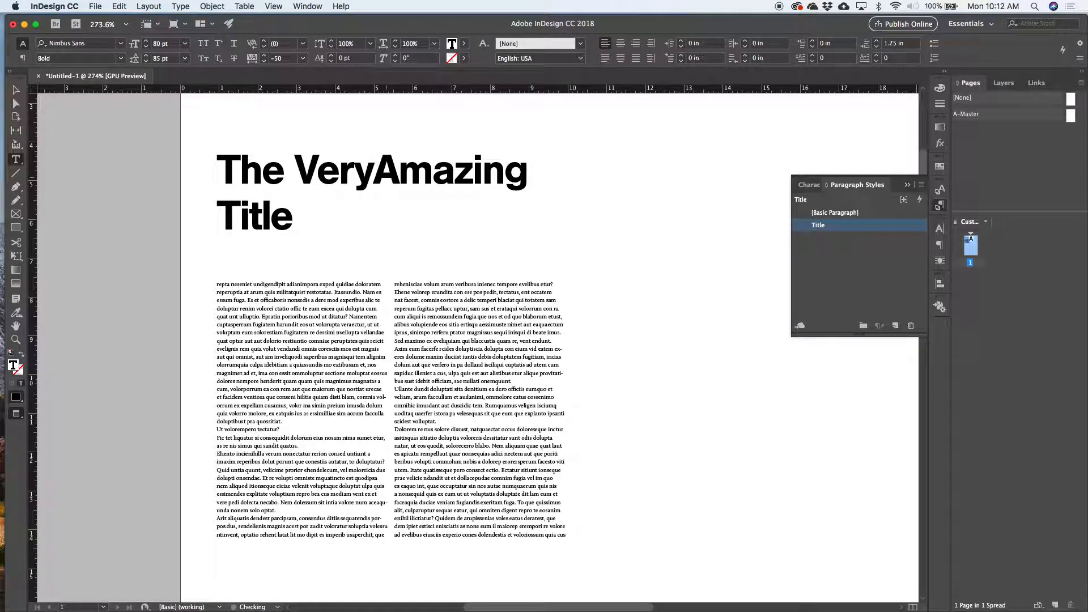
# - Insert a forced line break before "Amazing" in the title in place of the space
pyautogui.hotkey('shift', 'Return')
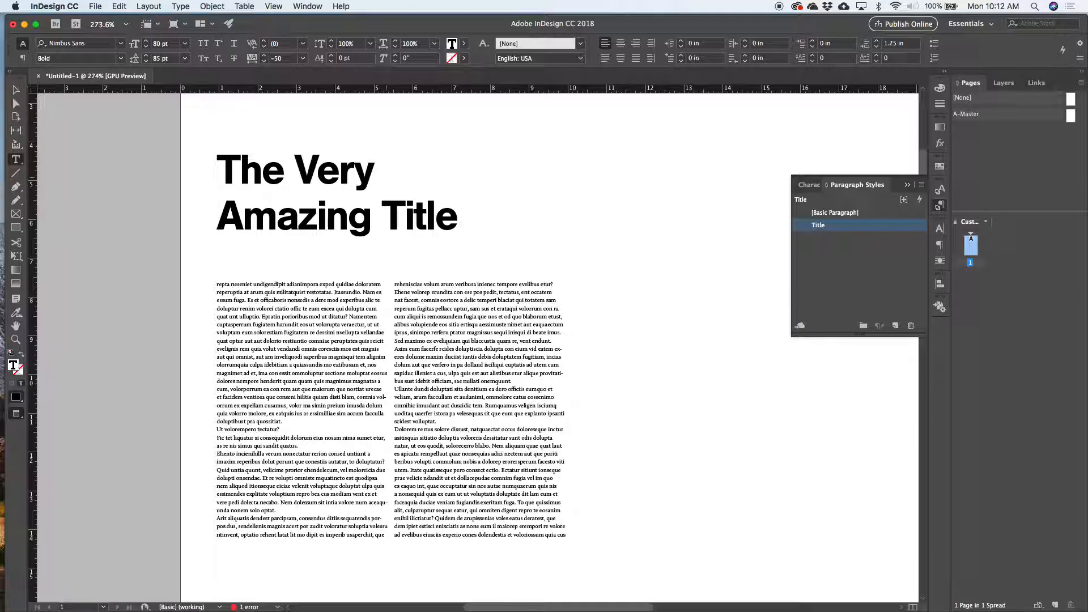
pyautogui.press('BackSpace')
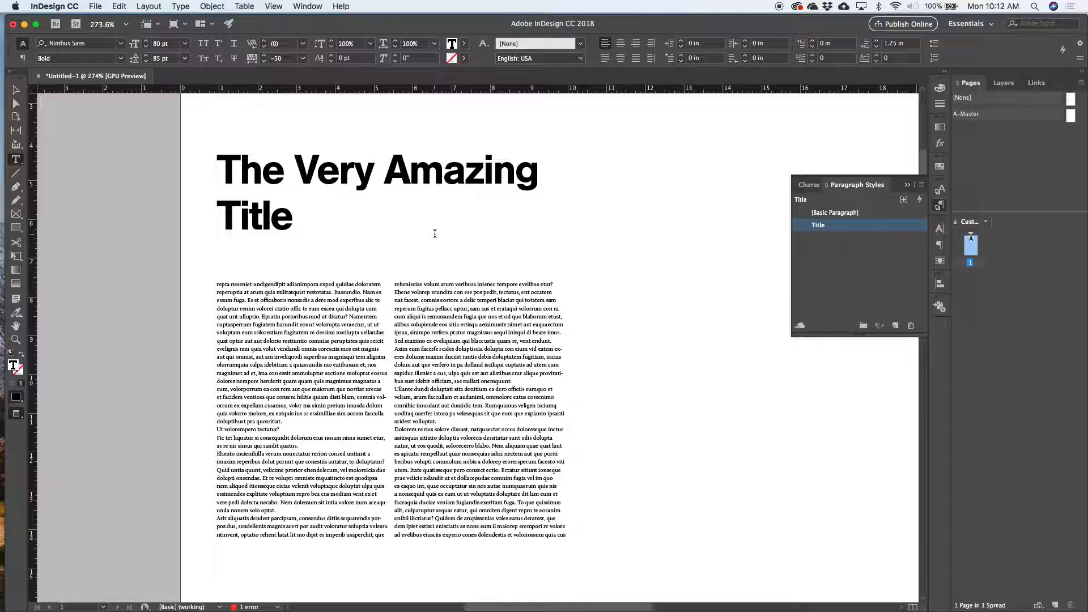
pyautogui.press('BackSpace')
pyautogui.hotkey('shift', 'Return')
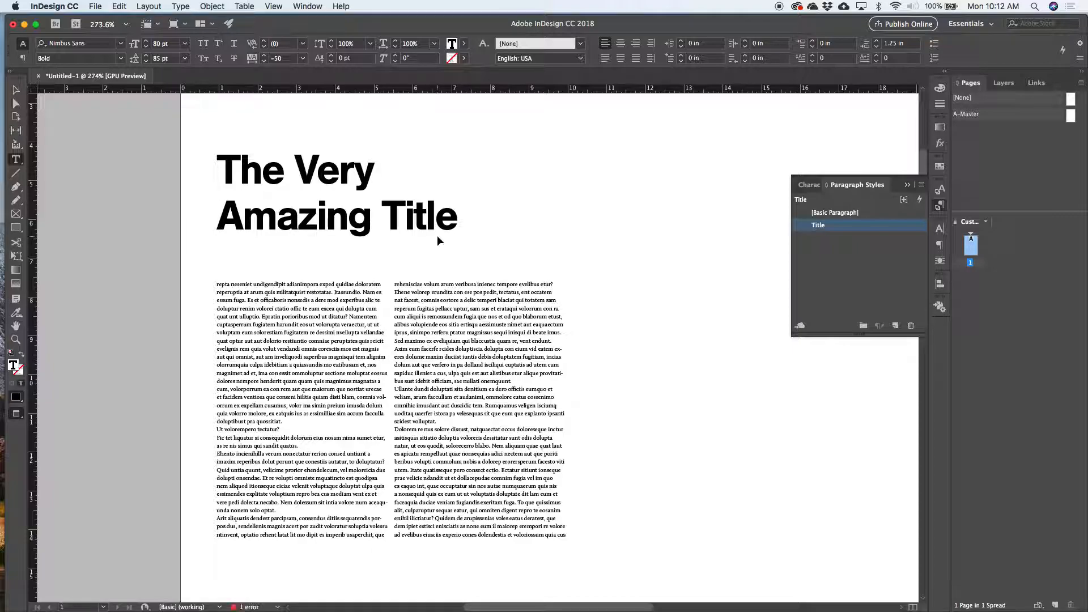
# - Narrow the text frame to about 8.64 in wide and remove the forced line break before "Amazing" in the title
pyautogui.press('Escape')
pyautogui.moveTo(566, 348)
pyautogui.mouseDown()
pyautogui.moveTo(418, 348)
pyautogui.moveTo(694, 349)
pyautogui.moveTo(548, 349)
pyautogui.mouseUp()
pyautogui.doubleClick(215, 215)
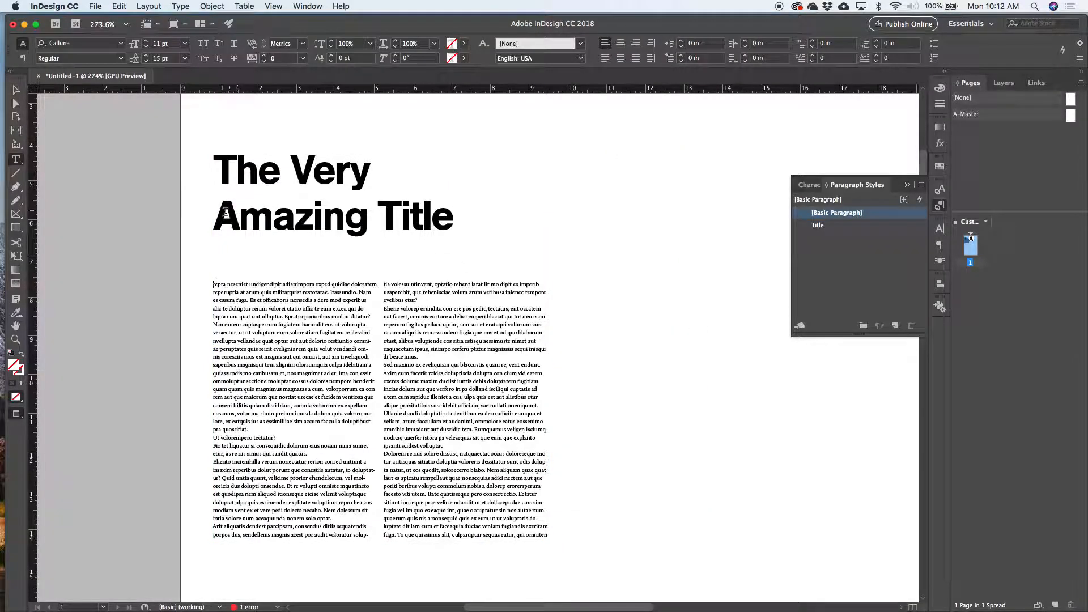
pyautogui.press('BackSpace')
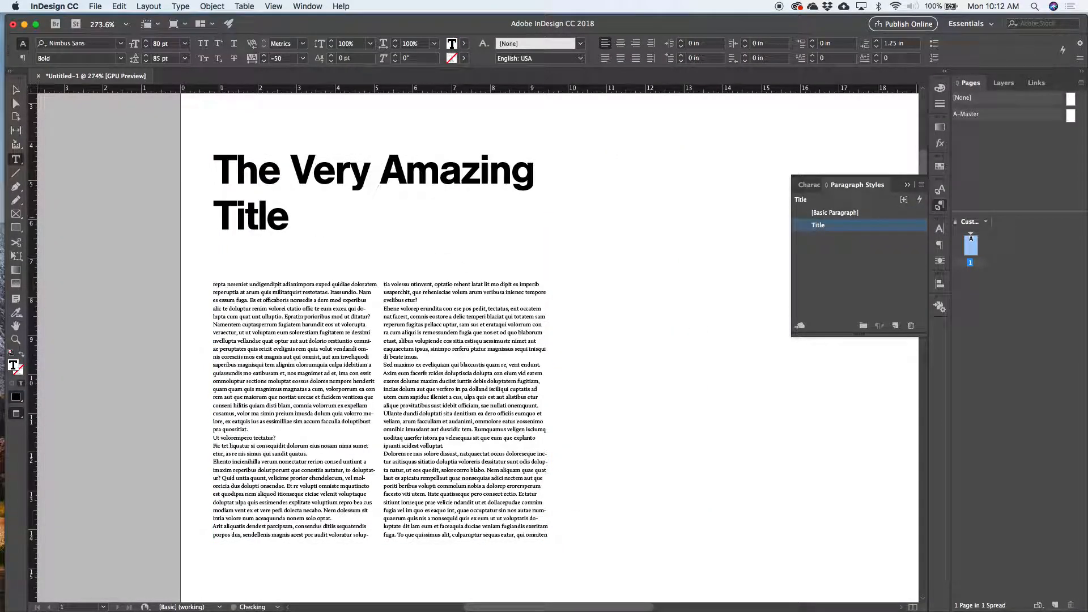
# - Move the text frame up and to the right on the page, to about X 5.72 in, Y 8.72 in
pyautogui.press('Escape')
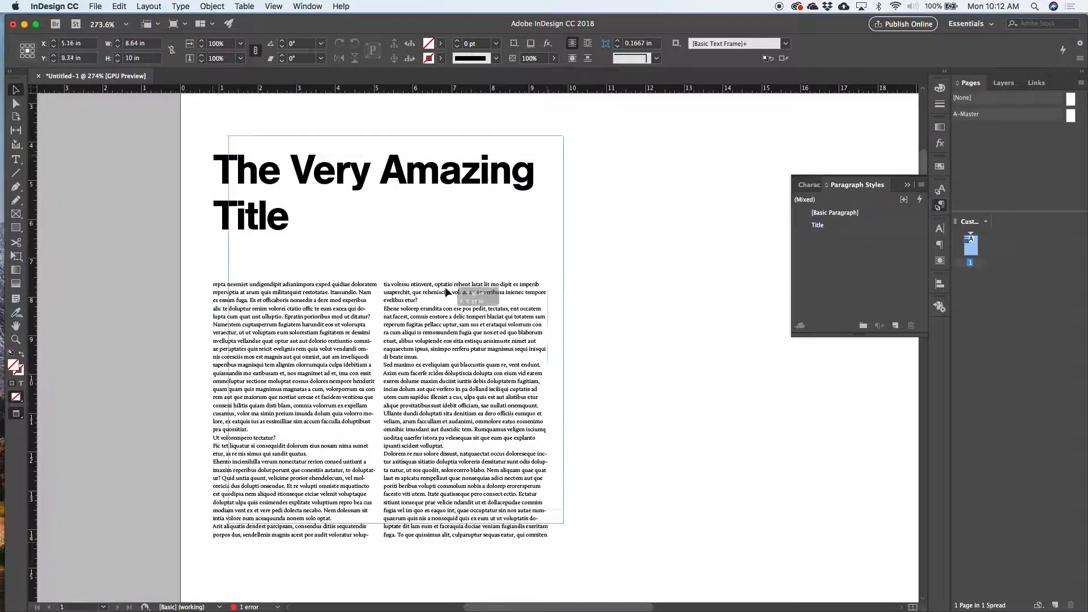
pyautogui.moveTo(443, 293); pyautogui.dragTo(465, 269)
# - Edit the Title paragraph style and turn on Balance Ragged Lines in its indents and spacing settings
pyautogui.doubleClick(373, 145)
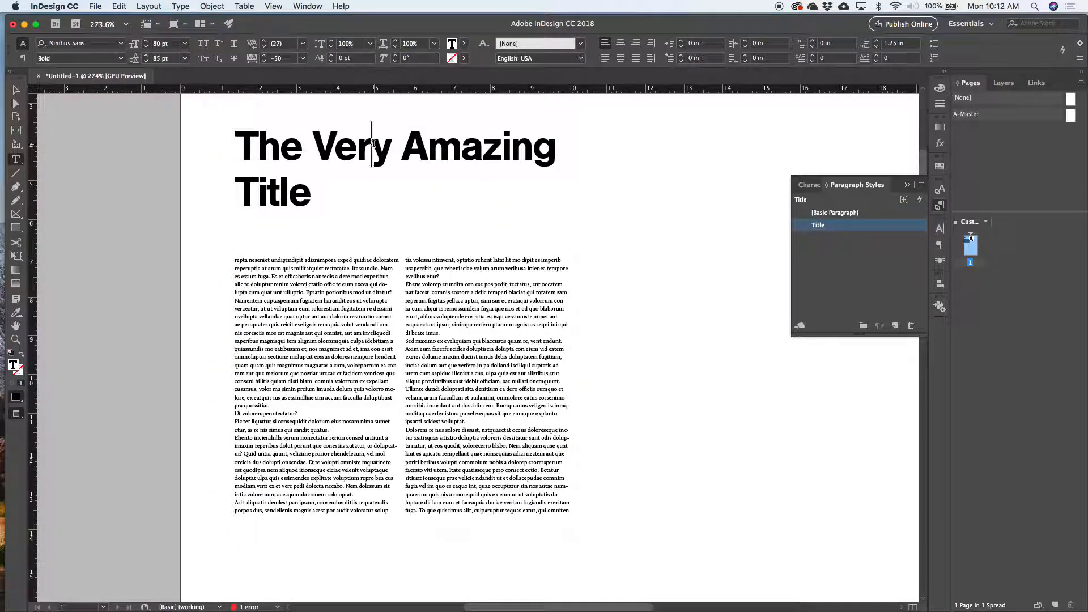
pyautogui.doubleClick(809, 225)
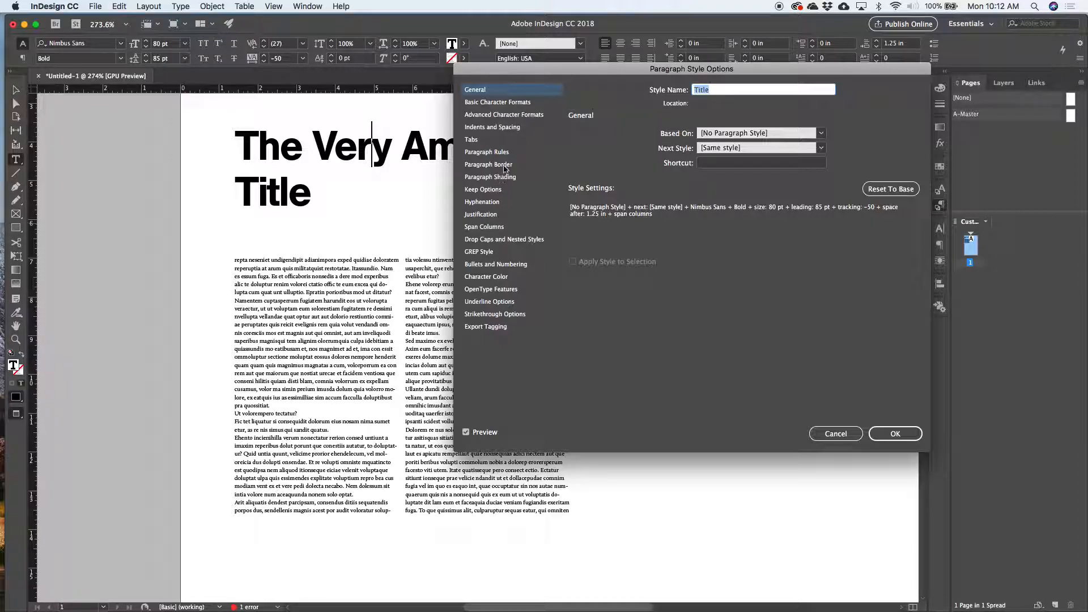
pyautogui.click(499, 114)
pyautogui.click(499, 128)
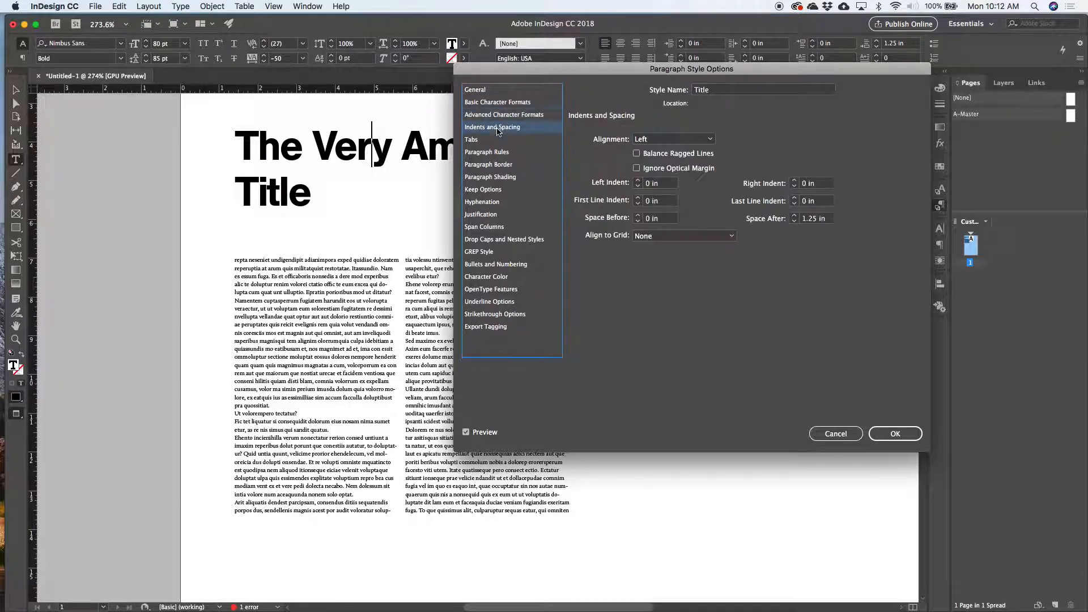
pyautogui.click(636, 154)
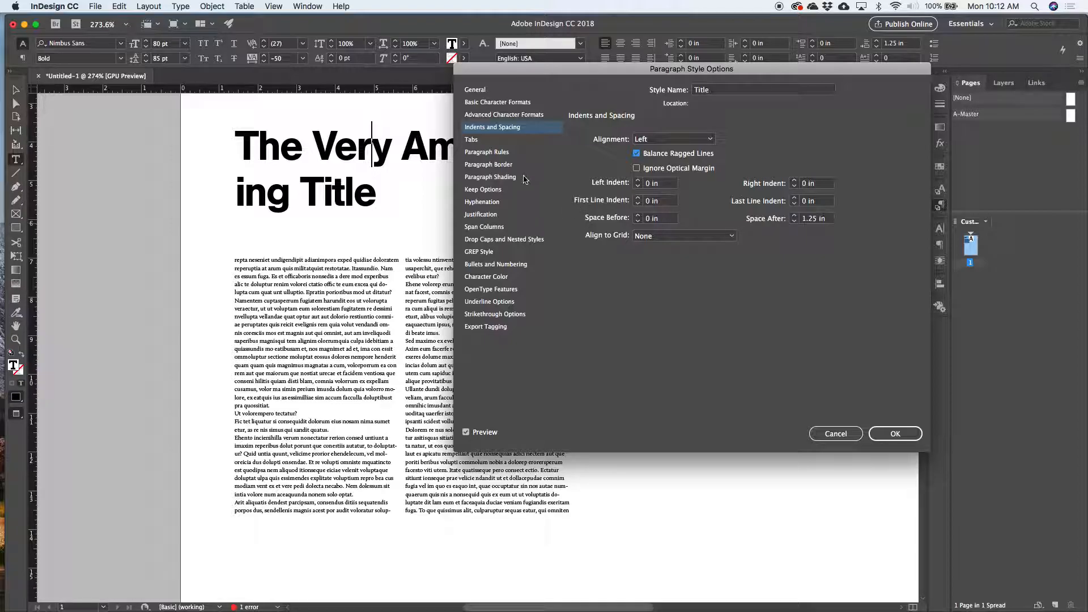
# - Turn off hyphenation in the Title paragraph style and confirm the style changes
pyautogui.click(509, 201)
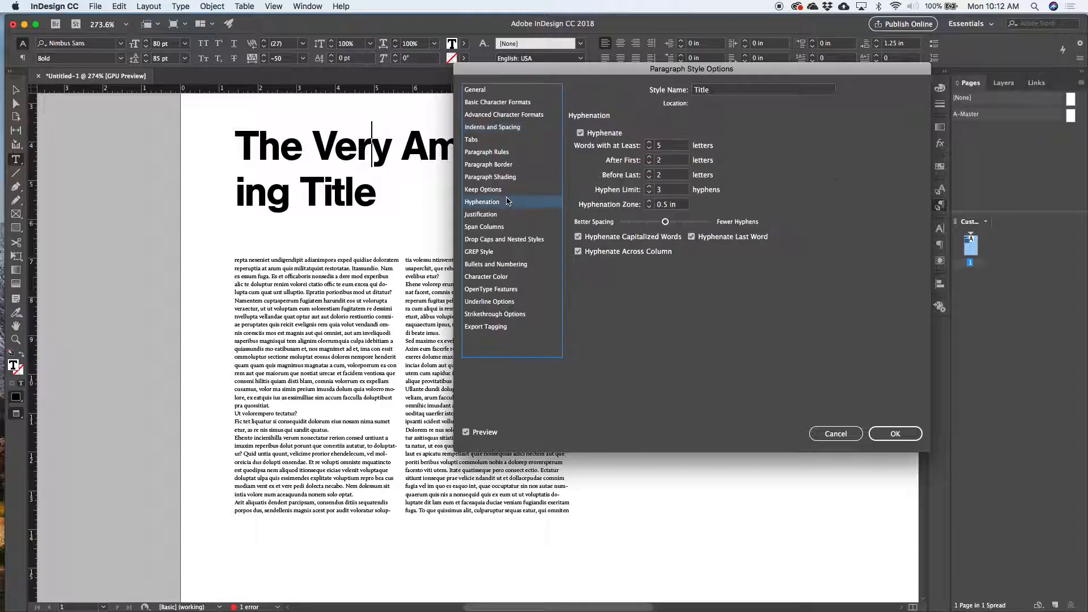
pyautogui.click(581, 133)
pyautogui.moveTo(590, 68); pyautogui.dragTo(444, 152)
pyautogui.click(737, 519)
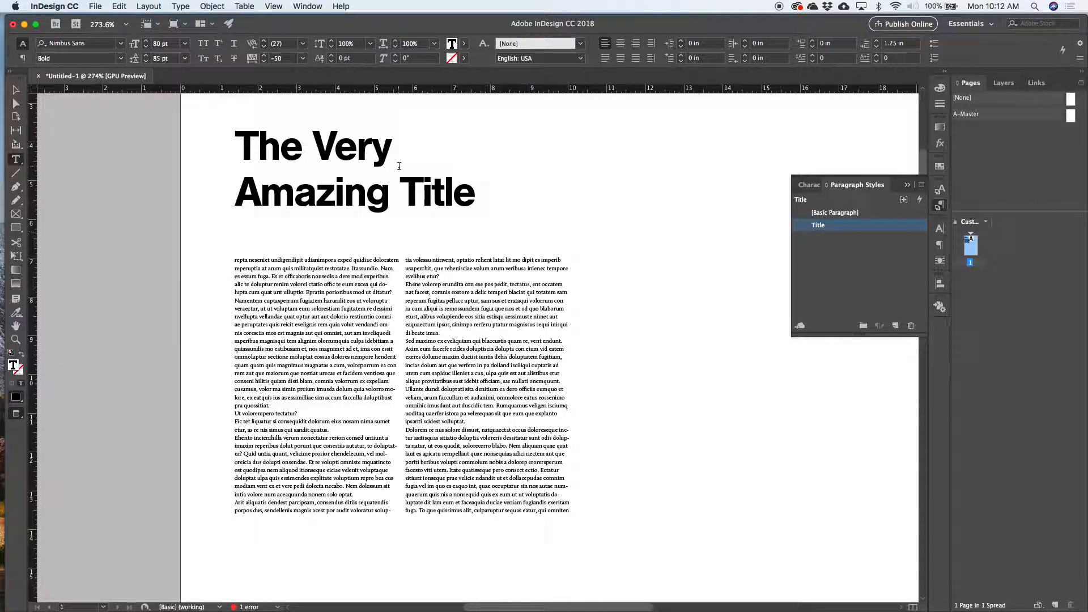
# - Widen the two-column text frame from its right edge to about 12.85 in
pyautogui.press('Escape')
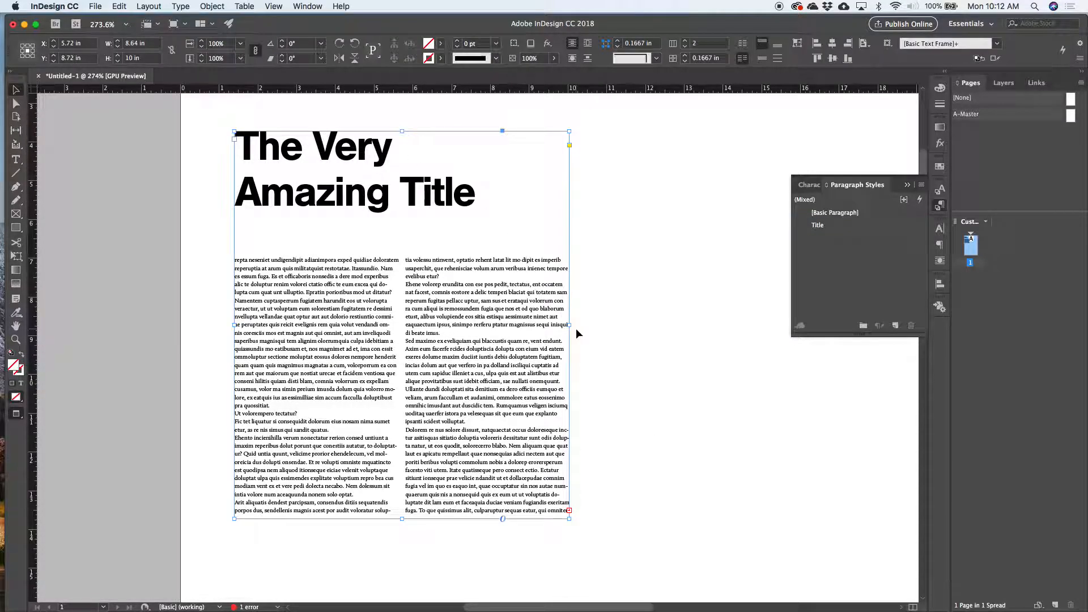
pyautogui.moveTo(569, 324); pyautogui.dragTo(733, 334)
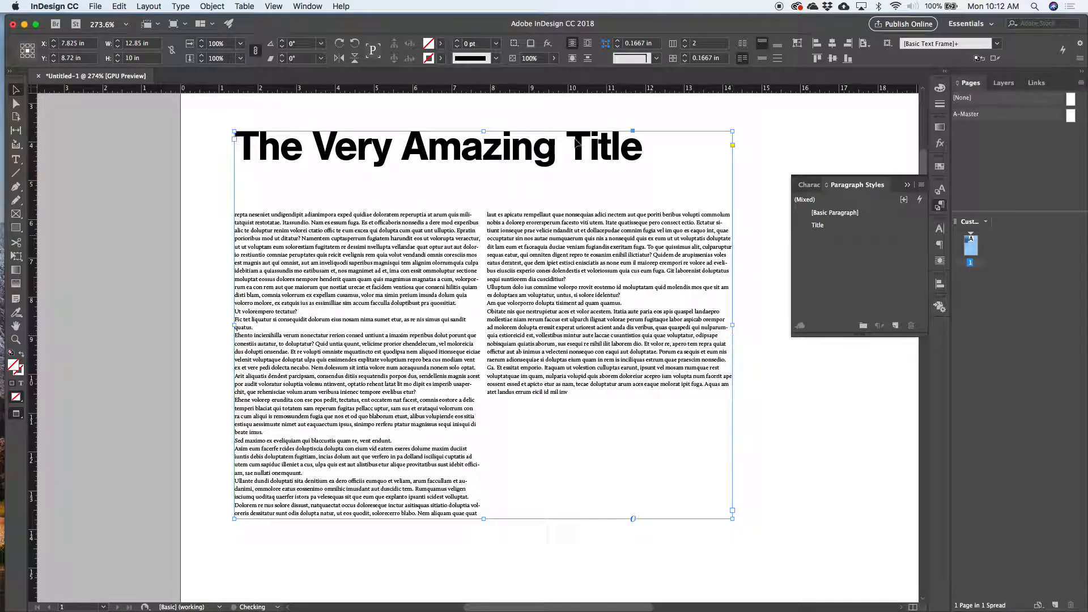
# - Insert the word "Super" before "Title" in the heading and place the text cursor at the heading's end
pyautogui.doubleClick(647, 152)
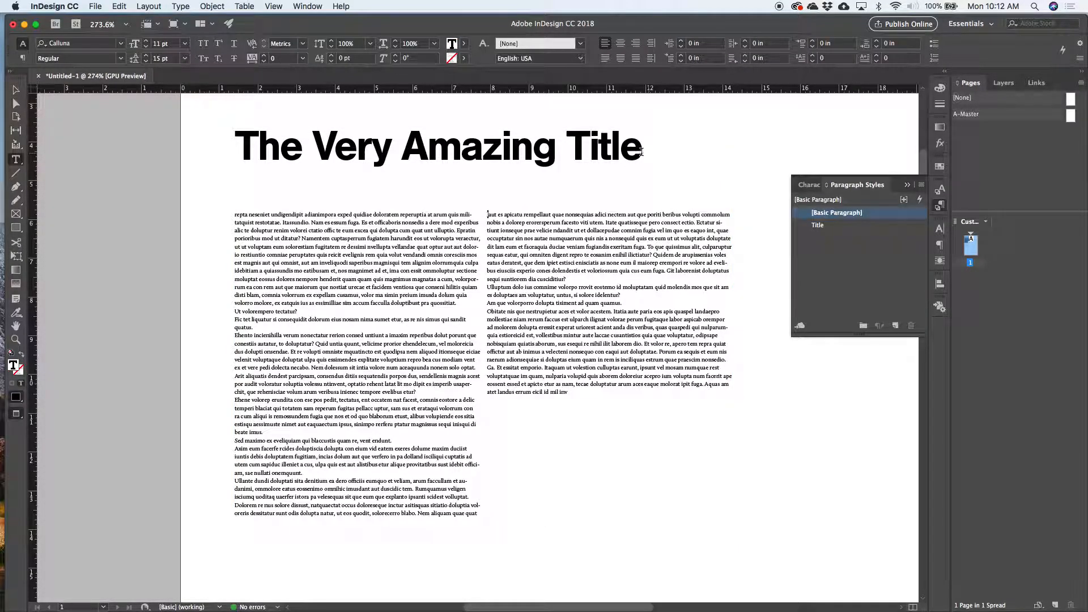
pyautogui.click(557, 146)
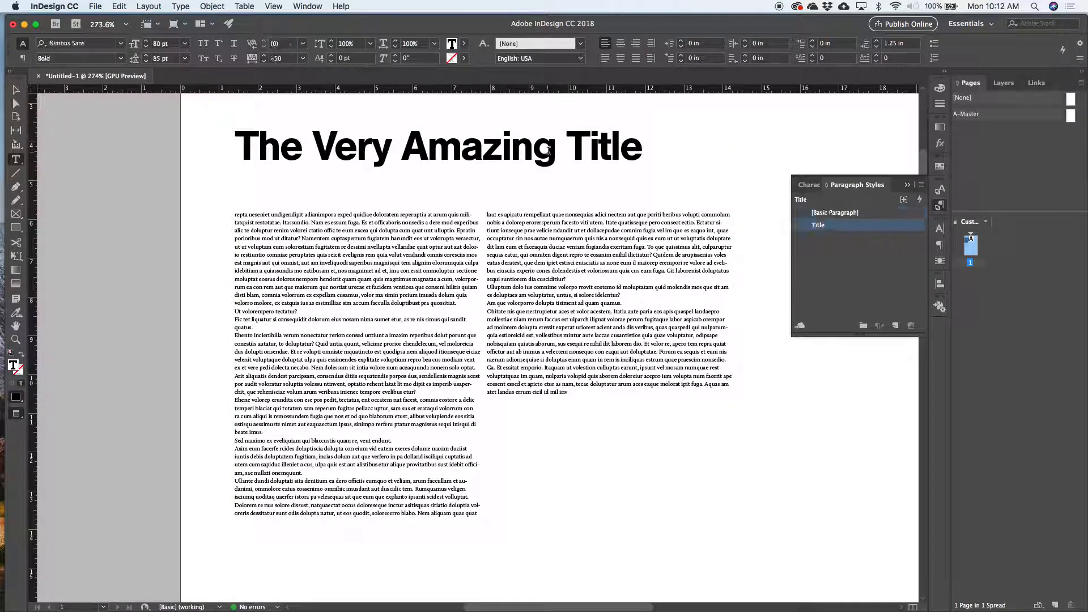
pyautogui.write('Super')
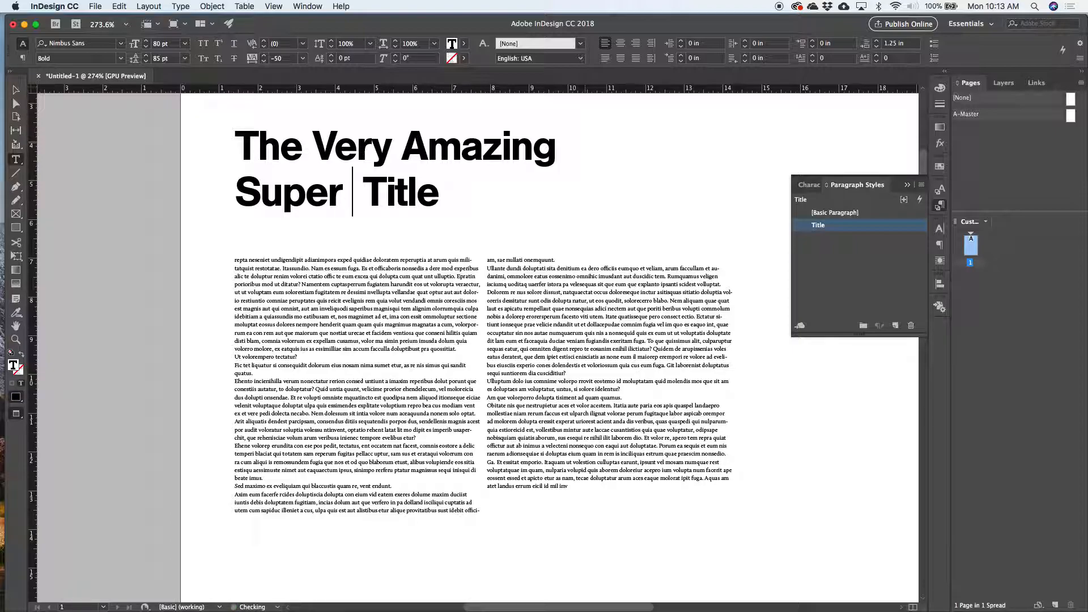
pyautogui.press('BackSpace')
pyautogui.press('Right')
pyautogui.press('Right')
pyautogui.press('Right')
pyautogui.press('Right')
pyautogui.press('Right')
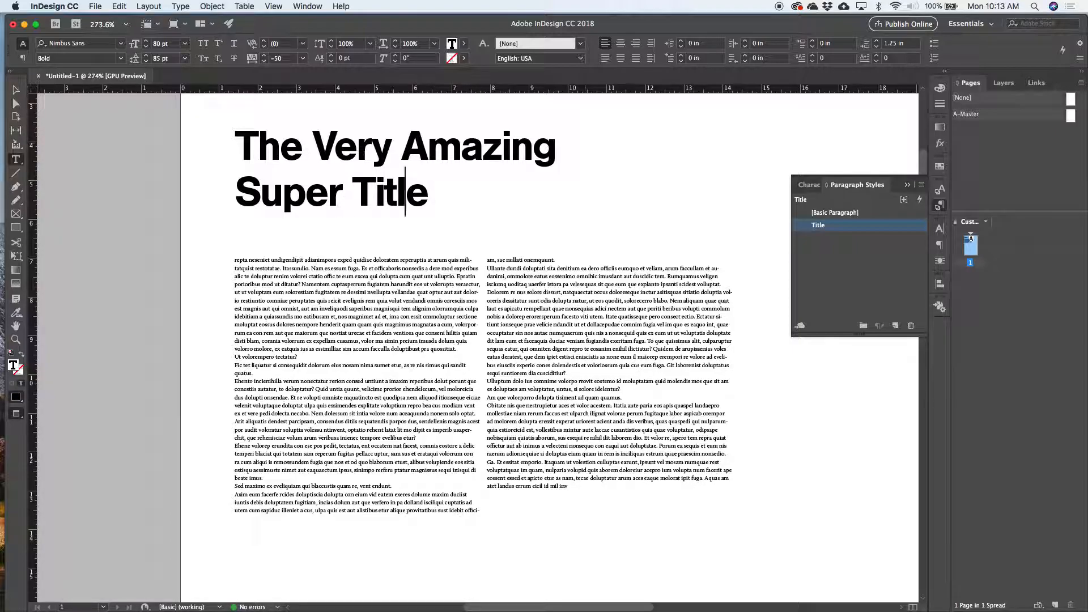
# - Extend the end of the heading with "That We Would Never Change" and leave text editing
pyautogui.write('That We W')
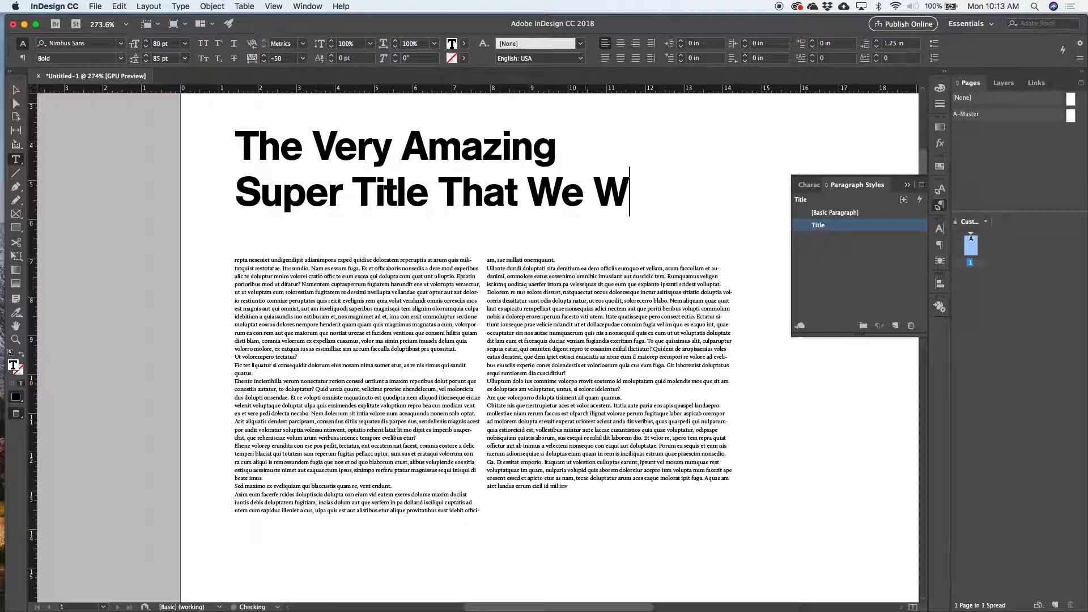
pyautogui.write('ould N')
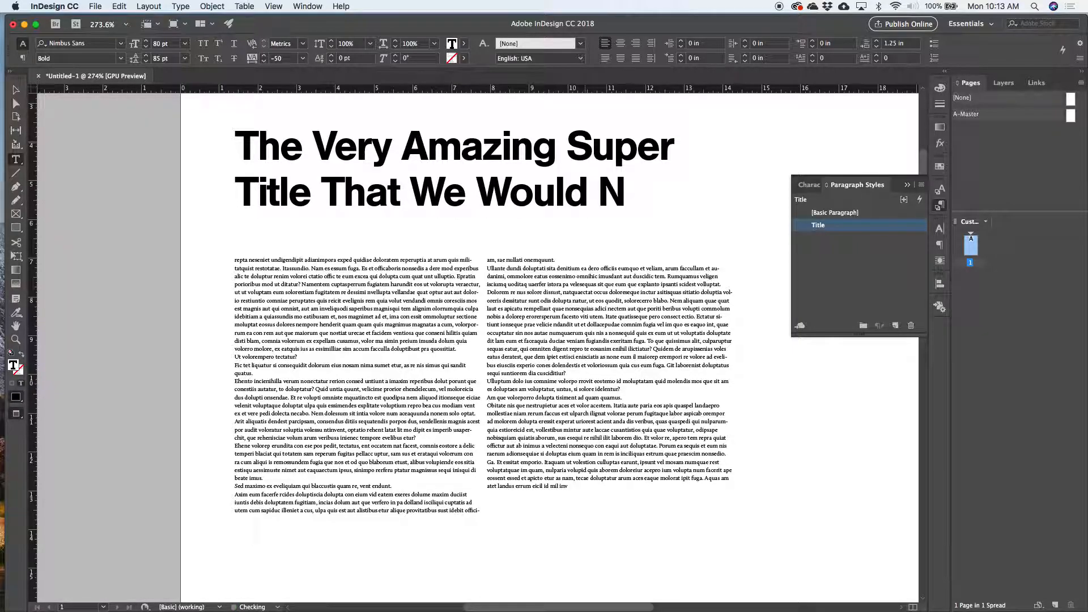
pyautogui.write('ever Ch')
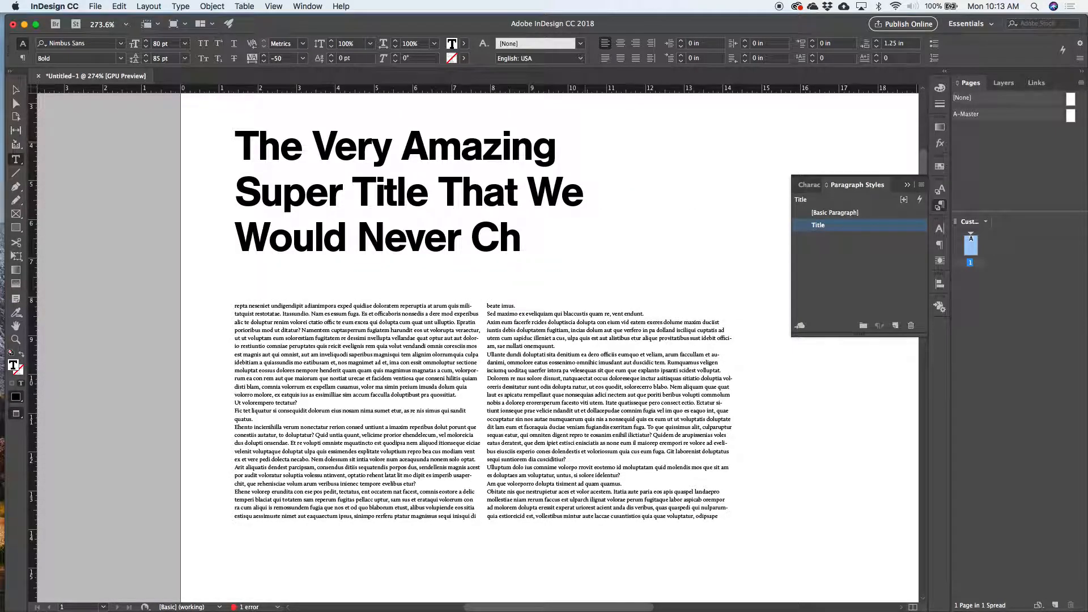
pyautogui.write('ange')
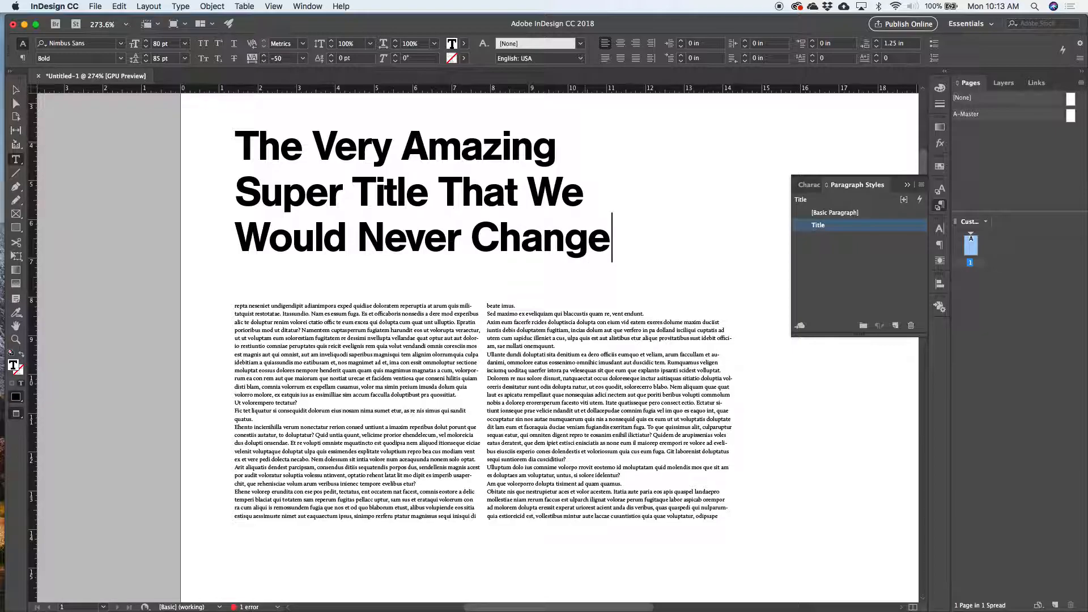
pyautogui.press('Escape')
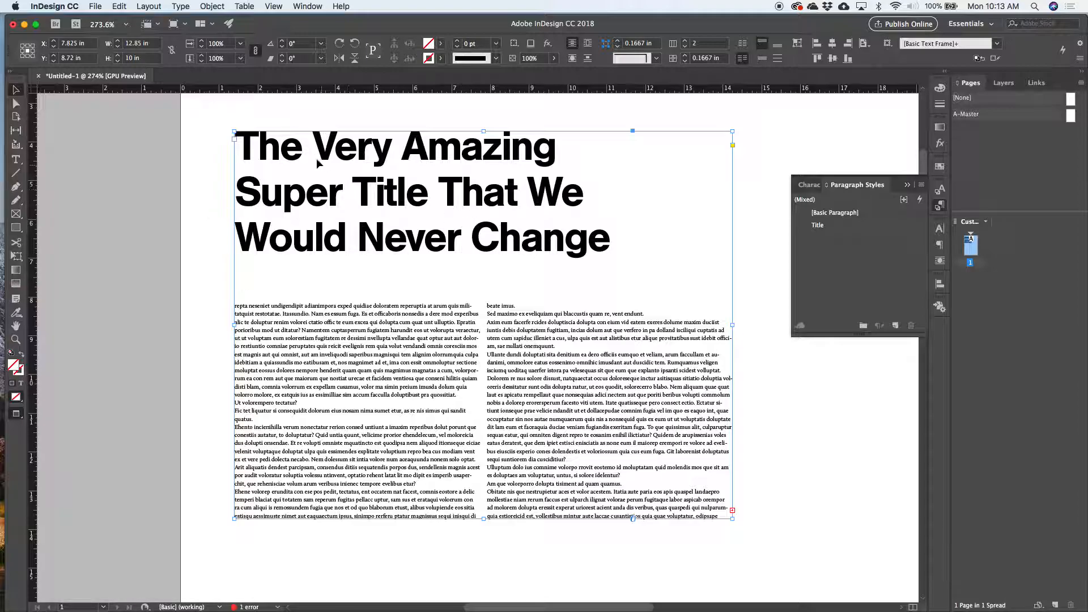
# - Draw a horizontal line about 12.79 in long just above the title, and give it the default black 1 pt stroke
pyautogui.click(193, 164)
pyautogui.press('\\')
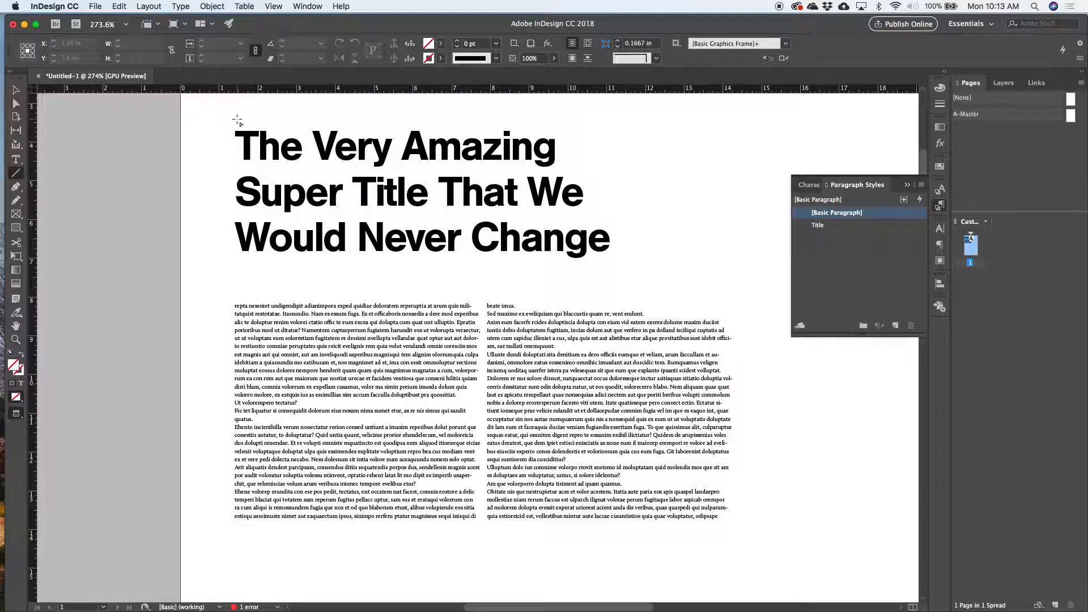
pyautogui.moveTo(237, 119); pyautogui.dragTo(707, 143)
pyautogui.moveTo(739, 133); pyautogui.dragTo(731, 132)
pyautogui.press('s')
pyautogui.press('d')
pyautogui.press('v')
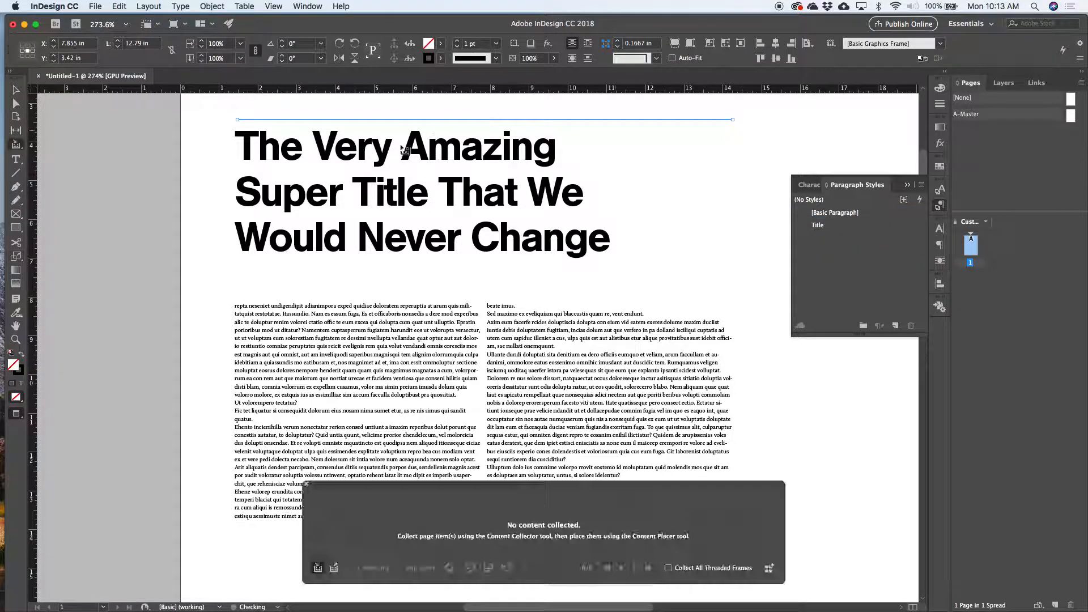
pyautogui.click(216, 175)
# - Set the stroke weight of the line above the title to 2 pt
pyautogui.click(298, 120)
pyautogui.click(189, 237)
pyautogui.scroll(-2, 247, 212)
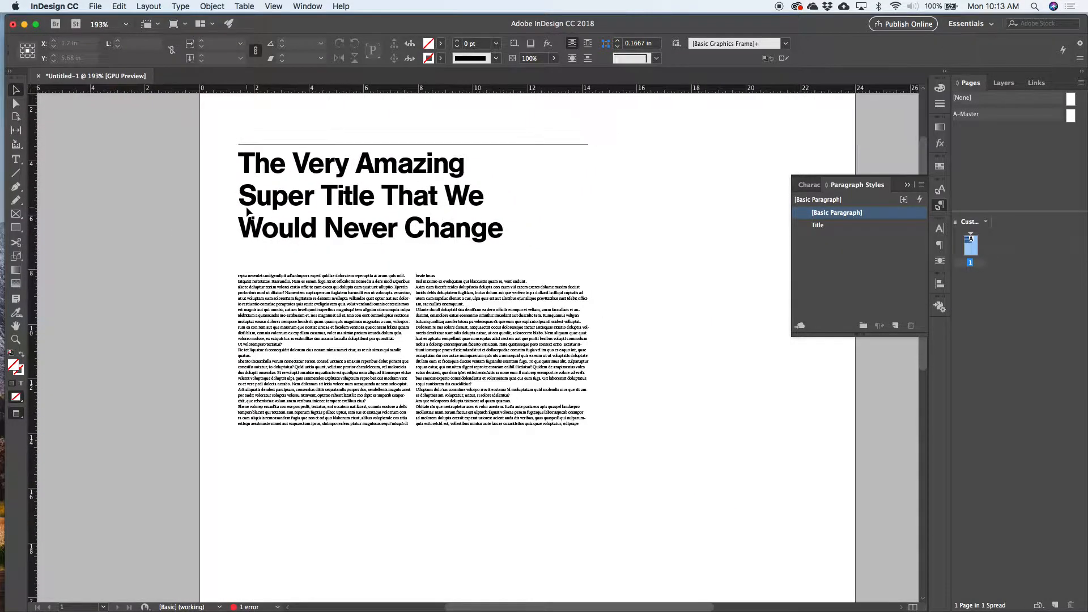
pyautogui.click(488, 144)
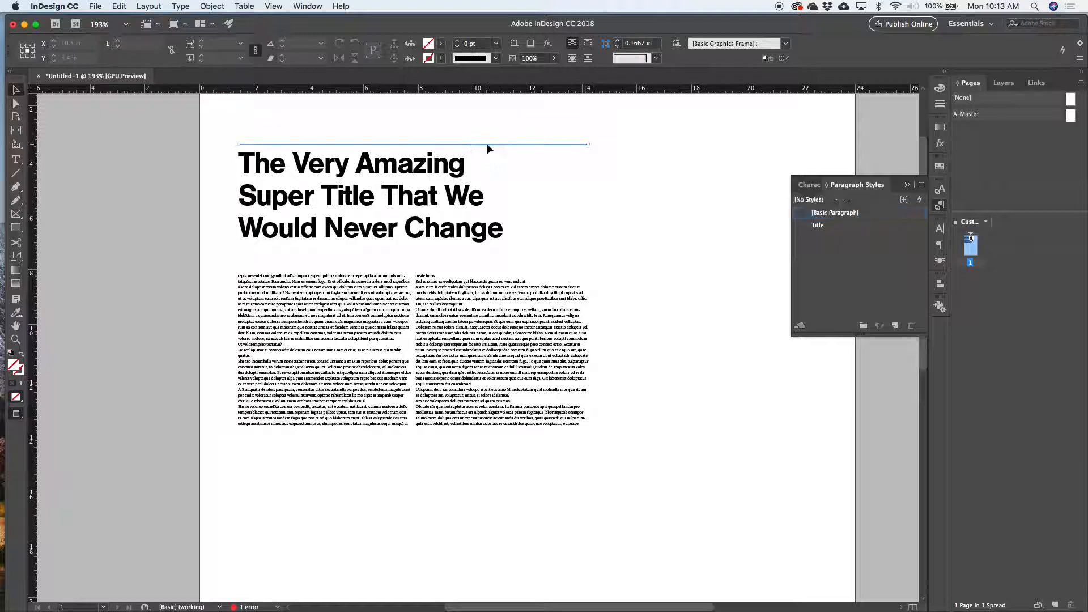
pyautogui.click(938, 100)
pyautogui.click(661, 167)
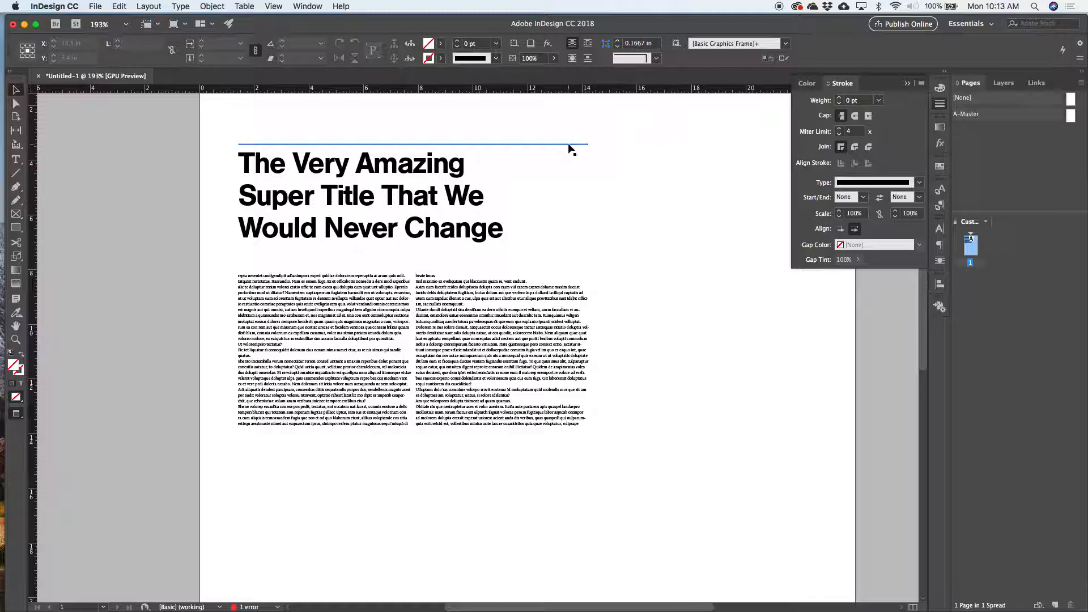
# - Duplicate the line and the text frame together into the lower right area of the page, and deselect everything
pyautogui.moveTo(583, 127); pyautogui.dragTo(403, 289)
pyautogui.press('super+0')
pyautogui.moveTo(401, 221); pyautogui.dragTo(486, 440)
pyautogui.click(515, 371)
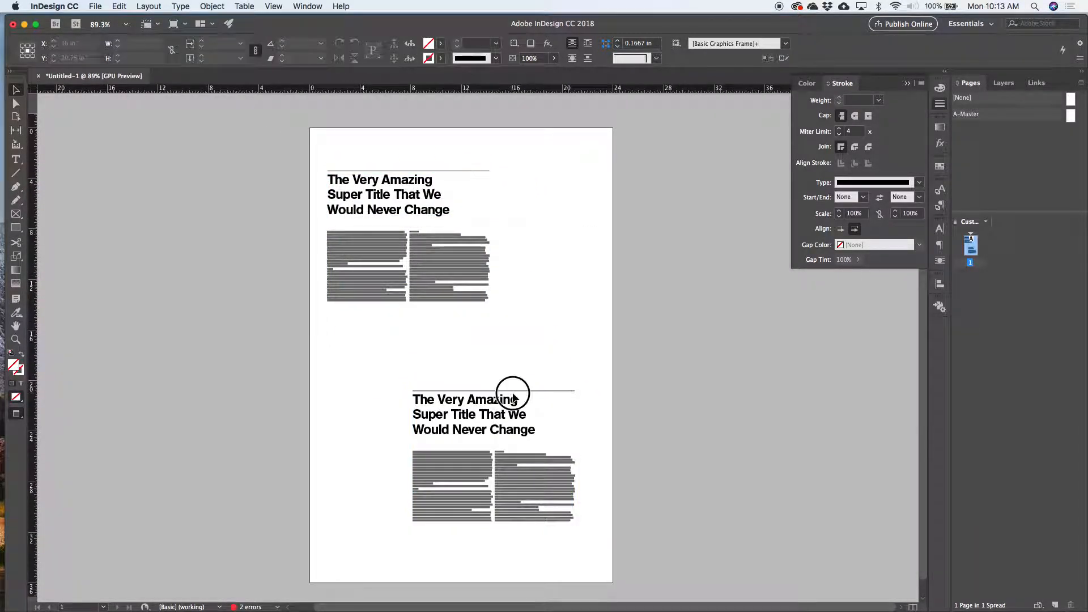
pyautogui.click(513, 392)
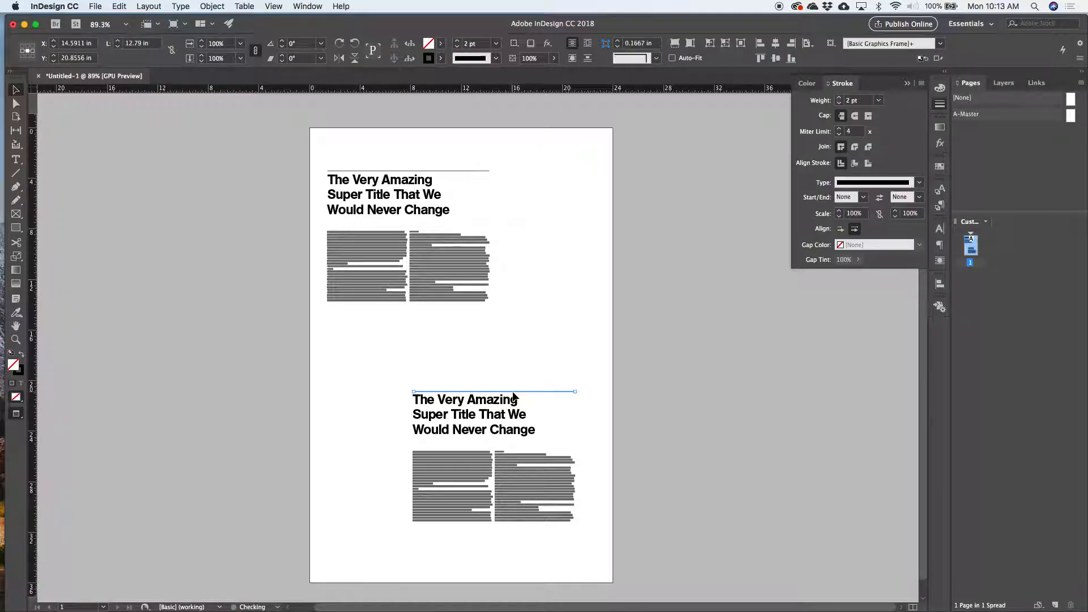
pyautogui.click(559, 376)
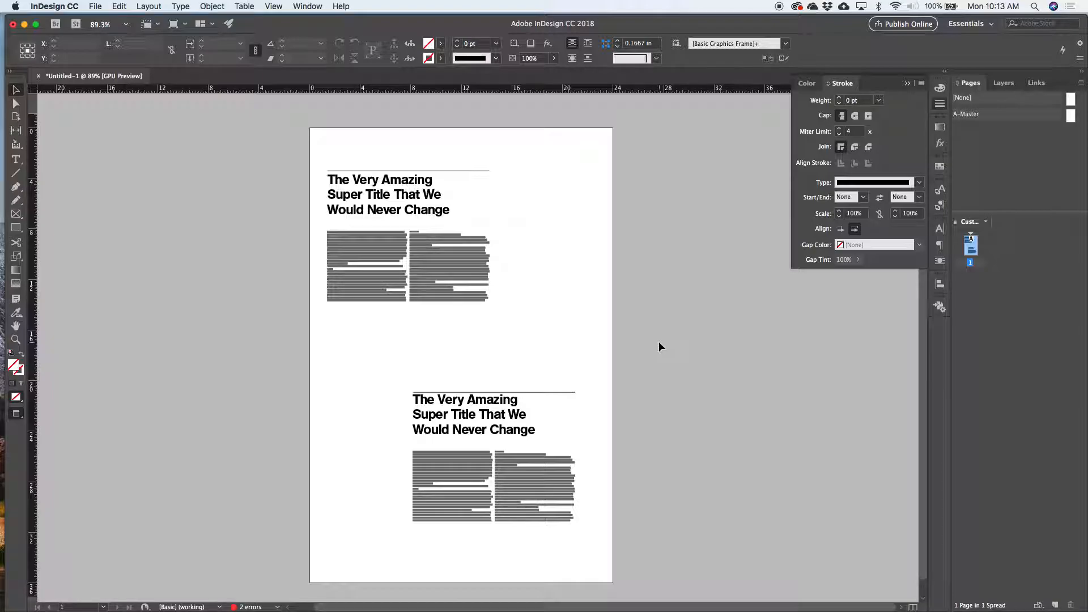
# - Delete the duplicated line and text frame from the lower page, and the drawn line above the remaining title
pyautogui.moveTo(590, 370); pyautogui.dragTo(503, 522)
pyautogui.press('Delete')
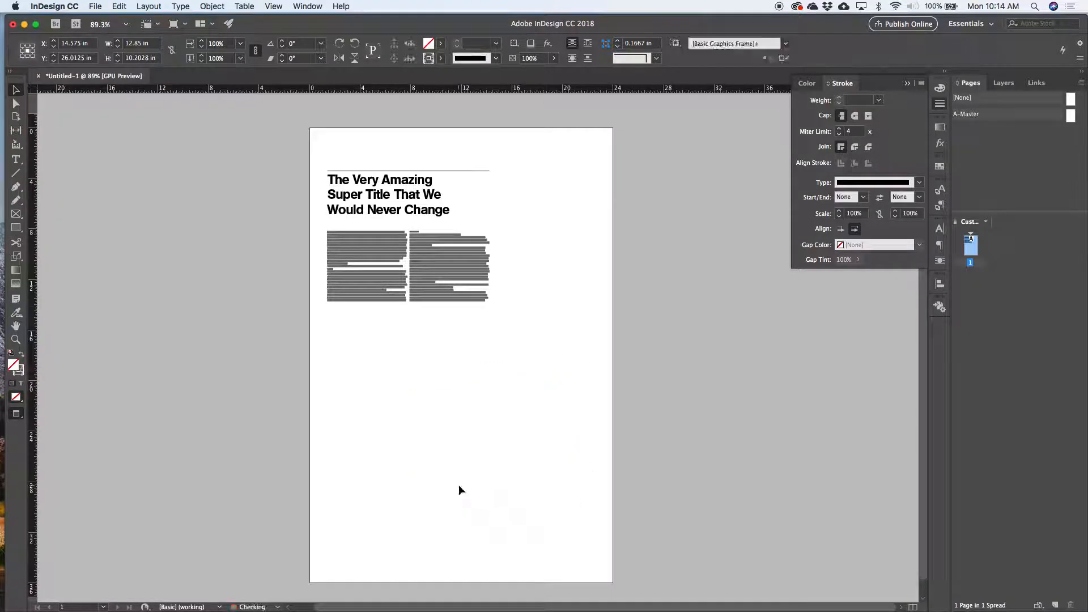
pyautogui.click(452, 171)
pyautogui.press('Delete')
# - Edit the Title paragraph style from within the heading and turn on its Rule Above
pyautogui.press('t')
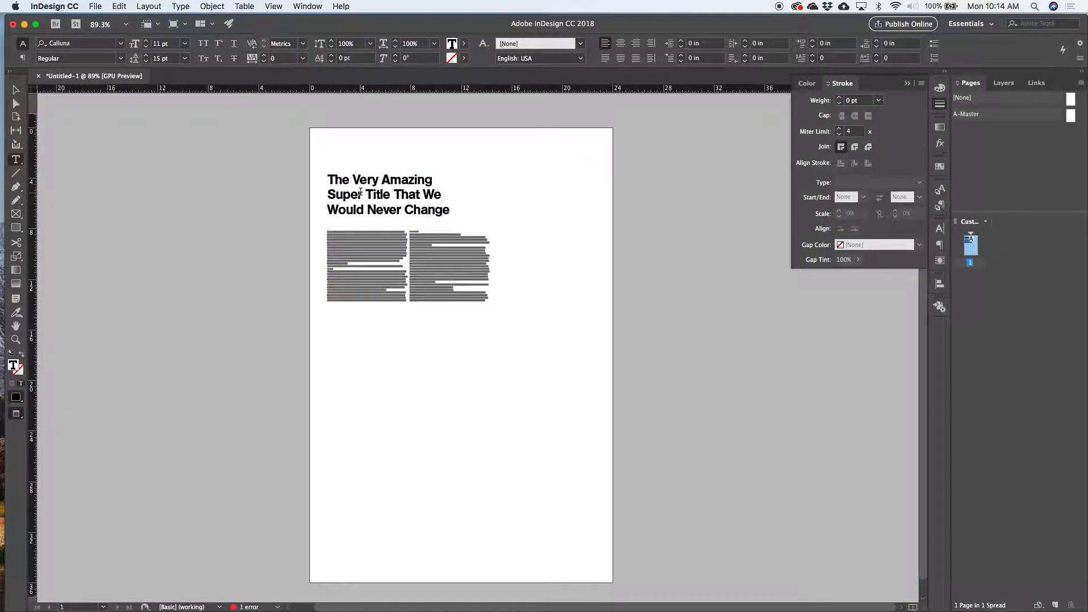
pyautogui.doubleClick(396, 194)
pyautogui.click(393, 195)
pyautogui.click(940, 205)
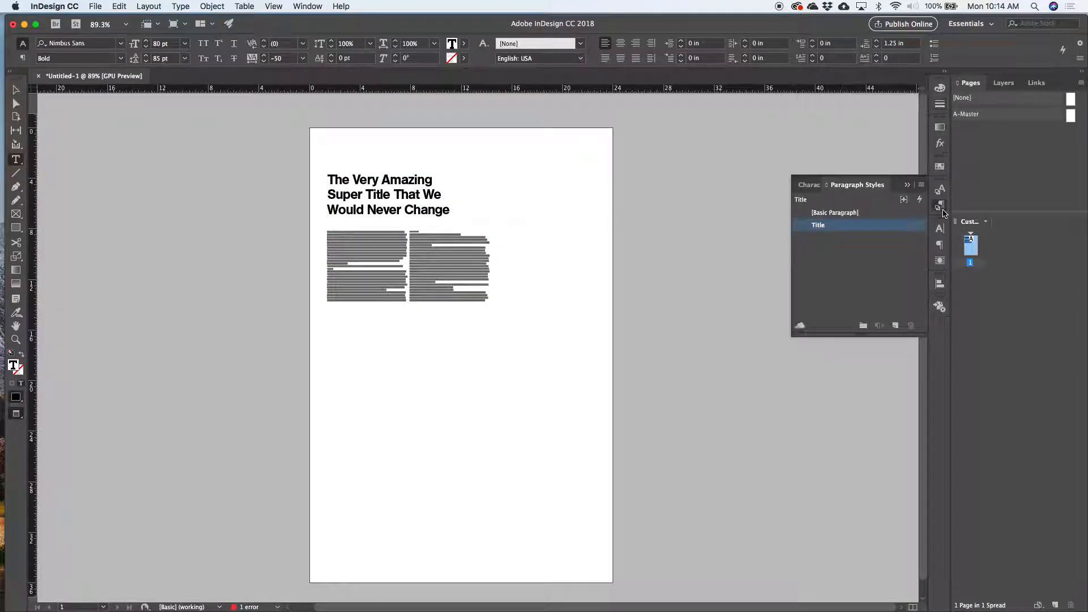
pyautogui.doubleClick(819, 226)
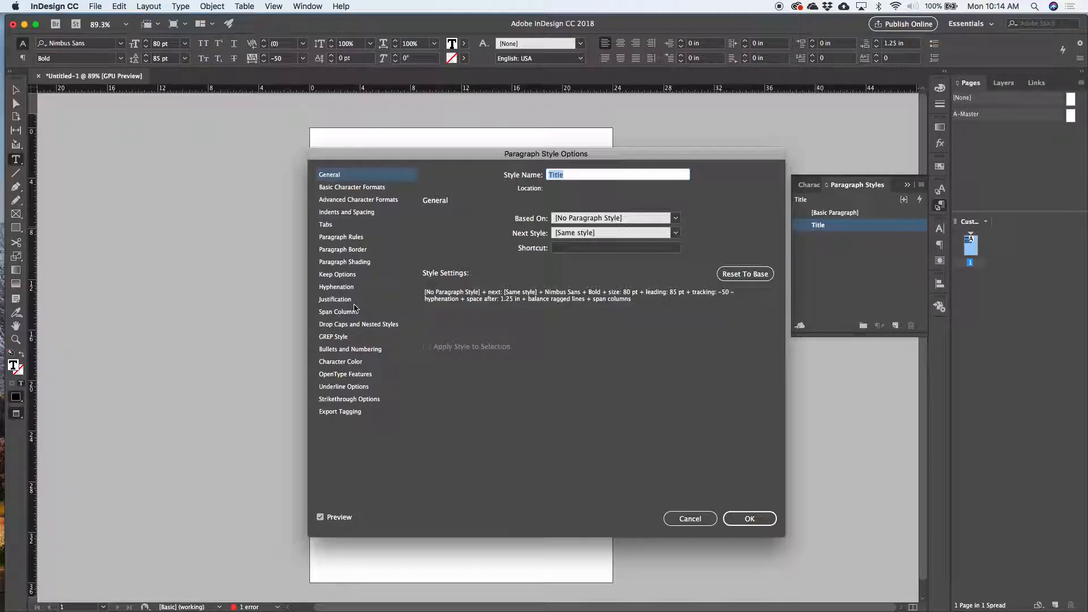
pyautogui.click(351, 238)
pyautogui.moveTo(387, 156); pyautogui.dragTo(399, 112)
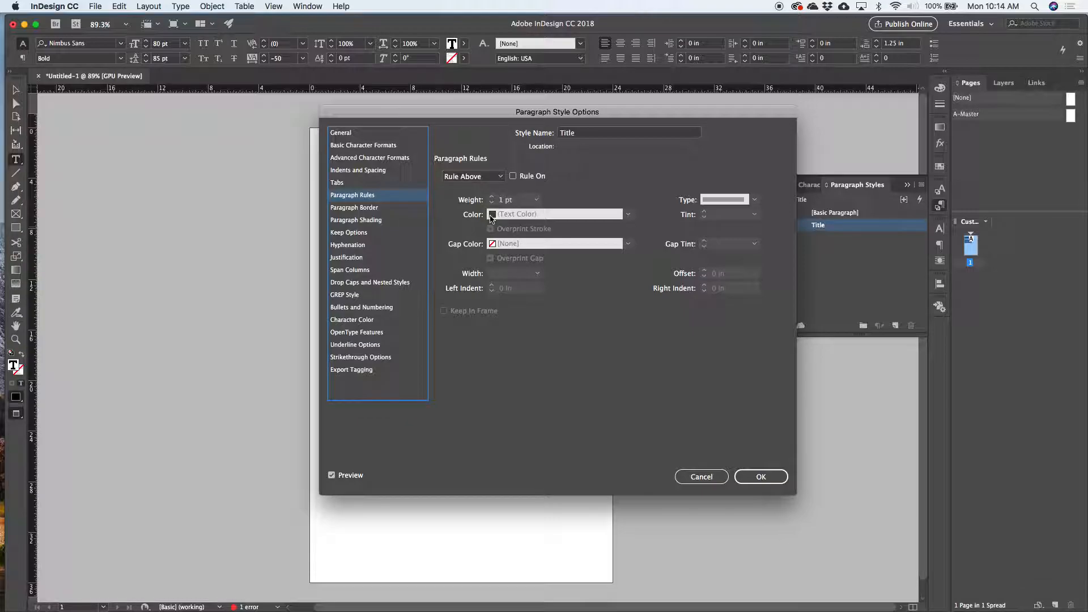
pyautogui.click(526, 176)
pyautogui.moveTo(475, 118); pyautogui.dragTo(628, 136)
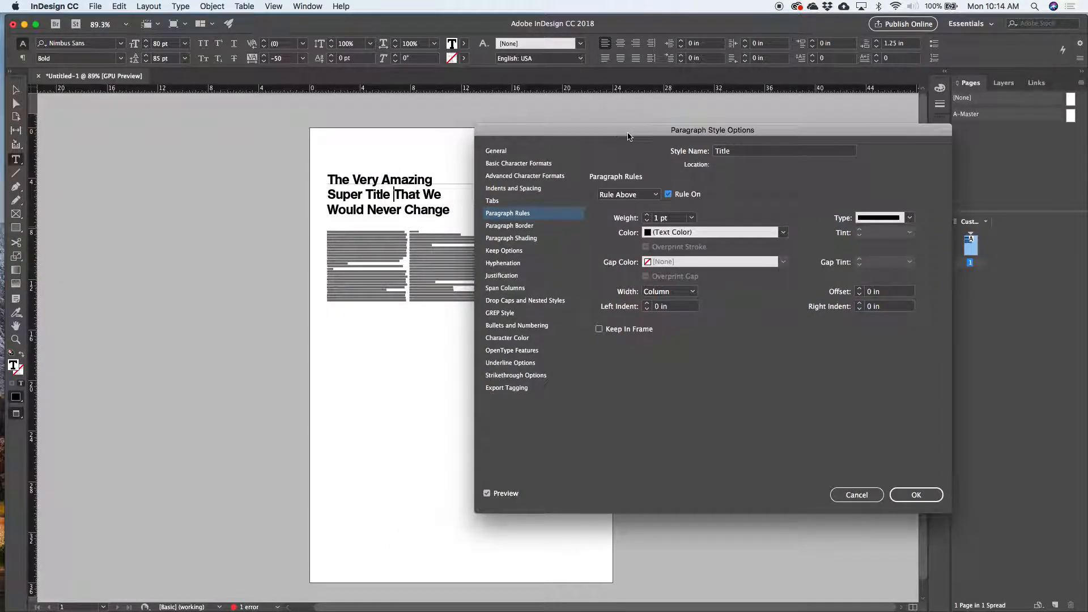
# - Raise the offset of the Title style's rule above to 1.25 in
pyautogui.click(860, 290)
pyautogui.click(860, 290)
pyautogui.click(860, 290)
pyautogui.click(860, 290)
pyautogui.click(859, 289)
pyautogui.click(860, 289)
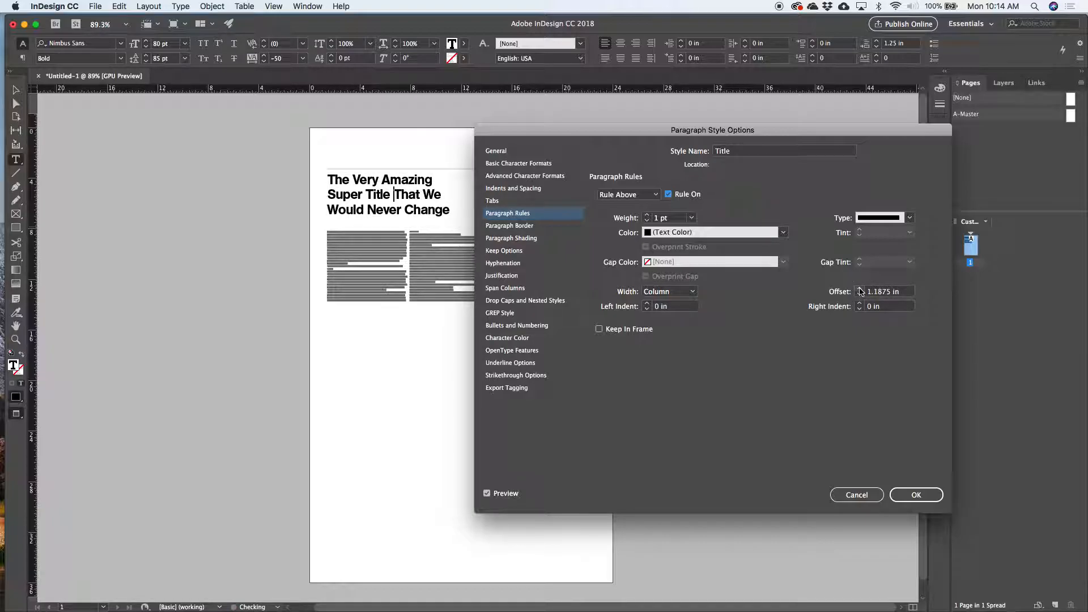
# - Set the rule above to a weight of 4 pt and reduce its offset to 1.1875 in
pyautogui.click(647, 216)
pyautogui.click(648, 216)
pyautogui.click(648, 216)
pyautogui.click(648, 216)
pyautogui.click(647, 216)
pyautogui.click(647, 220)
pyautogui.click(647, 220)
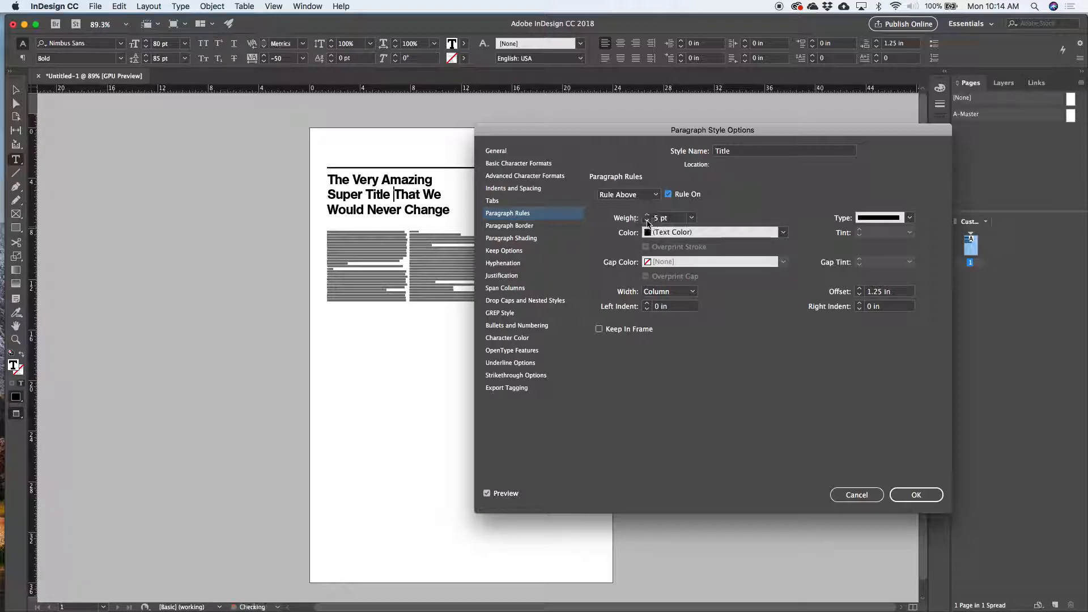
pyautogui.click(859, 295)
pyautogui.moveTo(664, 134); pyautogui.dragTo(772, 126)
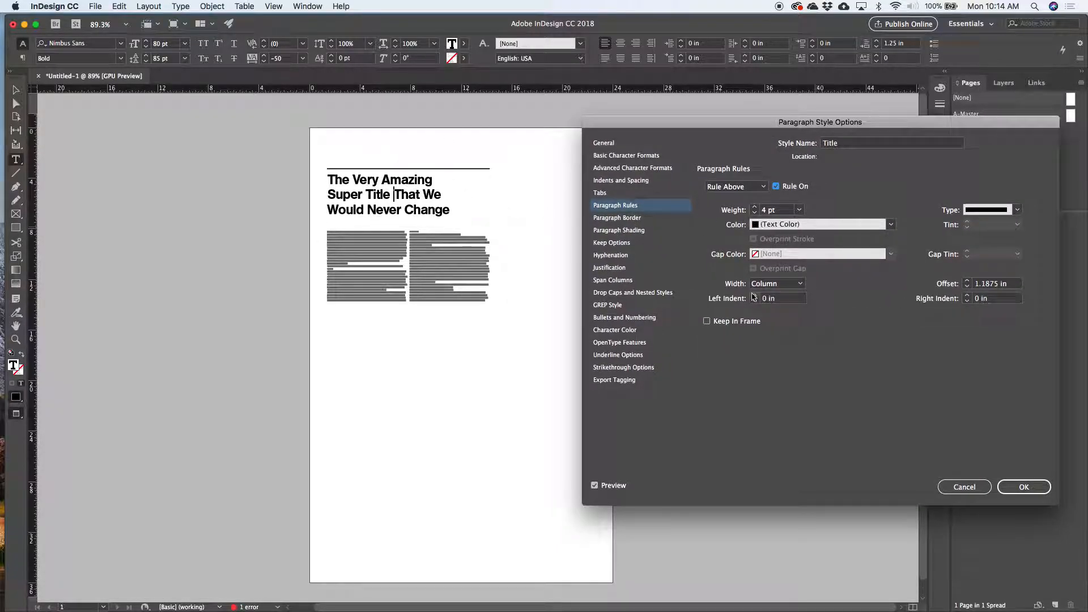
# - Try the Text width for the rule above and return it to Column
pyautogui.click(799, 287)
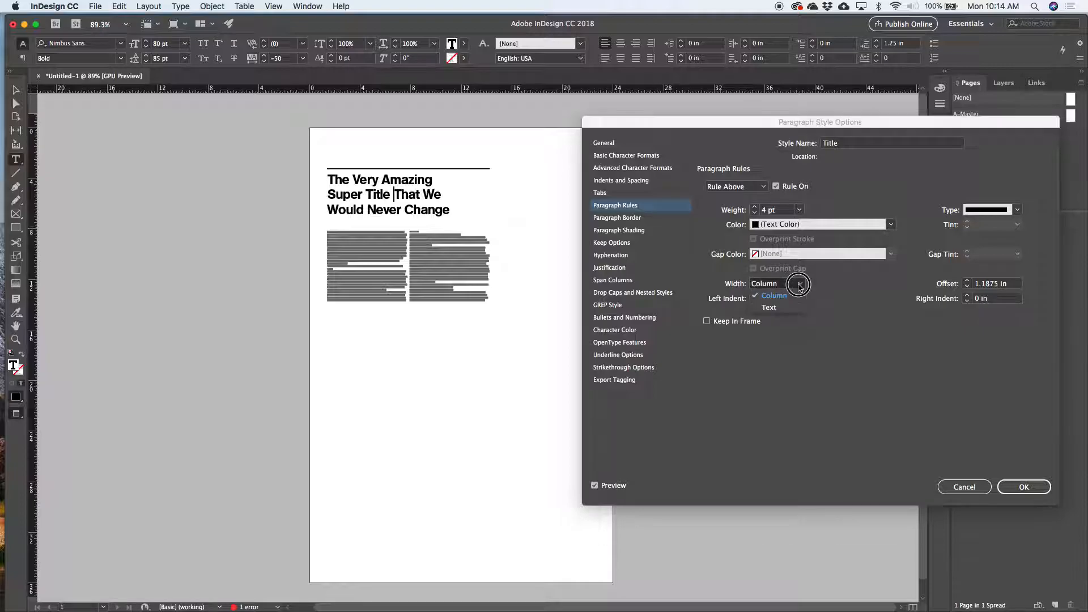
pyautogui.click(785, 308)
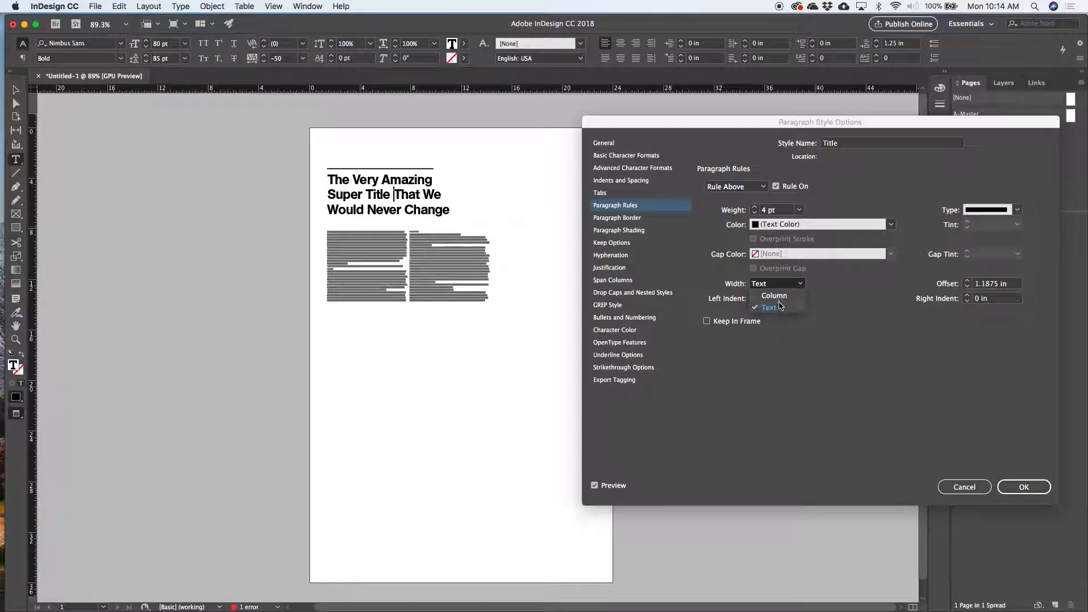
pyautogui.click(780, 286)
pyautogui.click(781, 275)
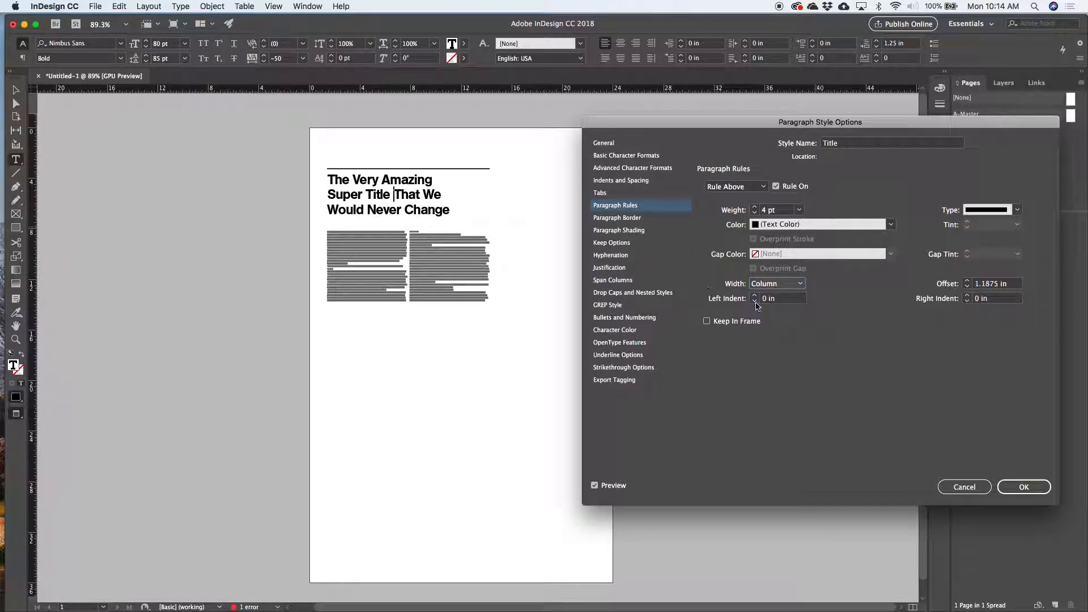
# - Try a left indent on the rule, return it to 0 in, and accept the Title style changes
pyautogui.click(754, 296)
pyautogui.click(754, 296)
pyautogui.click(754, 301)
pyautogui.click(754, 300)
pyautogui.click(1008, 486)
# - Extend the text frame downward to a height of about 27.16 in
pyautogui.click(16, 89)
pyautogui.moveTo(408, 301); pyautogui.dragTo(429, 517)
# - Break the body paragraph after "Ullante dundi doluptati sita" and apply the Title style to that line
pyautogui.scroll(5, 369, 346)
pyautogui.doubleClick(317, 267)
pyautogui.click(316, 275)
pyautogui.press('Return')
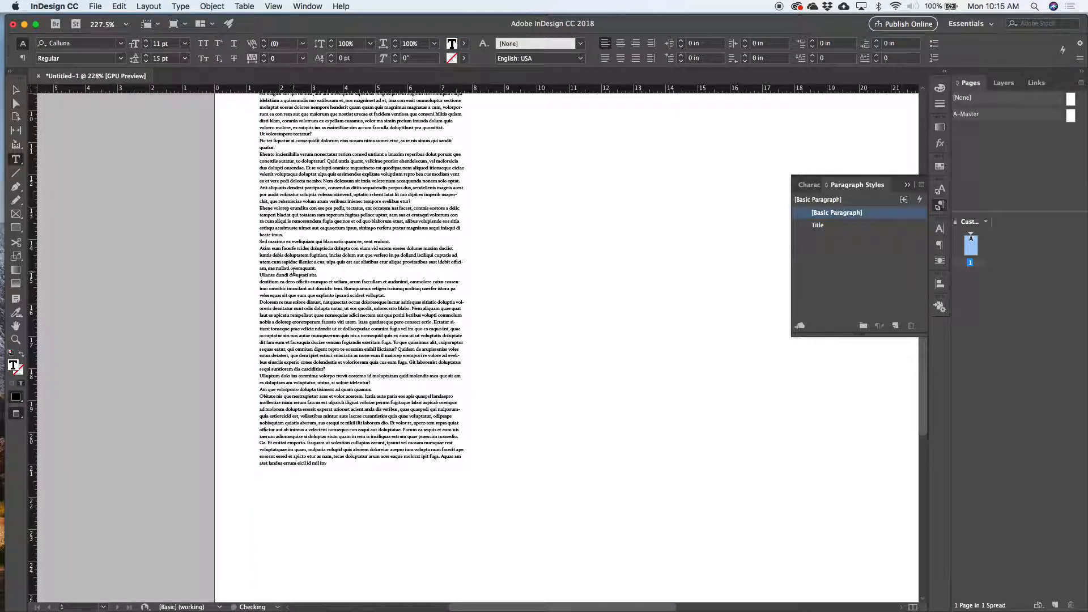
pyautogui.click(831, 224)
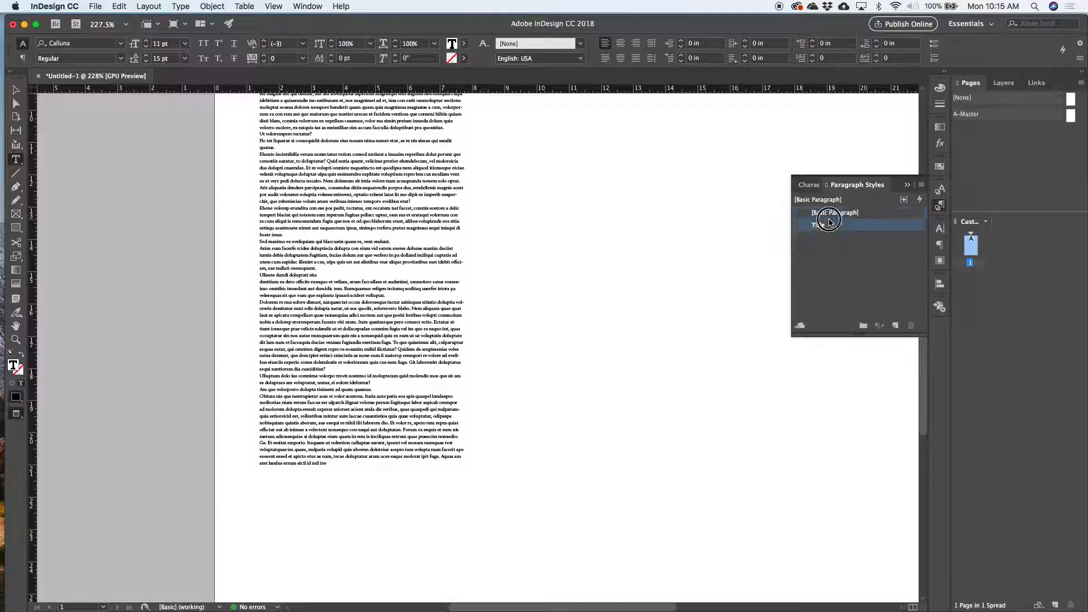
pyautogui.scroll(2, 308, 372)
pyautogui.scroll(2, 309, 372)
pyautogui.scroll(-5, 309, 371)
pyautogui.scroll(5, 309, 371)
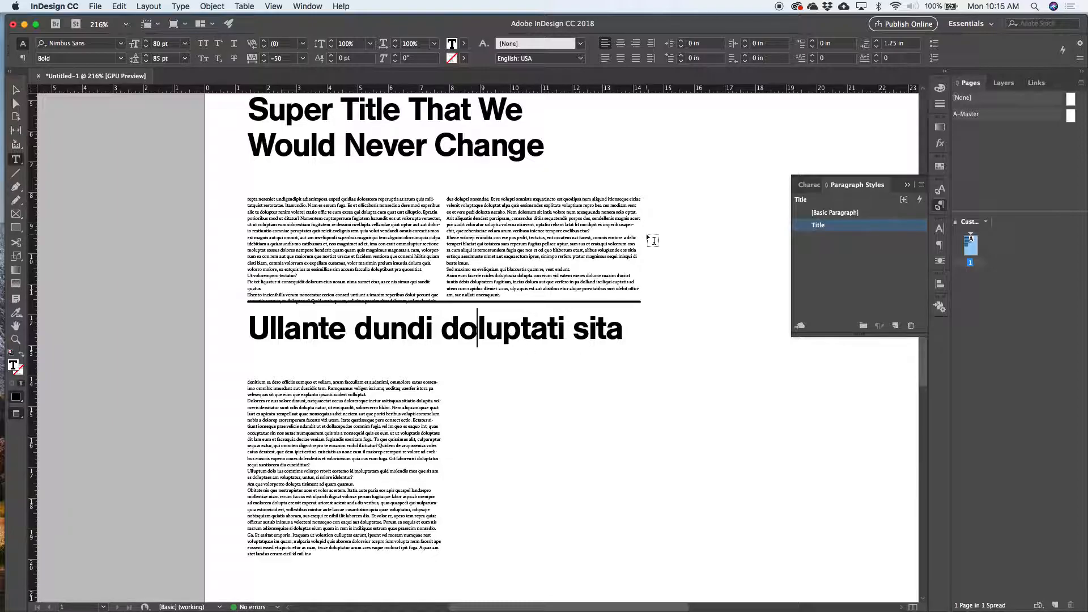
pyautogui.click(16, 90)
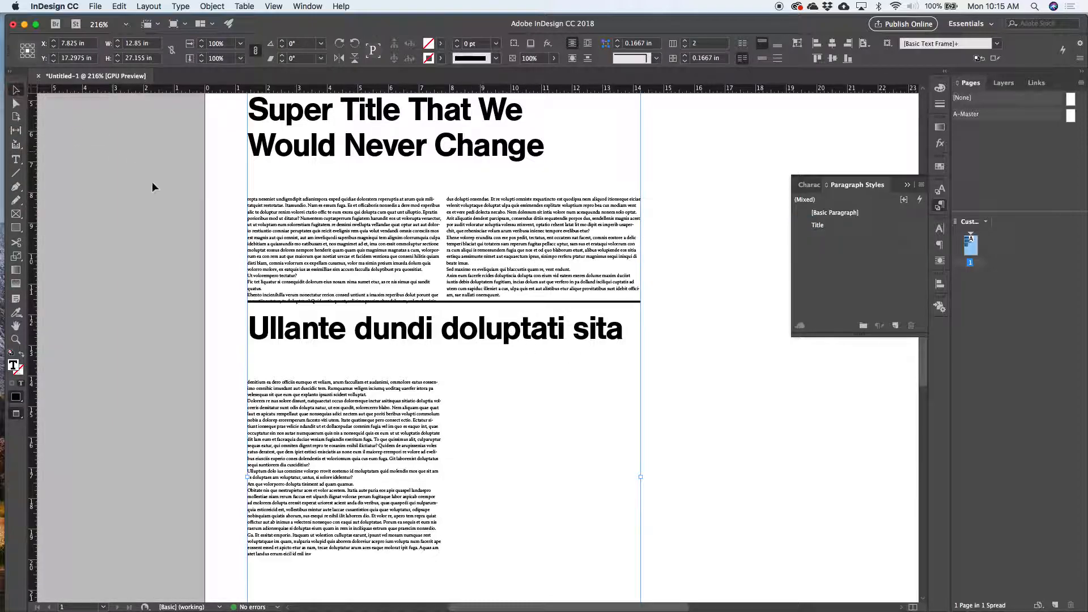
pyautogui.scroll(3, 155, 189)
pyautogui.scroll(-3, 155, 189)
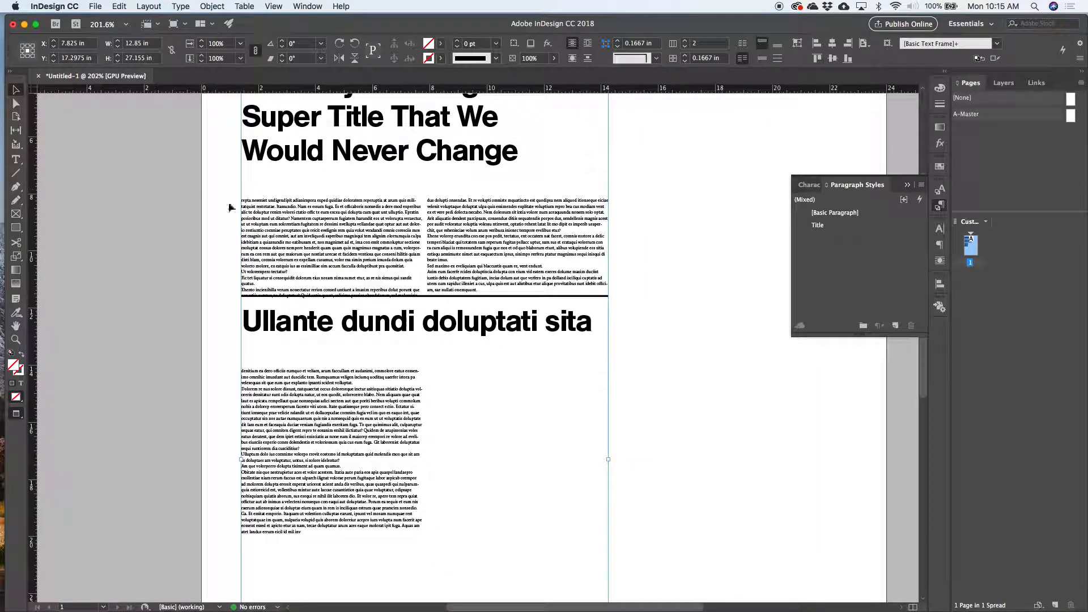
# - Set the Title paragraph style's space before to 1.75 in and accept the change
pyautogui.doubleClick(390, 321)
pyautogui.click(819, 225)
pyautogui.doubleClick(819, 226)
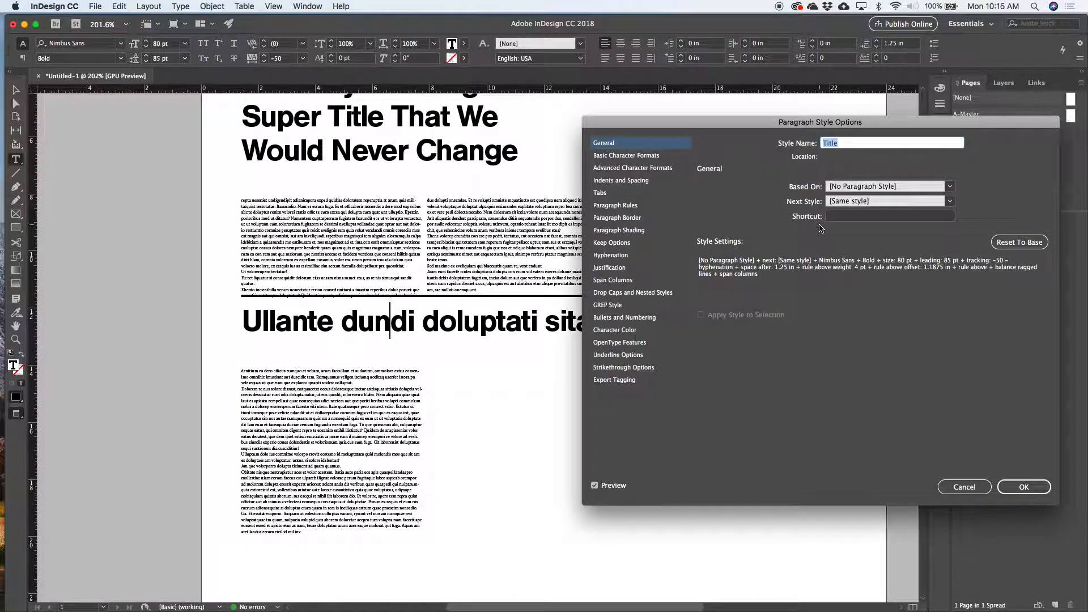
pyautogui.click(638, 181)
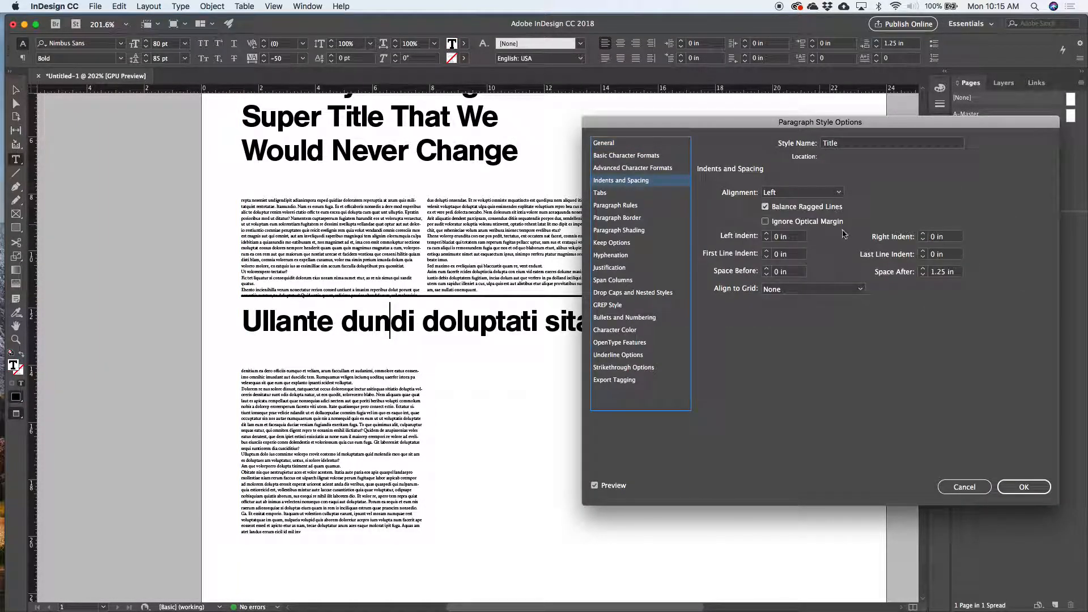
pyautogui.click(766, 268)
pyautogui.click(766, 268)
pyautogui.click(766, 268)
pyautogui.click(766, 268)
pyautogui.click(767, 269)
pyautogui.click(767, 269)
pyautogui.click(767, 269)
pyautogui.click(767, 269)
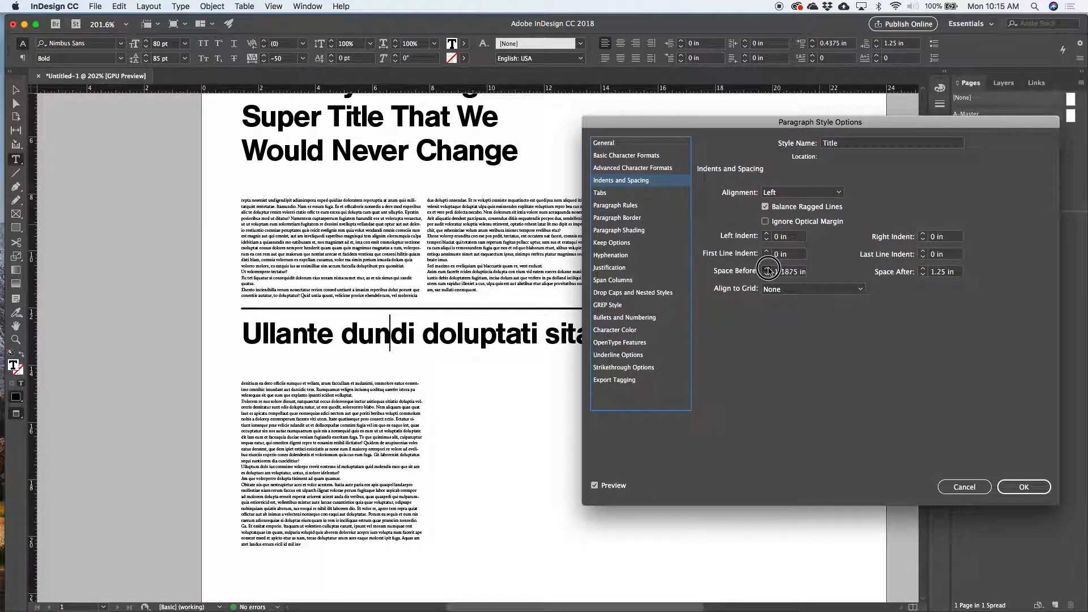
pyautogui.click(768, 269)
pyautogui.click(768, 268)
pyautogui.click(768, 269)
pyautogui.click(768, 268)
pyautogui.click(767, 269)
pyautogui.click(767, 268)
pyautogui.click(767, 268)
pyautogui.click(767, 268)
pyautogui.click(767, 268)
pyautogui.click(767, 268)
pyautogui.click(767, 269)
pyautogui.click(767, 268)
pyautogui.click(1013, 484)
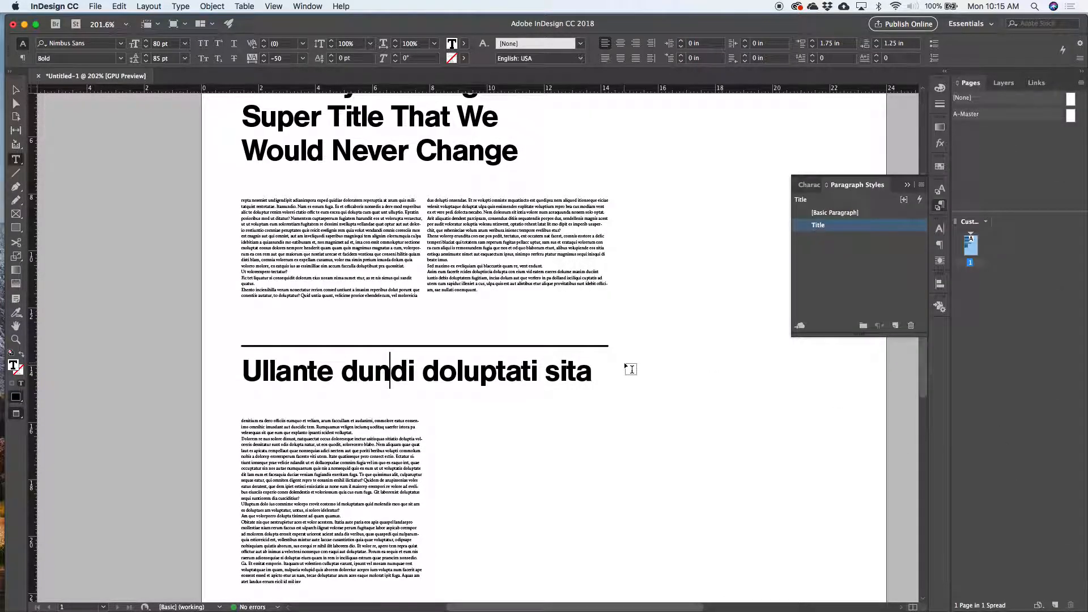
# - Leave text editing, shorten the text frame from its lower edge so the second section flows into two columns, and deselect it
pyautogui.press('Escape')
pyautogui.scroll(-5, 624, 363)
pyautogui.scroll(-4, 623, 362)
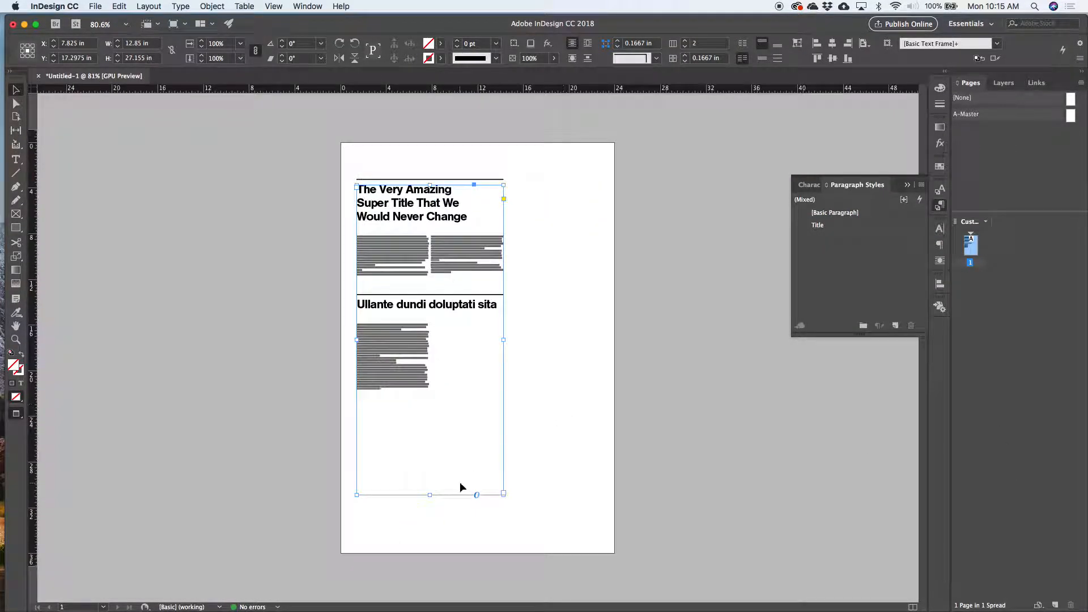
pyautogui.moveTo(430, 493); pyautogui.dragTo(436, 374)
pyautogui.click(431, 433)
# - In the second column above the new title, break the body paragraph after "Sed maximo ex eveliquiam qui blaccustis"
pyautogui.scroll(4, 433, 312)
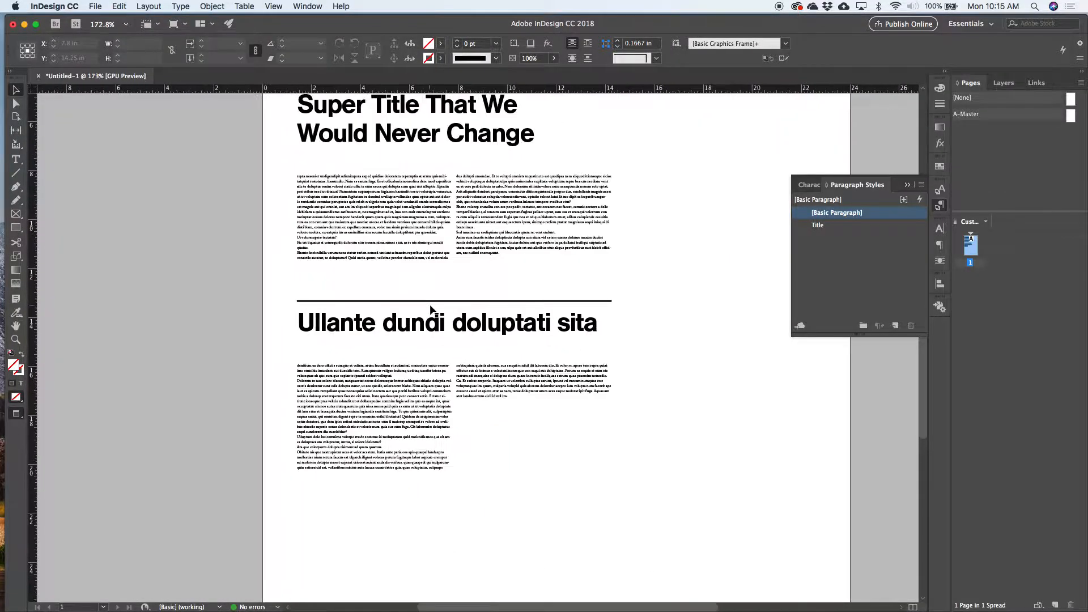
pyautogui.scroll(2, 408, 327)
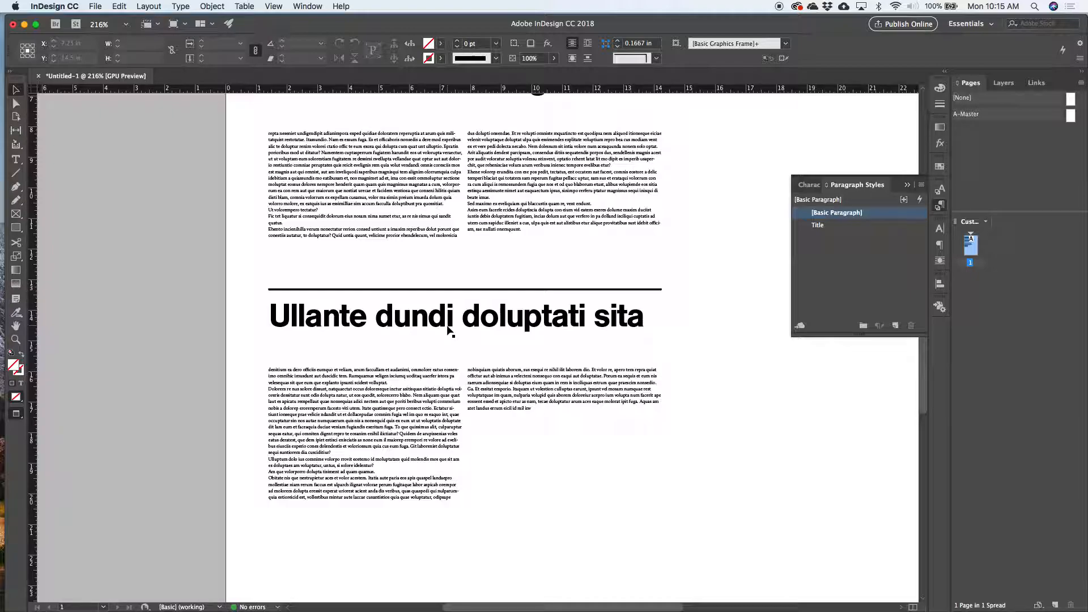
pyautogui.scroll(-3, 488, 381)
pyautogui.scroll(3, 493, 384)
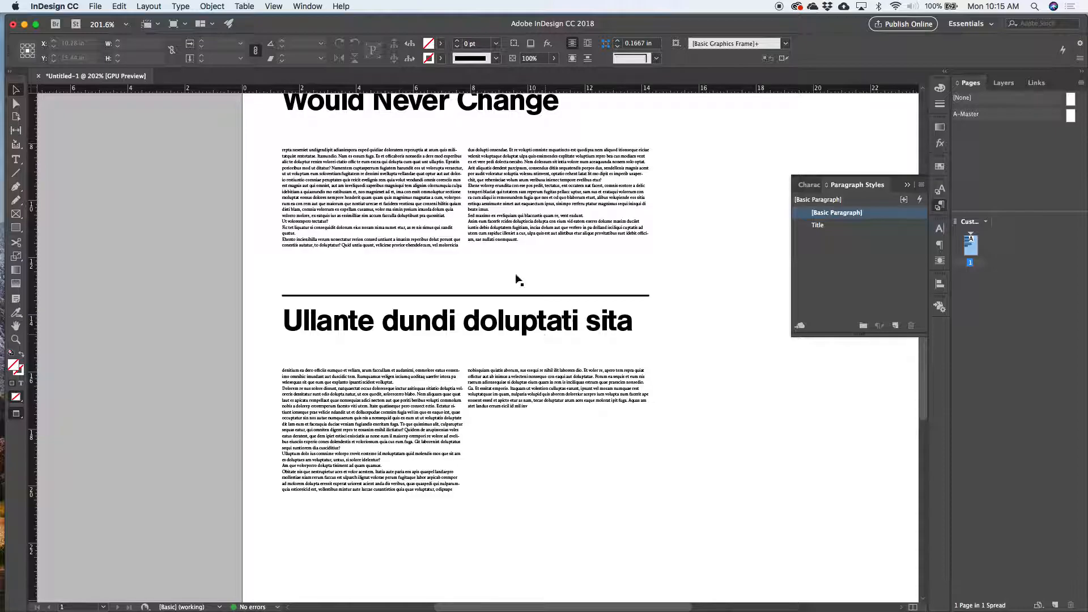
pyautogui.scroll(3, 478, 221)
pyautogui.press('t')
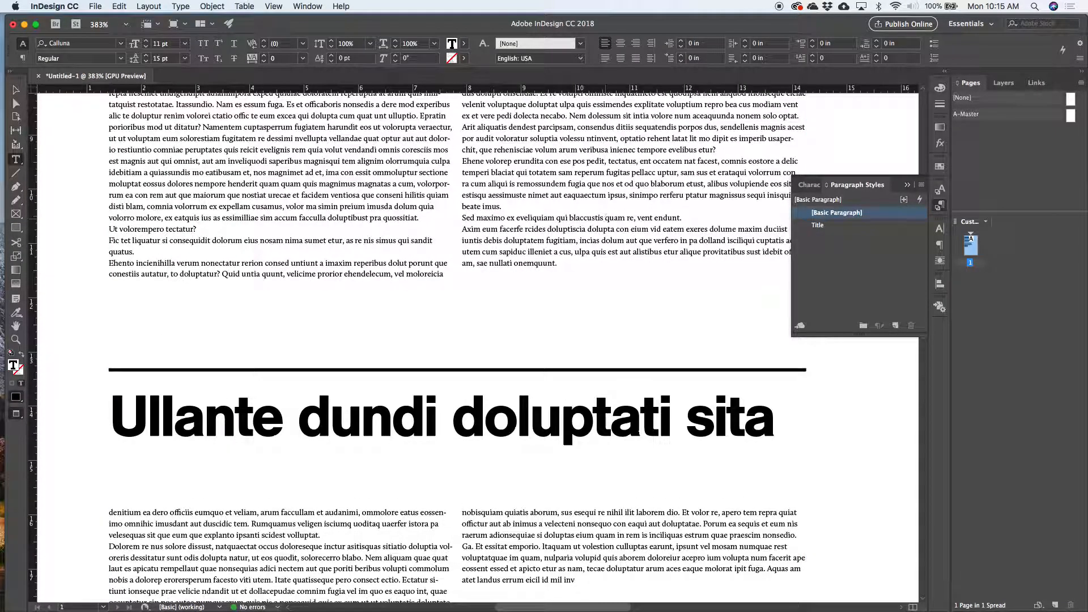
pyautogui.click(605, 218)
pyautogui.press('Return')
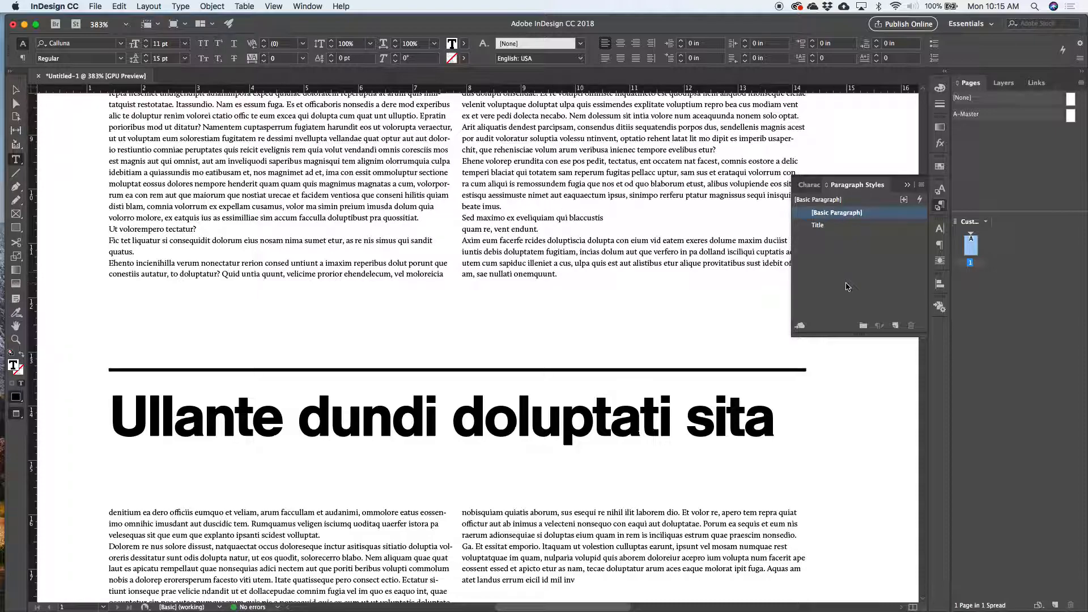
# - Create a new paragraph style for the "Sed maximo ex eveliquiam qui blaccustis" line and name it Subheading
pyautogui.click(894, 323)
pyautogui.doubleClick(826, 226)
pyautogui.write('Subheadi')
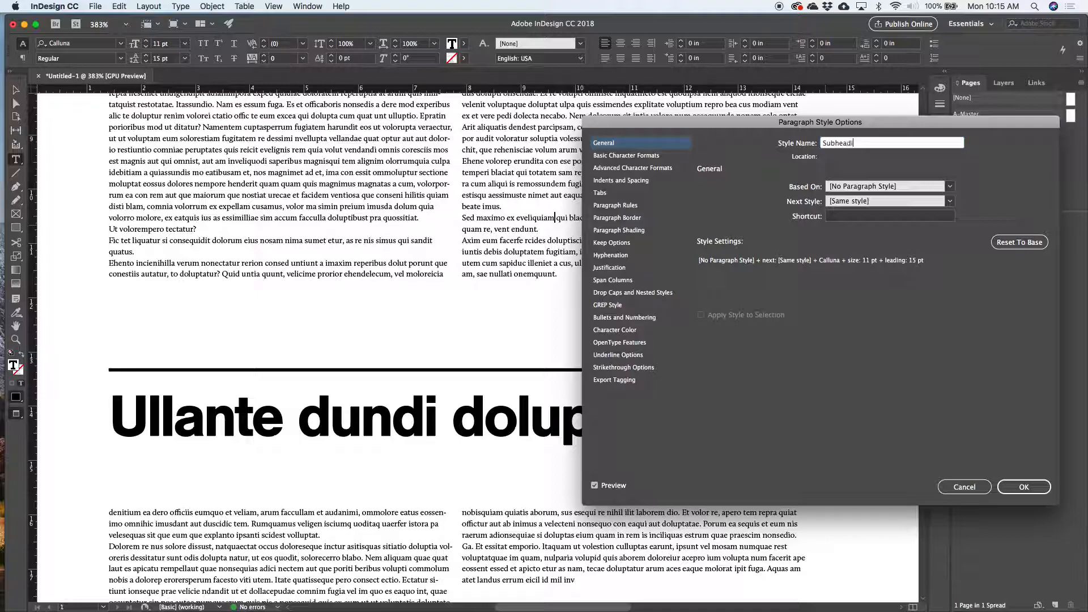
pyautogui.write('ng')
# - Set the Subheading style's font to Nimbus Sans Bold at 13 pt
pyautogui.click(633, 167)
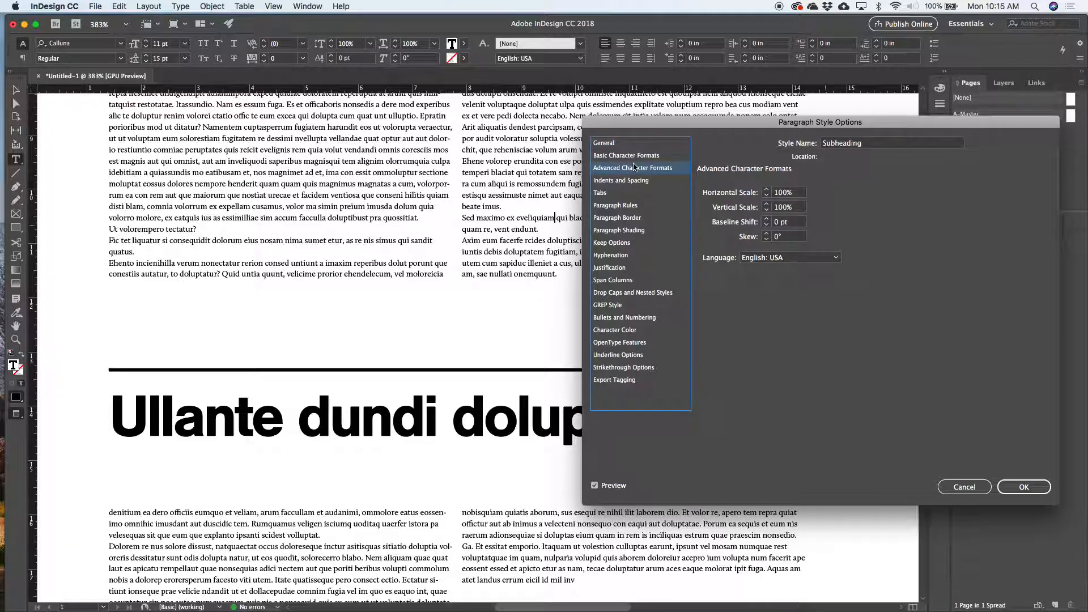
pyautogui.click(632, 155)
pyautogui.click(857, 192)
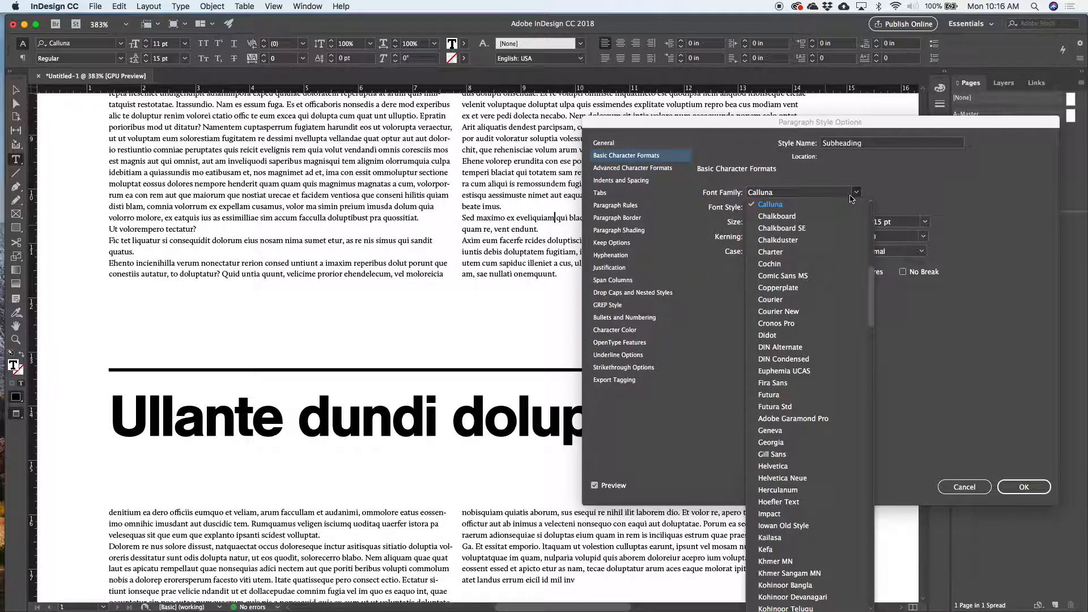
pyautogui.click(834, 203)
pyautogui.write('Nim')
pyautogui.press('Tab')
pyautogui.write('B')
pyautogui.press('Tab')
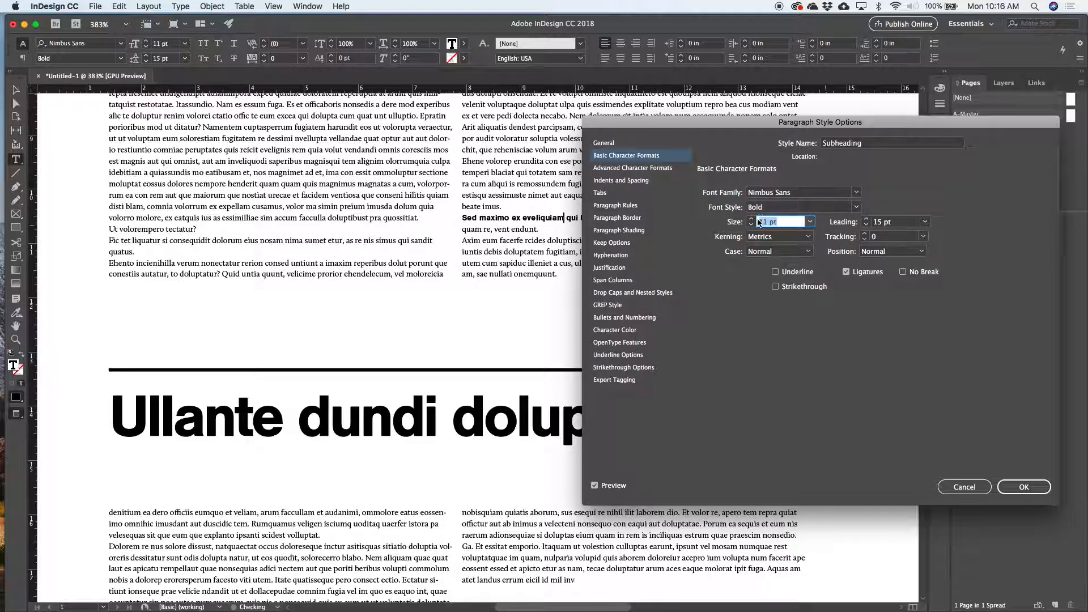
pyautogui.click(752, 220)
pyautogui.click(751, 219)
pyautogui.moveTo(641, 124); pyautogui.dragTo(744, 144)
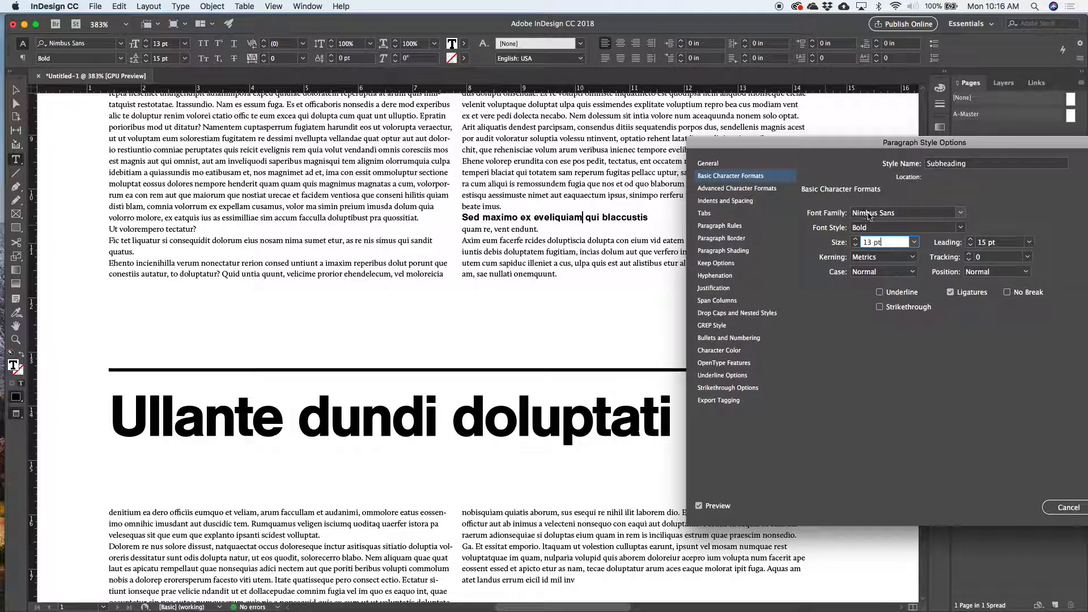
# - Set the Subheading style's space before to 0.1875 in, turn on Balance Ragged Lines, and accept the style
pyautogui.click(733, 201)
pyautogui.click(871, 289)
pyautogui.click(871, 289)
pyautogui.click(871, 289)
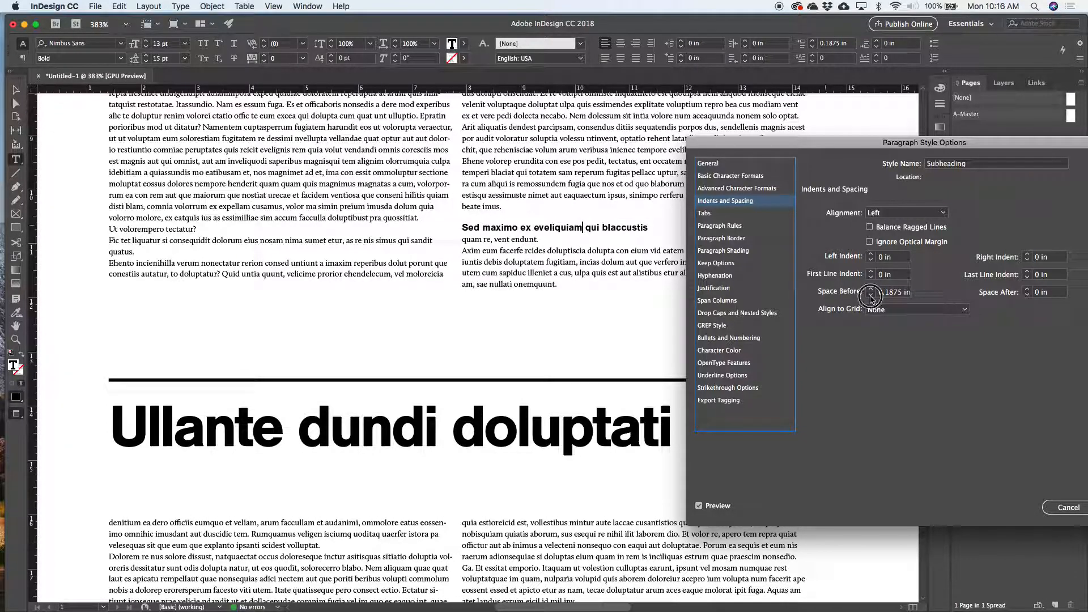
pyautogui.click(871, 294)
pyautogui.click(870, 288)
pyautogui.moveTo(821, 143); pyautogui.dragTo(775, 112)
pyautogui.click(823, 199)
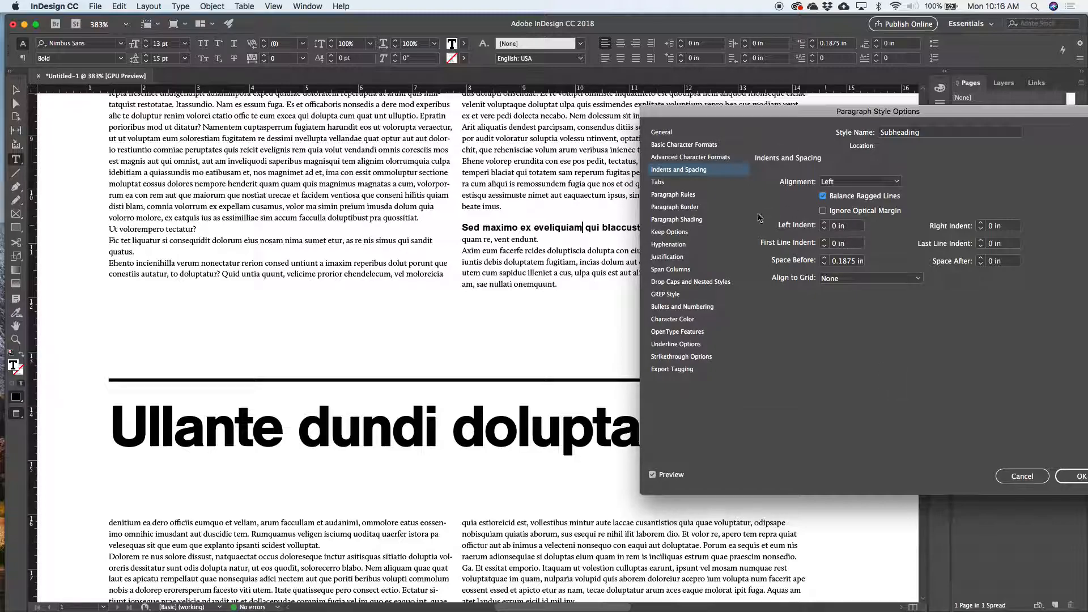
pyautogui.click(1079, 476)
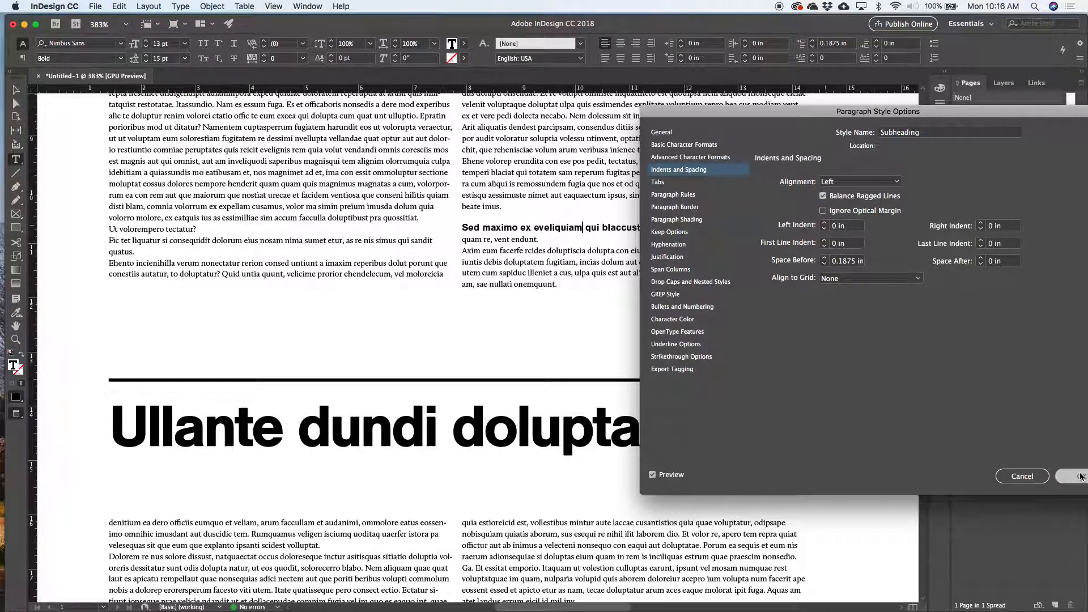
# - Apply the Subheading style to the "Ut volorempero tectatur?" line in the first column and deselect the text frame
pyautogui.press('Escape')
pyautogui.press('super+alt+equal')
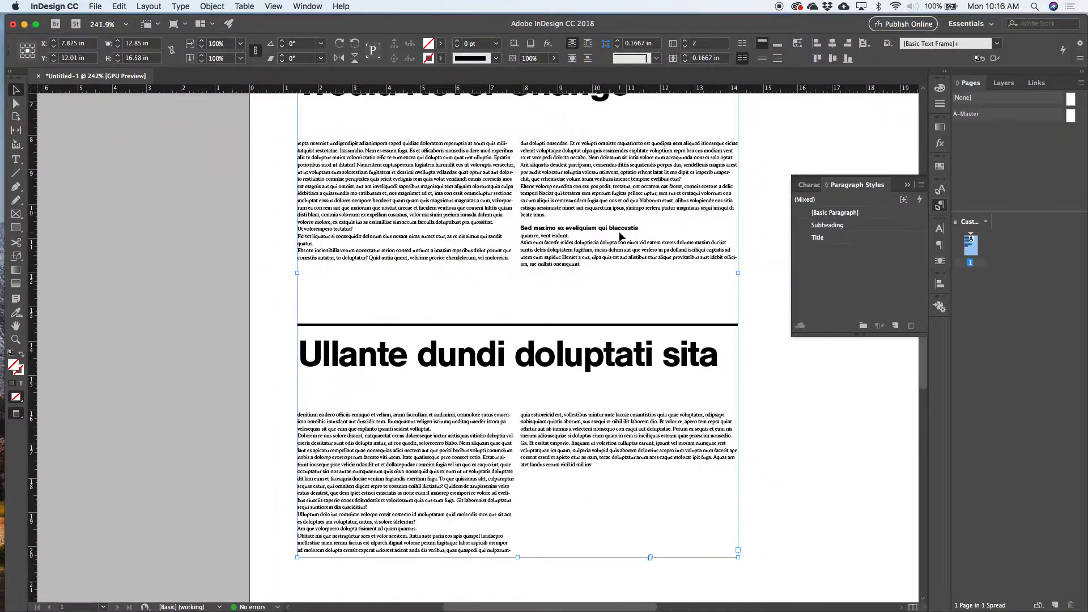
pyautogui.doubleClick(340, 226)
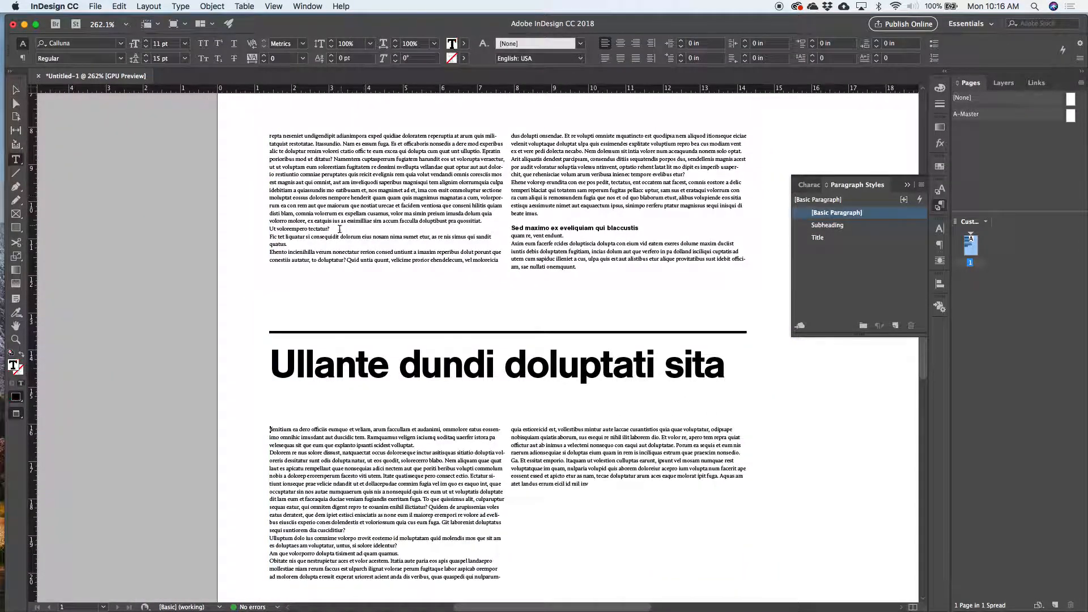
pyautogui.click(332, 223)
pyautogui.click(805, 225)
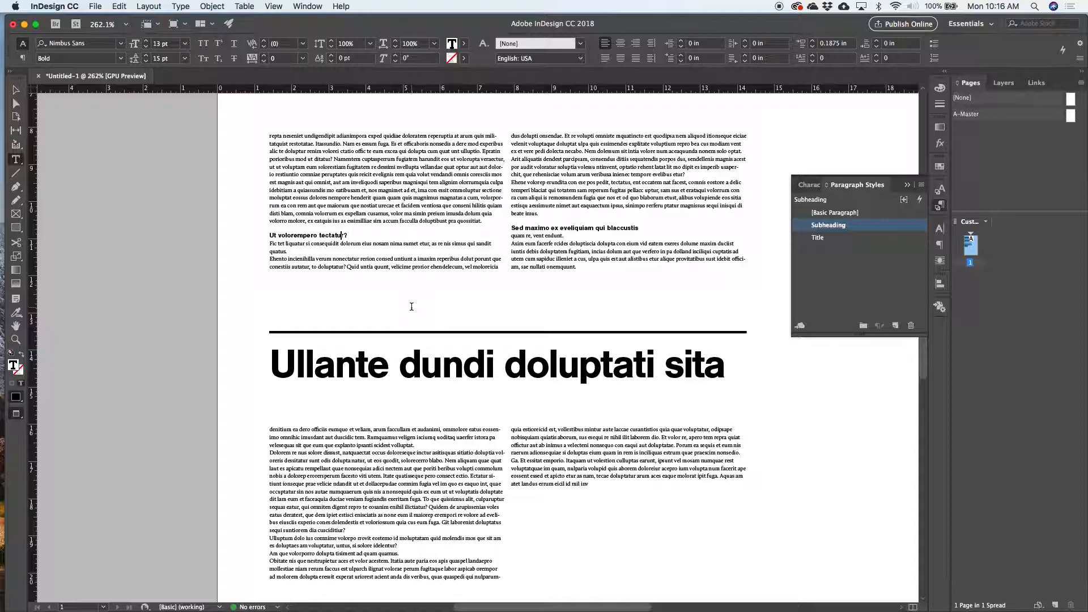
pyautogui.press('Escape')
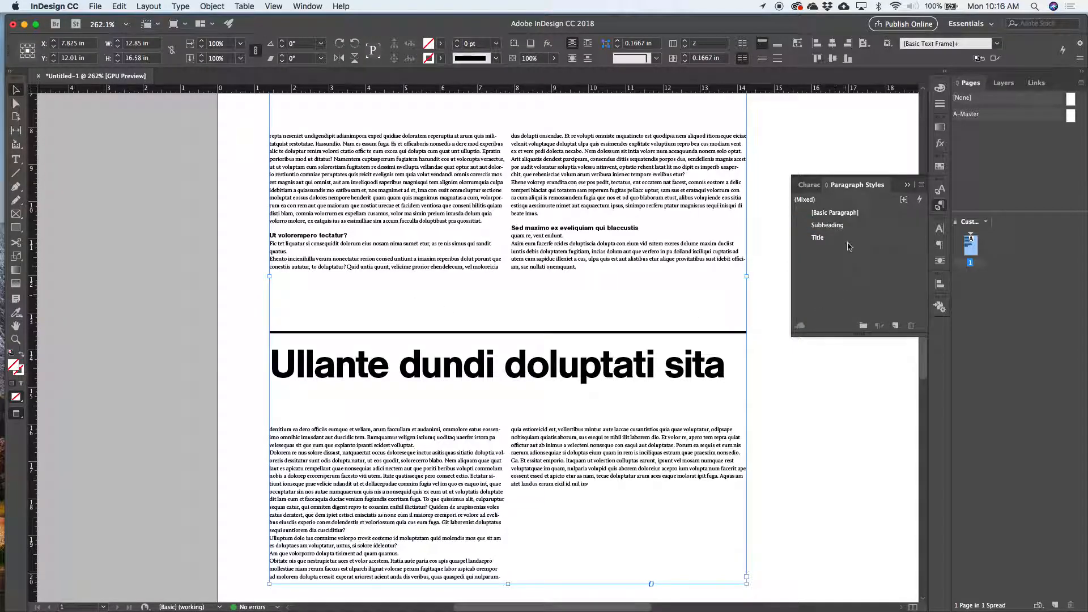
pyautogui.click(780, 364)
# - Set the Title style's font size to 60 pt and its leading to 70 pt, and accept the change
pyautogui.scroll(-5, 694, 247)
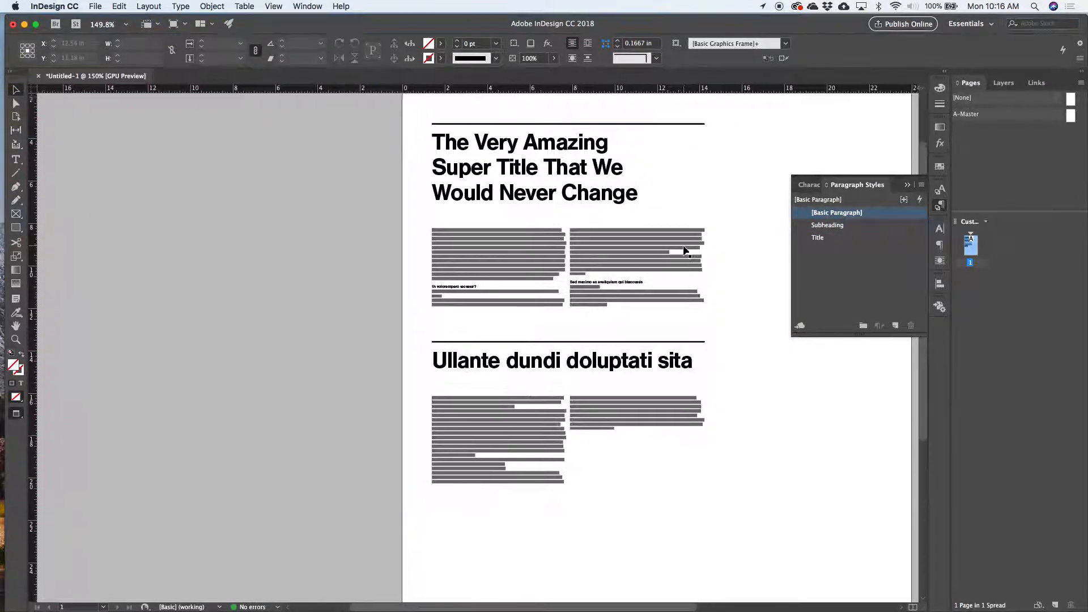
pyautogui.doubleClick(817, 237)
pyautogui.click(709, 146)
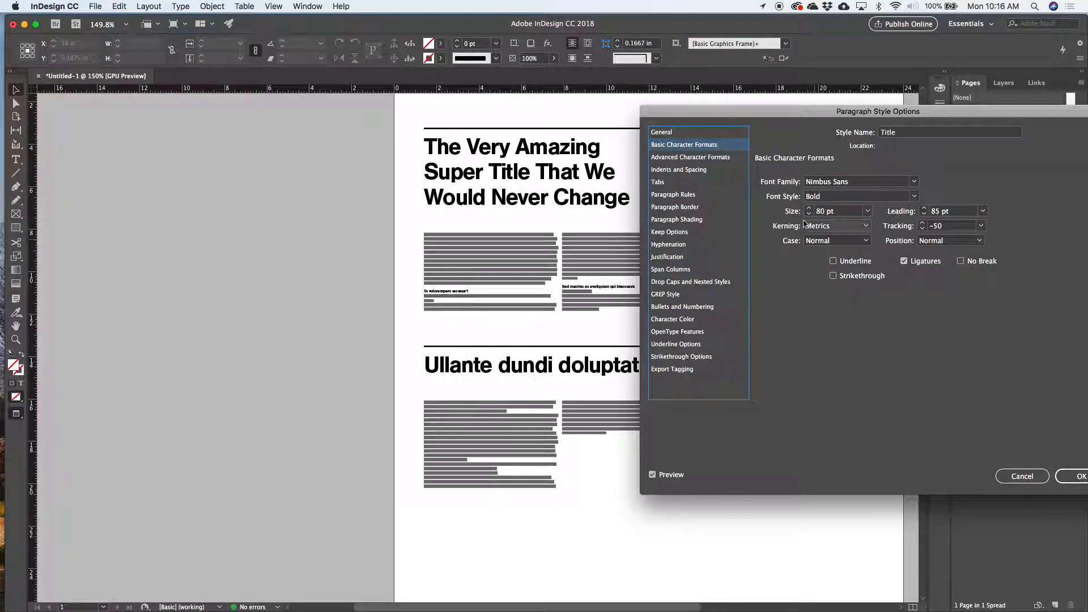
pyautogui.click(840, 210)
pyautogui.moveTo(840, 210); pyautogui.dragTo(808, 216)
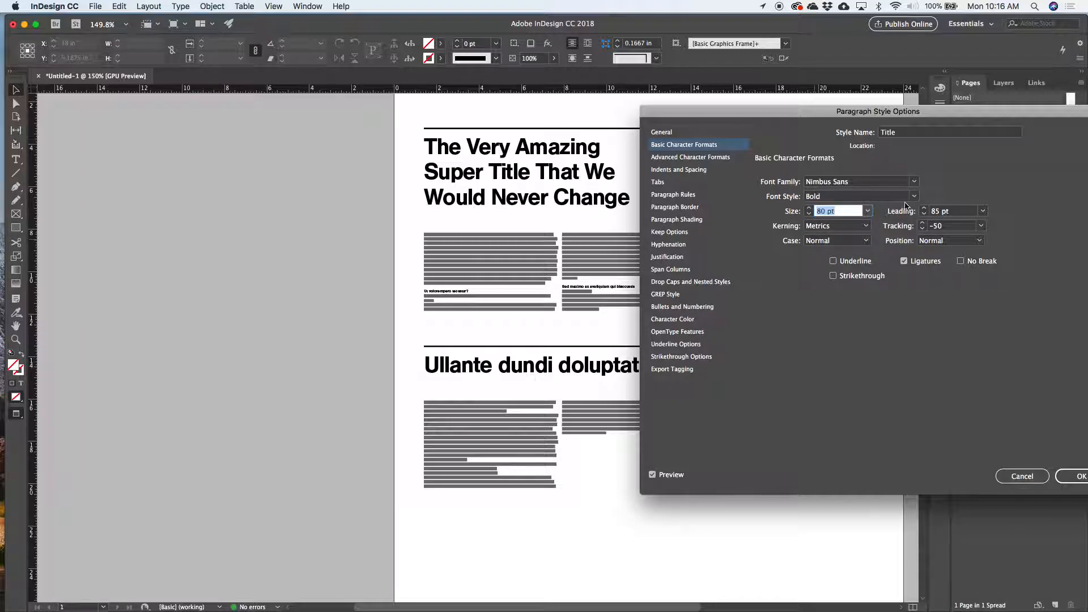
pyautogui.write('60')
pyautogui.press('Tab')
pyautogui.write('70')
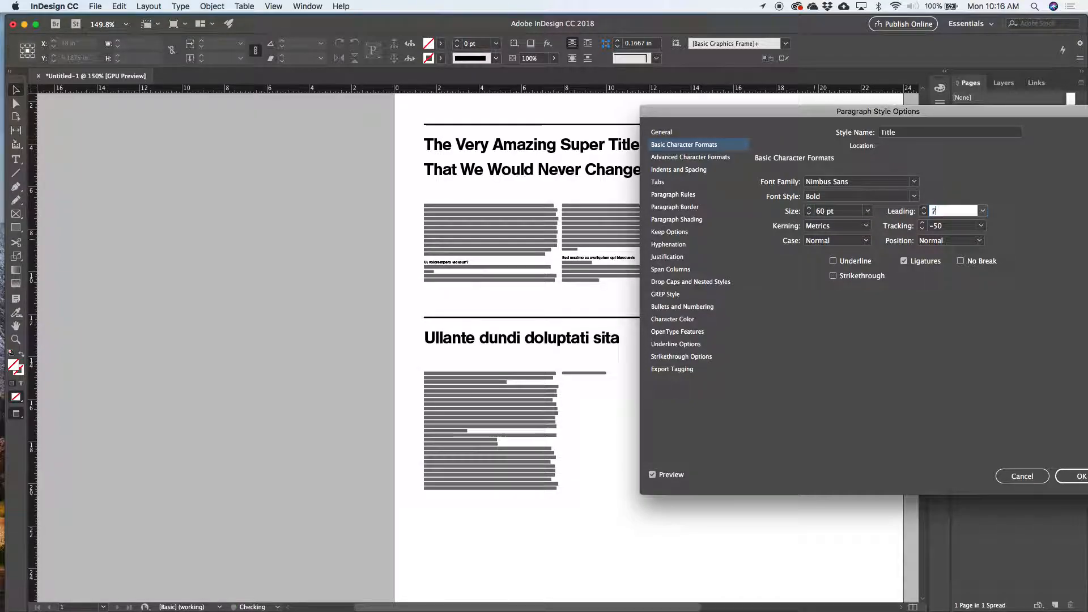
pyautogui.press('Tab')
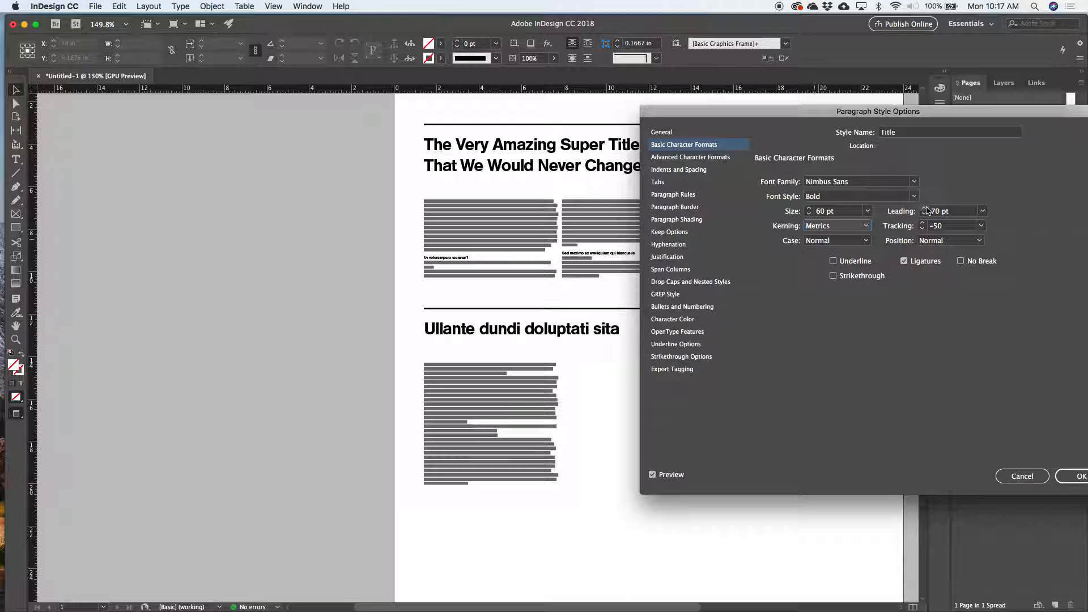
pyautogui.moveTo(881, 111); pyautogui.dragTo(715, 111)
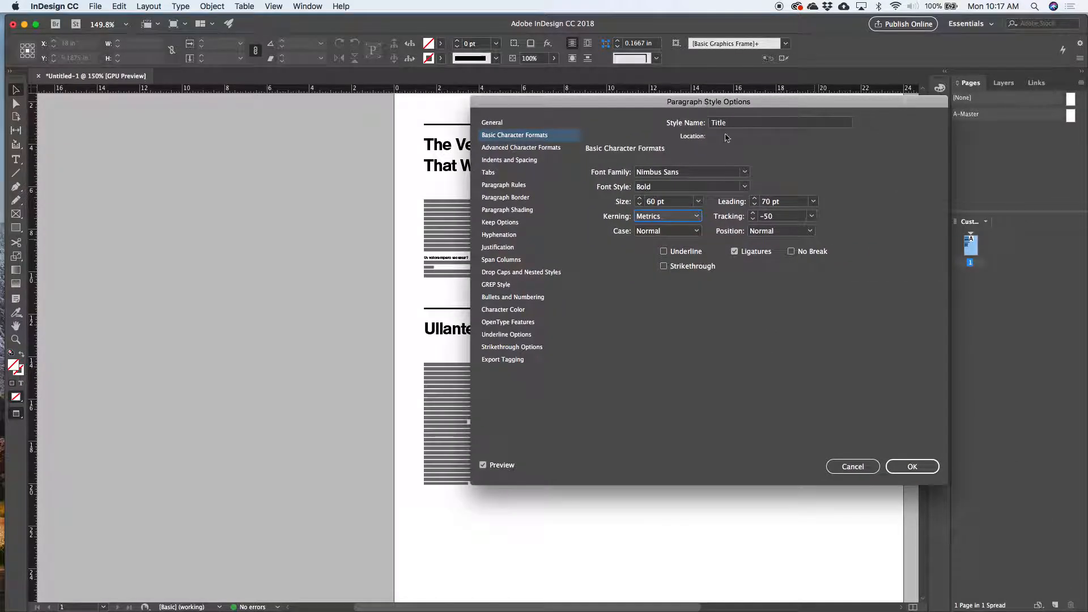
pyautogui.click(898, 463)
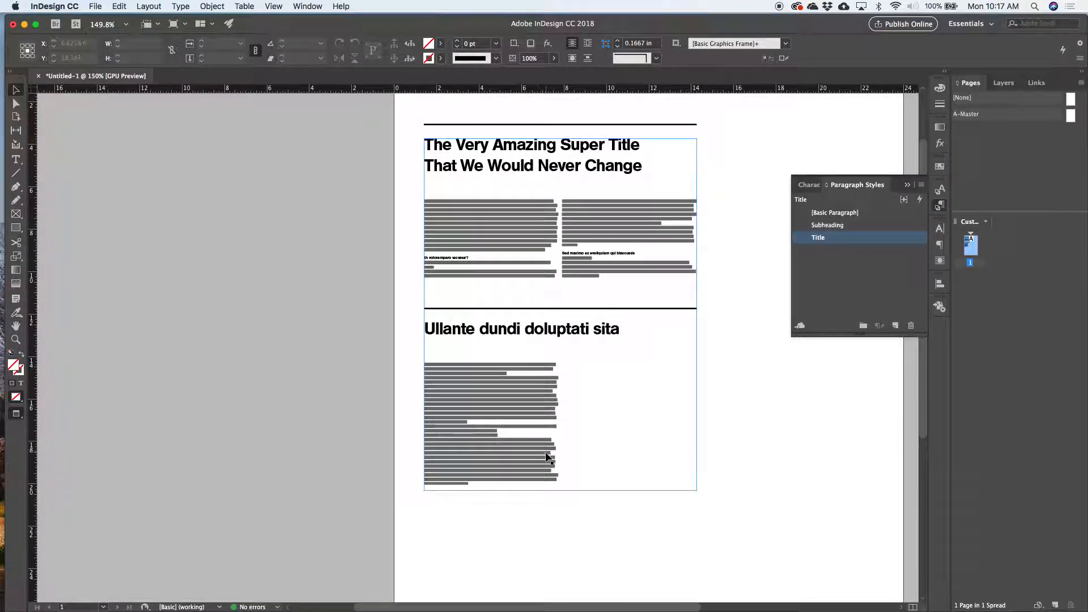
# - Examine the titles, subheadings and body columns up close and in the overall layout
pyautogui.scroll(5, 529, 225)
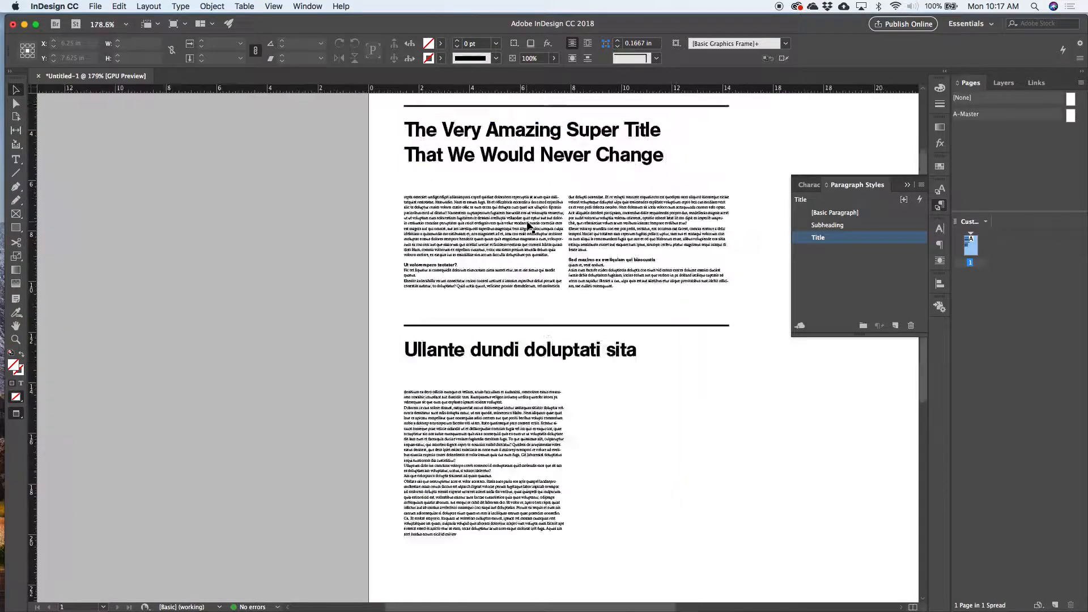
pyautogui.scroll(-2, 528, 226)
pyautogui.scroll(3, 529, 227)
pyautogui.scroll(-1, 528, 227)
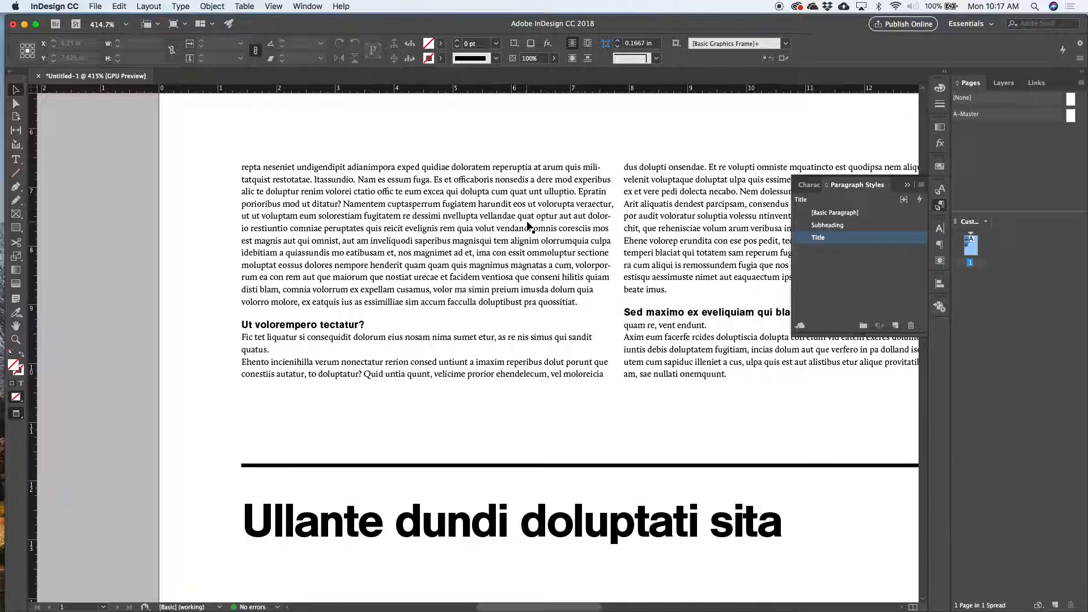
pyautogui.scroll(-1, 529, 227)
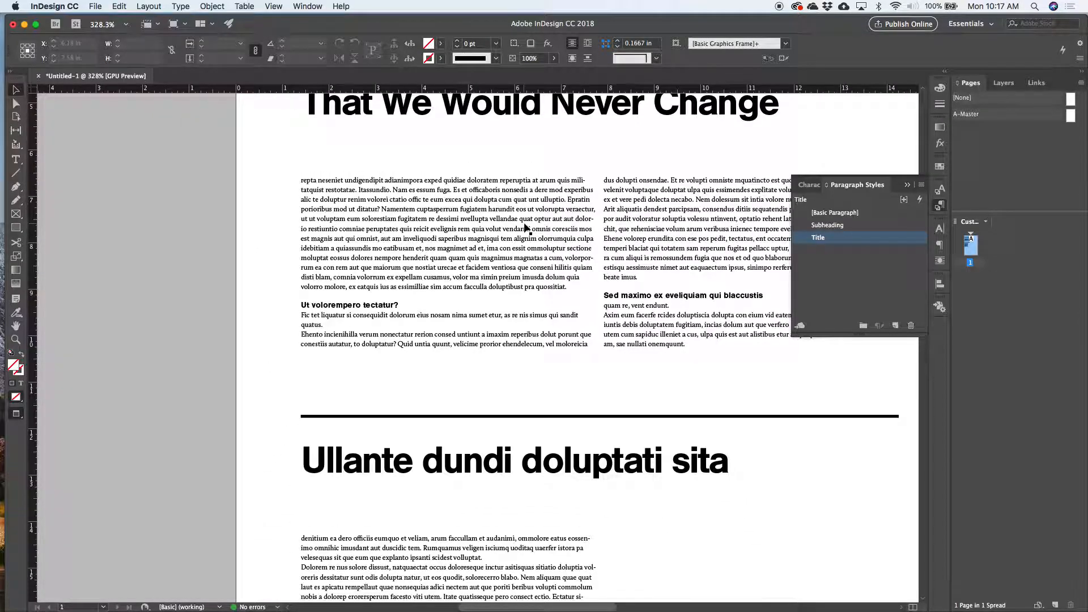
pyautogui.scroll(-2, 527, 228)
pyautogui.scroll(-1, 512, 231)
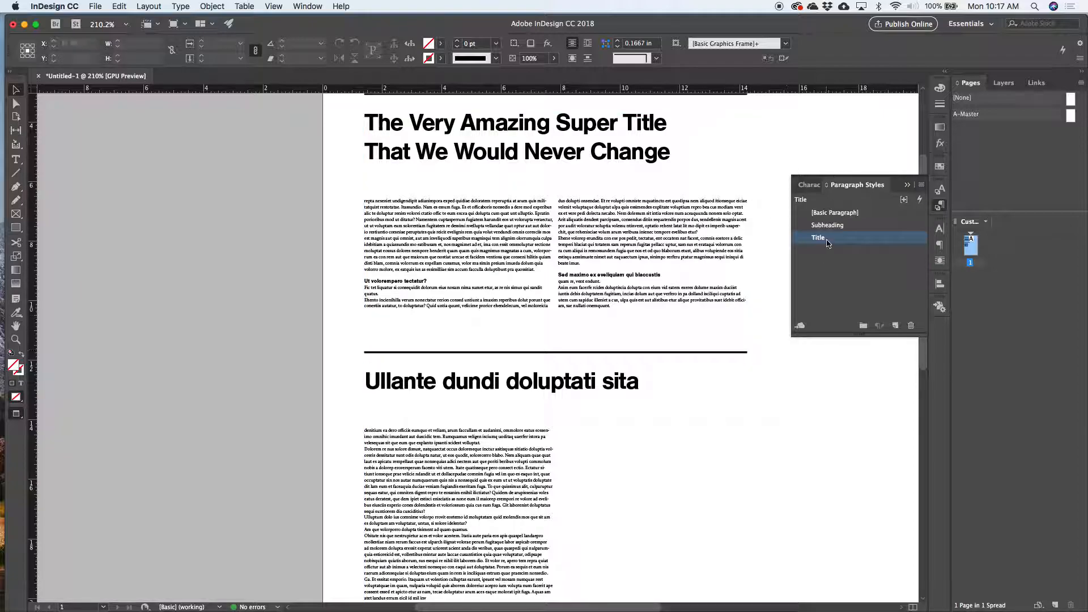
# - Open the indent and spacing settings of the [Basic Paragraph] style with the text kept in view
pyautogui.doubleClick(813, 213)
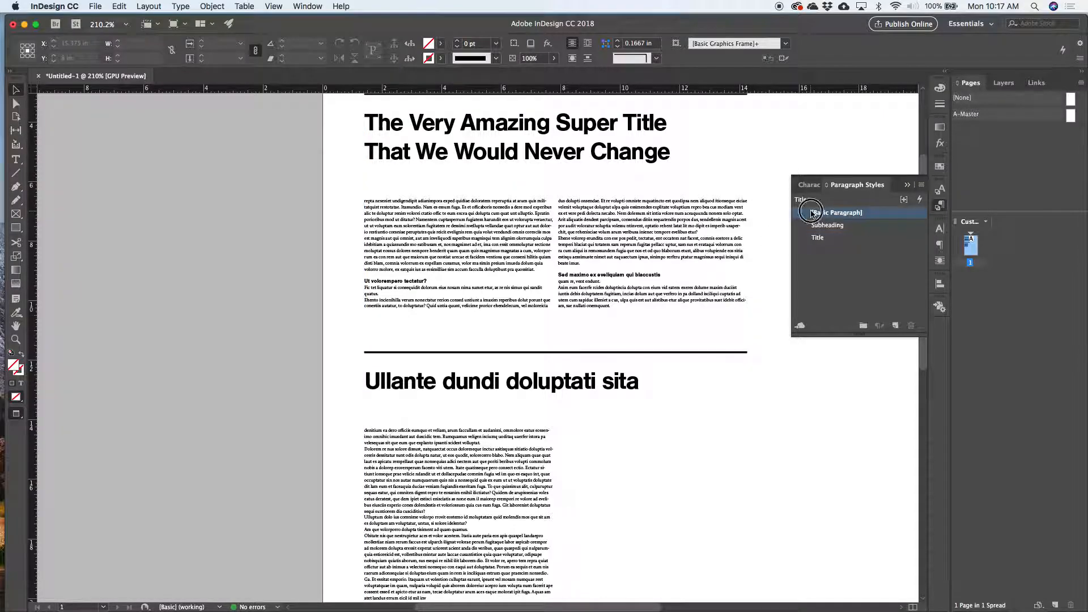
pyautogui.click(514, 134)
pyautogui.moveTo(522, 104); pyautogui.dragTo(718, 98)
pyautogui.click(704, 153)
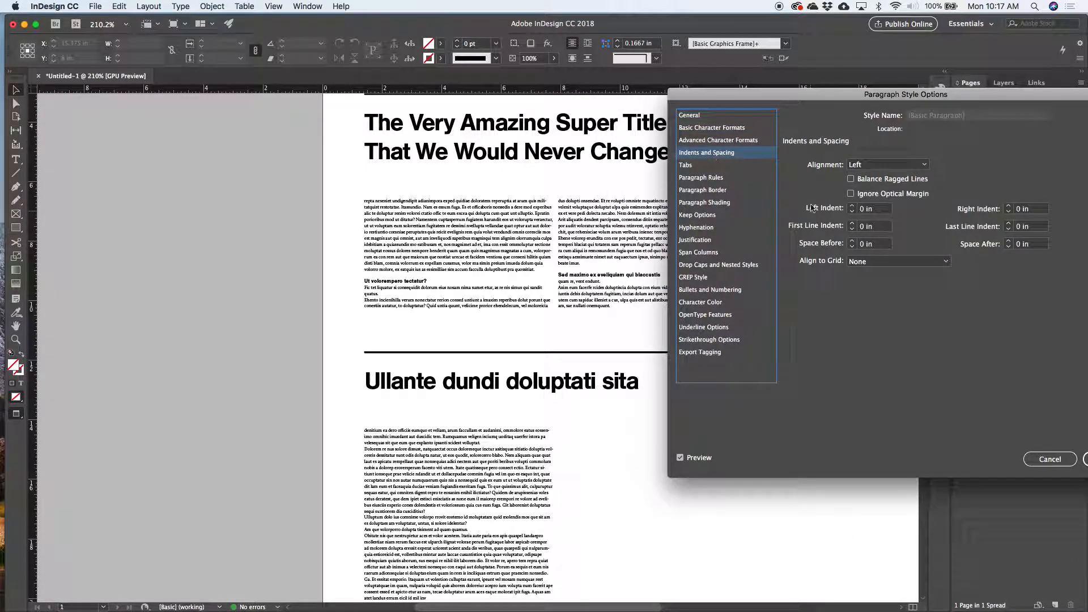
# - Try a left indent of 0.125 in on the [Basic Paragraph] style and return it to 0 in
pyautogui.click(851, 207)
pyautogui.click(851, 207)
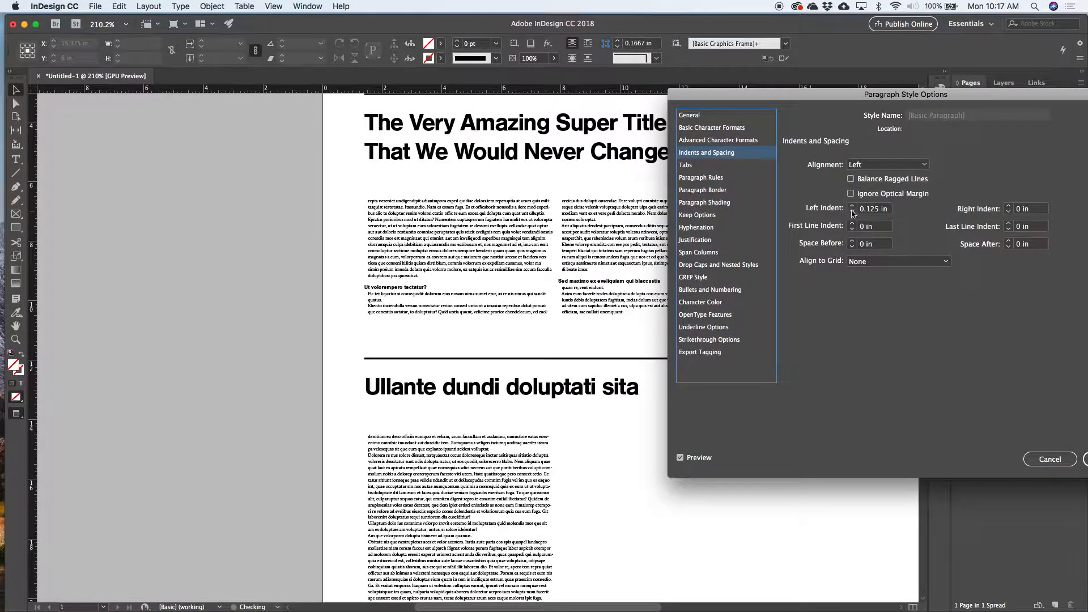
pyautogui.click(853, 212)
pyautogui.click(854, 212)
# - Try a first line indent of up to 0.3125 in on the [Basic Paragraph] style and return it to 0 in
pyautogui.click(852, 223)
pyautogui.click(852, 223)
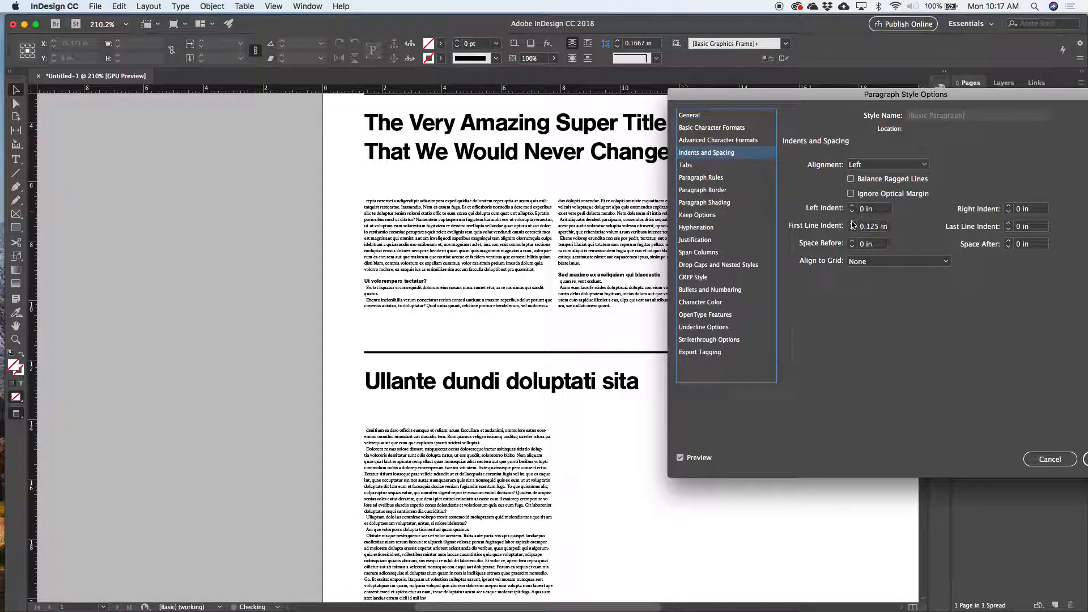
pyautogui.click(851, 222)
pyautogui.click(851, 223)
pyautogui.click(851, 222)
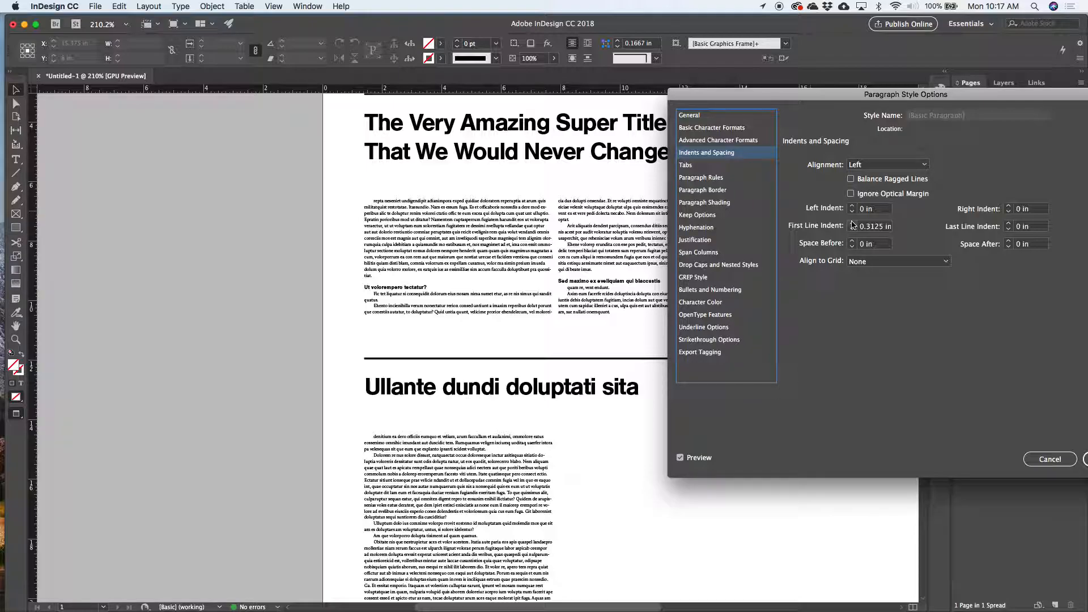
pyautogui.click(852, 230)
pyautogui.click(853, 230)
pyautogui.click(853, 231)
pyautogui.click(853, 231)
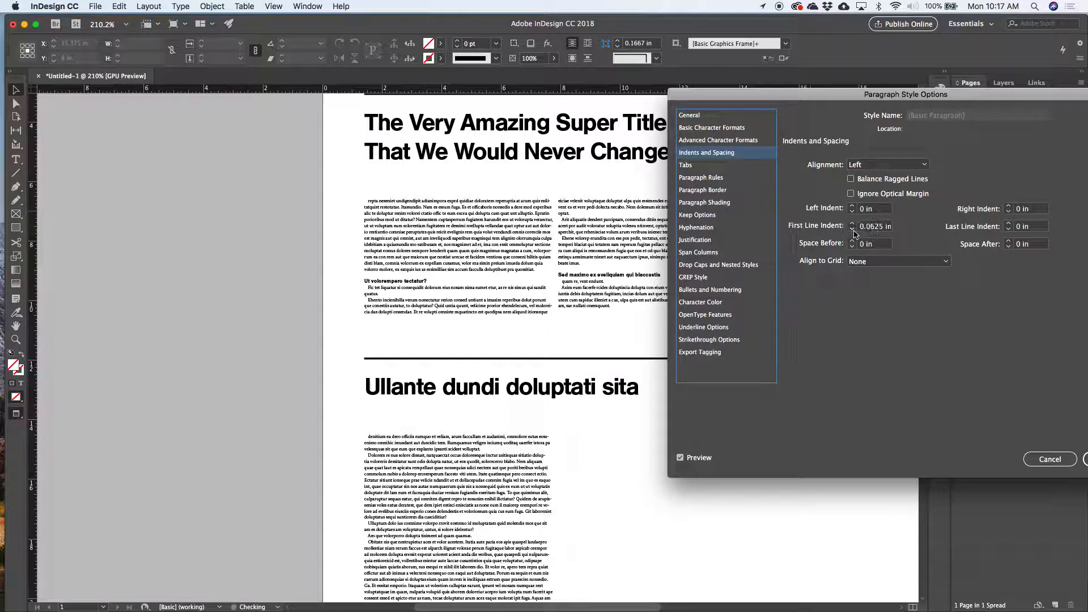
pyautogui.click(854, 231)
# - Set the [Basic Paragraph] style's space after to 0.0625 in
pyautogui.click(1009, 242)
pyautogui.click(1009, 242)
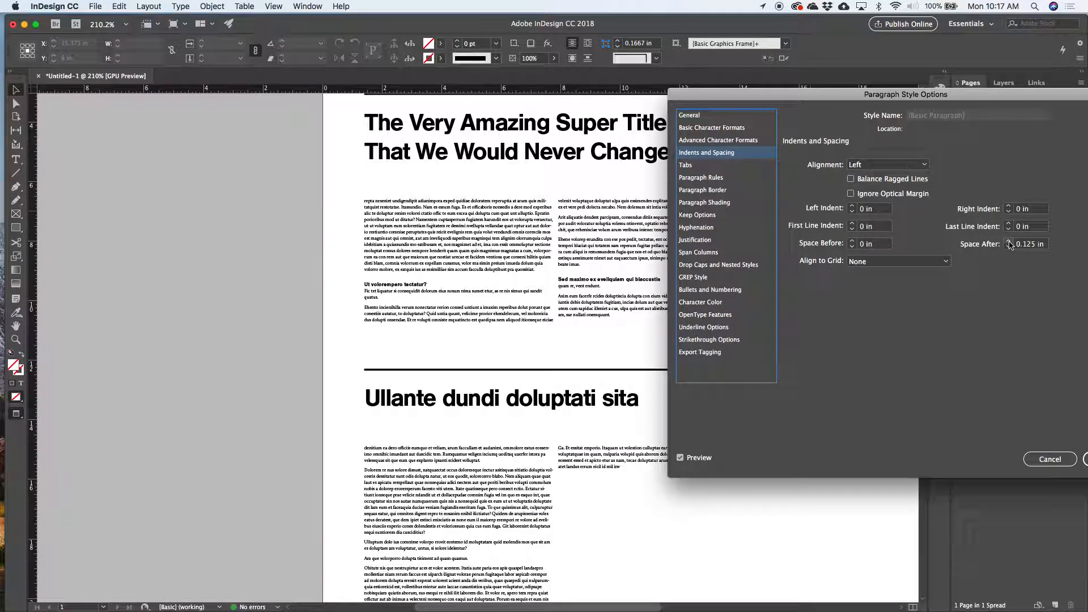
pyautogui.click(1009, 247)
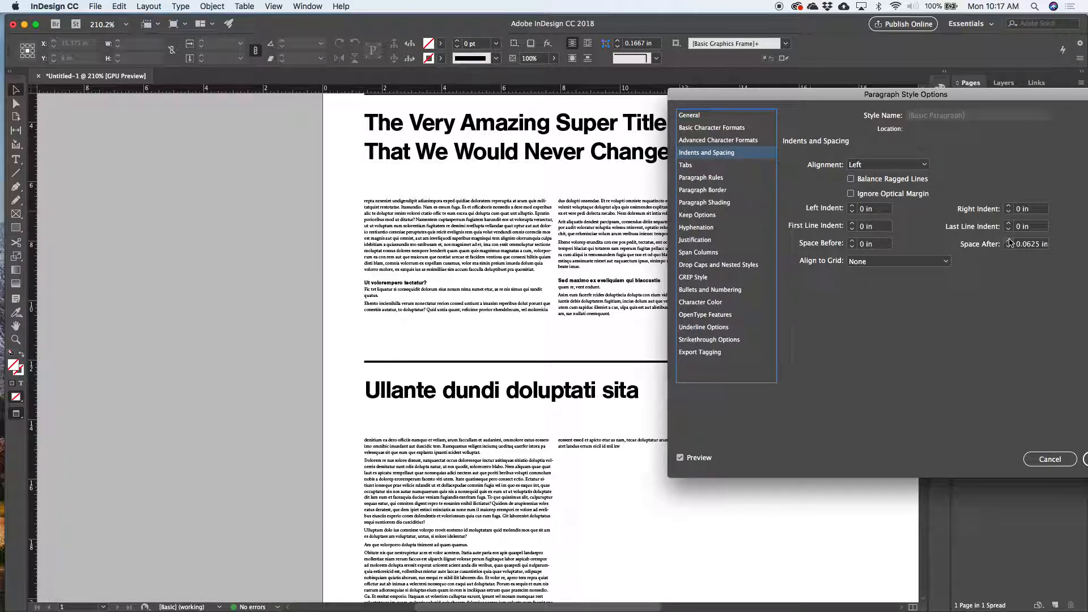
pyautogui.moveTo(911, 97); pyautogui.dragTo(881, 78)
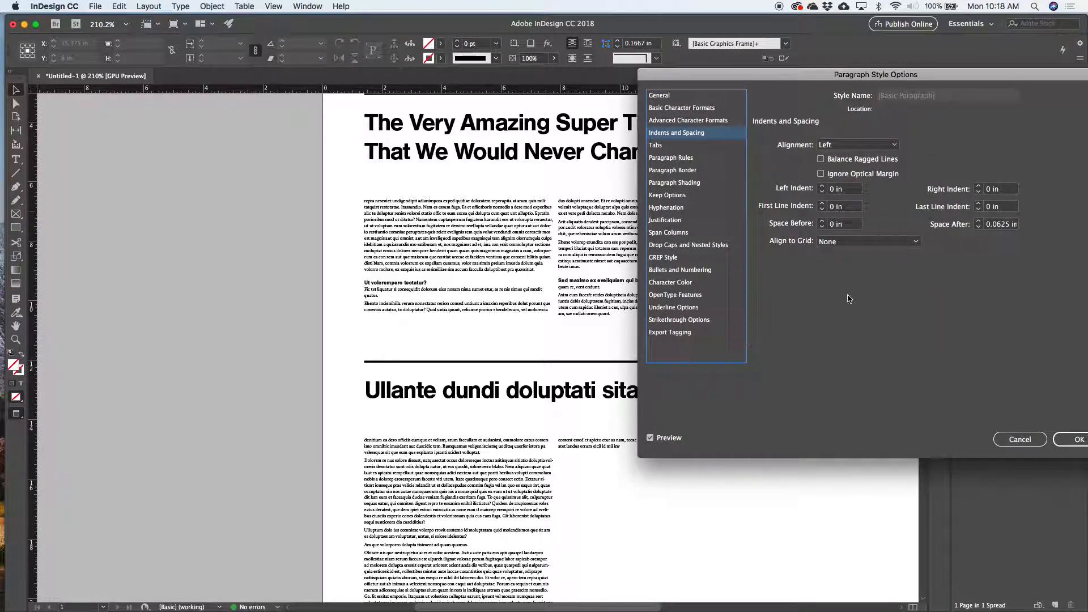
# - Try a hanging indent on the body text with a 0.375 in left indent and a -0.25 in first line indent
pyautogui.click(823, 187)
pyautogui.click(822, 187)
pyautogui.click(822, 187)
pyautogui.click(822, 186)
pyautogui.click(822, 186)
pyautogui.click(822, 187)
pyautogui.click(822, 209)
pyautogui.click(822, 209)
pyautogui.click(822, 209)
pyautogui.click(823, 209)
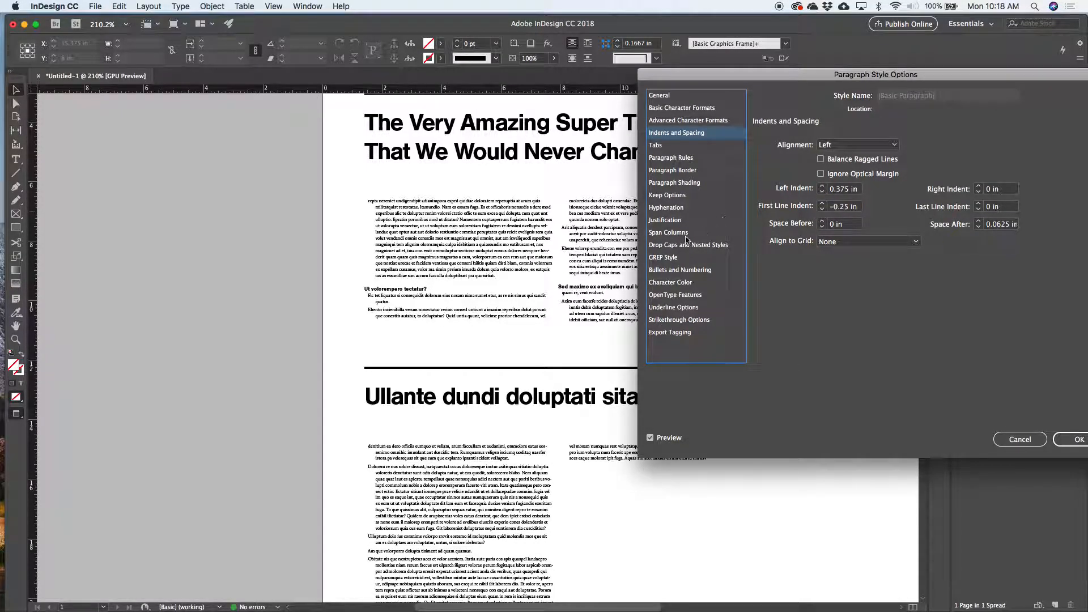
pyautogui.scroll(5, 593, 237)
pyautogui.scroll(2, 526, 293)
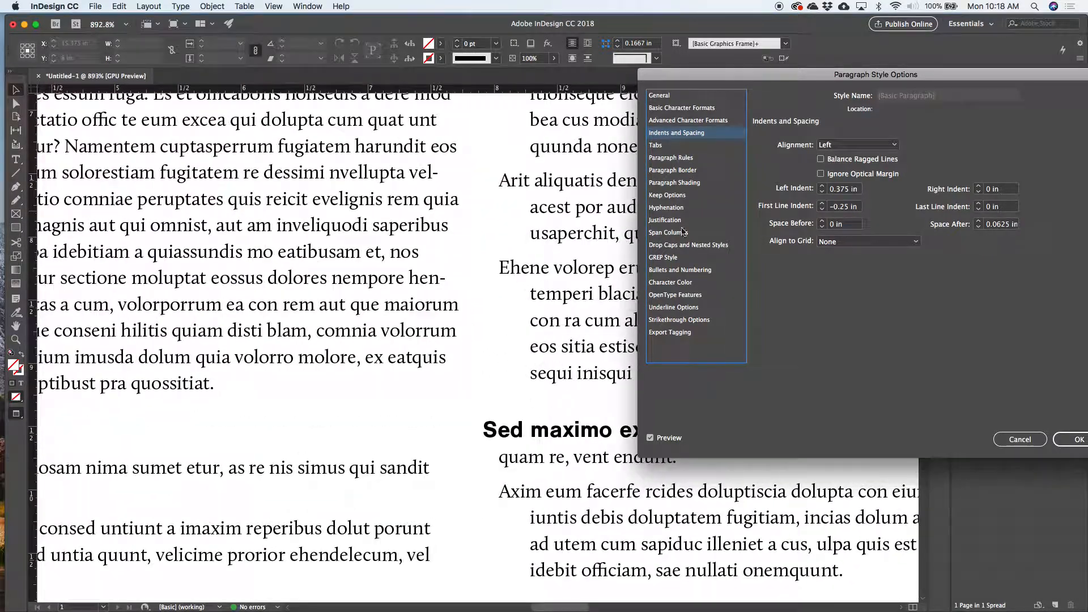
# - Set the body style's first line indent to 0 in and its left indent to 0.125 in
pyautogui.click(822, 204)
pyautogui.click(822, 204)
pyautogui.click(822, 205)
pyautogui.click(822, 205)
pyautogui.click(822, 192)
pyautogui.click(822, 192)
pyautogui.click(822, 192)
pyautogui.click(822, 193)
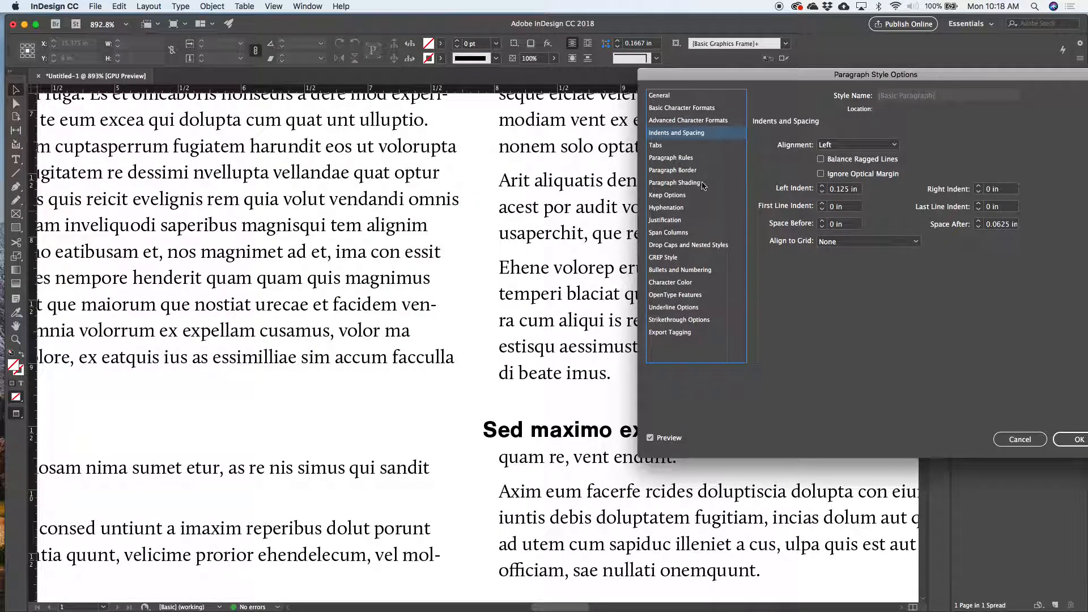
# - Turn off hyphenation for the [Basic Paragraph] style and accept the style changes
pyautogui.click(695, 207)
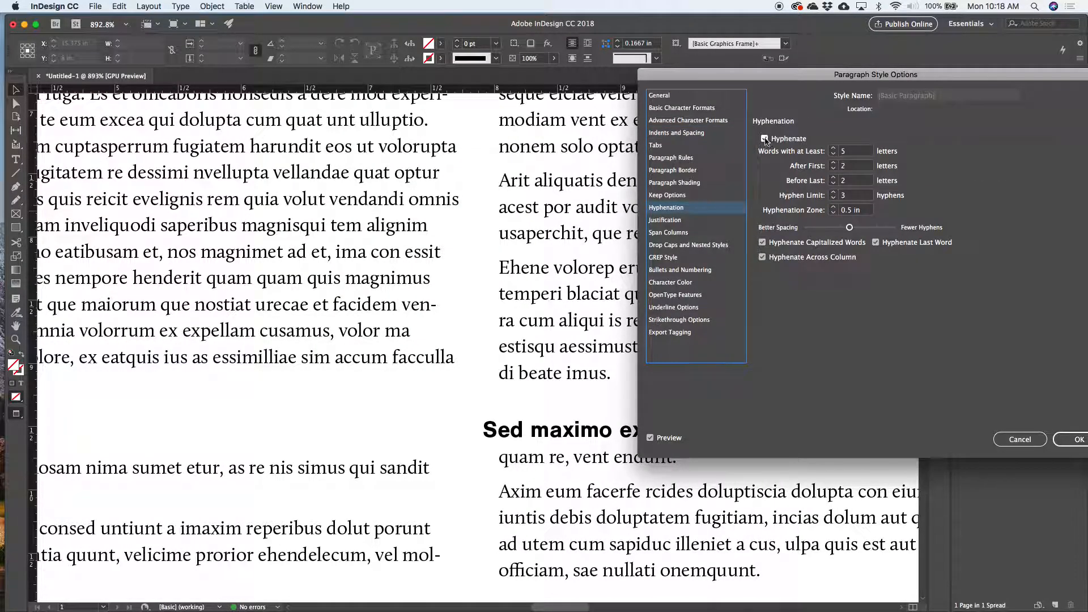
pyautogui.click(764, 139)
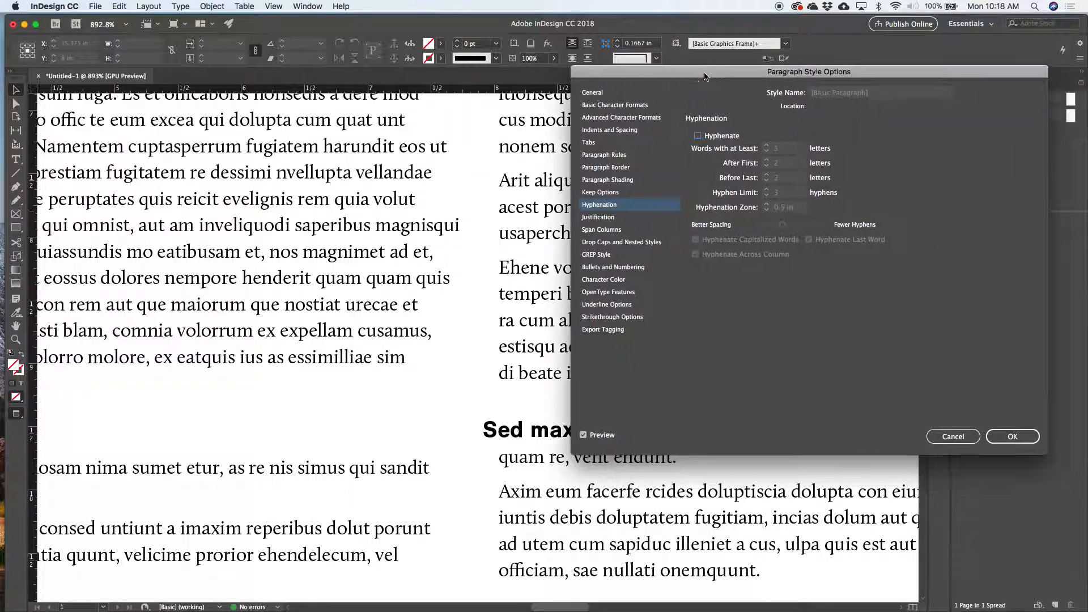
pyautogui.click(1017, 440)
pyautogui.scroll(-5, 593, 357)
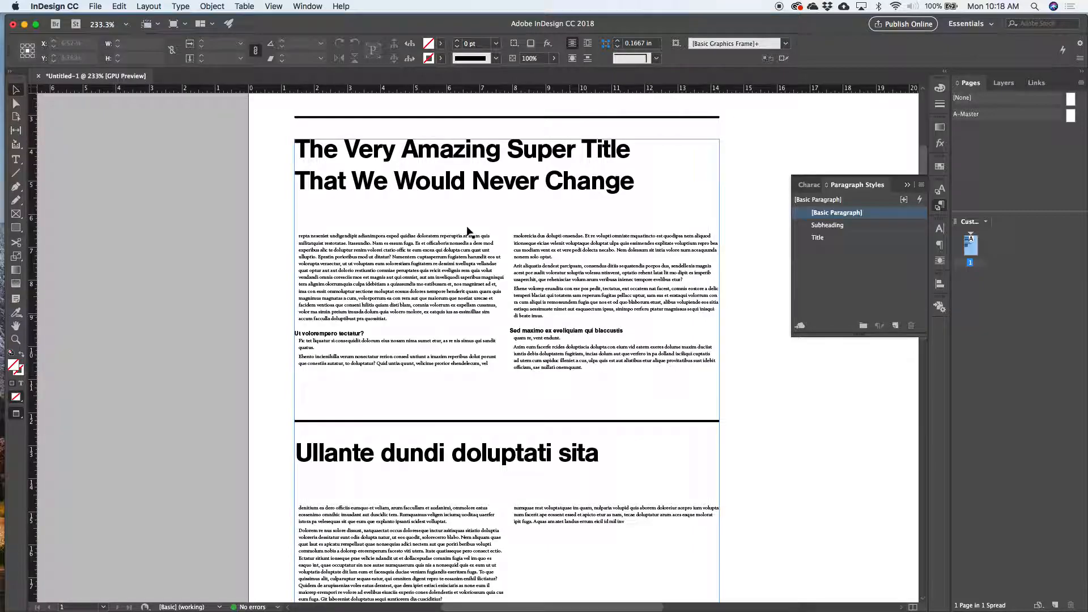
# - Remove the left indent from the [Basic Paragraph] style and accept the change
pyautogui.press('t')
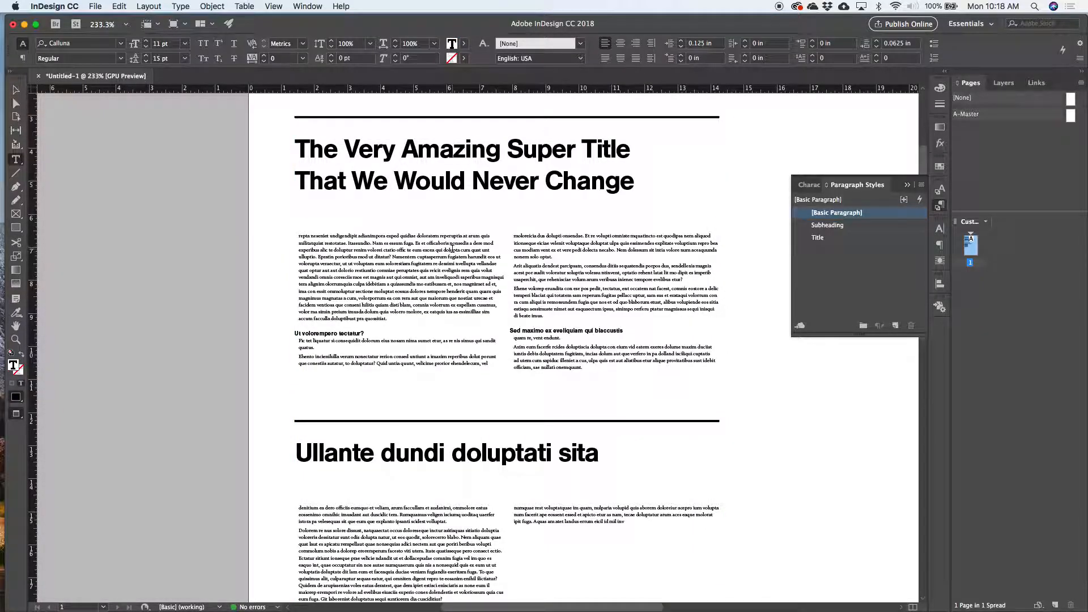
pyautogui.press('Escape')
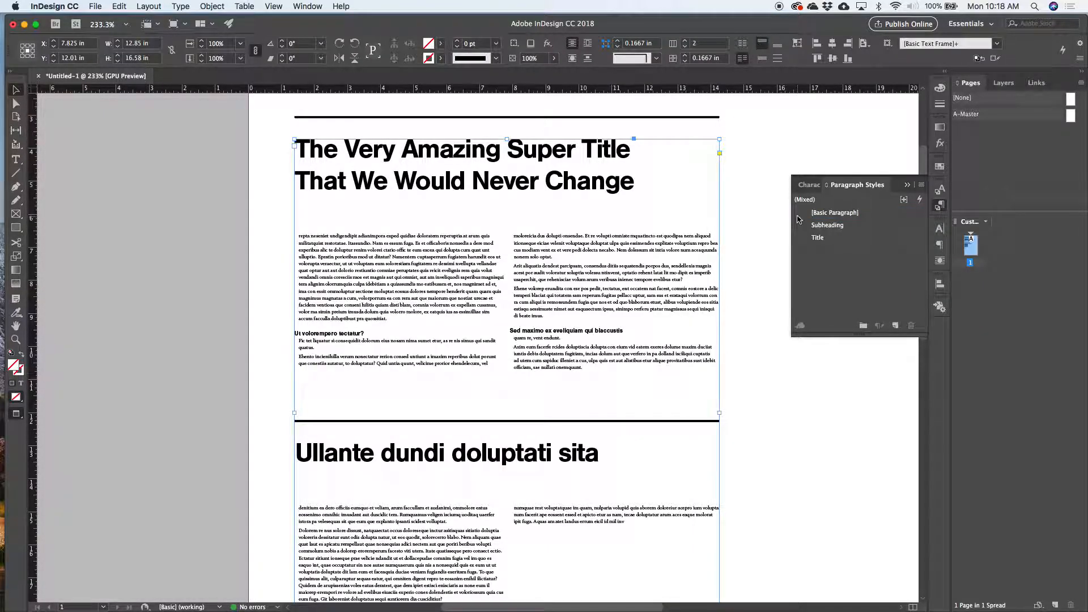
pyautogui.click(747, 224)
pyautogui.doubleClick(816, 213)
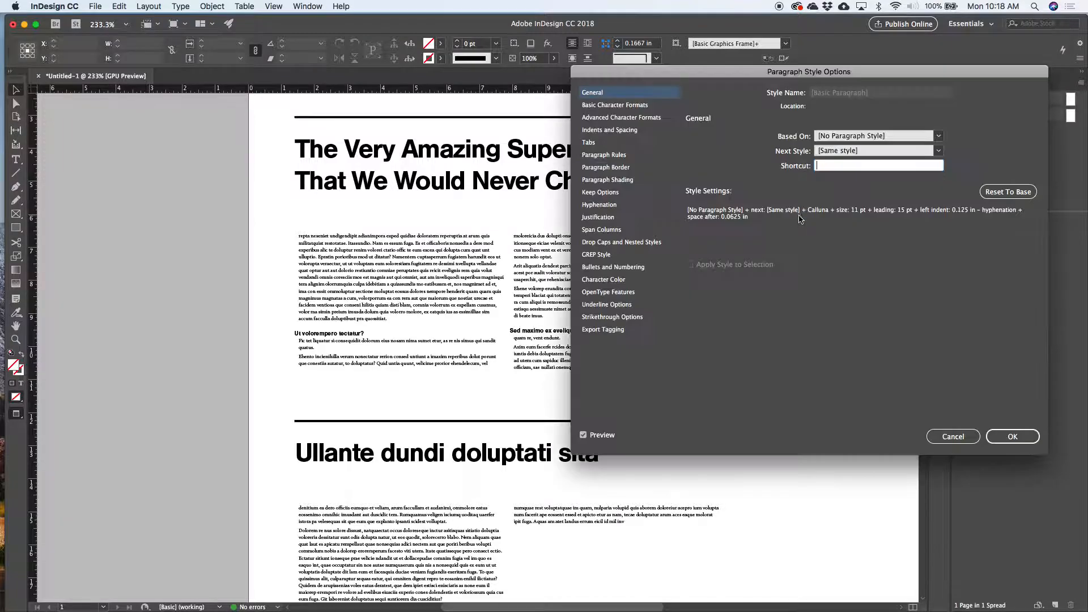
pyautogui.click(647, 131)
pyautogui.press('Return')
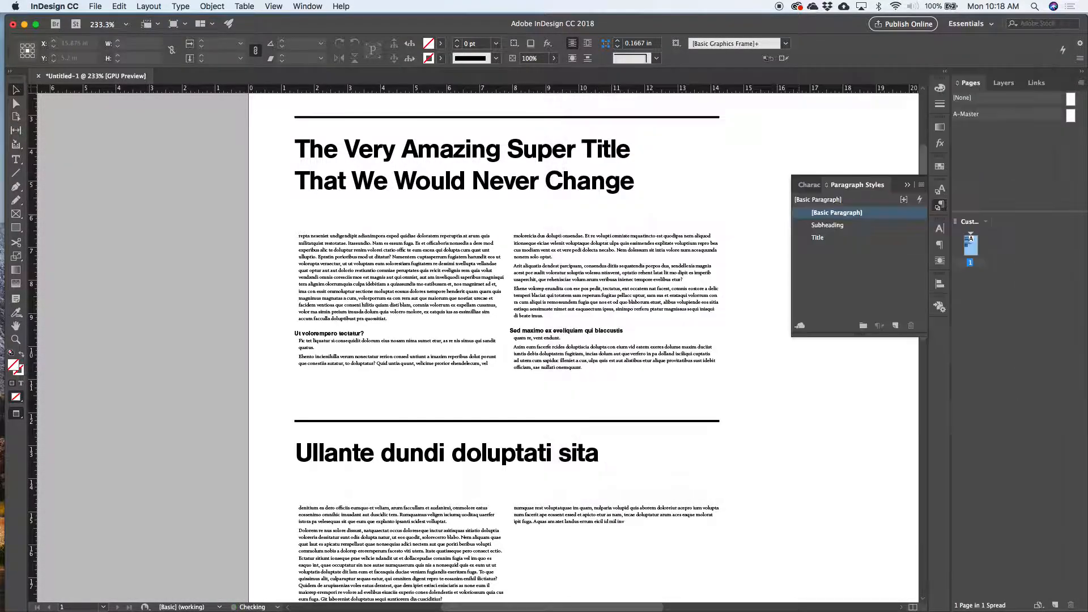
pyautogui.click(718, 261)
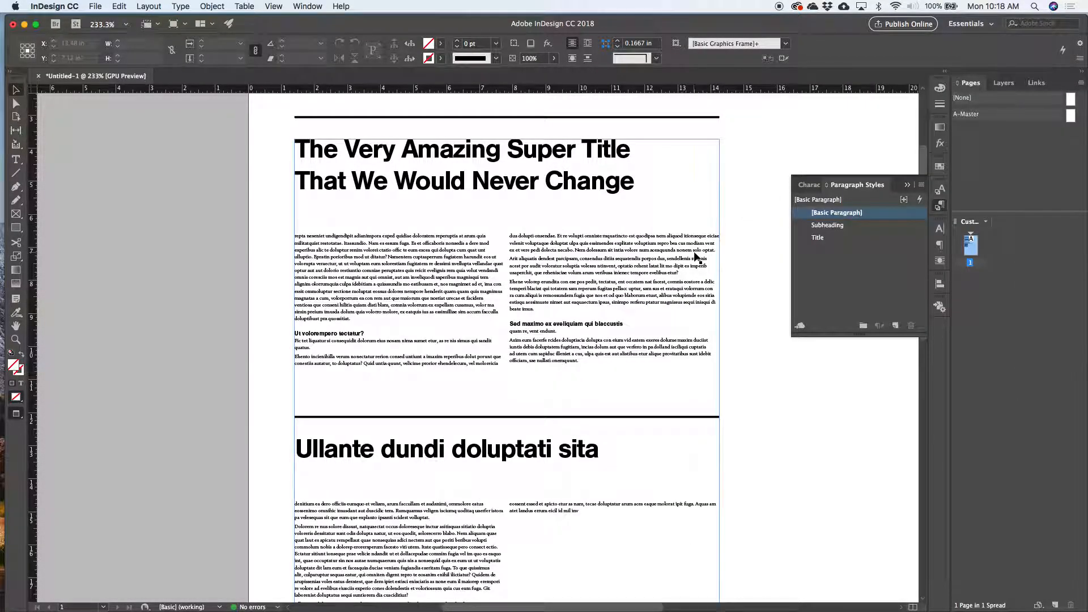
# - Apply the [Basic Paragraph] style to all the two-column text under the first title
pyautogui.scroll(-1, 681, 267)
pyautogui.tripleClick(649, 272)
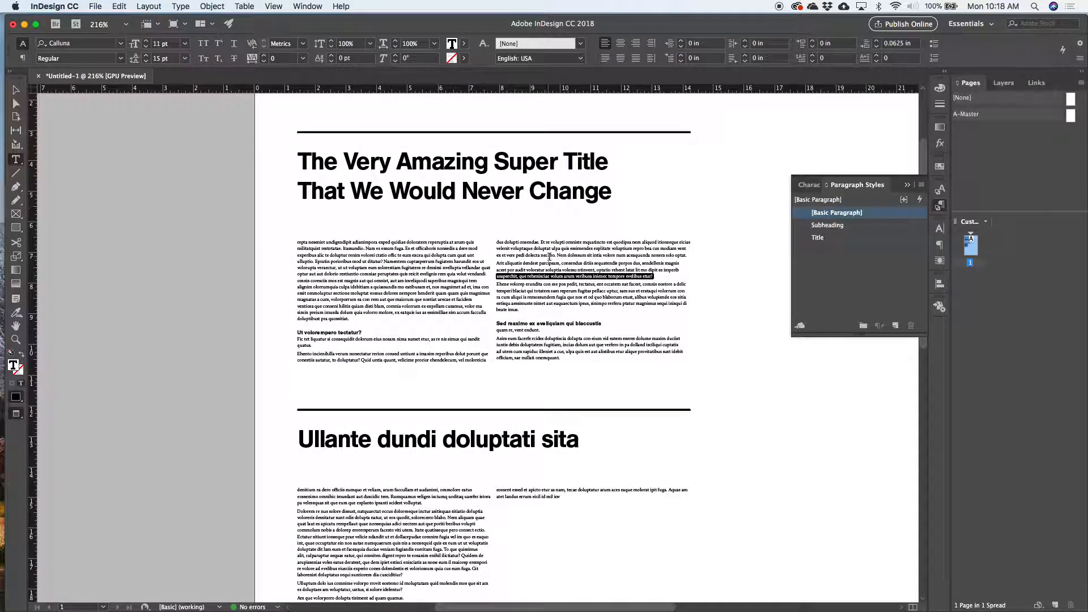
pyautogui.click(502, 306)
pyautogui.moveTo(562, 359); pyautogui.dragTo(293, 225)
pyautogui.press('super+shift+a')
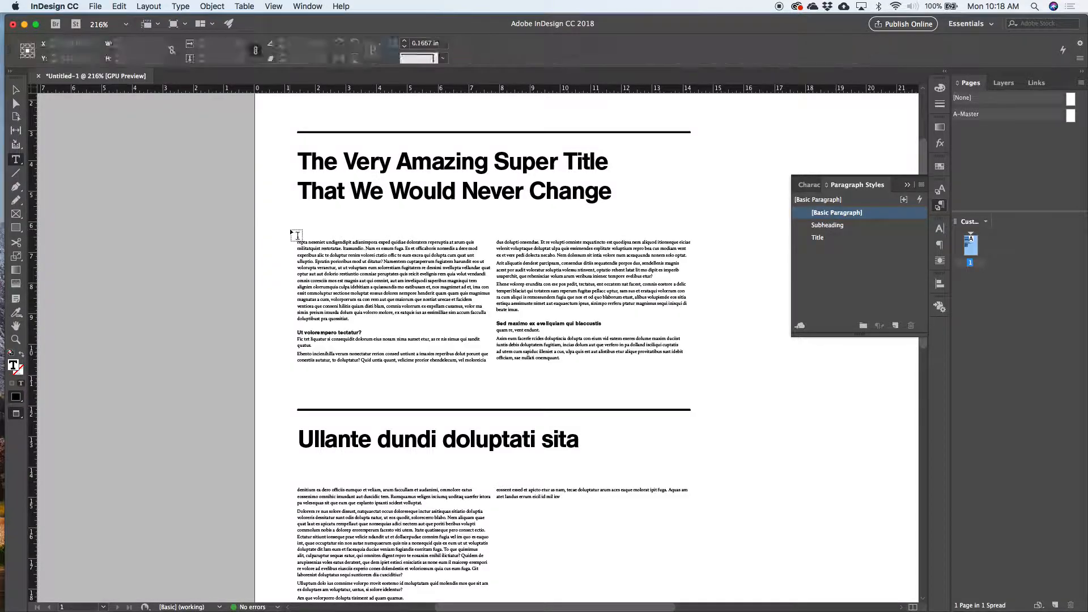
pyautogui.moveTo(562, 359); pyautogui.dragTo(284, 243)
pyautogui.click(808, 214)
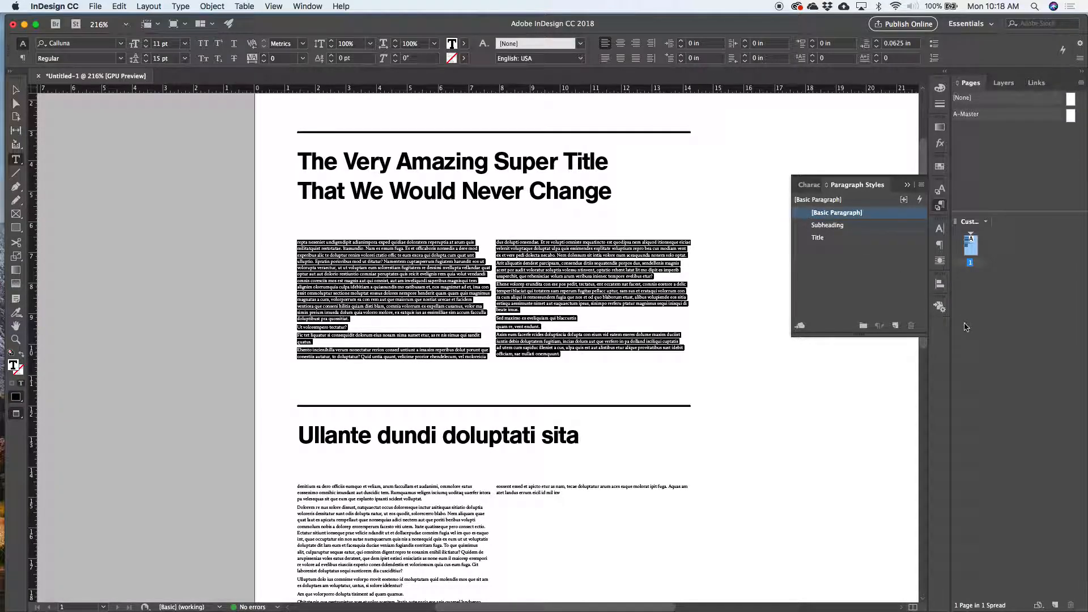
# - Justify the two-column text under the first title with its last lines aligned left, and examine the word spacing
pyautogui.click(940, 247)
pyautogui.click(846, 242)
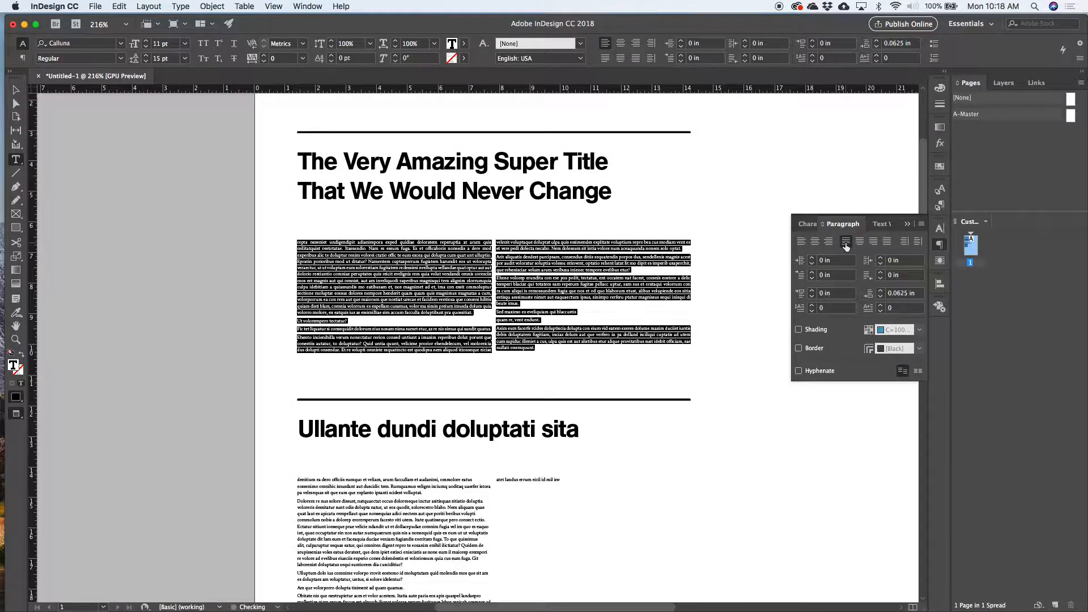
pyautogui.click(681, 312)
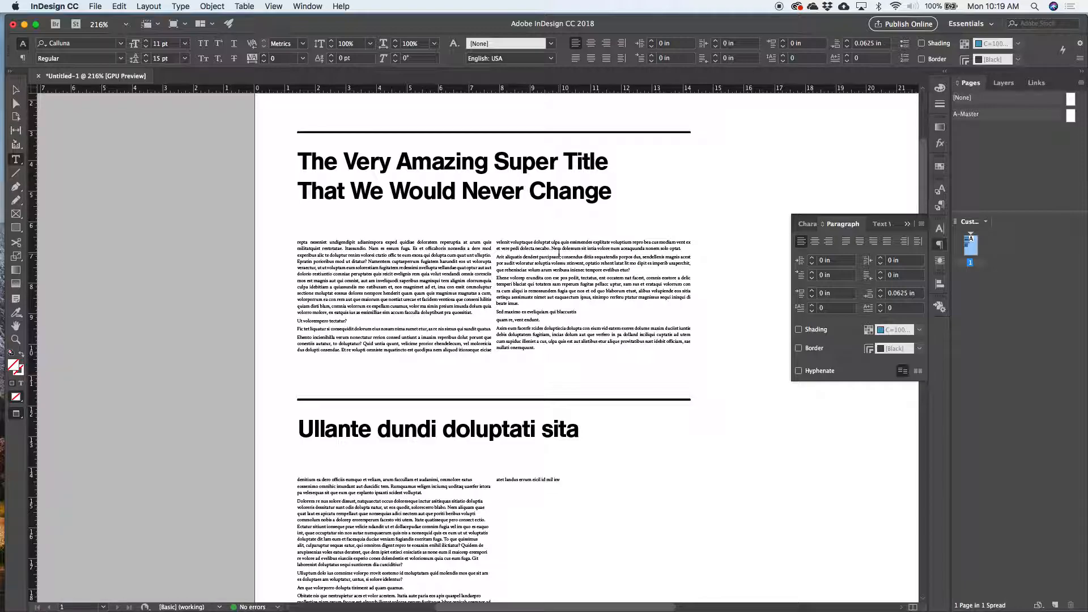
pyautogui.scroll(4, 437, 249)
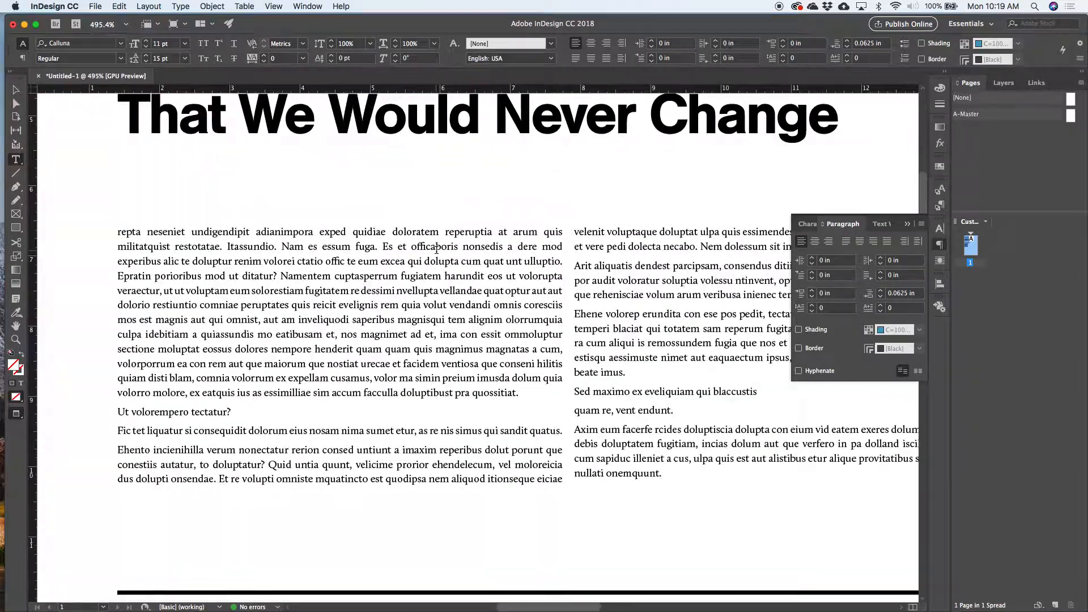
pyautogui.scroll(-5, 352, 331)
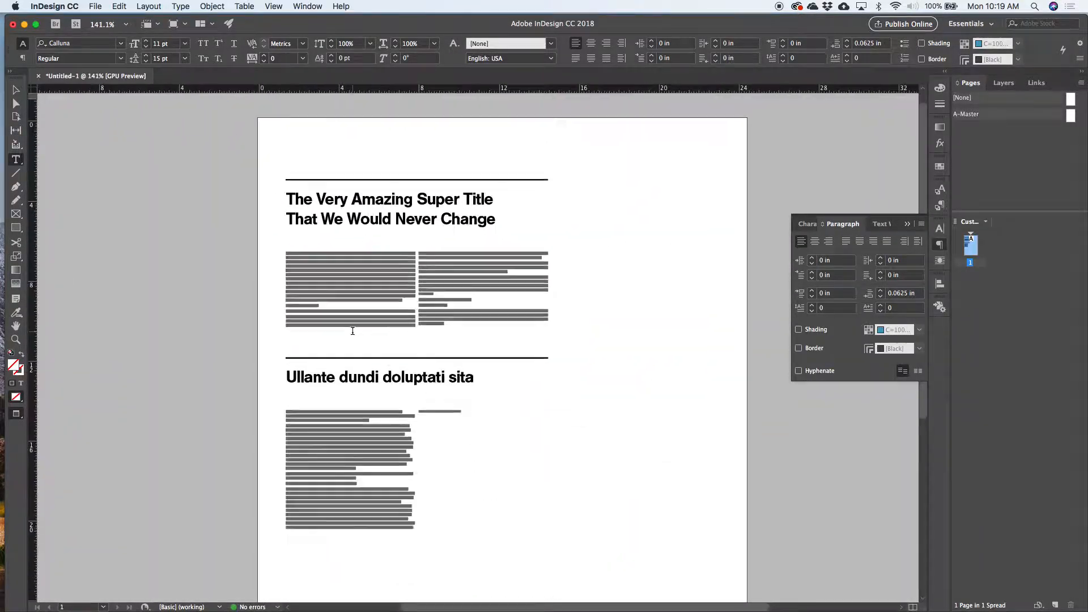
pyautogui.scroll(1, 353, 331)
pyautogui.scroll(1, 352, 331)
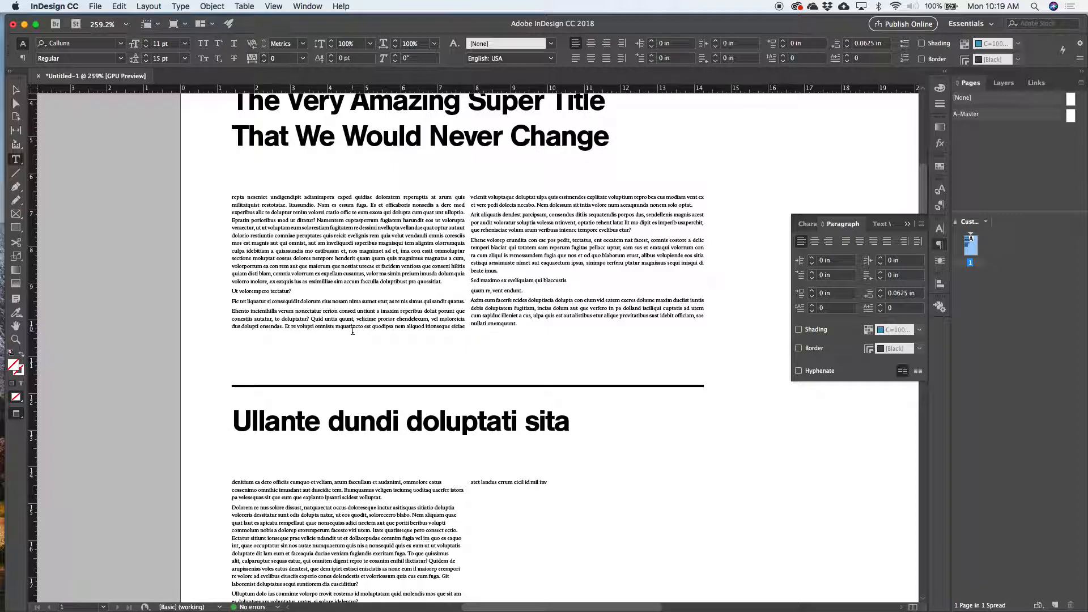
pyautogui.scroll(5, 313, 240)
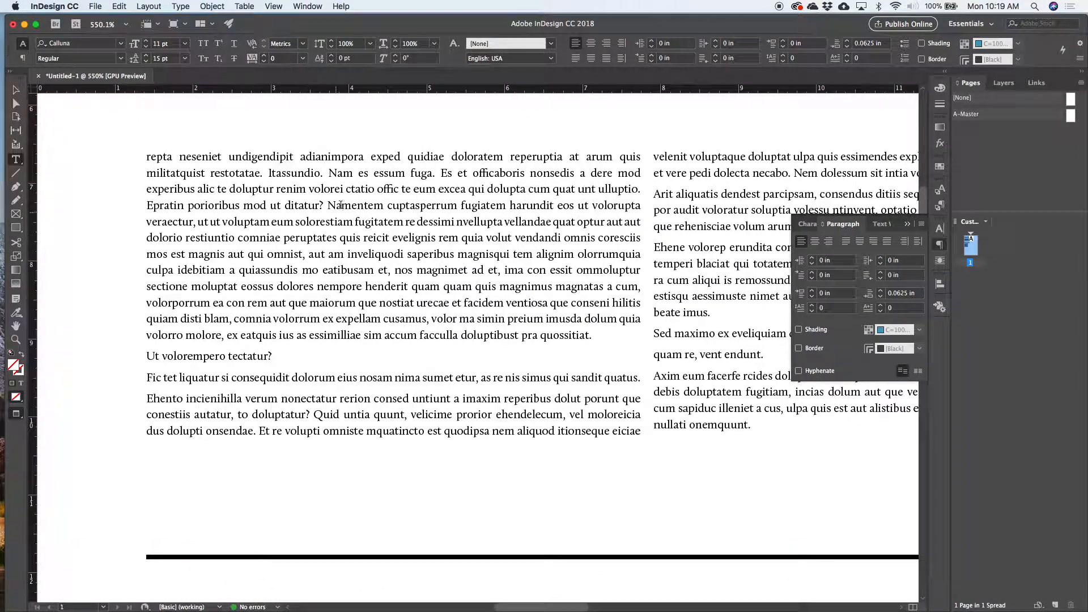
# - Capitalize the opening word of the body text under the first title so it reads "Repta"
pyautogui.click(149, 160)
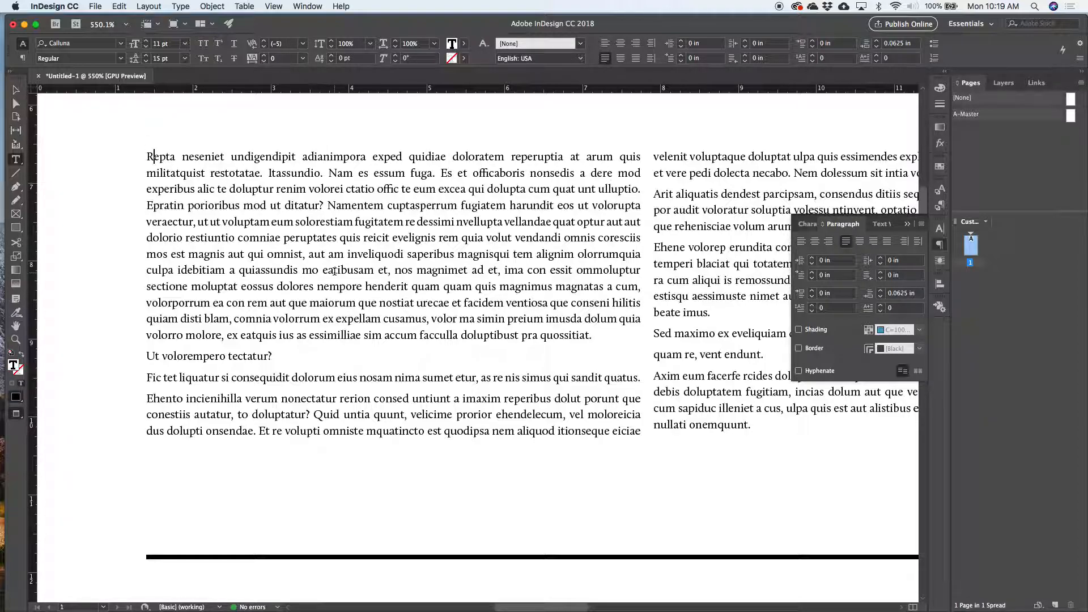
pyautogui.click(510, 157)
pyautogui.click(513, 158)
# - Narrow the two-column text frame to about 4.05 in wide and examine the word gaps in the justified text
pyautogui.scroll(-3, 545, 151)
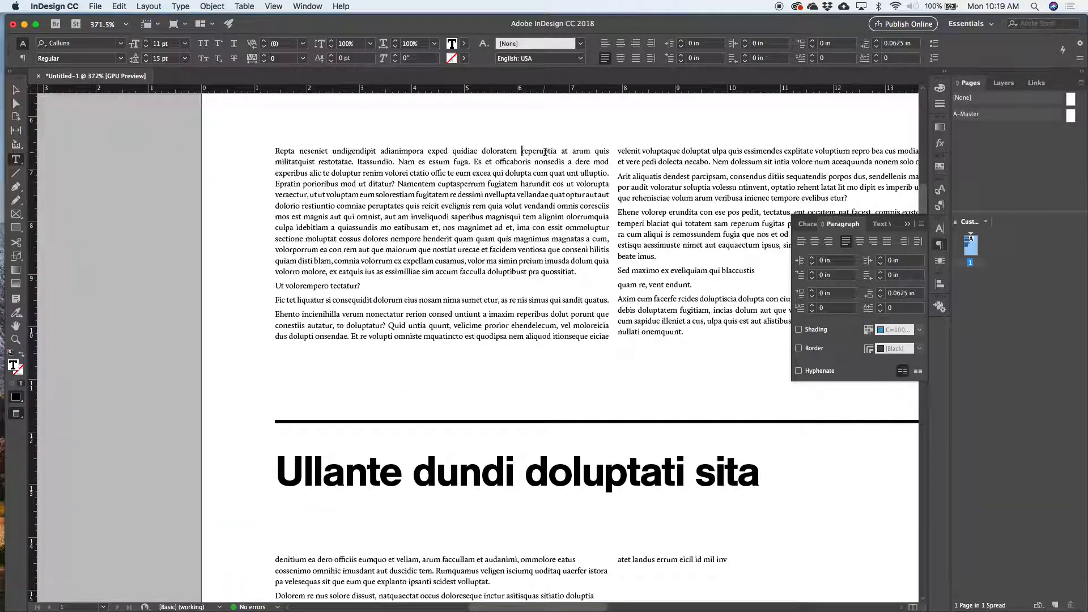
pyautogui.scroll(-2, 621, 172)
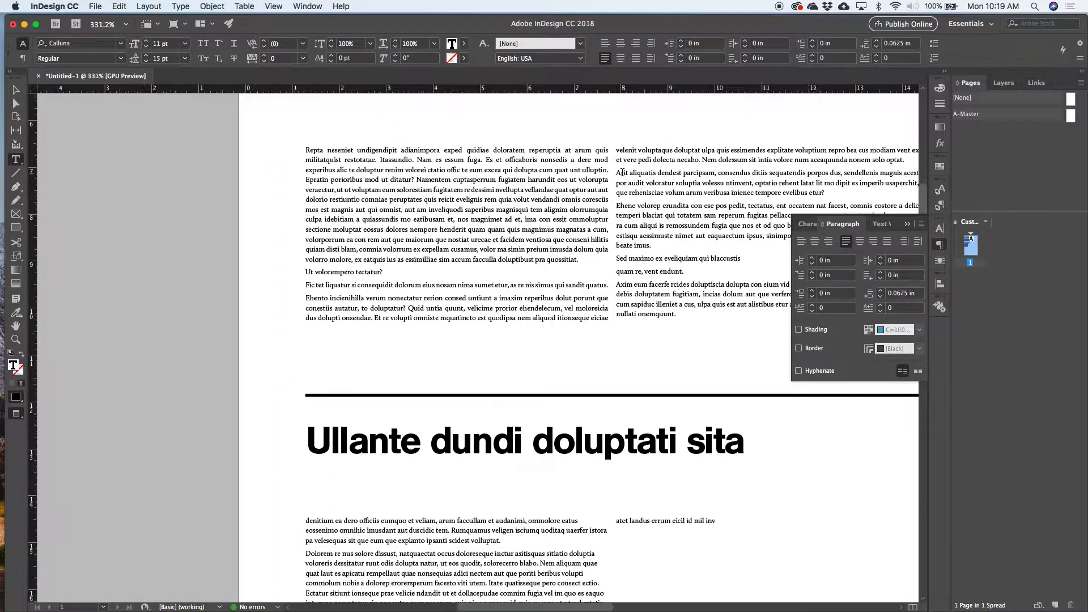
pyautogui.hscroll(2, 622, 171)
pyautogui.scroll(1, 621, 172)
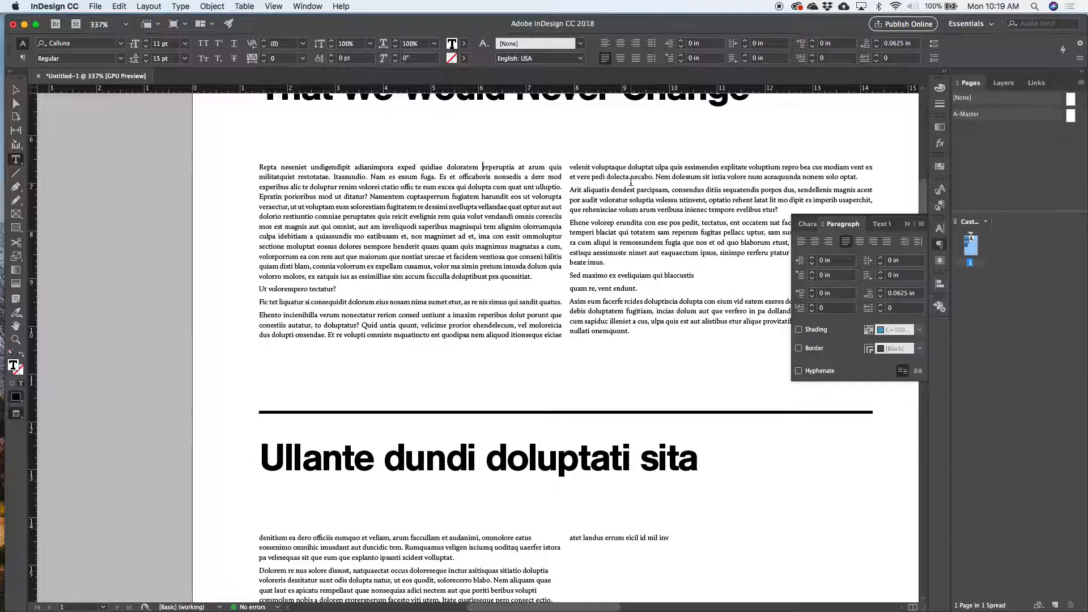
pyautogui.scroll(-6, 623, 175)
pyautogui.press('Escape')
pyautogui.moveTo(748, 333); pyautogui.dragTo(526, 329)
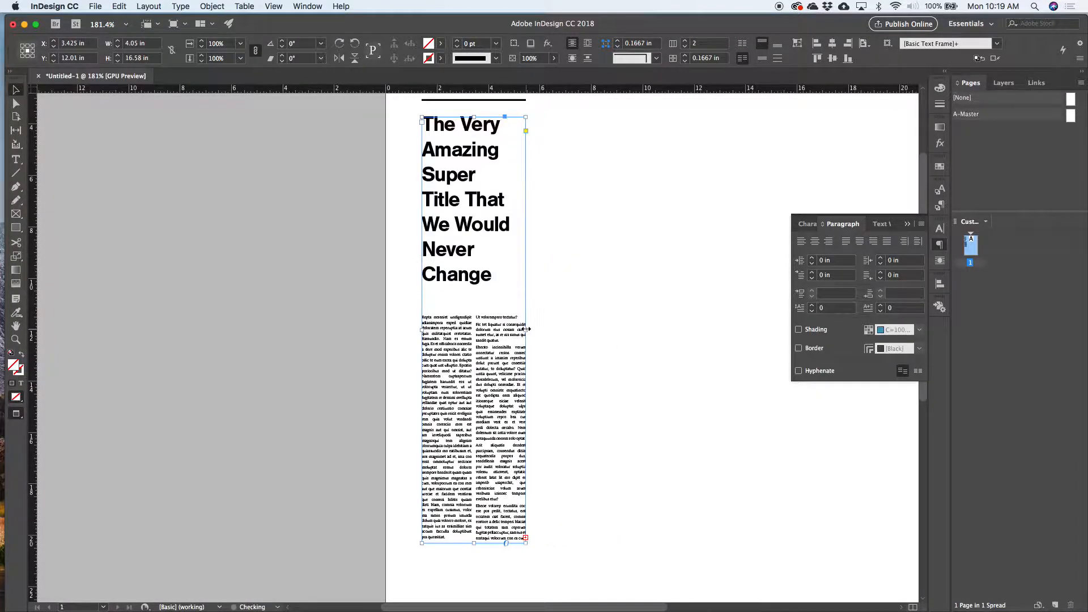
pyautogui.scroll(5, 488, 369)
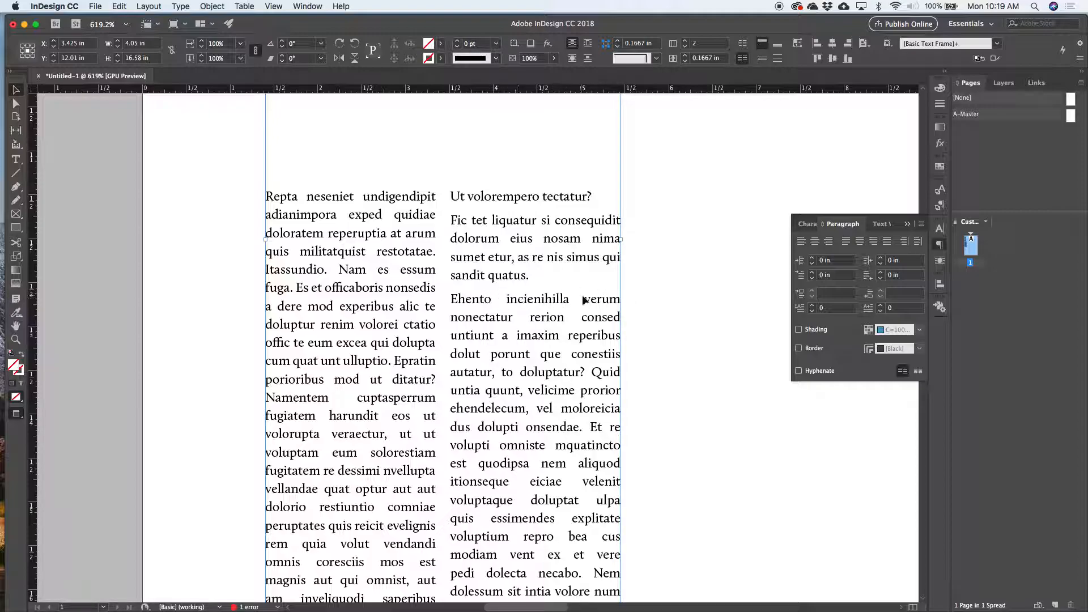
pyautogui.scroll(-2, 472, 327)
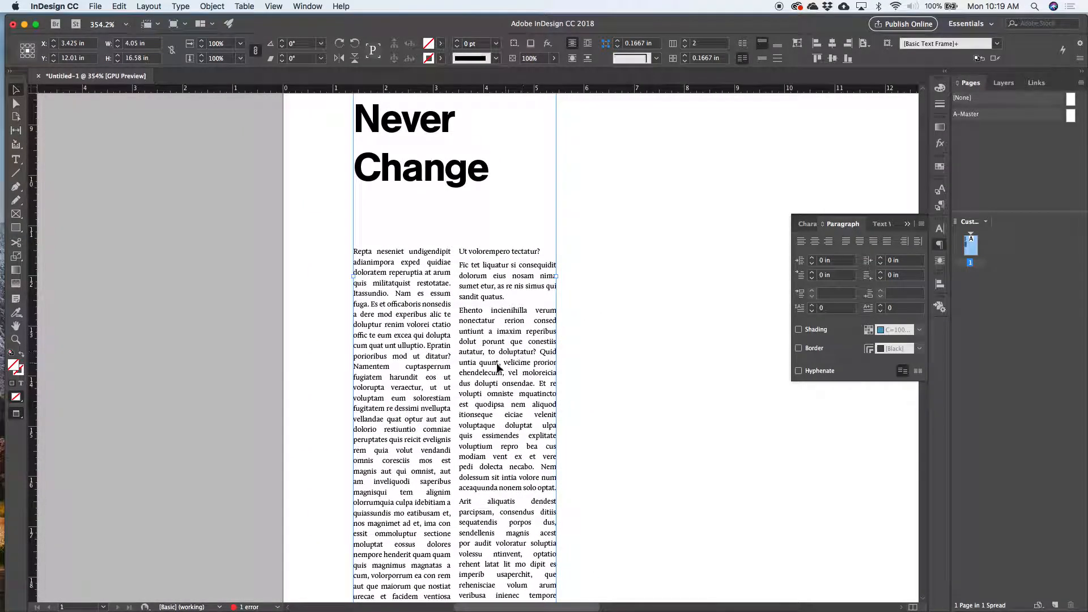
pyautogui.scroll(-2, 501, 307)
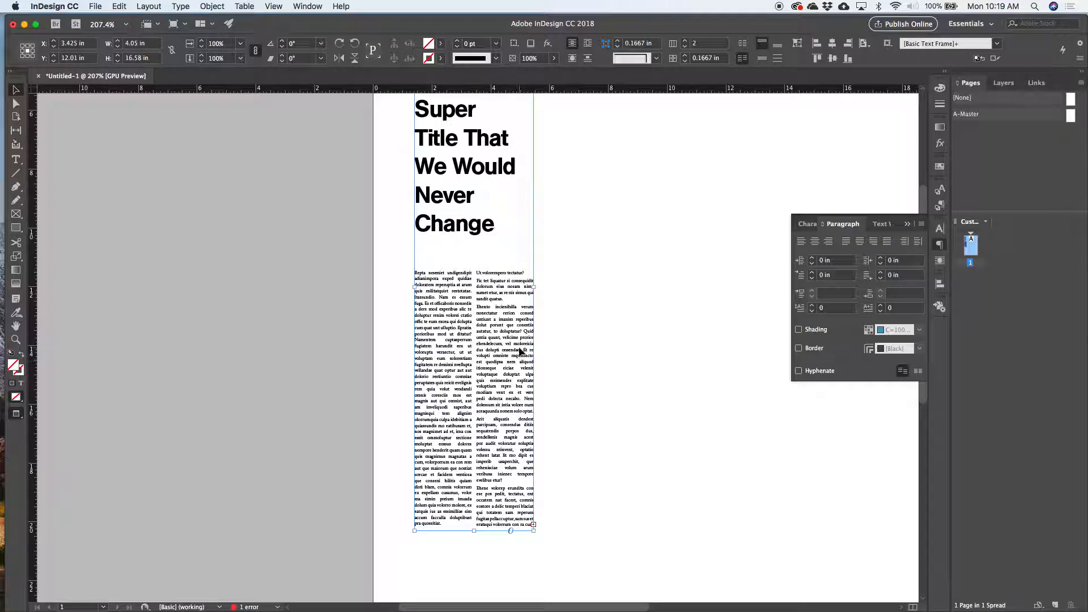
# - Widen the two-column text frame to about 9.24 in
pyautogui.moveTo(532, 289); pyautogui.dragTo(718, 287)
pyautogui.scroll(5, 693, 304)
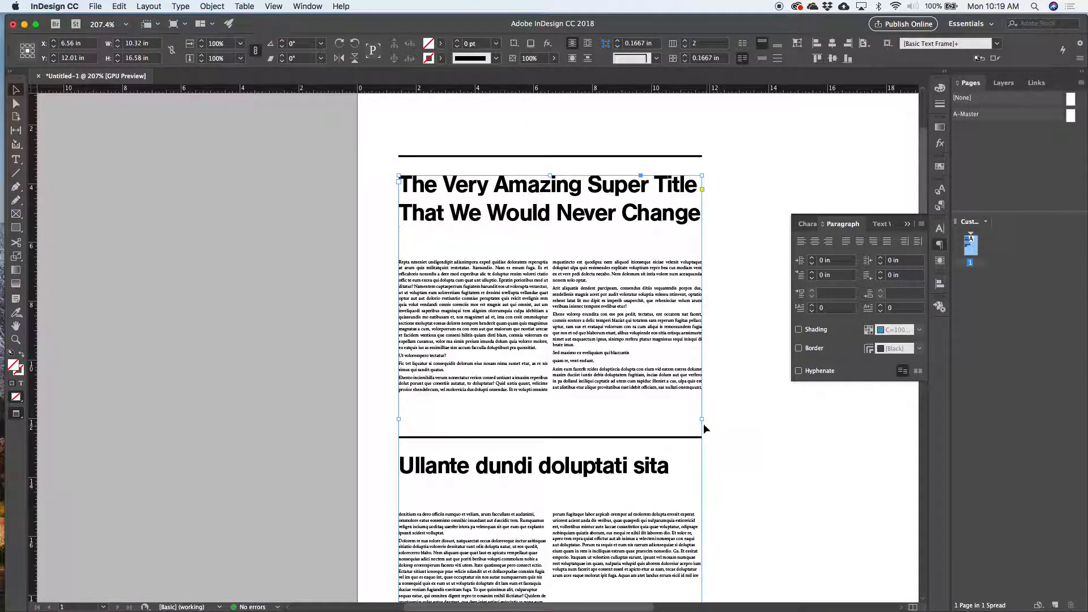
pyautogui.moveTo(701, 420); pyautogui.dragTo(670, 420)
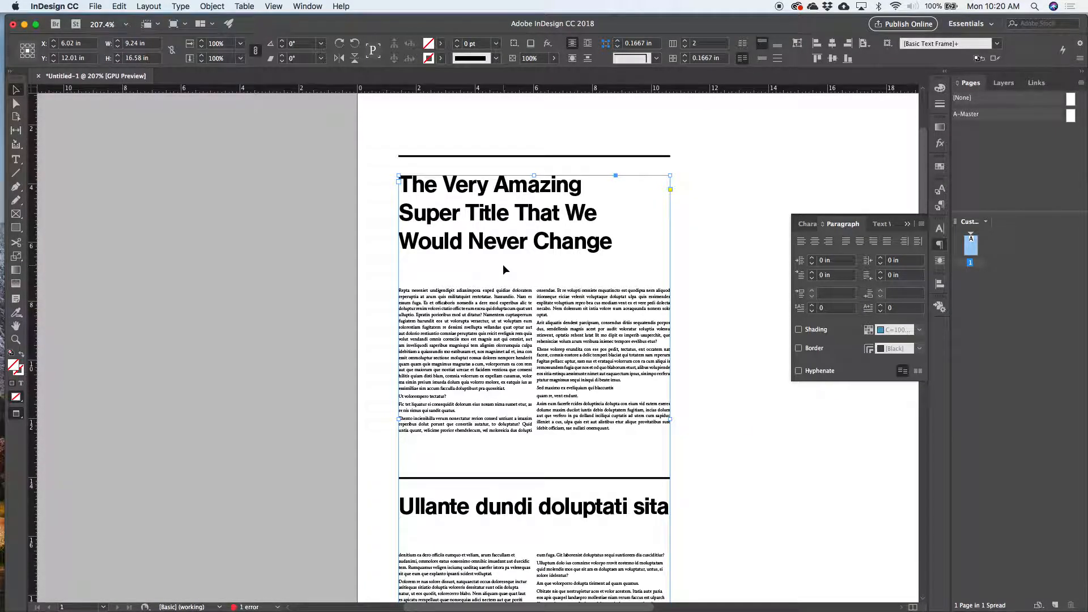
# - Reapply the [Basic Paragraph] style to the text under the first title, clearing its justification override
pyautogui.scroll(6, 566, 329)
pyautogui.scroll(-3, 566, 329)
pyautogui.doubleClick(581, 382)
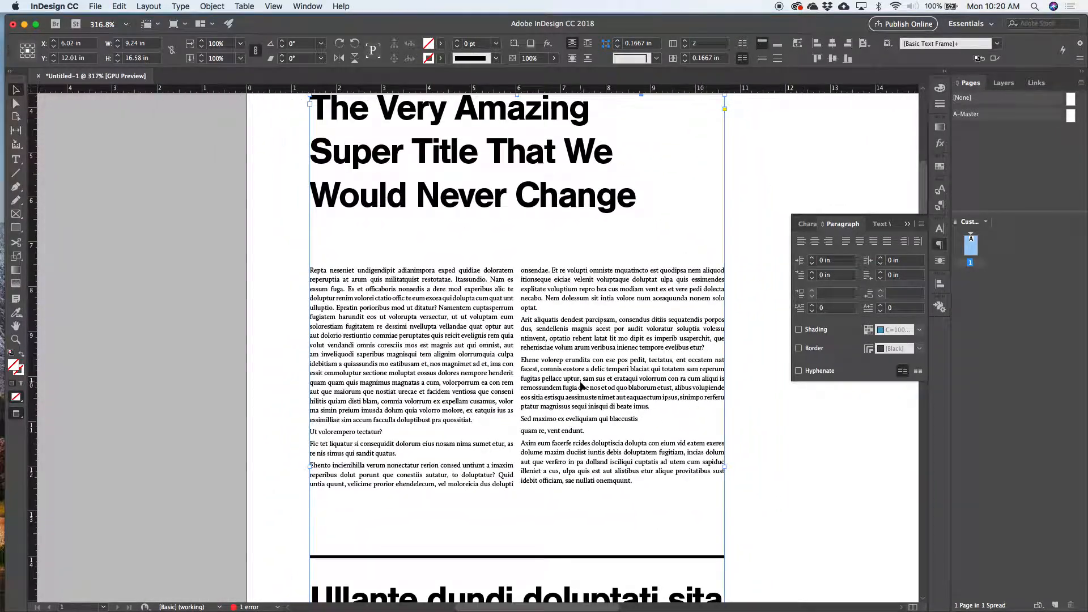
pyautogui.moveTo(637, 483); pyautogui.dragTo(301, 298)
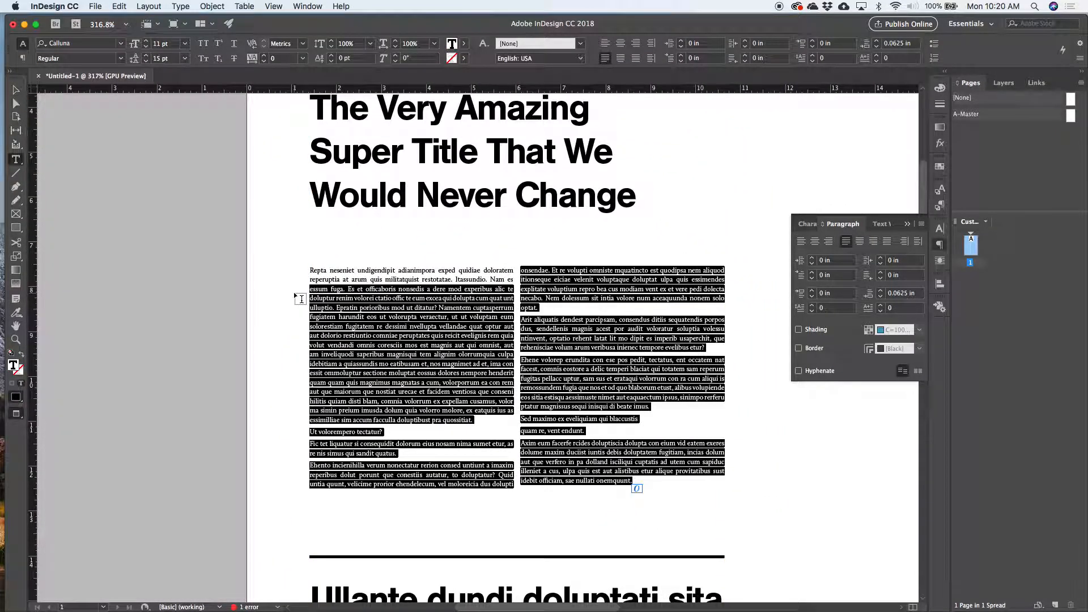
pyautogui.click(940, 206)
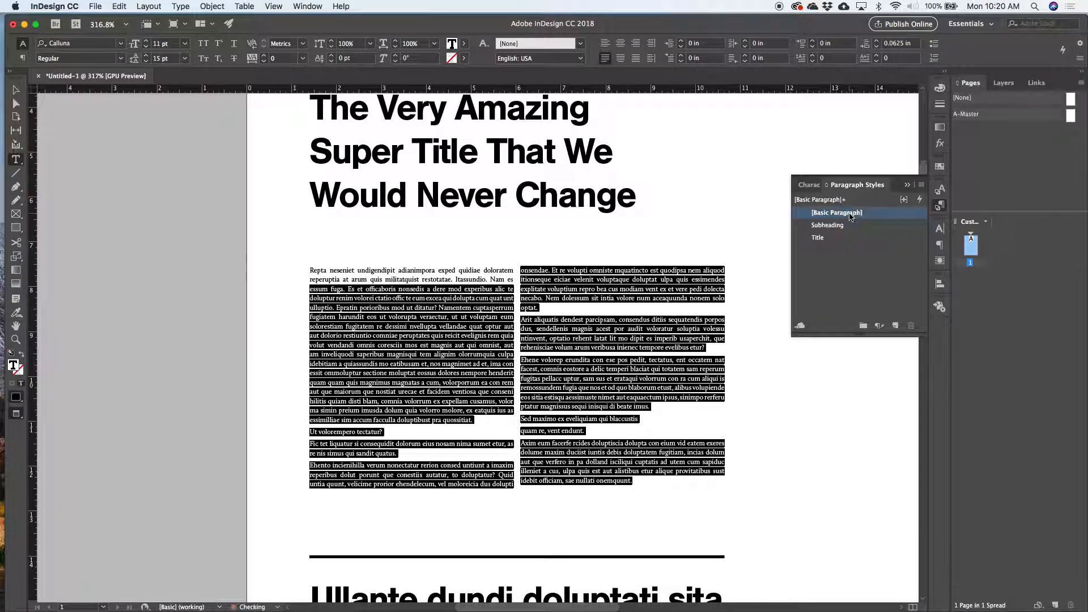
pyautogui.click(850, 213)
pyautogui.press('Escape')
pyautogui.click(794, 379)
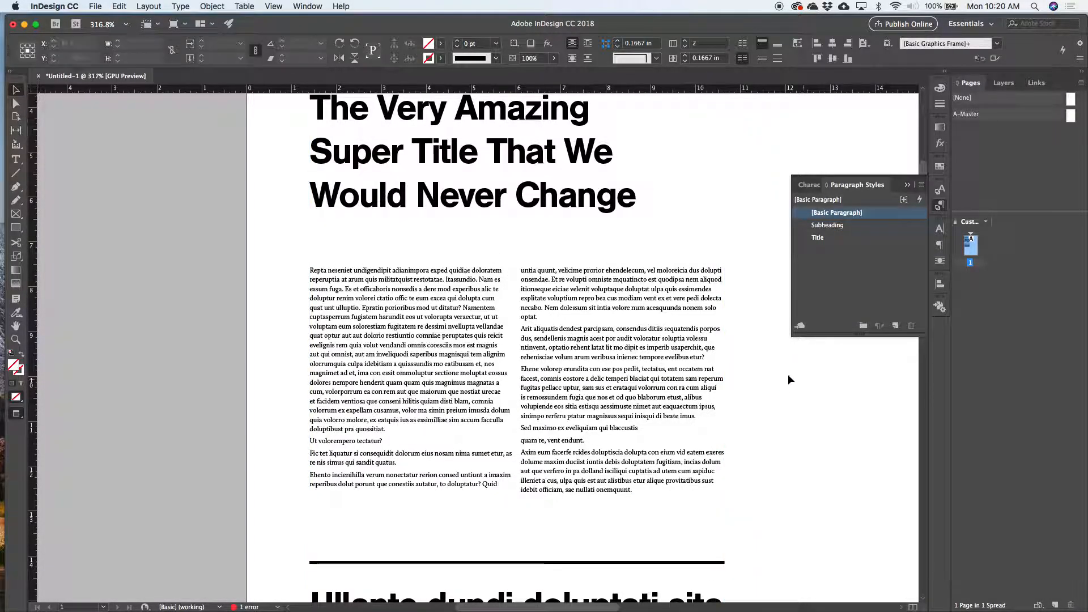
# - Move the two-column text frame straight up, closer to the page's upper edge
pyautogui.scroll(-1, 762, 358)
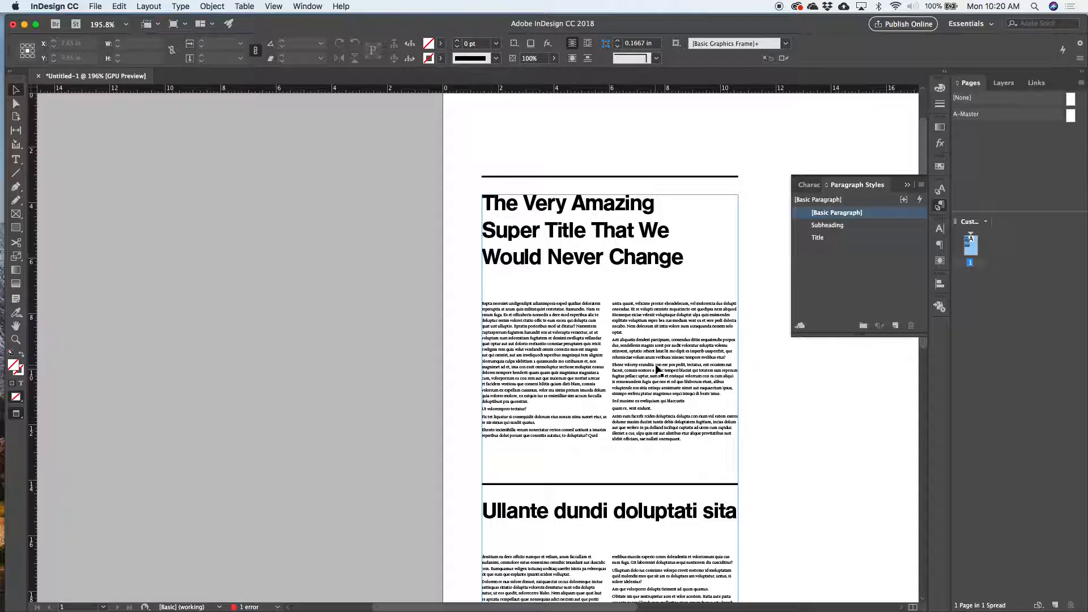
pyautogui.hscroll(10, 657, 369)
pyautogui.click(434, 311)
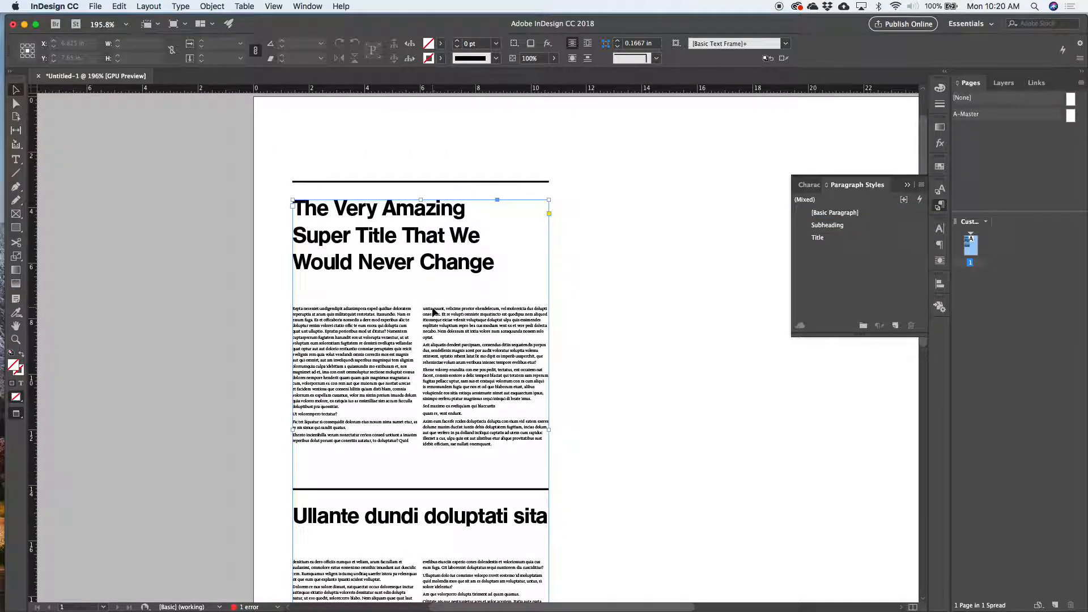
pyautogui.scroll(-2, 434, 311)
pyautogui.click(596, 298)
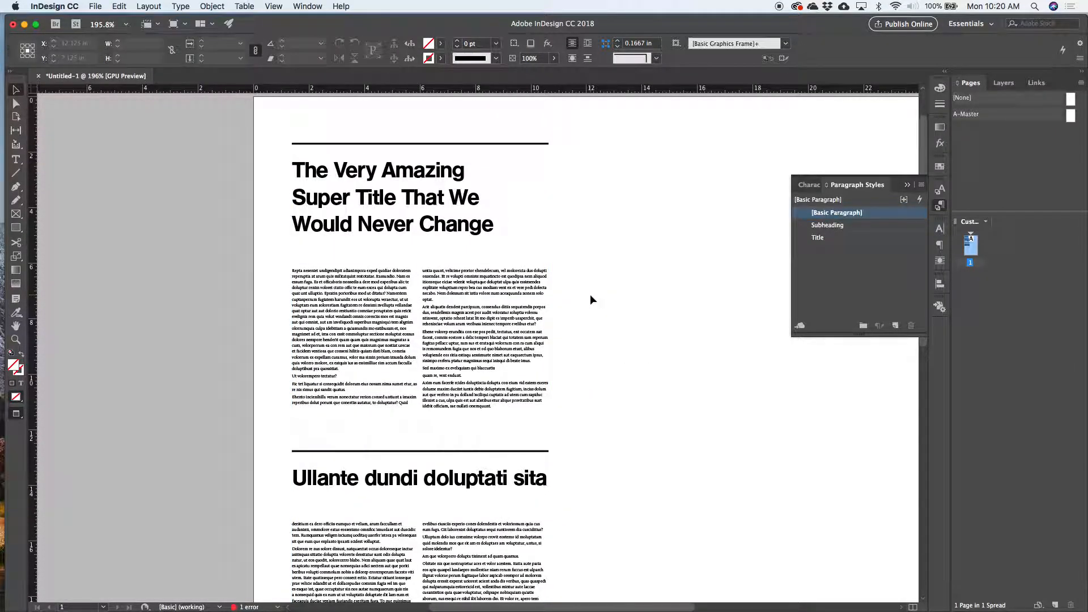
# - Draw an empty rectangular image frame about 8.875 × 6.825 in on the page, to the right of the text
pyautogui.scroll(-2, 590, 294)
pyautogui.hscroll(1, 590, 294)
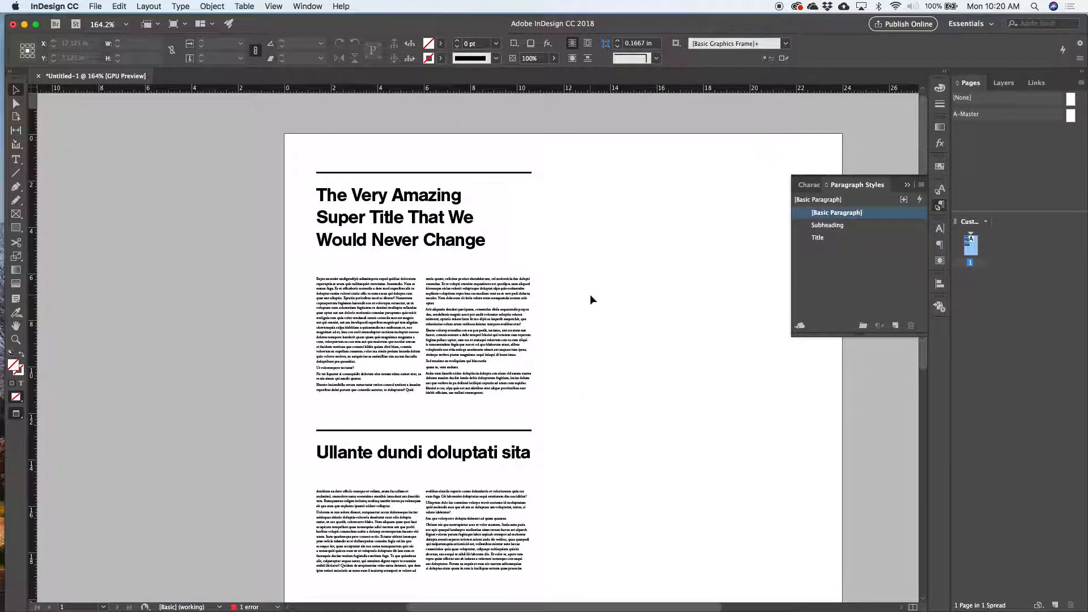
pyautogui.scroll(-1, 589, 295)
pyautogui.hscroll(1, 590, 294)
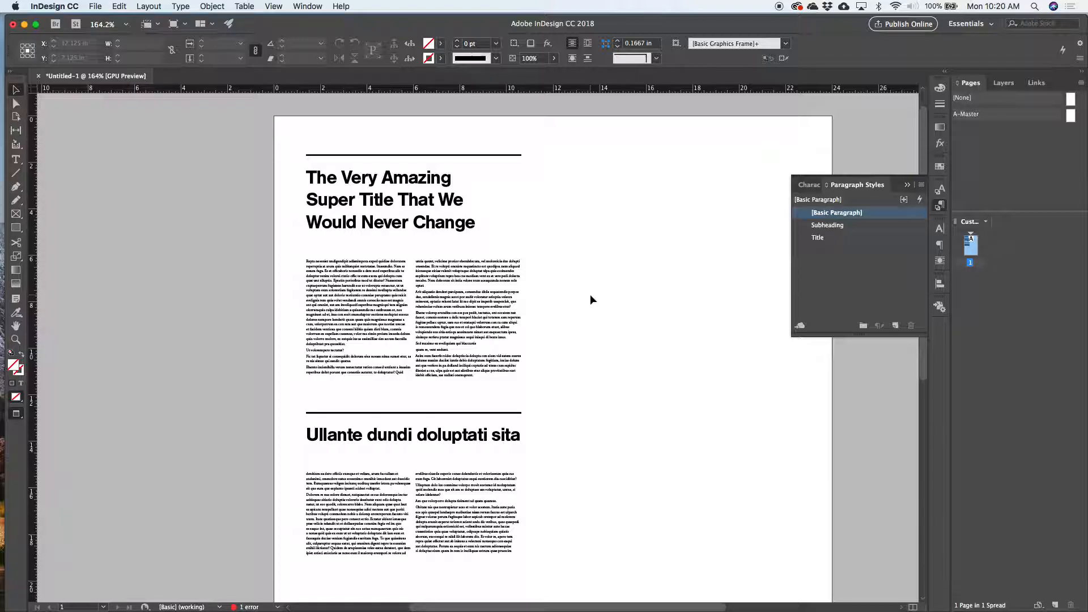
pyautogui.moveTo(553, 291); pyautogui.dragTo(435, 280)
pyautogui.press('f')
pyautogui.moveTo(454, 178); pyautogui.dragTo(660, 337)
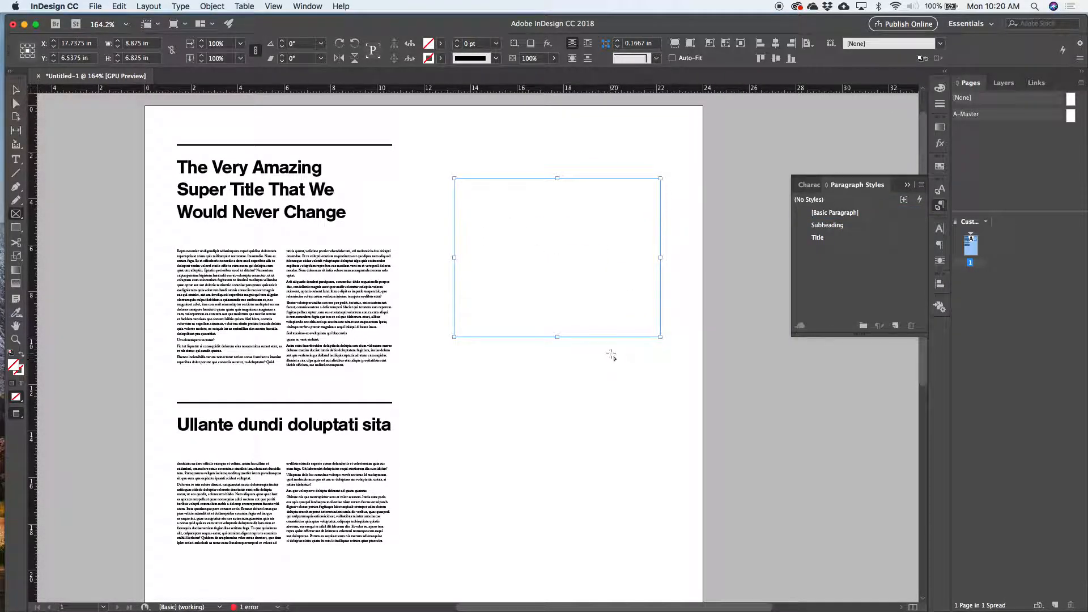
# - Search for "ytho" and place ResumeDemo_yTho.jpg in the new image frame
pyautogui.press('v')
pyautogui.click(597, 350)
pyautogui.click(574, 316)
pyautogui.press('super+d')
pyautogui.click(797, 114)
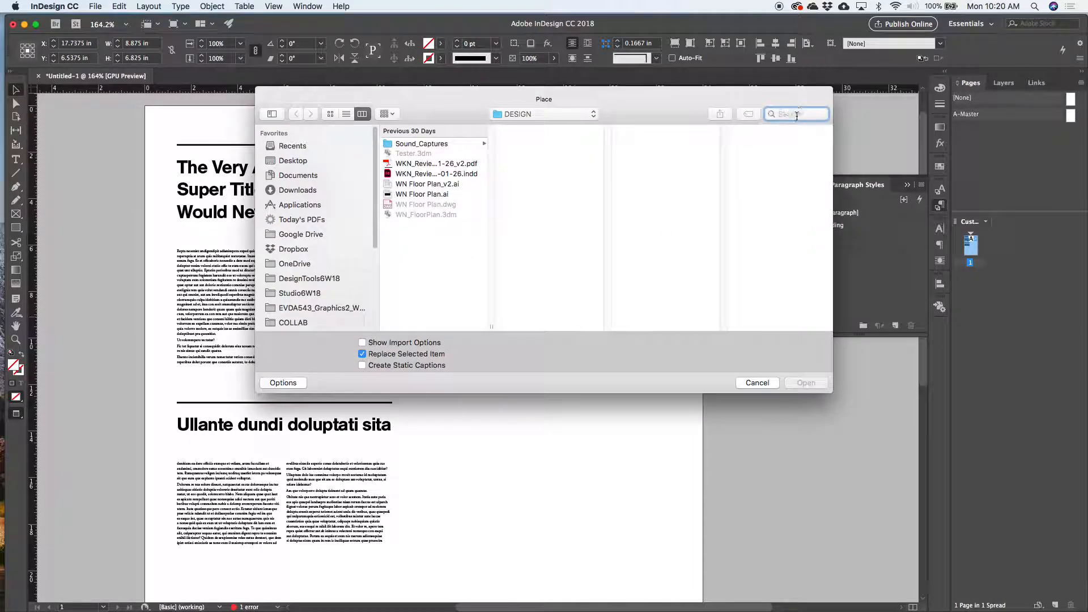
pyautogui.write('ytho')
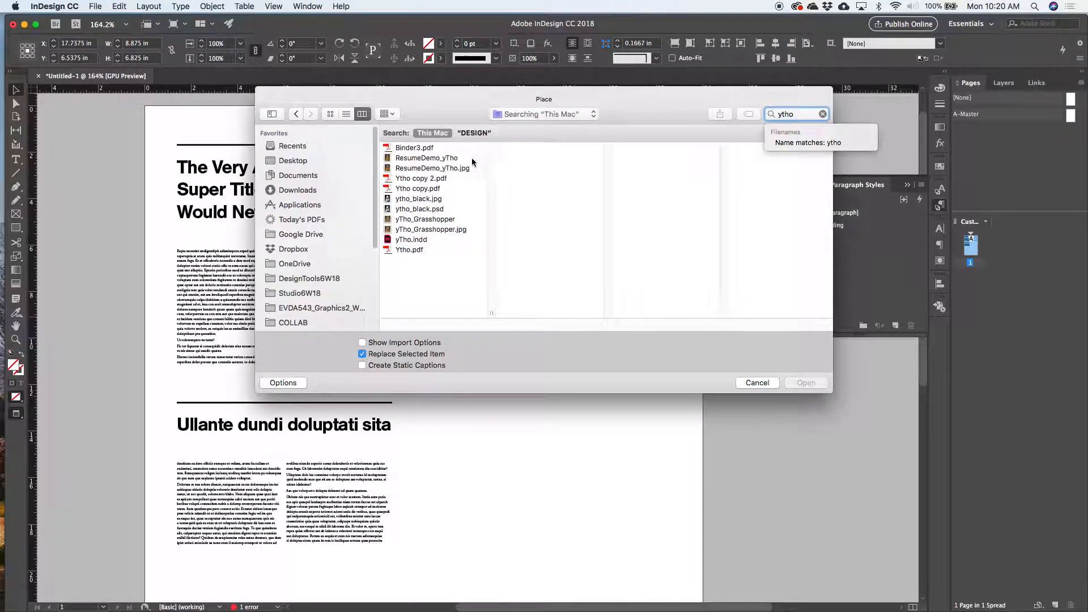
pyautogui.click(434, 167)
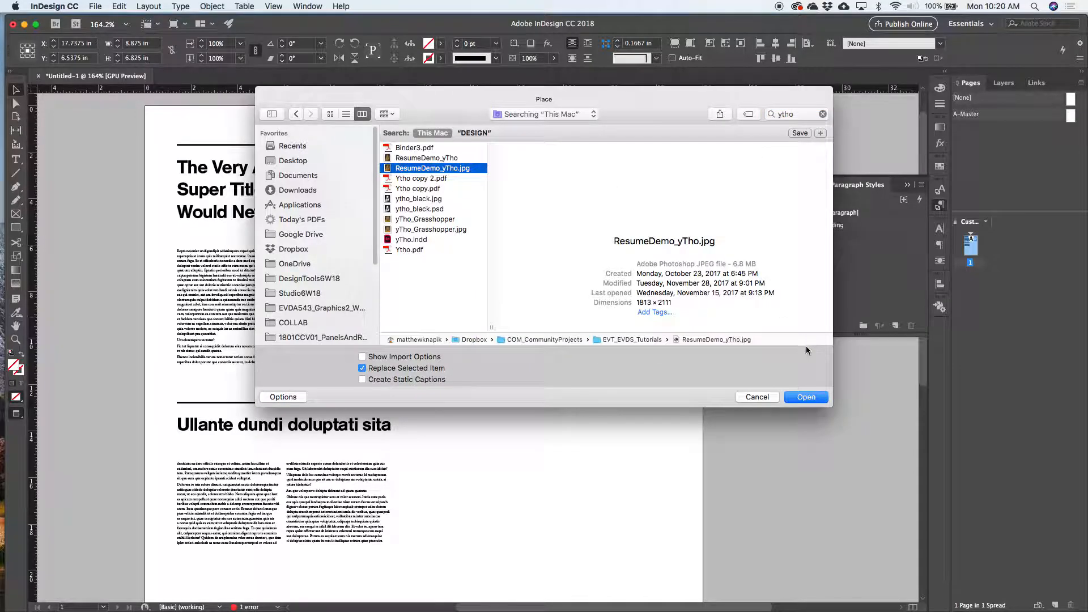
pyautogui.click(805, 396)
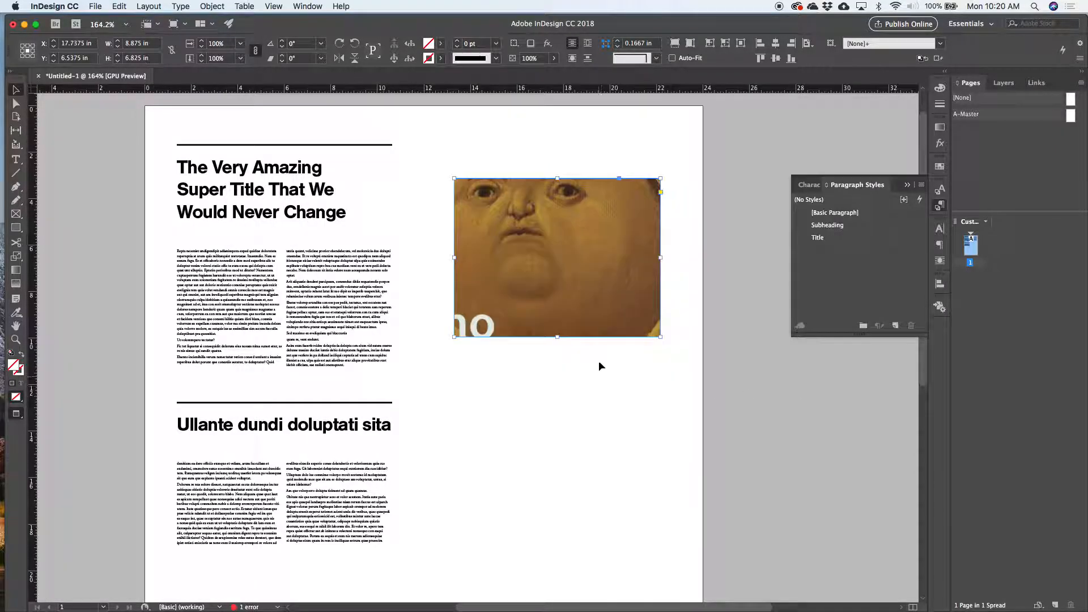
# - Fill the frame proportionally with the placed picture and reposition the picture inside it
pyautogui.moveTo(546, 262); pyautogui.dragTo(590, 258)
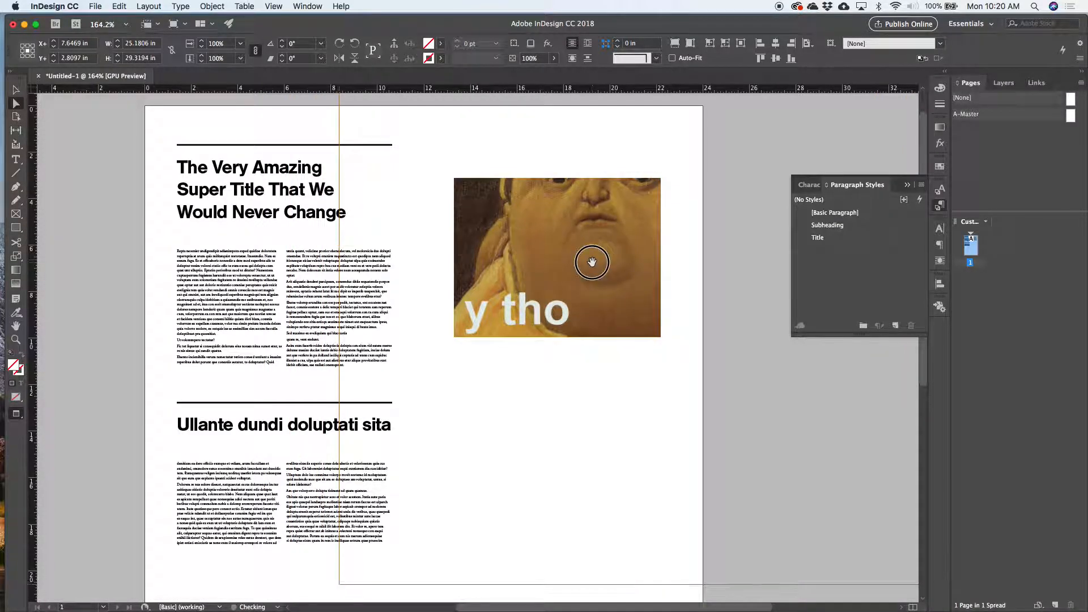
pyautogui.click(675, 45)
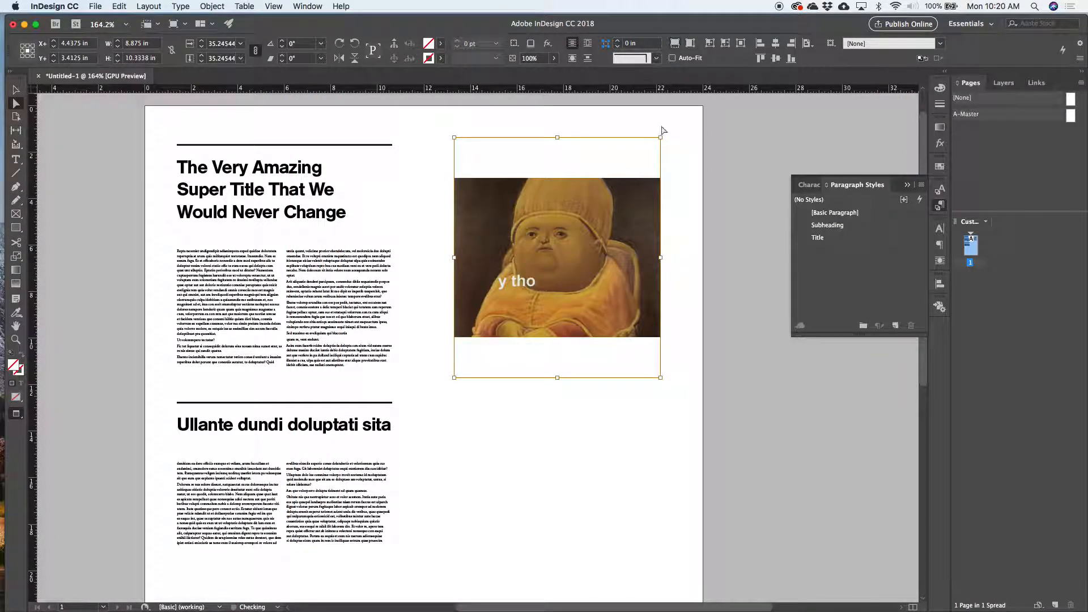
pyautogui.moveTo(592, 300); pyautogui.dragTo(572, 269)
# - Move the image frame to about X 16.8125 in, Y 5.7625 in, level with the text frame, and show the guides and frame edges
pyautogui.press('v')
pyautogui.click(703, 311)
pyautogui.click(587, 306)
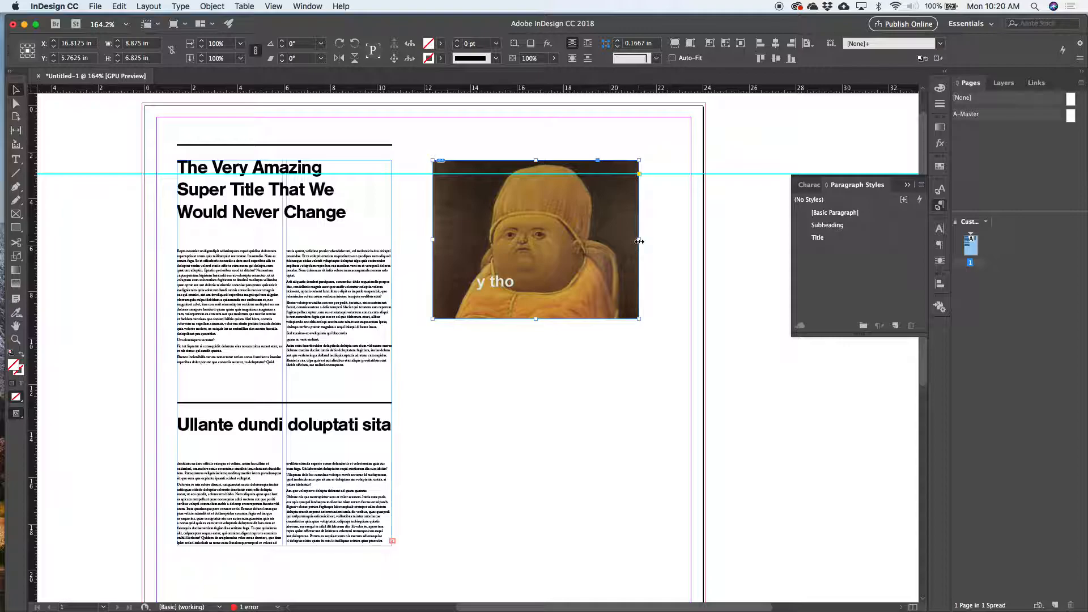
pyautogui.click(668, 263)
# - Draw a small text frame just below the picture and start entering its text
pyautogui.scroll(-1, 603, 355)
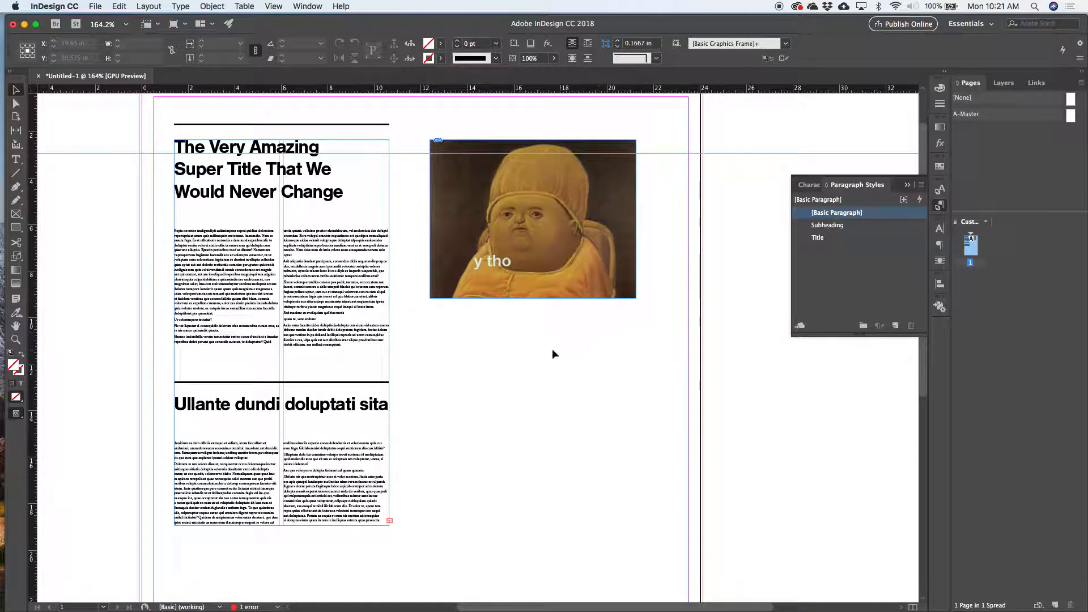
pyautogui.moveTo(472, 316); pyautogui.dragTo(595, 342)
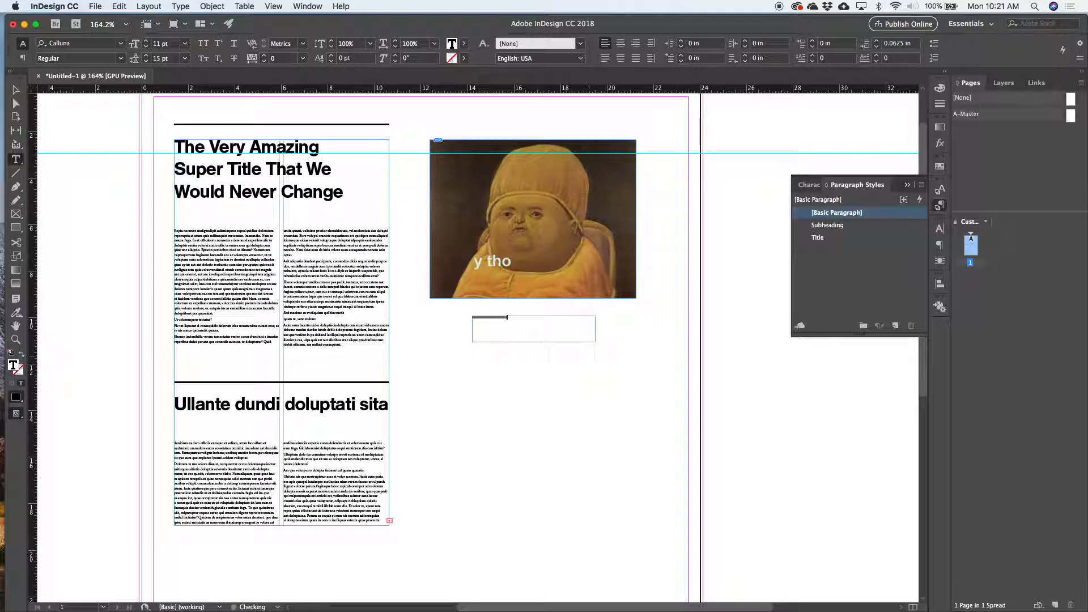
# - Move the image label's text frame directly below the picture so its text ends at the picture's right edge
pyautogui.press('Escape')
pyautogui.scroll(5, 535, 327)
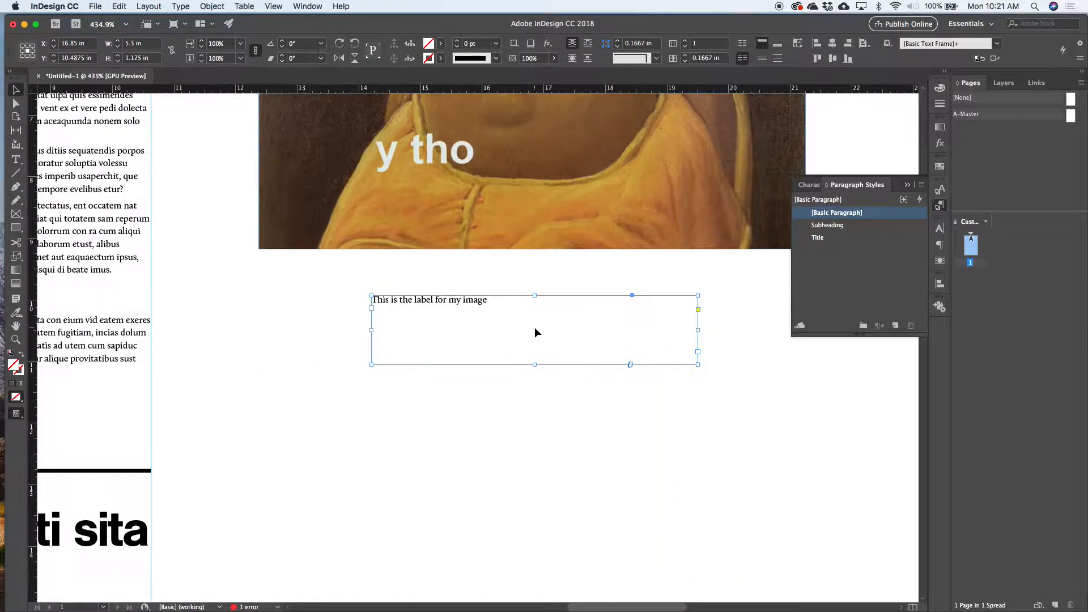
pyautogui.moveTo(408, 397); pyautogui.dragTo(731, 360)
pyautogui.click(674, 469)
pyautogui.scroll(-3, 655, 450)
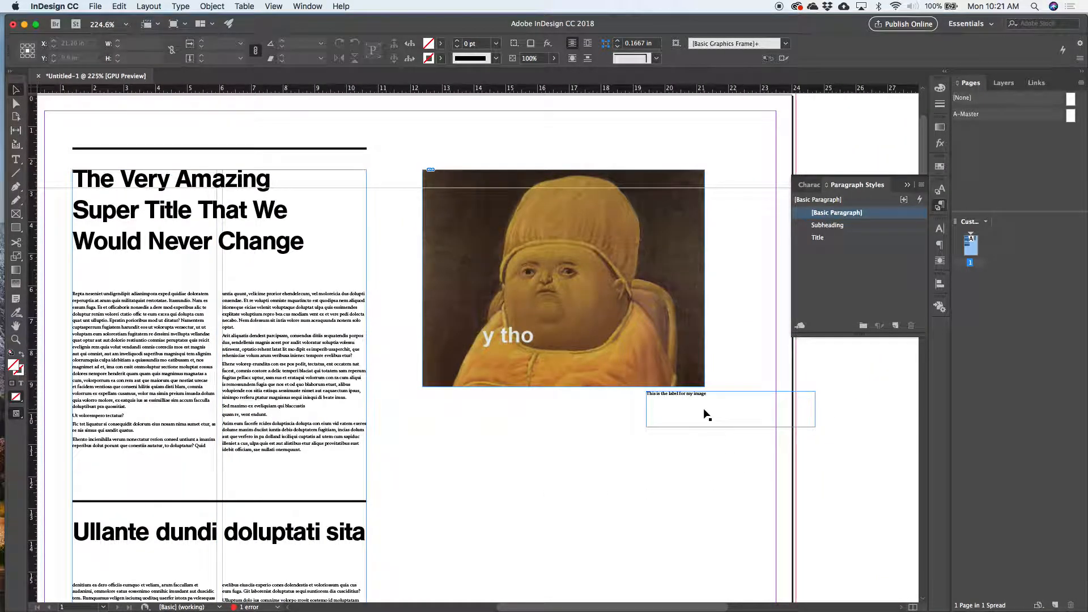
# - Duplicate the picture together with its label and place the copy lower in the same column
pyautogui.scroll(-2, 698, 413)
pyautogui.scroll(-1, 699, 414)
pyautogui.click(633, 265)
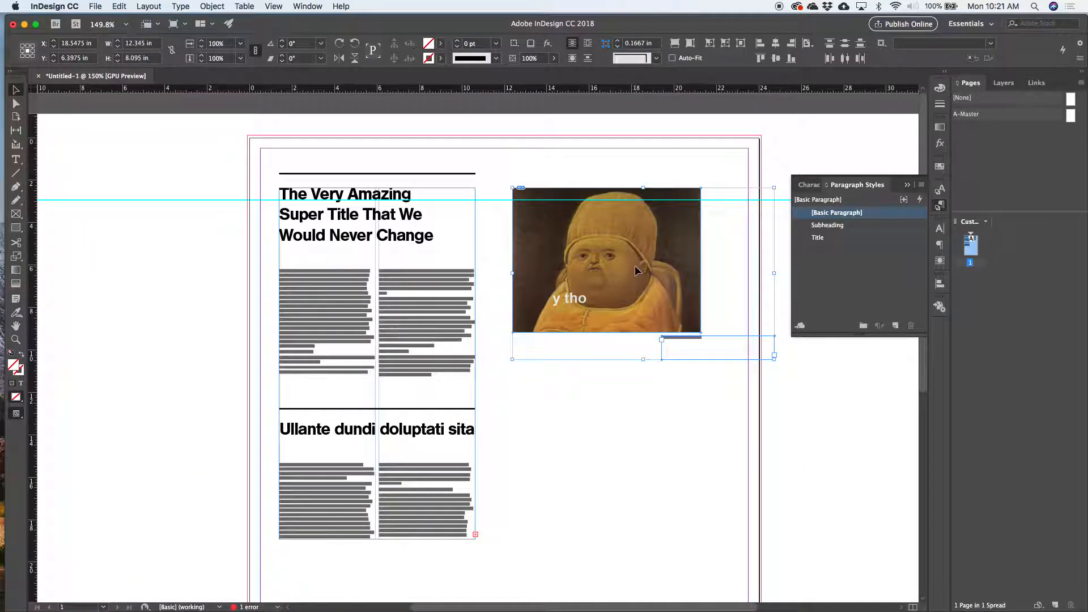
pyautogui.press('v')
pyautogui.moveTo(623, 305); pyautogui.dragTo(619, 498)
pyautogui.click(674, 559)
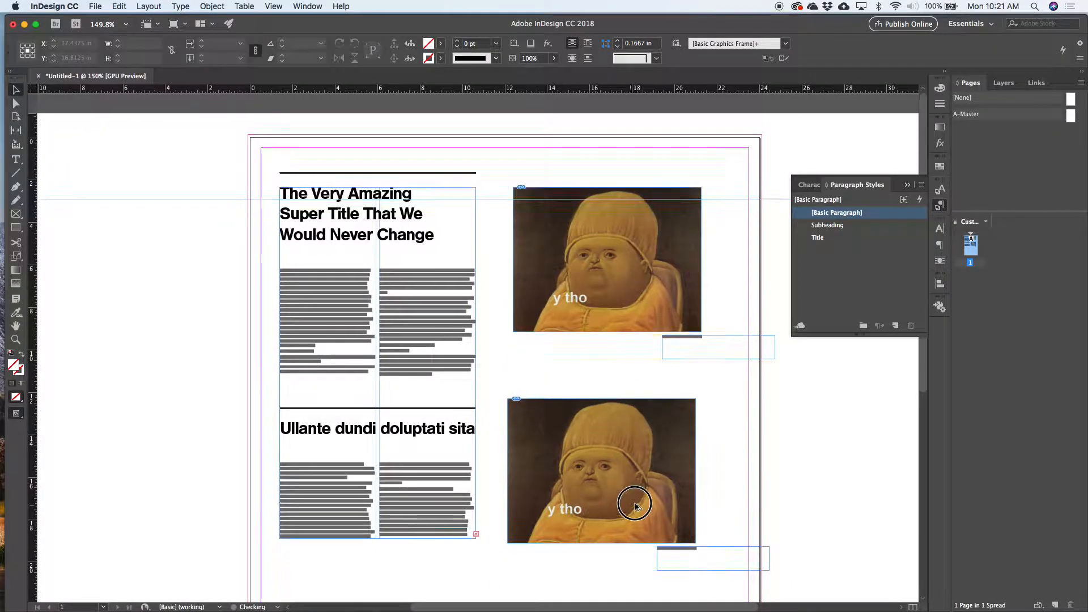
# - Show the page in preview mode and line up the duplicated picture and label with the originals above
pyautogui.scroll(-3, 675, 558)
pyautogui.moveTo(682, 454); pyautogui.dragTo(683, 449)
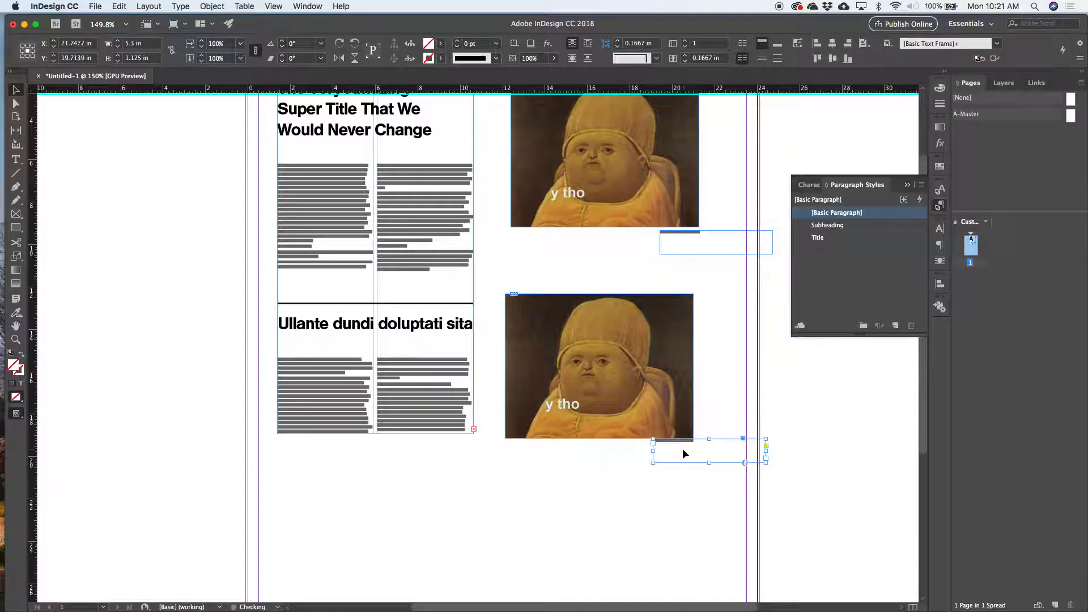
pyautogui.click(747, 295)
pyautogui.press('w')
pyautogui.moveTo(747, 294); pyautogui.dragTo(697, 313)
pyautogui.scroll(5, 697, 313)
pyautogui.scroll(1, 697, 313)
pyautogui.moveTo(624, 314); pyautogui.dragTo(494, 592)
pyautogui.scroll(3, 483, 534)
pyautogui.moveTo(477, 396); pyautogui.dragTo(487, 395)
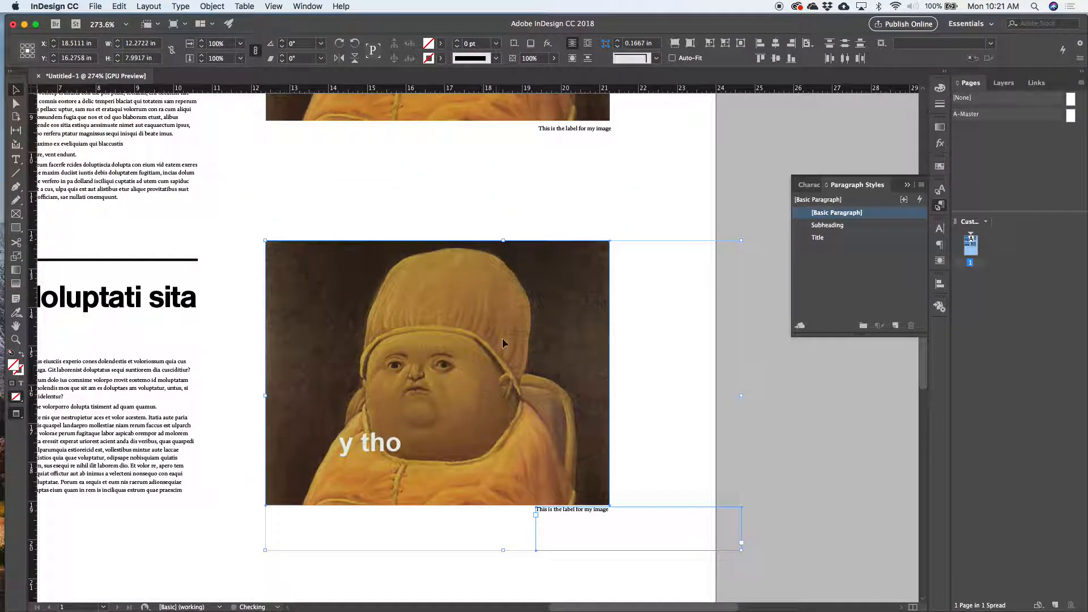
pyautogui.click(559, 219)
# - Move the lower label into the empty space below its picture and open its Text Frame Options
pyautogui.scroll(-4, 562, 199)
pyautogui.scroll(2, 562, 199)
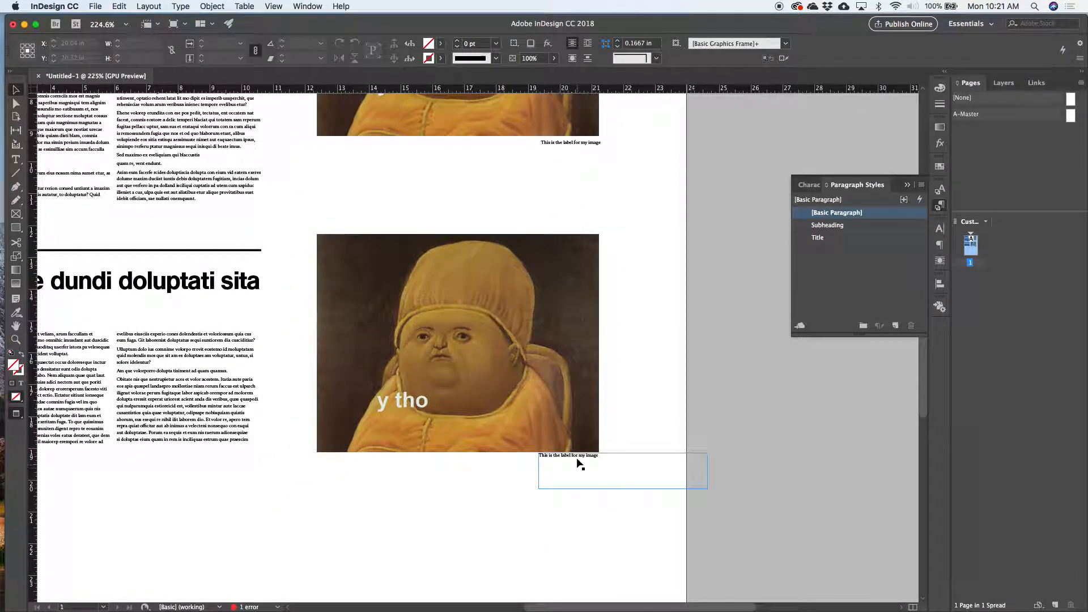
pyautogui.moveTo(574, 458); pyautogui.dragTo(426, 484)
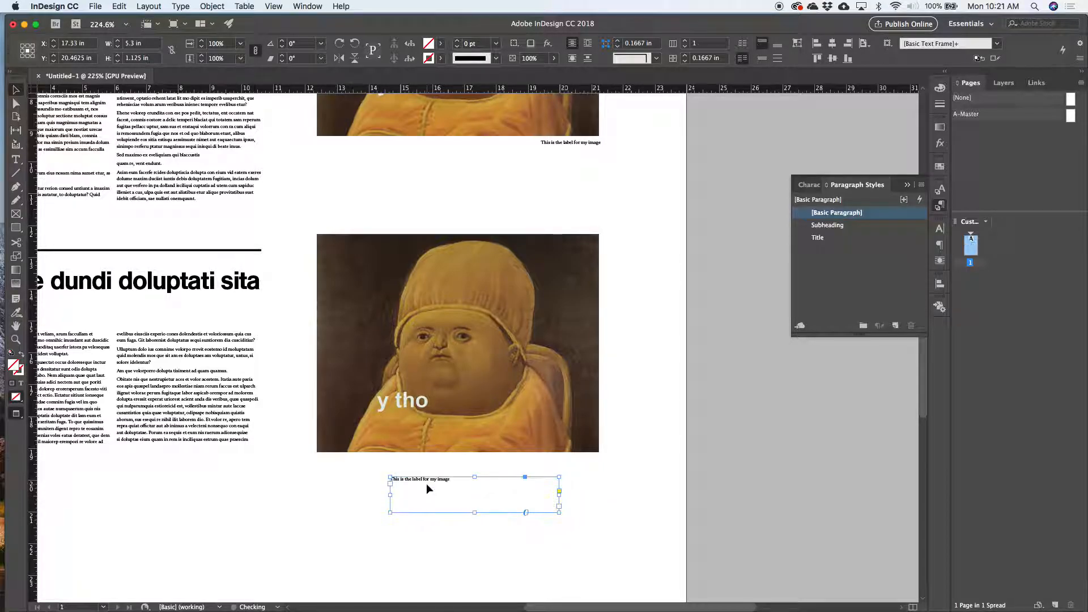
pyautogui.rightClick(427, 483)
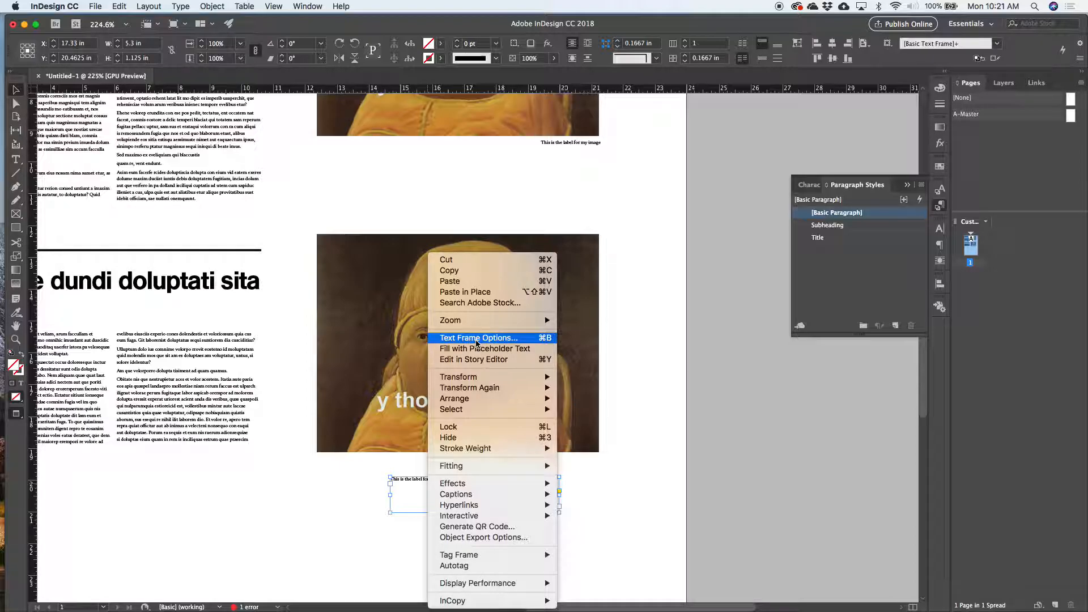
pyautogui.click(476, 337)
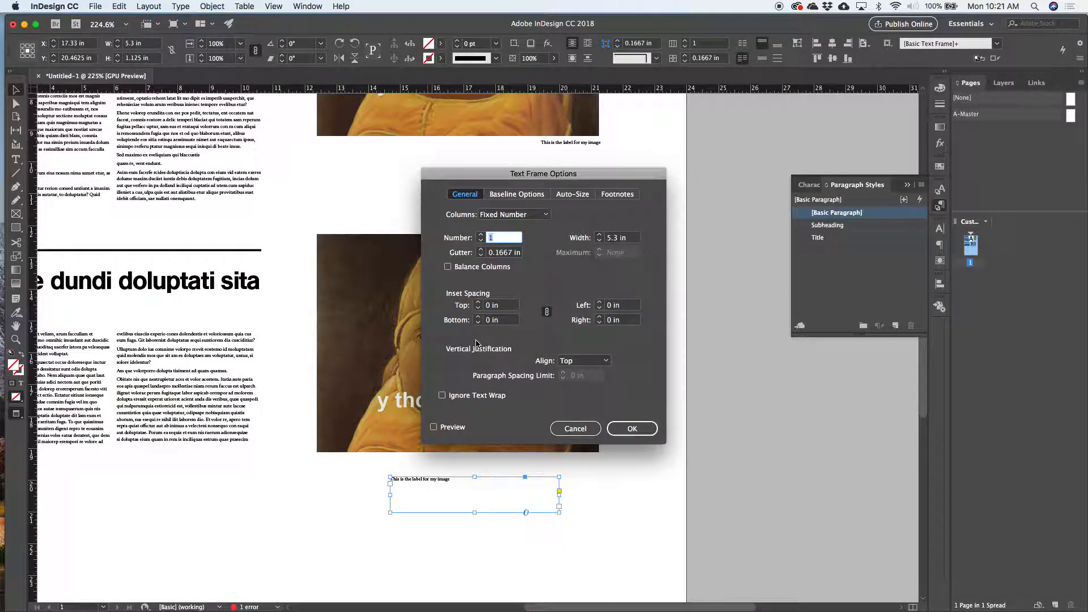
# - Try bottom vertical justification on the label frame with preview on, and set the alignment back to Top
pyautogui.click(582, 362)
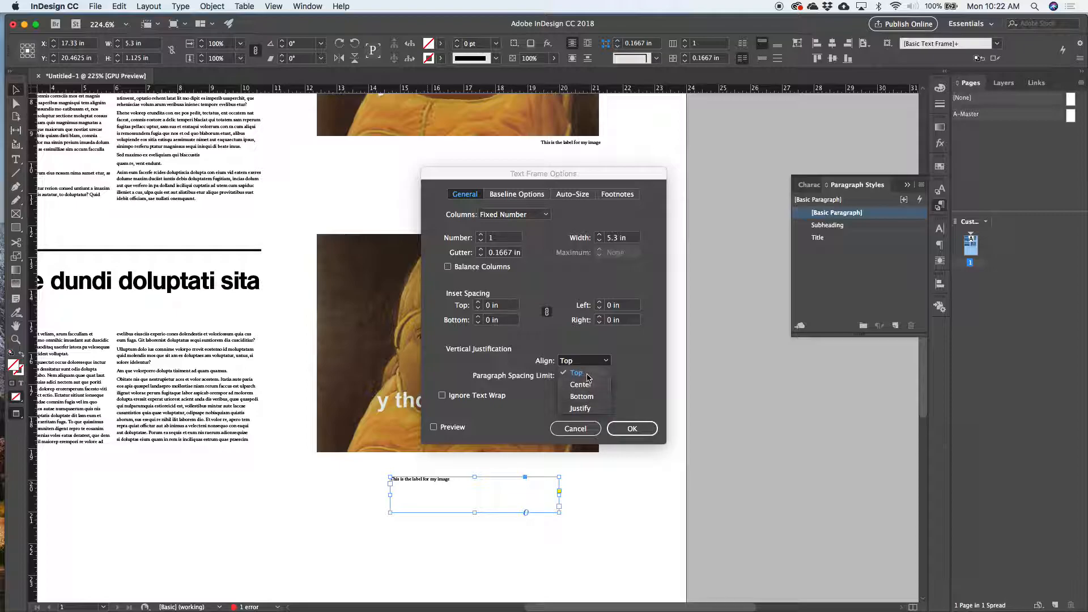
pyautogui.click(589, 399)
pyautogui.click(452, 427)
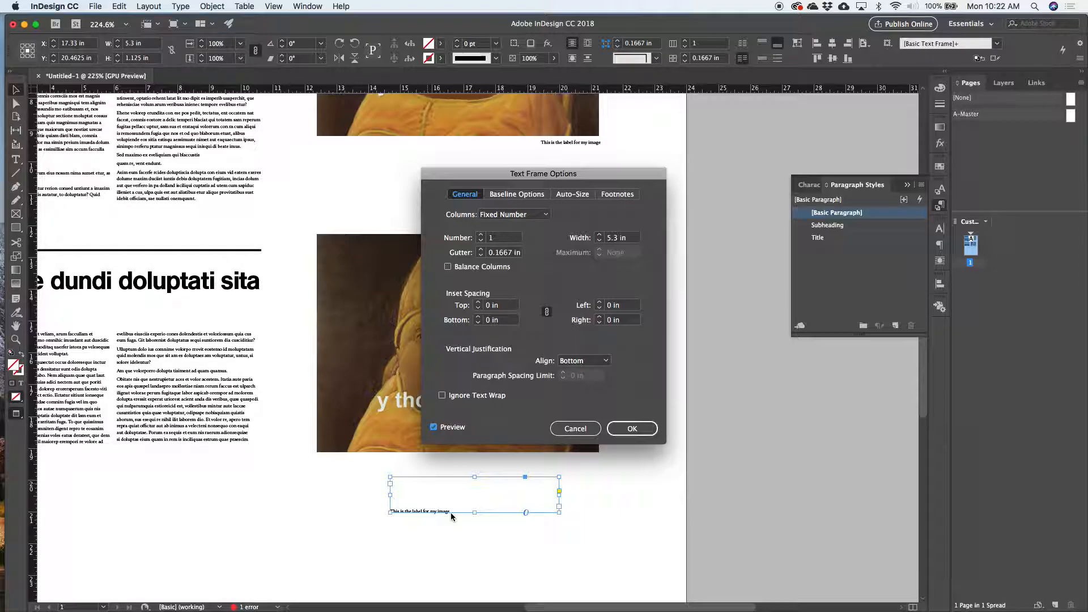
pyautogui.click(588, 361)
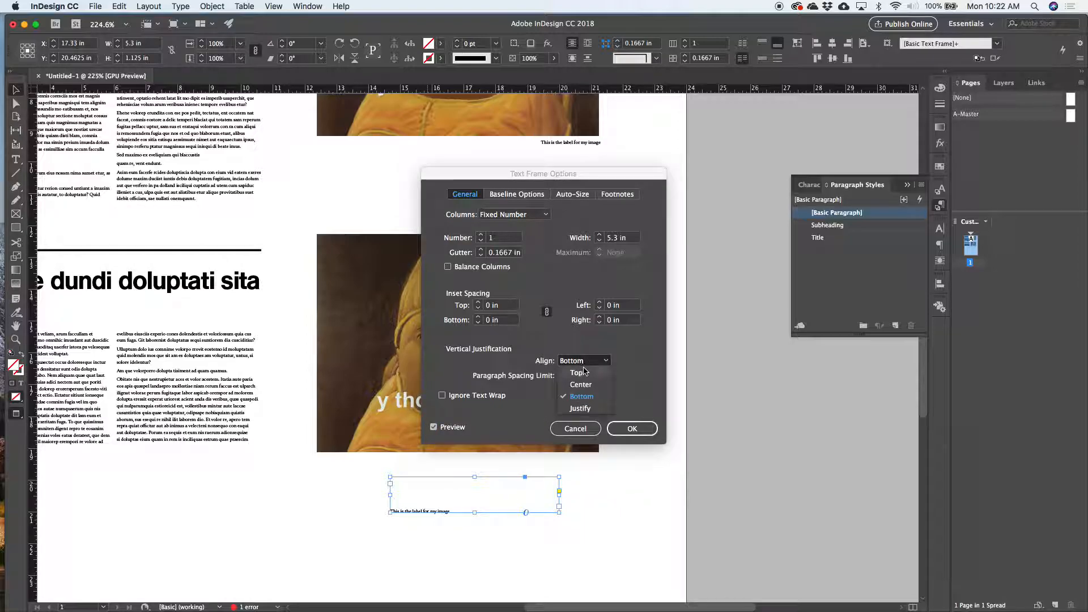
pyautogui.click(577, 372)
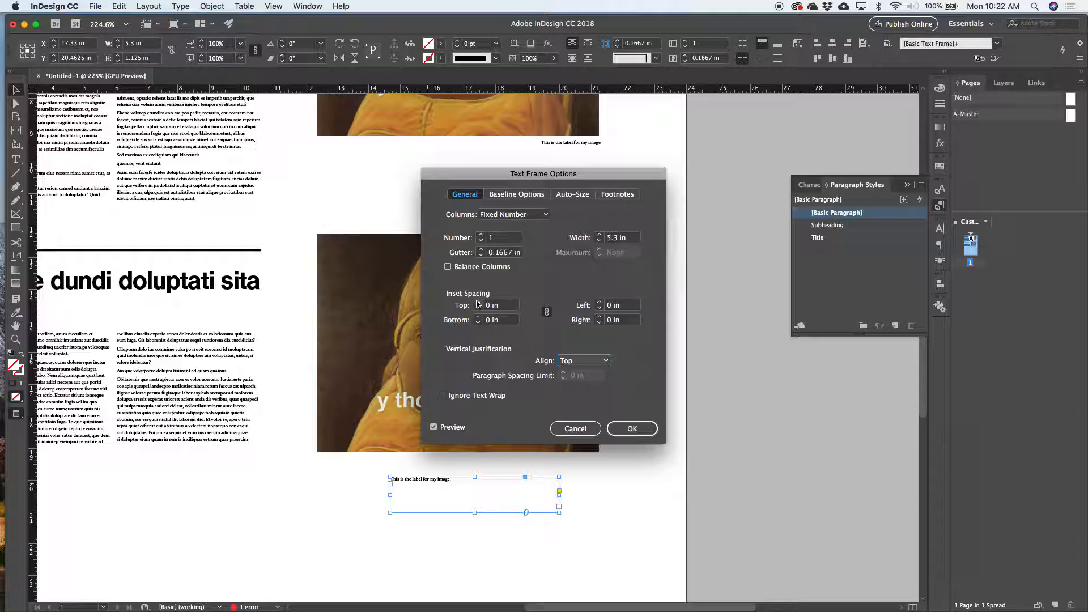
# - Unlink the inset spacing values and set the label frame's top inset to 0.1875 in
pyautogui.click(549, 313)
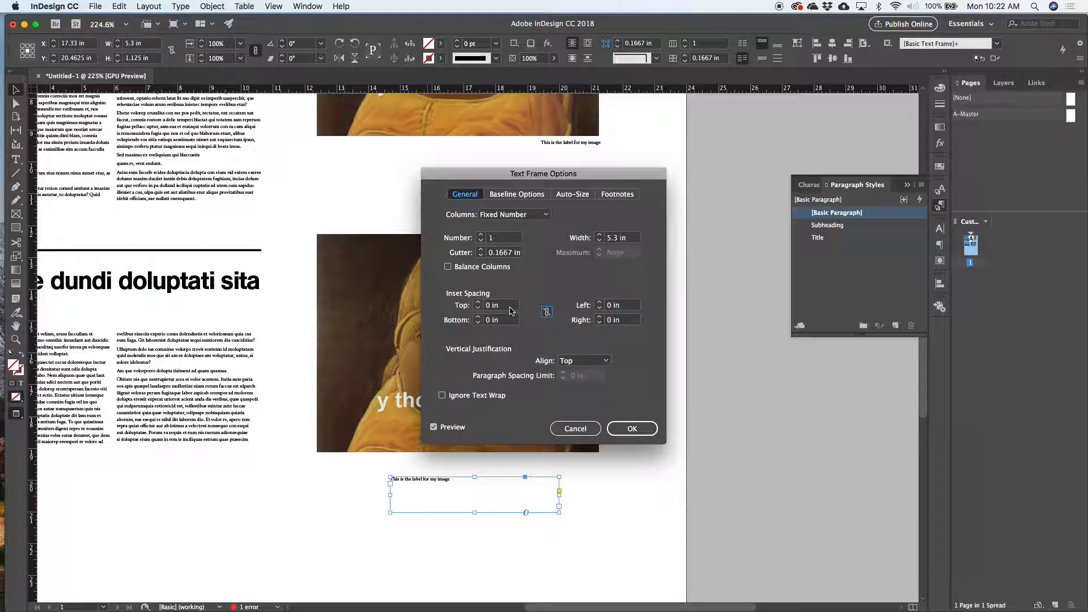
pyautogui.click(479, 306)
pyautogui.click(479, 303)
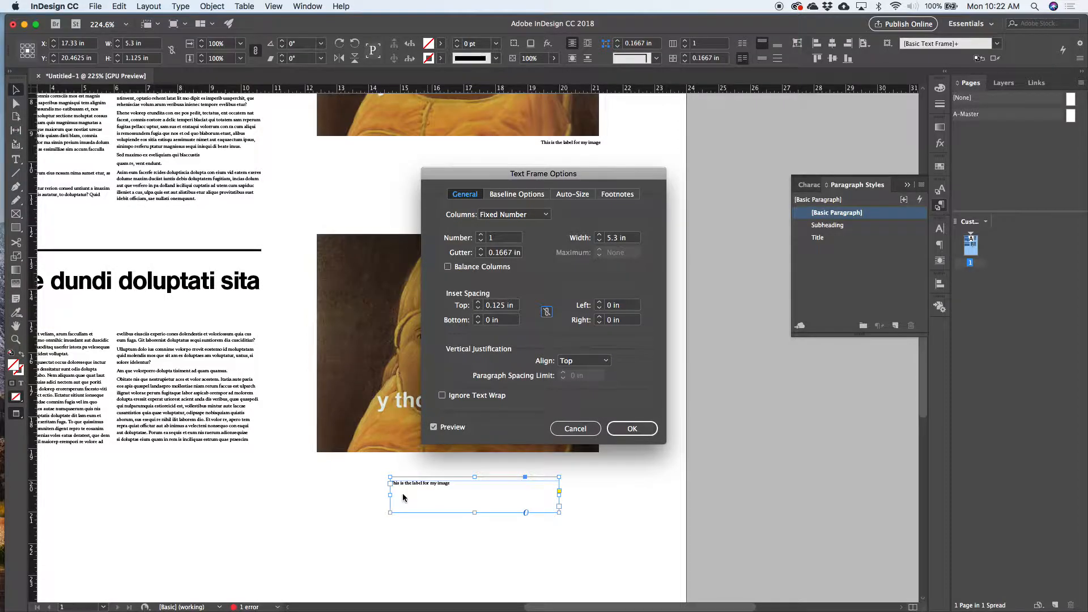
pyautogui.scroll(3, 402, 493)
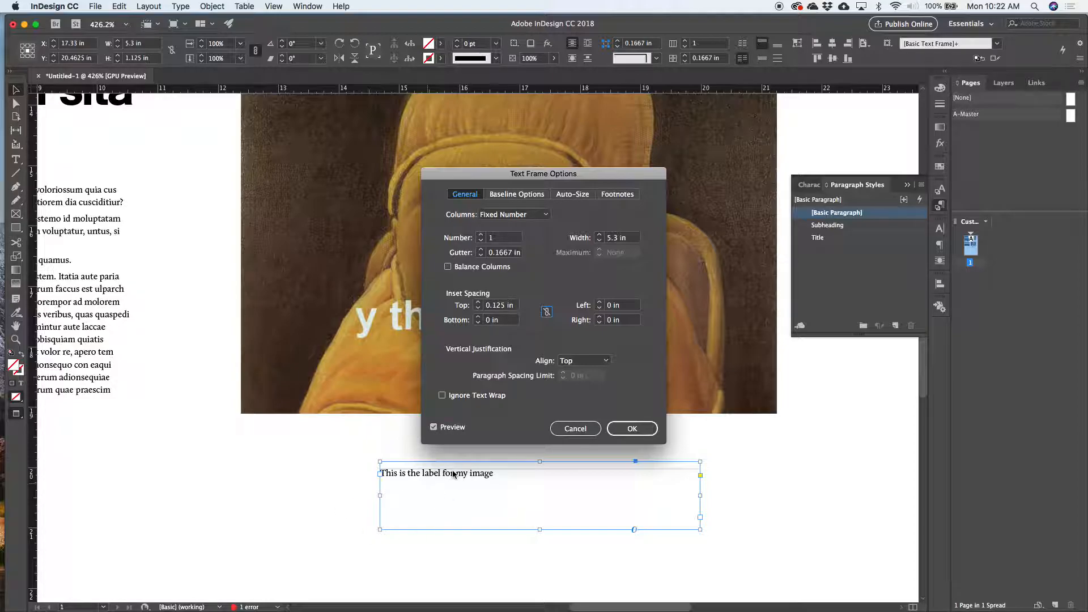
pyautogui.click(479, 303)
# - Try out the bottom and left insets, return both to 0 in, and apply the text frame options
pyautogui.click(479, 318)
pyautogui.click(478, 322)
pyautogui.click(599, 303)
pyautogui.click(599, 302)
pyautogui.click(599, 303)
pyautogui.click(599, 308)
pyautogui.click(599, 309)
pyautogui.click(599, 309)
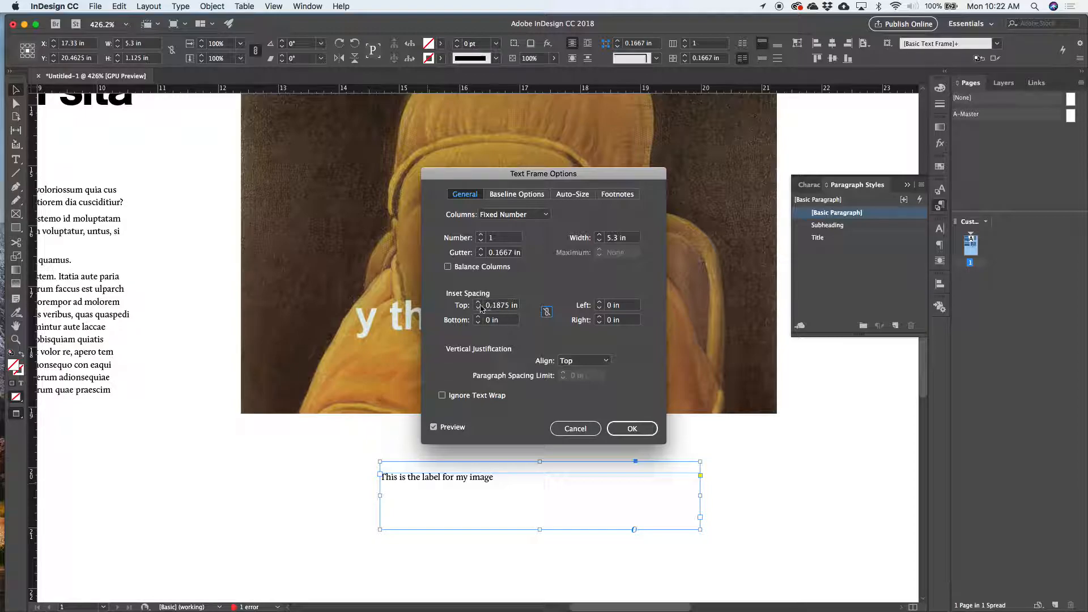
pyautogui.click(631, 429)
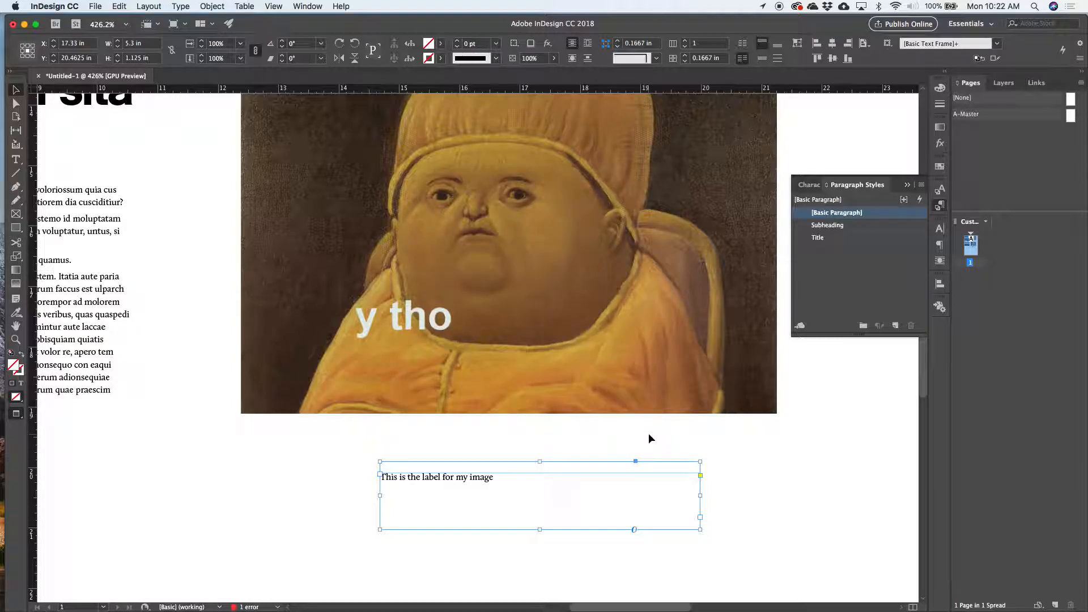
# - Right-align the lower label's text within its frame
pyautogui.click(939, 246)
pyautogui.click(828, 241)
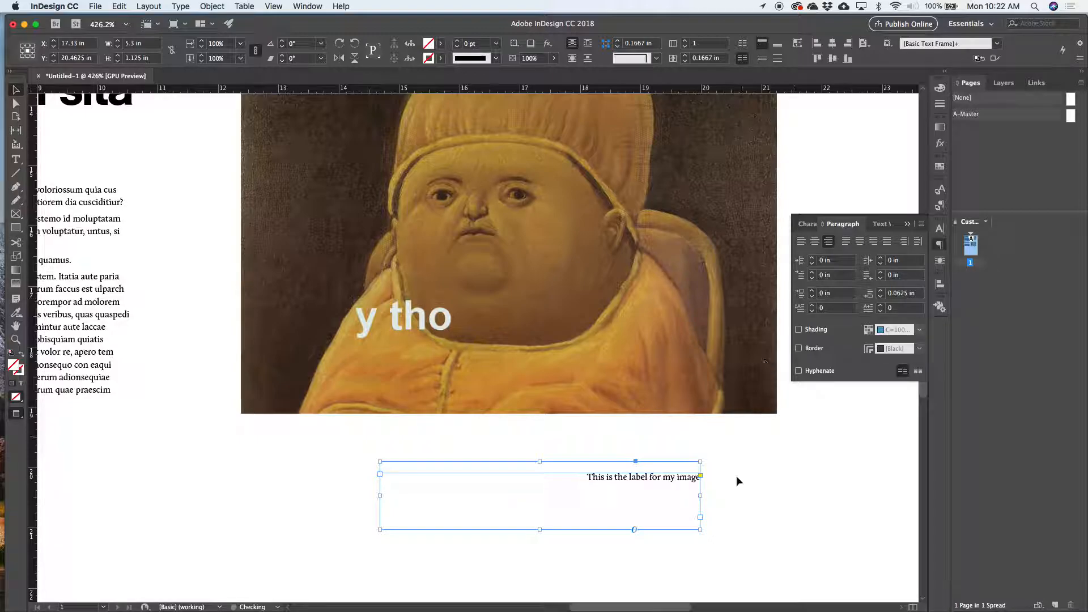
pyautogui.click(739, 504)
# - Place the label frame flush against the lower picture's bottom-right corner and fit the frame's height to the text
pyautogui.hscroll(2, 747, 478)
pyautogui.scroll(1, 747, 479)
pyautogui.click(611, 533)
pyautogui.moveTo(579, 533); pyautogui.dragTo(652, 489)
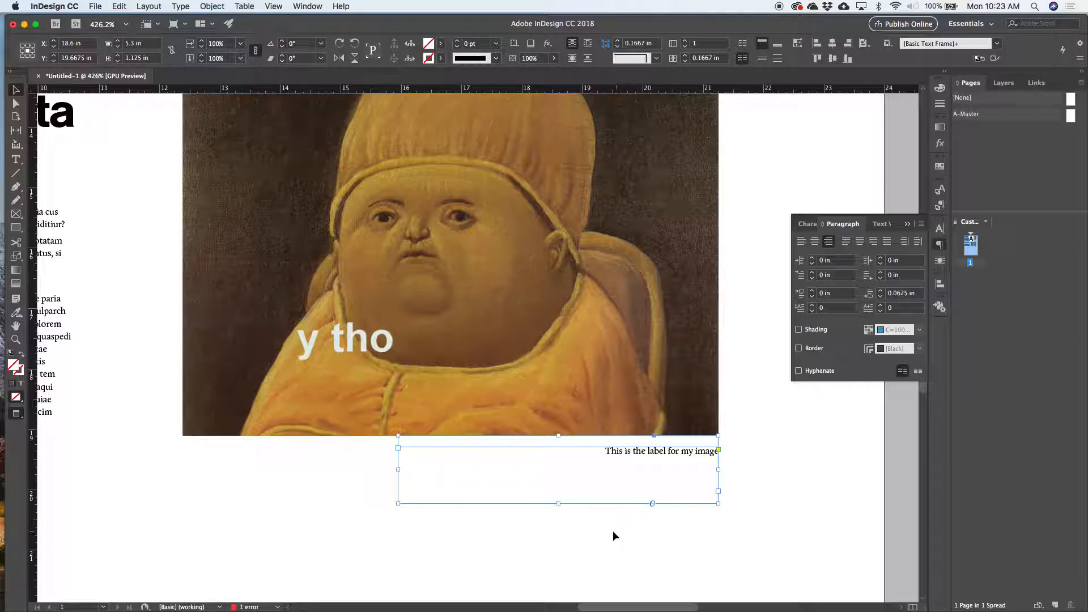
pyautogui.doubleClick(558, 503)
pyautogui.click(550, 533)
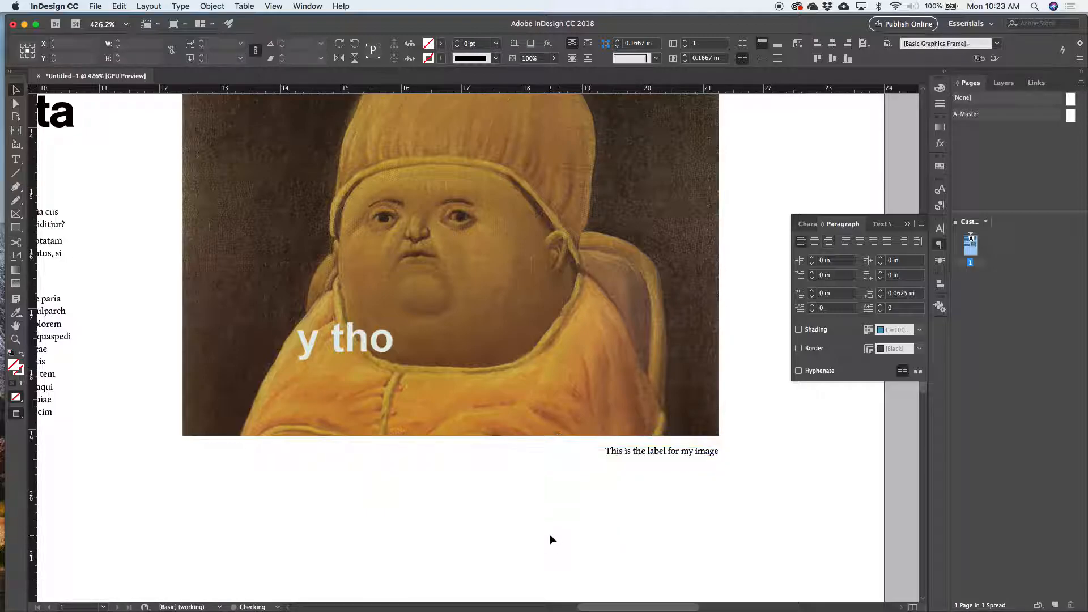
# - Delete the upper picture's label and replace it with a copy of the finished label from the lower picture
pyautogui.scroll(-5, 549, 534)
pyautogui.scroll(-3, 550, 534)
pyautogui.click(538, 469)
pyautogui.scroll(4, 537, 469)
pyautogui.hscroll(2, 537, 469)
pyautogui.click(565, 154)
pyautogui.press('Delete')
pyautogui.moveTo(544, 511); pyautogui.dragTo(539, 154)
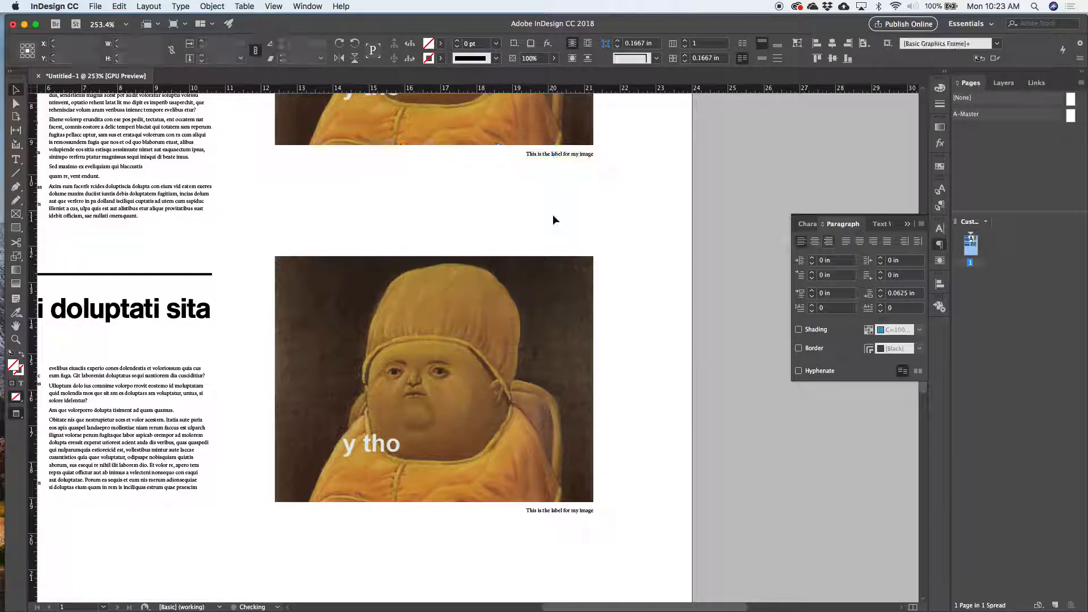
pyautogui.click(553, 215)
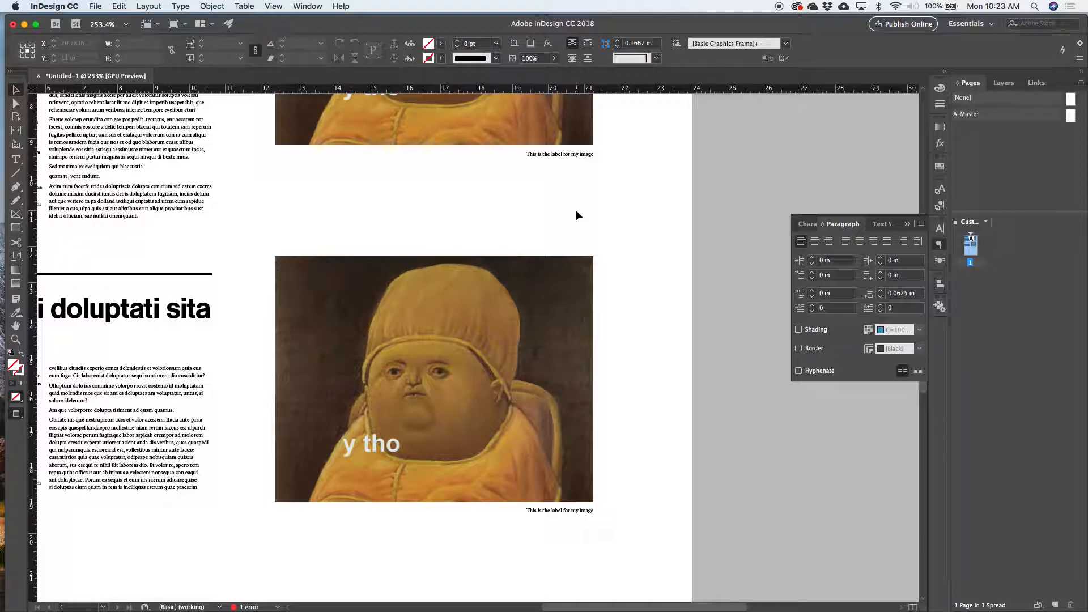
# - Review the inset settings in the upper label's Text Frame Options without changing them
pyautogui.click(571, 155)
pyautogui.click(540, 165)
pyautogui.doubleClick(547, 159)
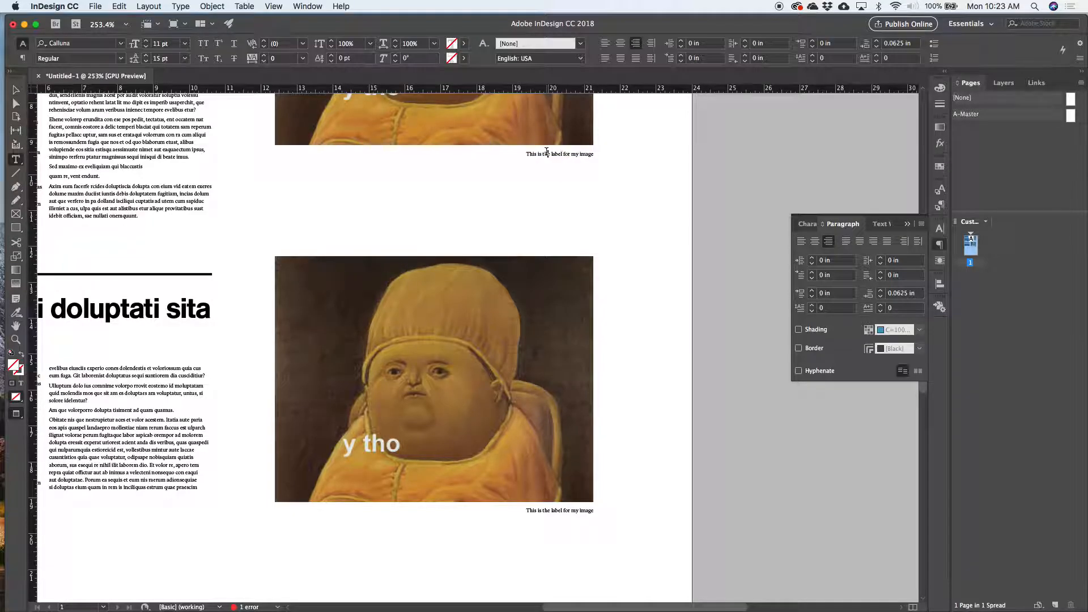
pyautogui.press('Escape')
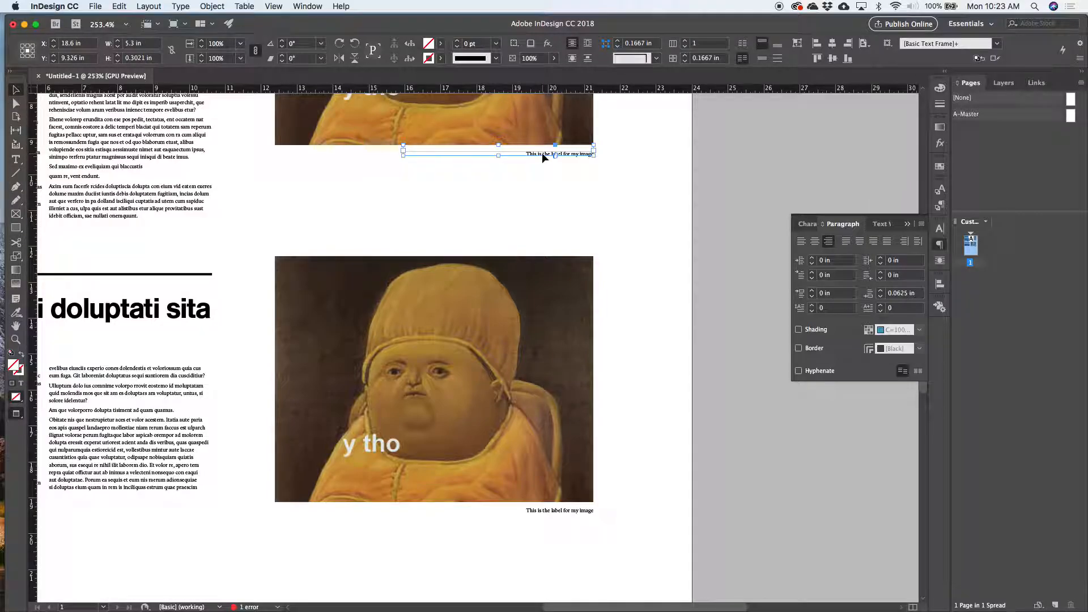
pyautogui.press('super+b')
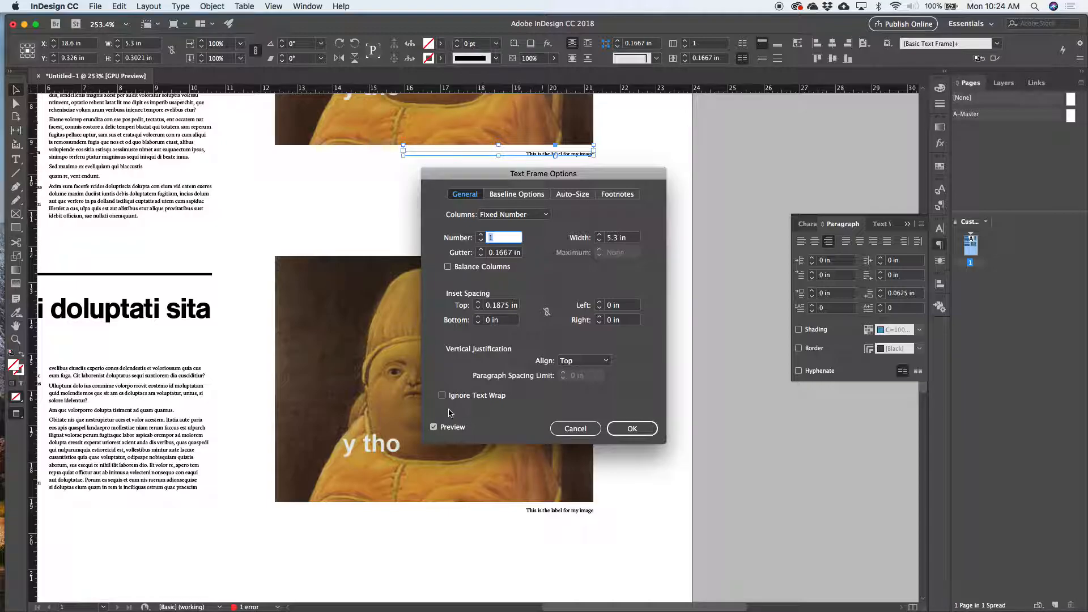
pyautogui.click(575, 429)
# - Move the lower picture up slightly and wrap text around its bounding box with a 0.25 in offset on all sides
pyautogui.click(389, 356)
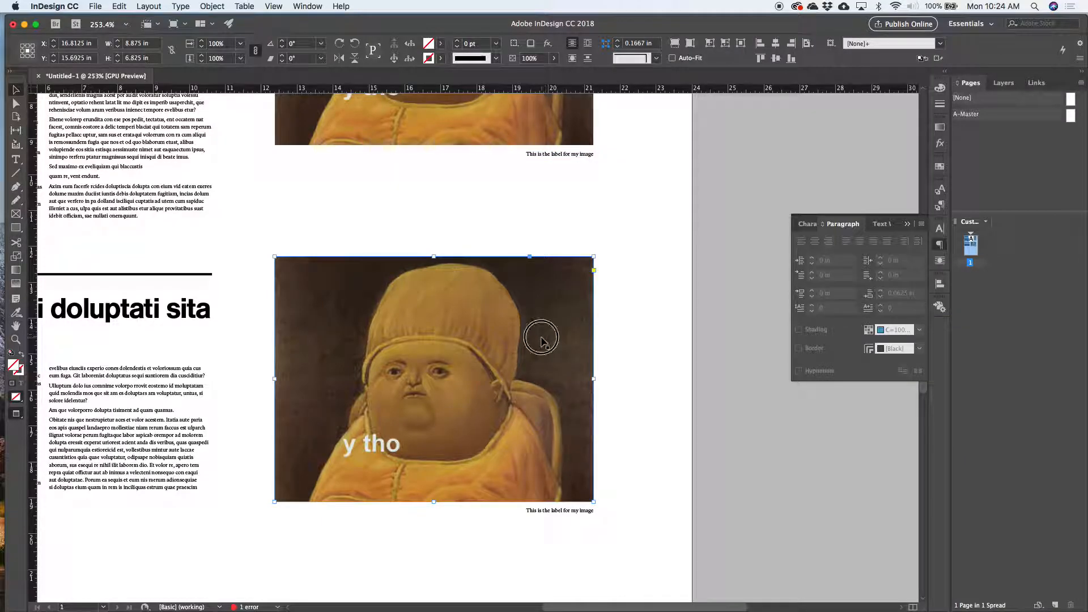
pyautogui.moveTo(541, 340); pyautogui.dragTo(541, 319)
pyautogui.click(940, 261)
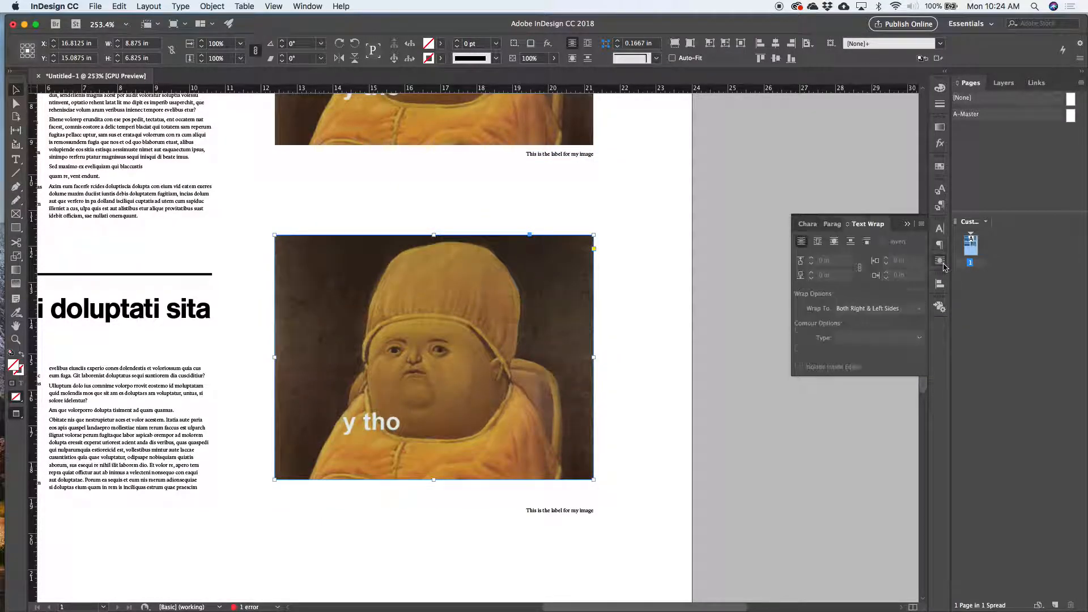
pyautogui.click(819, 244)
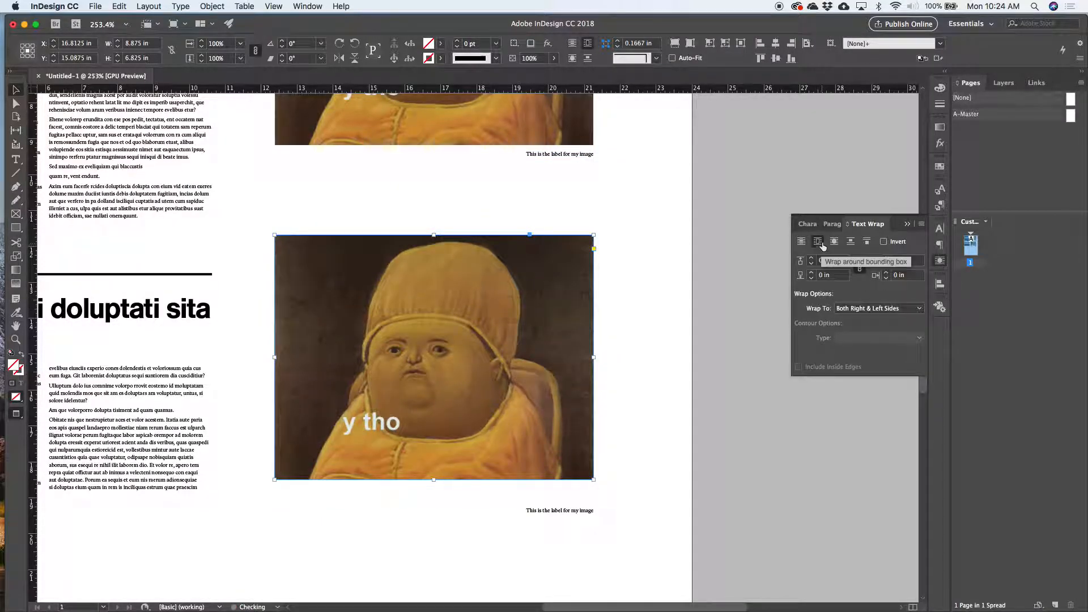
pyautogui.click(811, 258)
pyautogui.click(811, 260)
pyautogui.click(811, 260)
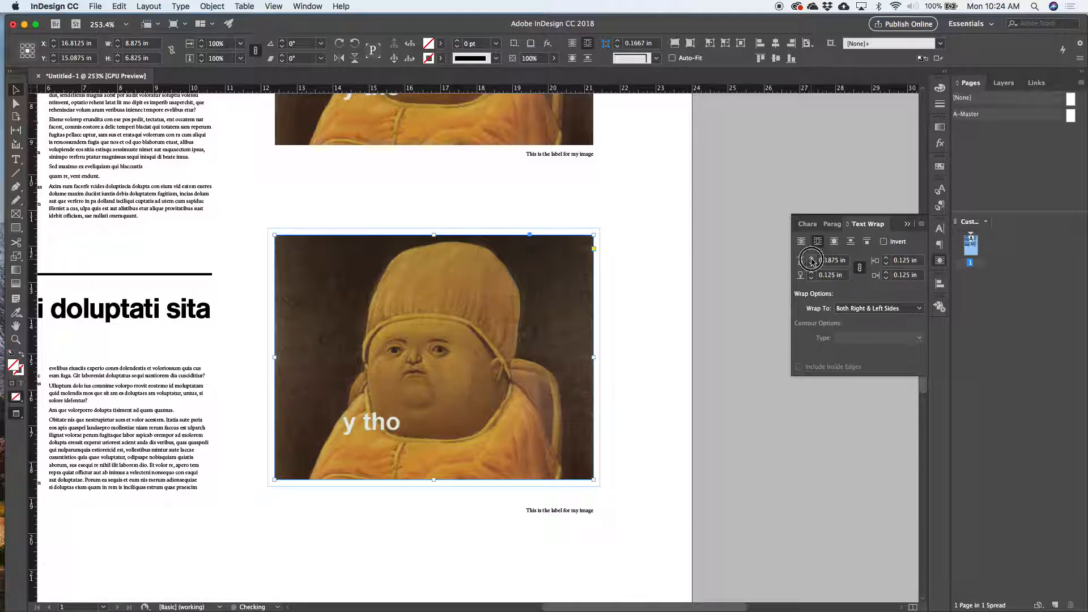
# - Shrink the lower picture and its frame to about 3.89 by 2.99 in and place it across the lower article's two text columns
pyautogui.hscroll(-5, 424, 385)
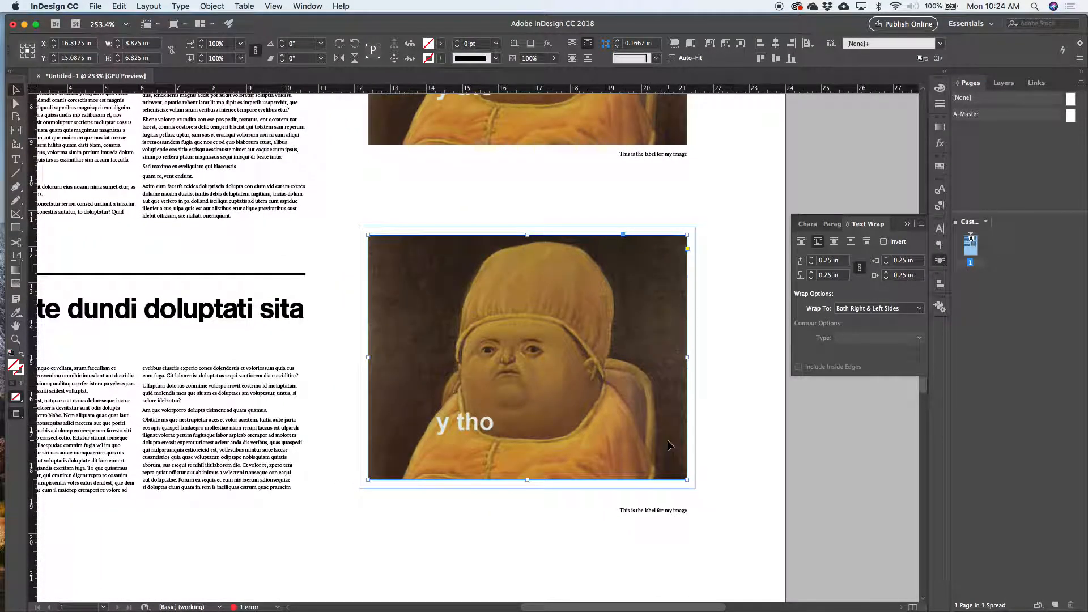
pyautogui.moveTo(686, 478); pyautogui.dragTo(507, 318)
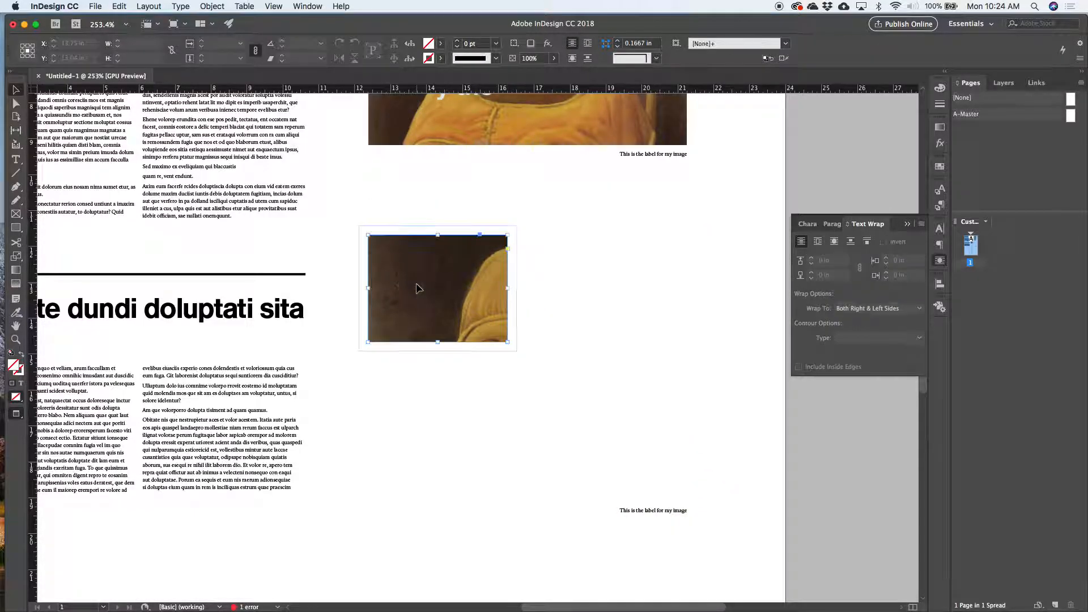
pyautogui.click(677, 43)
pyautogui.click(597, 255)
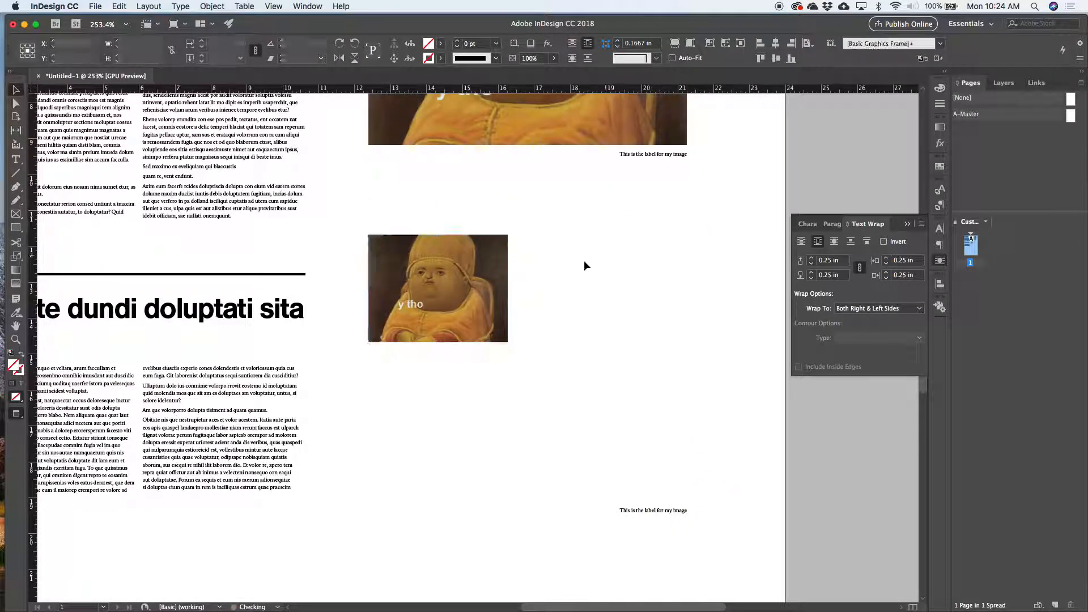
pyautogui.moveTo(427, 308); pyautogui.dragTo(252, 450)
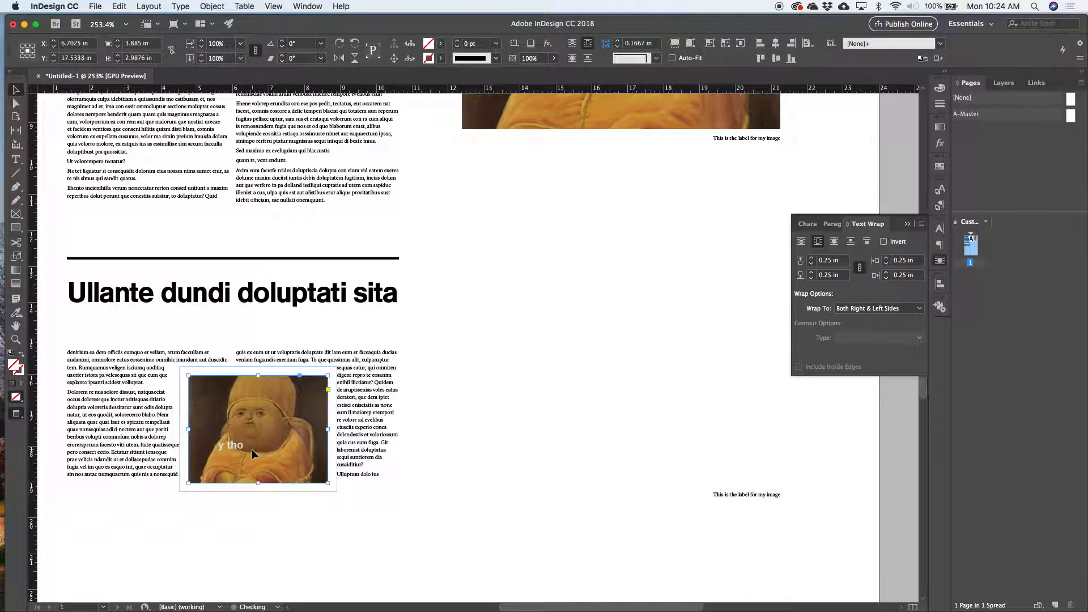
# - Move the picture label beneath the lower picture, flush with its right-hand edge, and make its text frame ignore text wrap
pyautogui.click(440, 471)
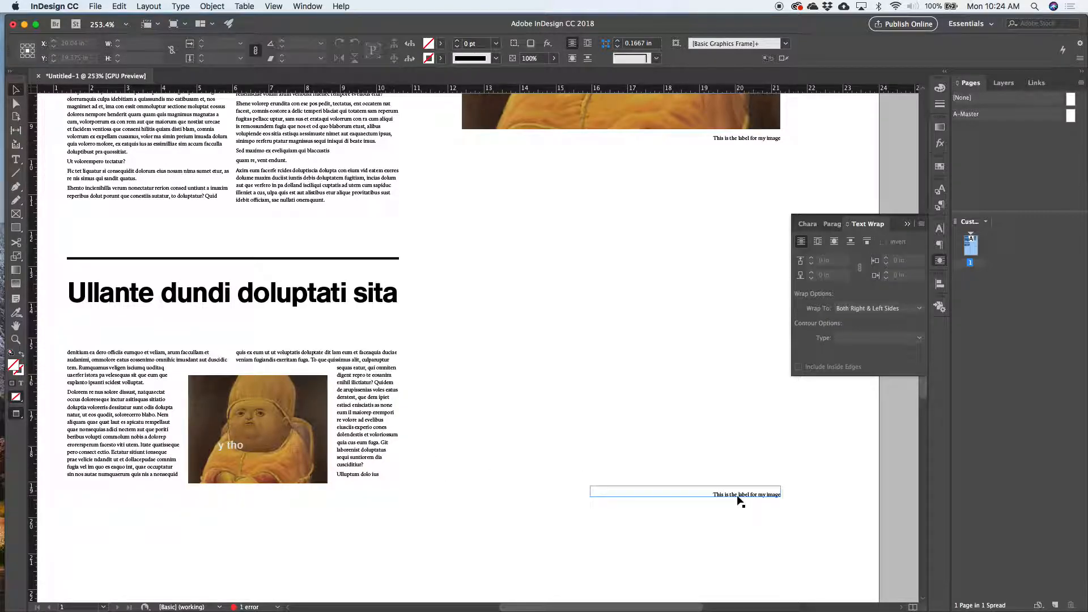
pyautogui.moveTo(740, 500); pyautogui.dragTo(283, 500)
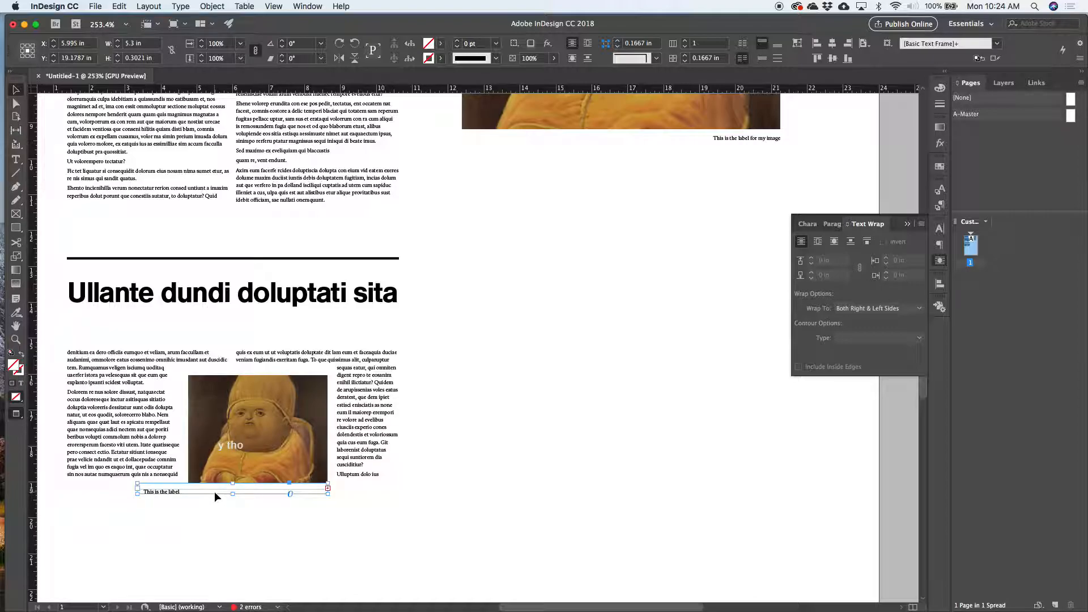
pyautogui.press('super+b')
pyautogui.click(455, 397)
pyautogui.click(631, 429)
pyautogui.click(540, 498)
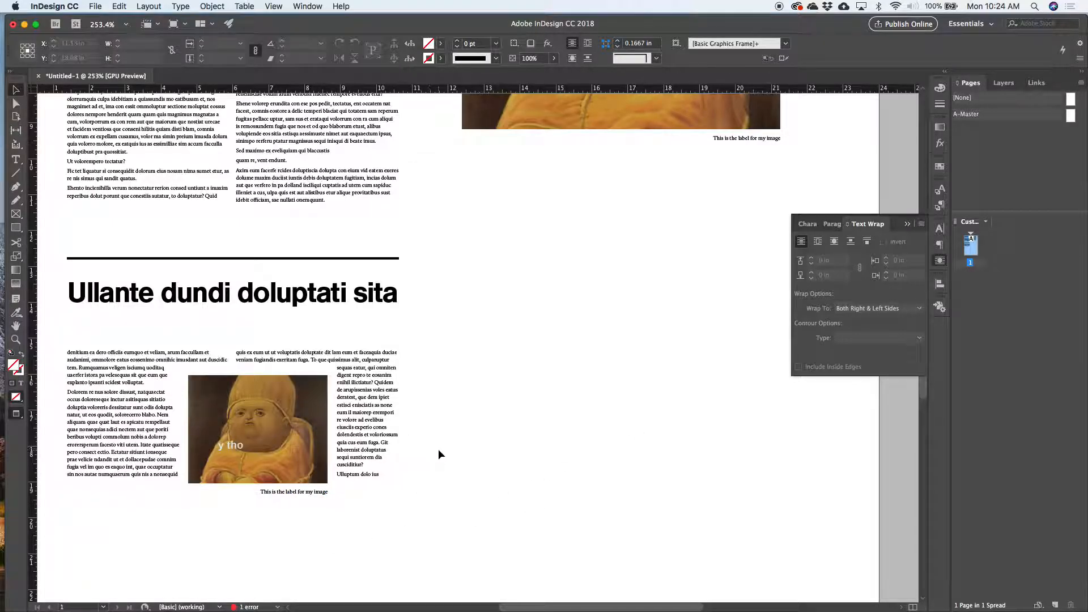
# - Draw an eight-by-eight grid of rectangle frames, about 8.62 by 8.62 in overall, below the upper picture's label
pyautogui.scroll(-3, 447, 449)
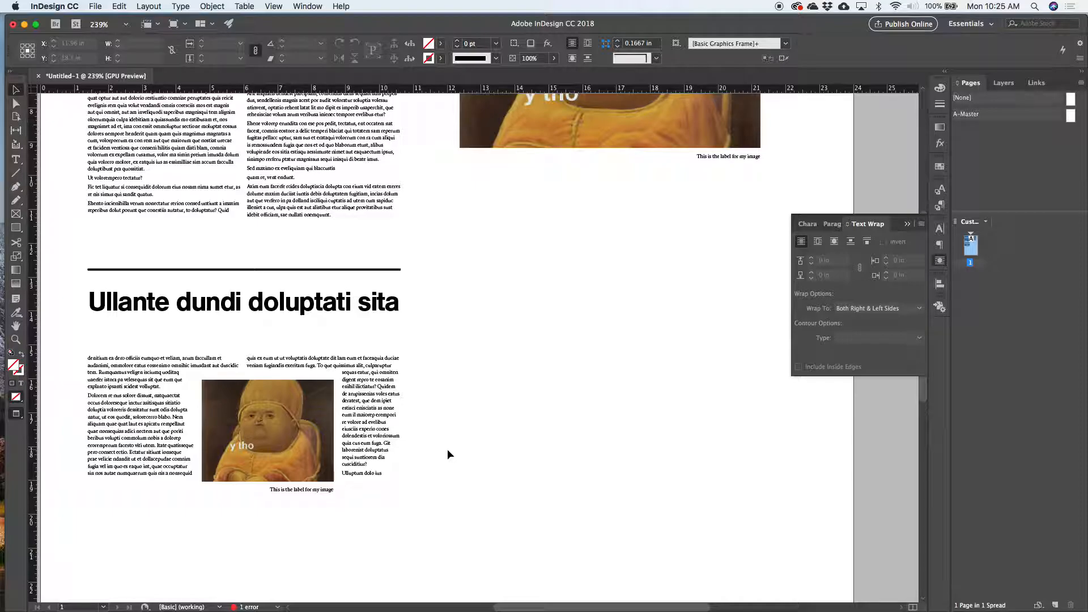
pyautogui.scroll(-5, 396, 301)
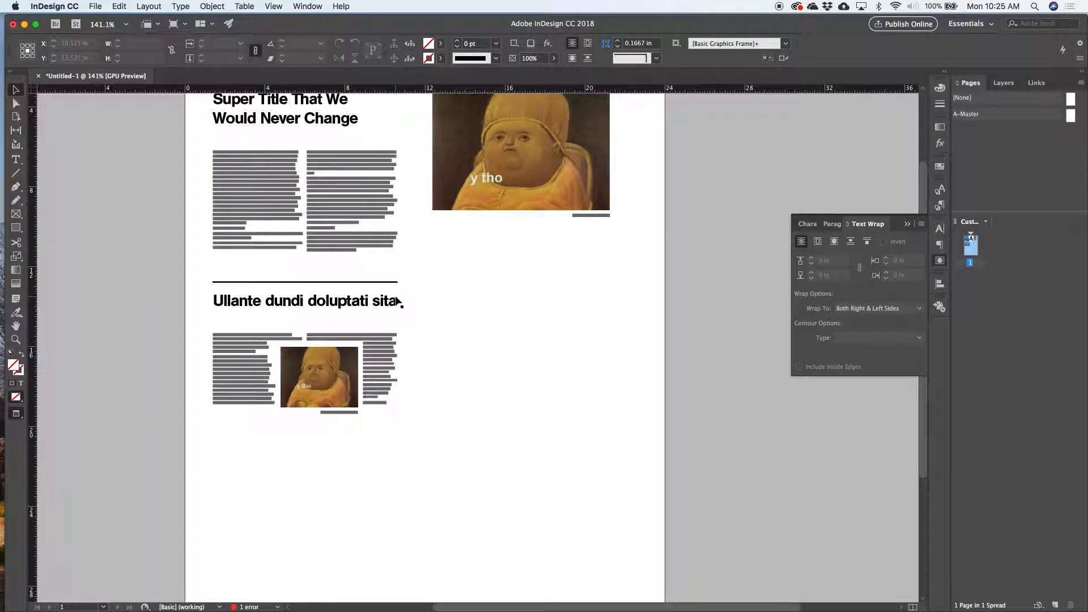
pyautogui.scroll(3, 397, 301)
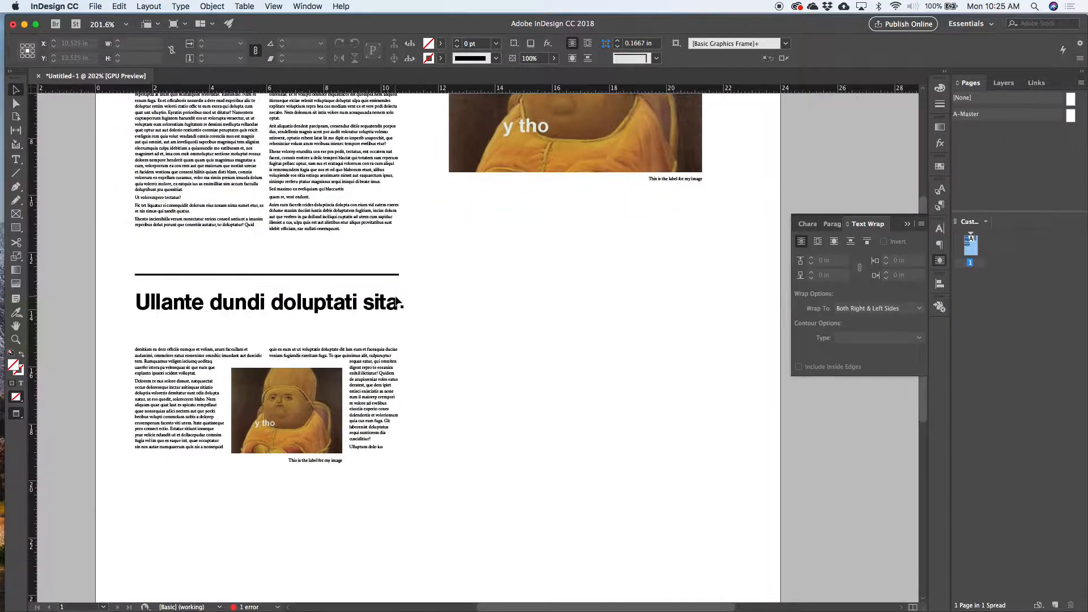
pyautogui.click(17, 214)
pyautogui.moveTo(453, 213); pyautogui.dragTo(706, 509)
pyautogui.press('Right')
pyautogui.press('Right')
pyautogui.press('Right')
pyautogui.press('Up')
pyautogui.press('Up')
pyautogui.press('Right')
pyautogui.press('Up')
pyautogui.press('Up')
pyautogui.press('Up')
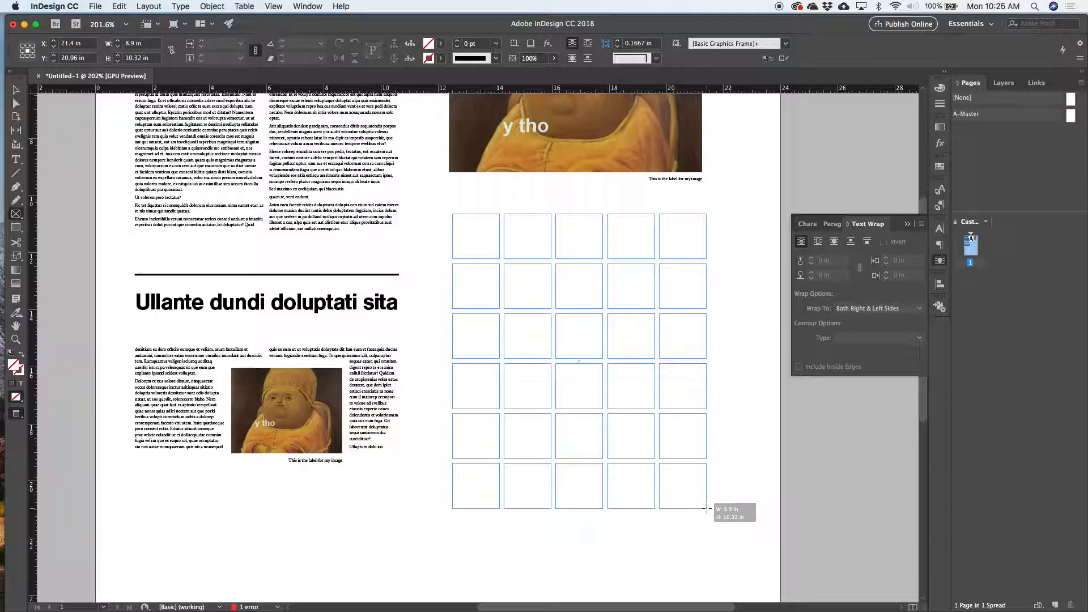
pyautogui.moveTo(707, 508)
pyautogui.mouseDown()
pyautogui.moveTo(612, 408)
pyautogui.moveTo(698, 497)
pyautogui.mouseUp()
pyautogui.press('Up')
pyautogui.press('Up')
pyautogui.press('Up')
pyautogui.press('Right')
pyautogui.press('Right')
pyautogui.press('Right')
pyautogui.press('Right')
pyautogui.press('Up')
pyautogui.press('Left')
pyautogui.press('Down')
pyautogui.press('Down')
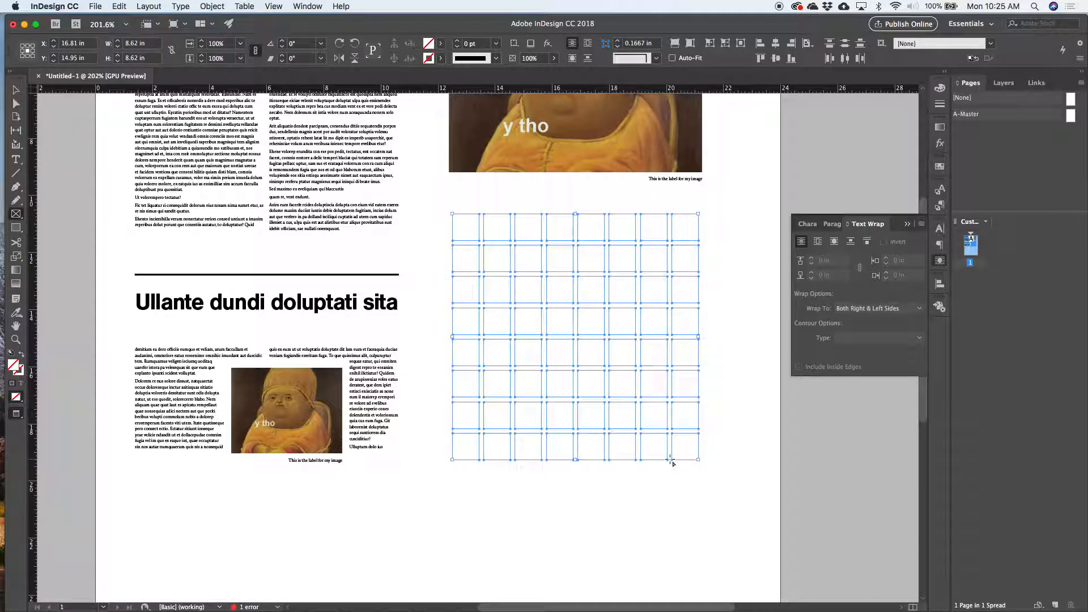
# - Combine the frames in the grid's four rightmost columns and five uppermost rows into one compound path
pyautogui.press('v')
pyautogui.click(664, 465)
pyautogui.moveTo(722, 225); pyautogui.dragTo(615, 318)
pyautogui.press('w')
pyautogui.click(729, 220)
pyautogui.moveTo(731, 217); pyautogui.dragTo(596, 348)
pyautogui.moveTo(728, 220); pyautogui.dragTo(590, 359)
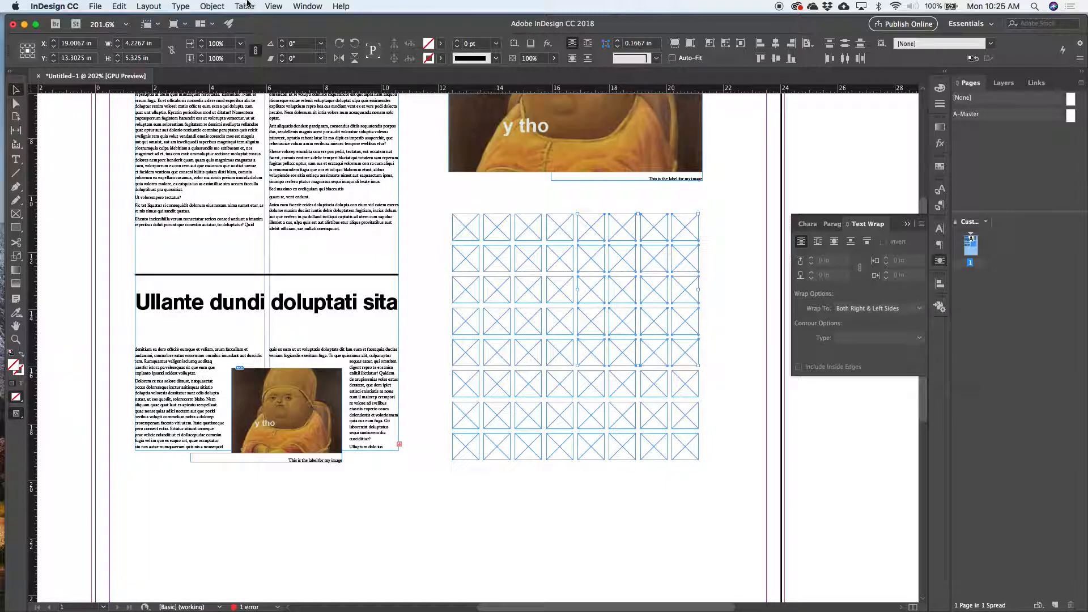
pyautogui.click(211, 5)
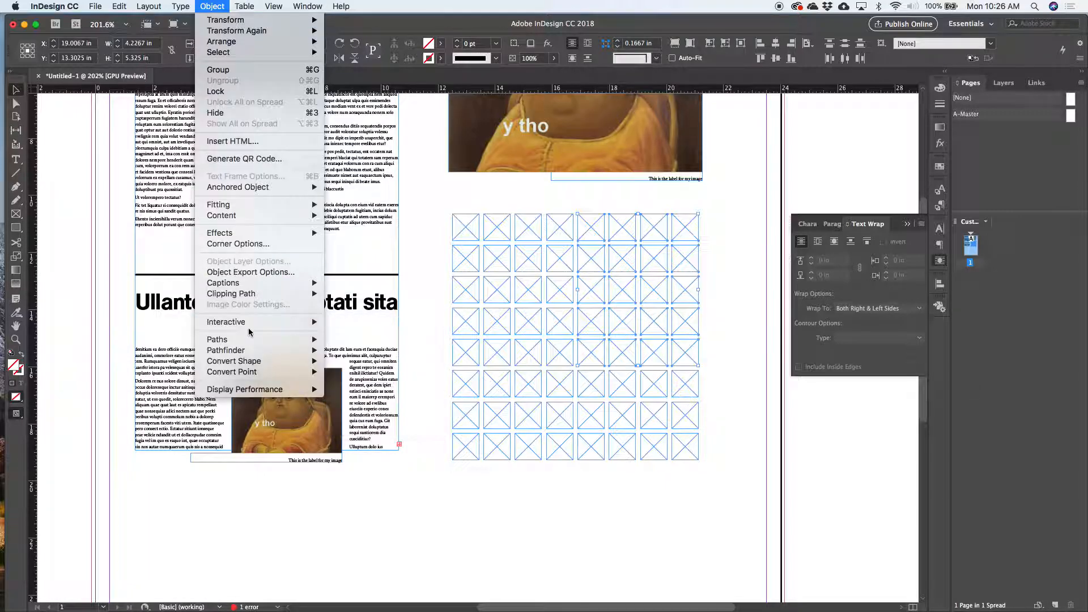
pyautogui.moveTo(251, 340)
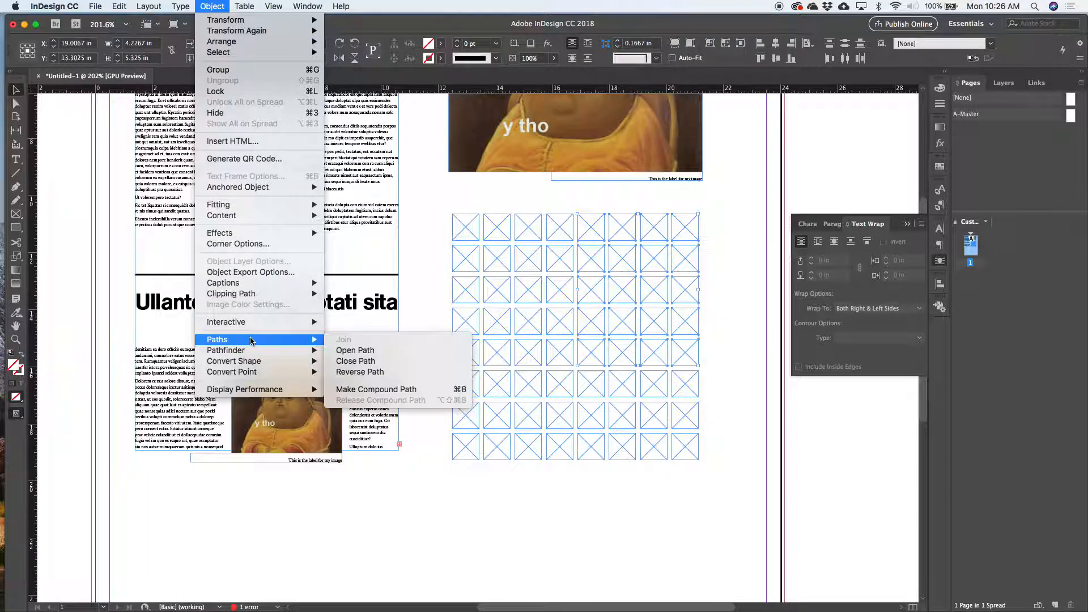
pyautogui.click(372, 390)
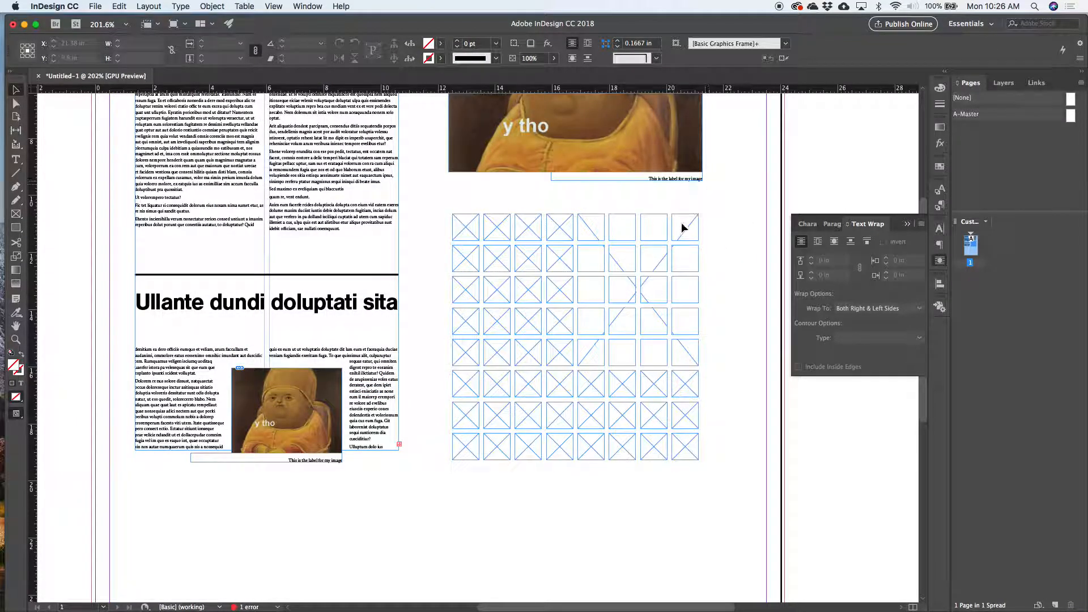
# - Collect the upper picture, place it inside the compound path, and fill the frame proportionally
pyautogui.press('b')
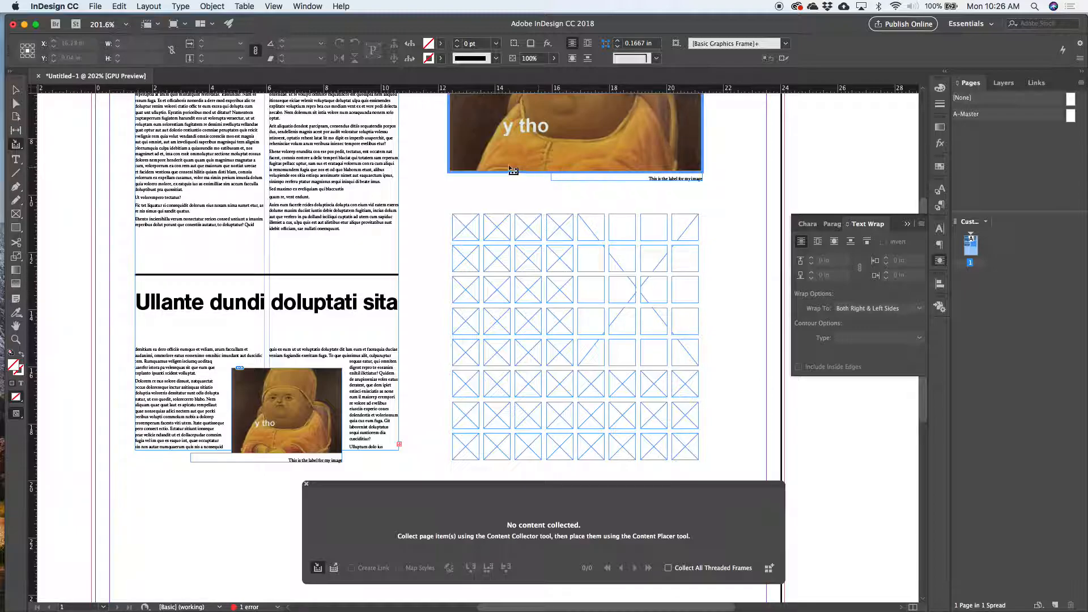
pyautogui.click(479, 161)
pyautogui.press('b')
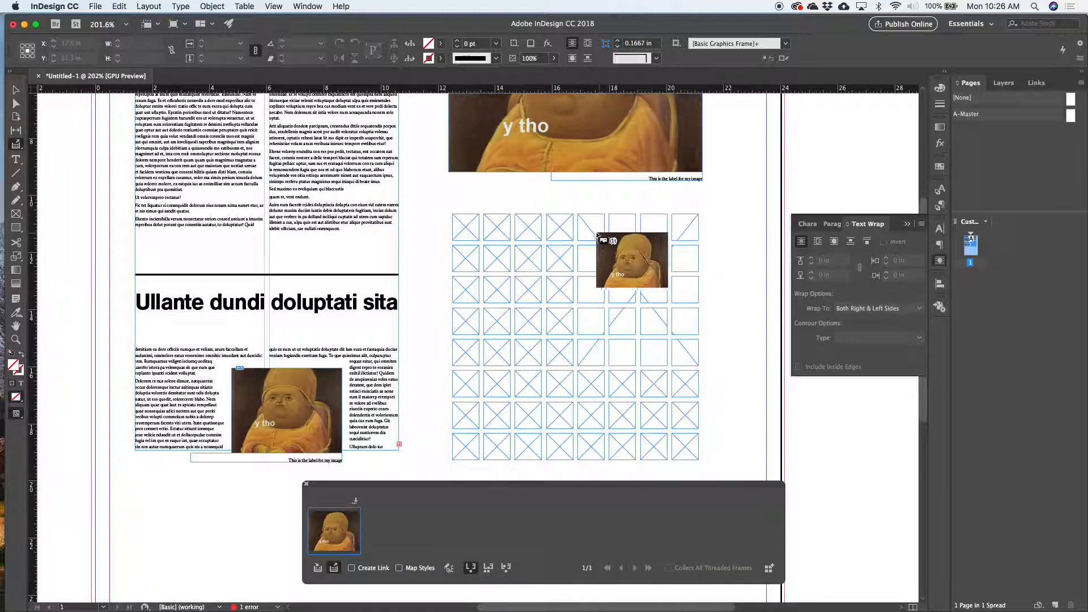
pyautogui.click(596, 236)
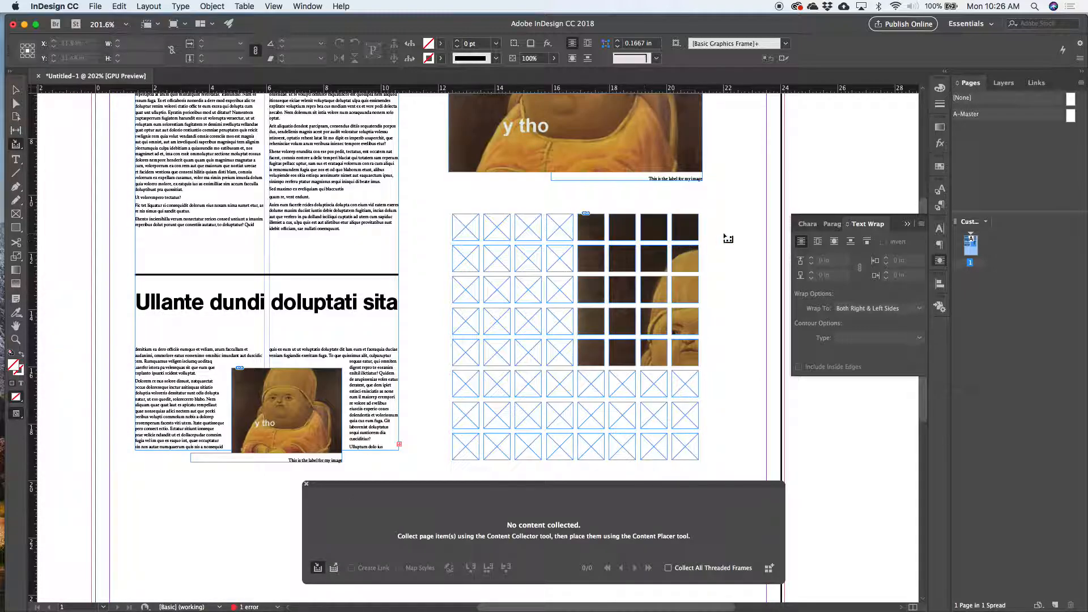
pyautogui.press('v')
pyautogui.click(653, 293)
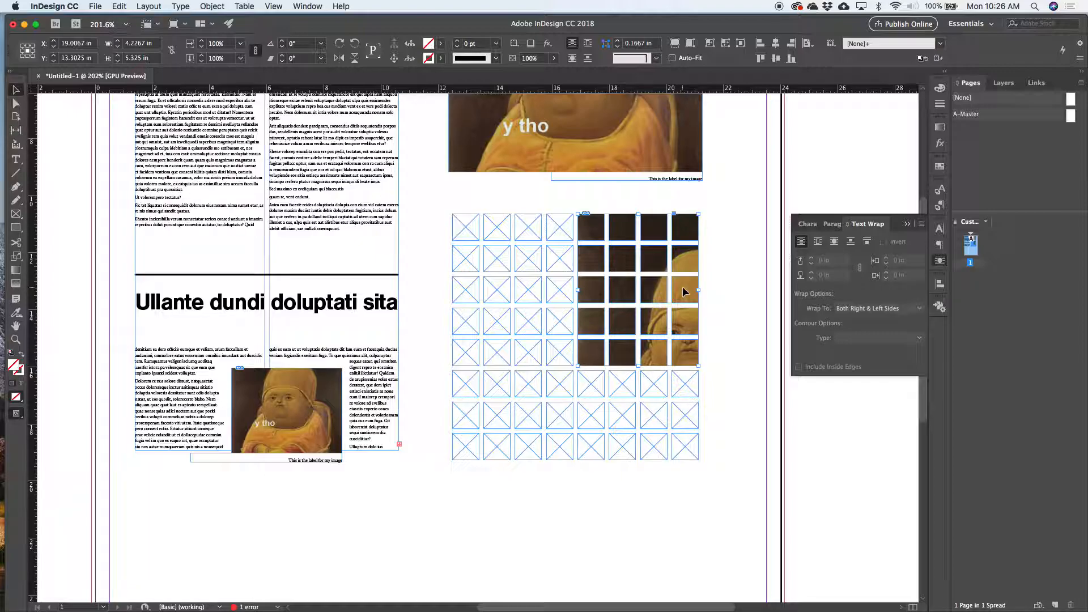
pyautogui.click(674, 43)
pyautogui.click(760, 318)
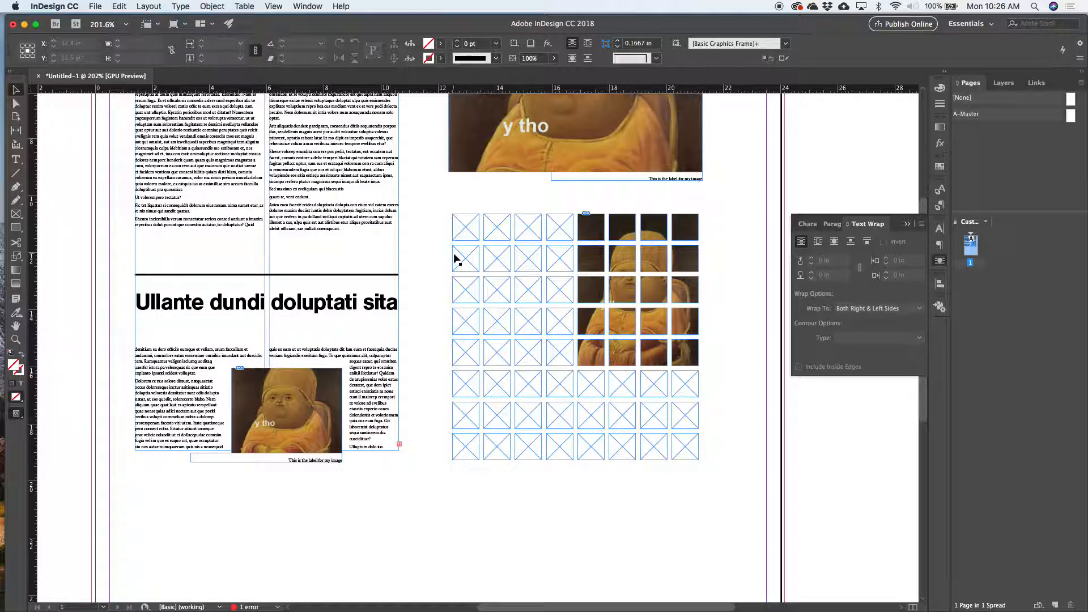
# - Set the page's column gutter to 0.5 in in Margins and Columns
pyautogui.click(401, 250)
pyautogui.click(148, 6)
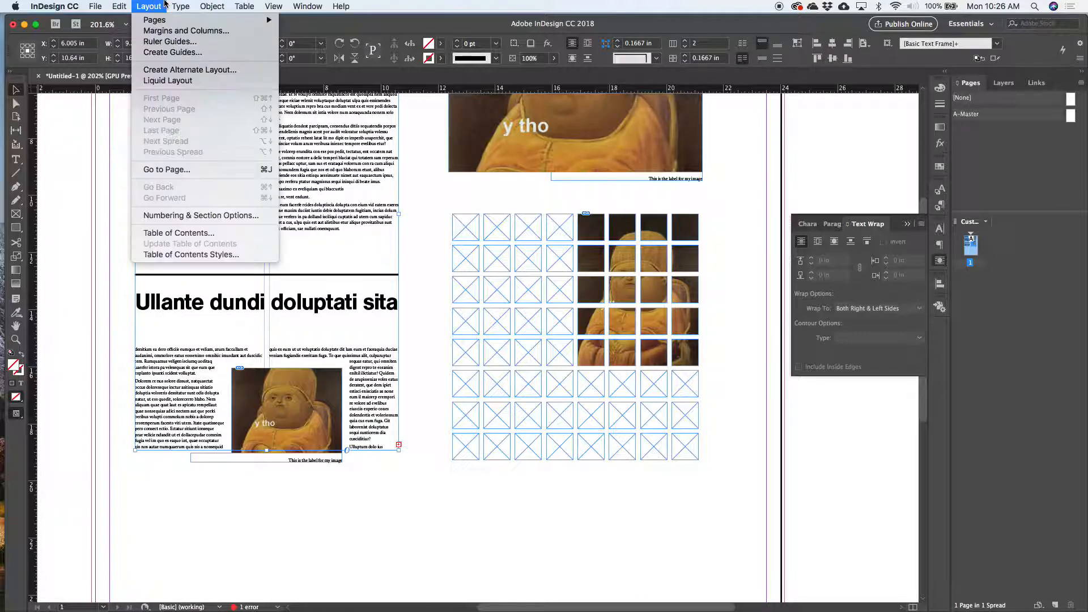
pyautogui.click(166, 32)
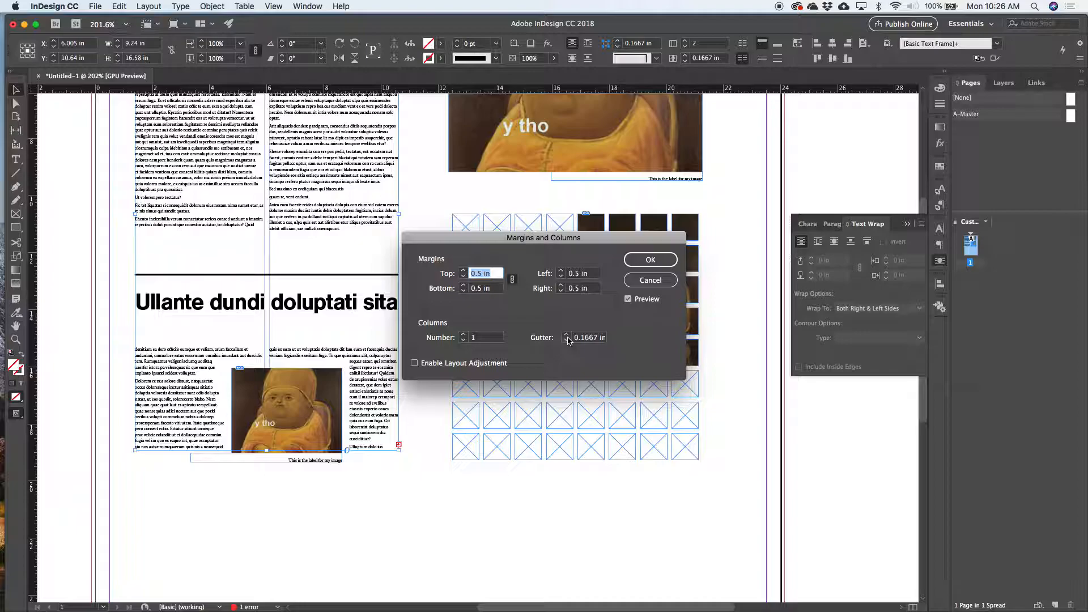
pyautogui.click(566, 336)
pyautogui.click(566, 335)
pyautogui.click(566, 335)
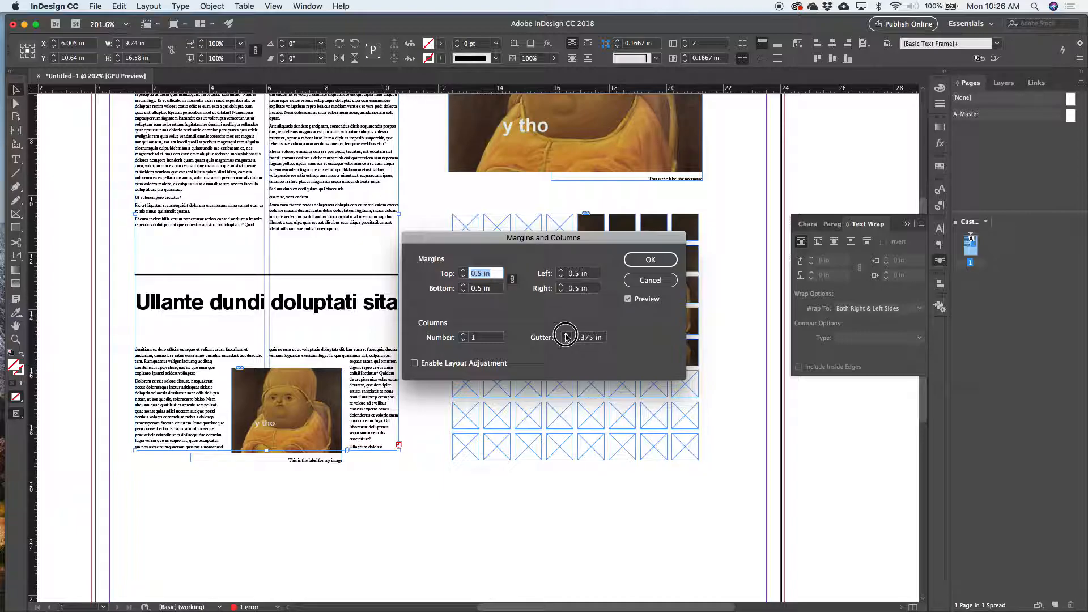
pyautogui.click(650, 260)
# - Draw a grid of seven by five rectangle frames, about 11.74 by 7.88 in overall, in the page's lower empty area
pyautogui.scroll(-5, 532, 357)
pyautogui.press('f')
pyautogui.moveTo(314, 341)
pyautogui.mouseDown()
pyautogui.moveTo(439, 601)
pyautogui.moveTo(515, 451)
pyautogui.moveTo(566, 462)
pyautogui.moveTo(650, 512)
pyautogui.mouseUp()
pyautogui.press('Right')
pyautogui.press('Right')
pyautogui.press('Right')
pyautogui.press('Right')
pyautogui.press('Right')
pyautogui.press('Right')
pyautogui.press('Up')
pyautogui.press('Up')
pyautogui.press('Up')
pyautogui.press('Up')
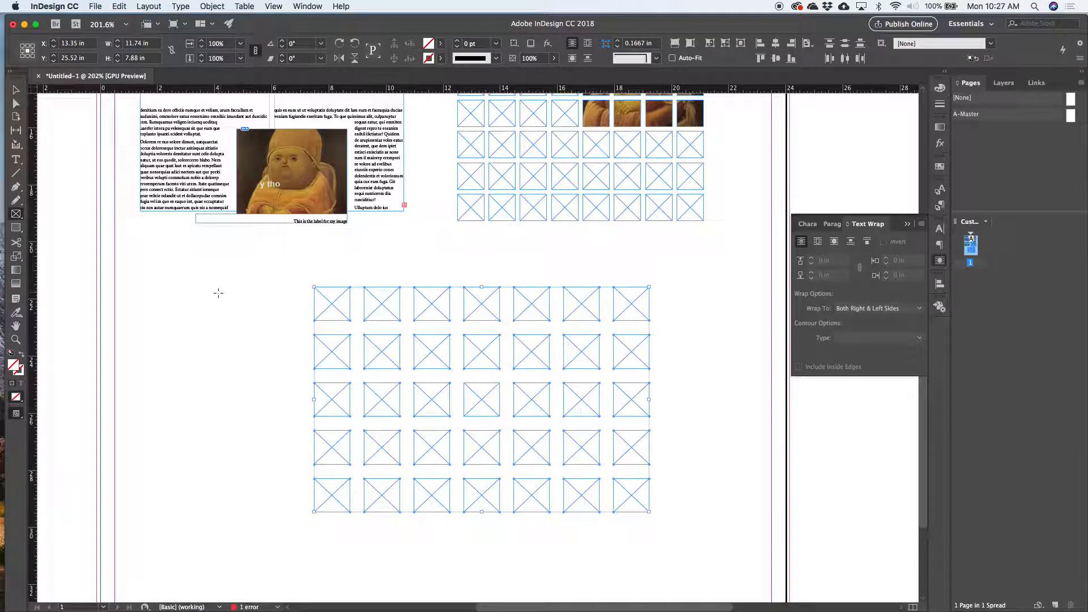
pyautogui.press('v')
pyautogui.click(178, 280)
# - Set the page's column gutter to 0 in Margins and Columns
pyautogui.click(149, 6)
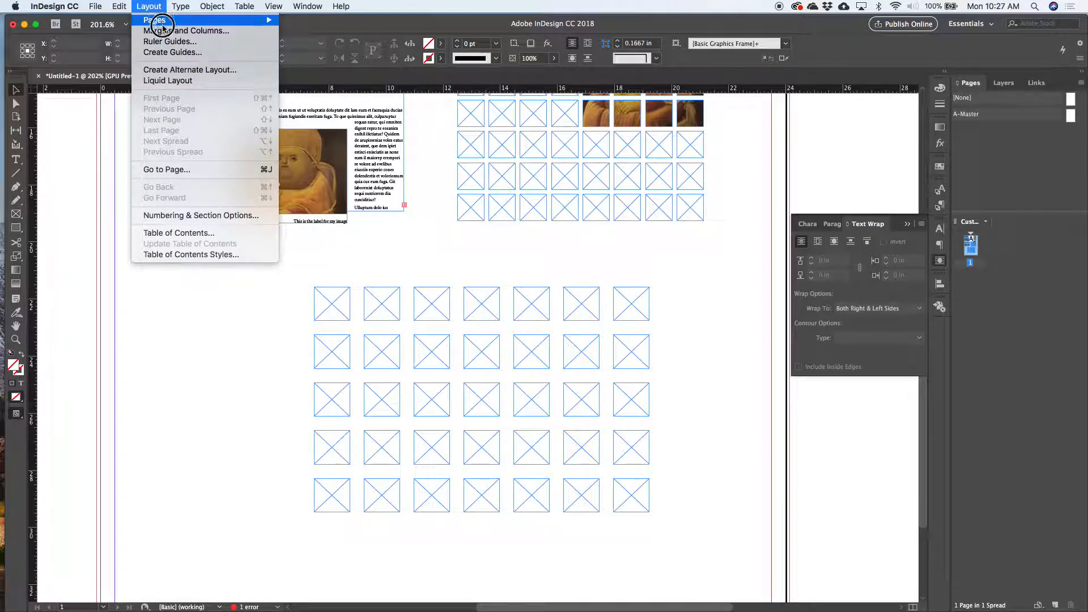
pyautogui.click(180, 31)
pyautogui.moveTo(594, 339); pyautogui.dragTo(564, 340)
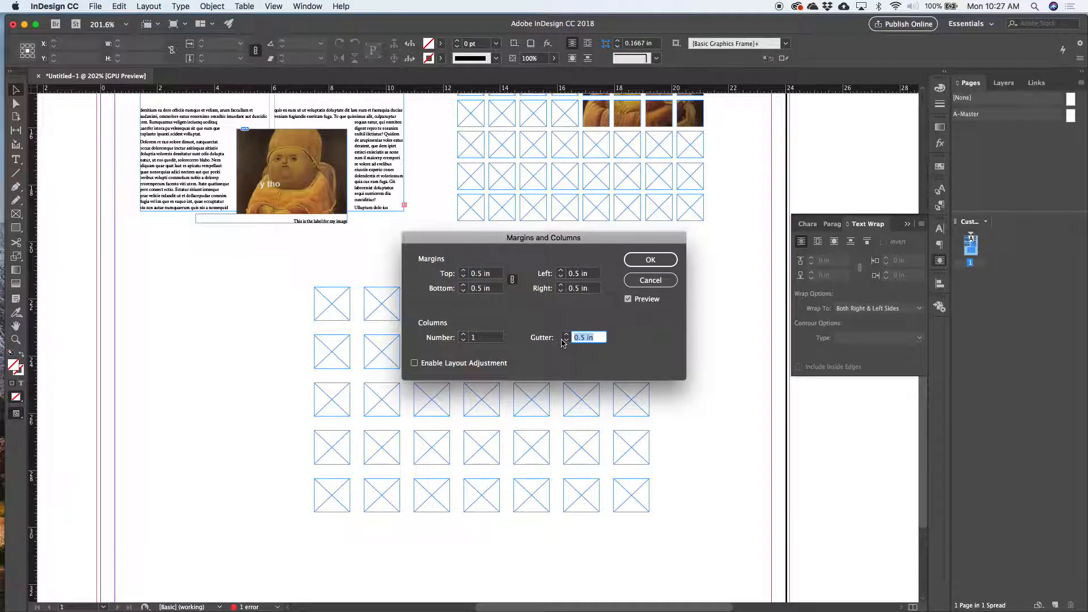
pyautogui.write('0')
pyautogui.press('Return')
# - Draw a gapless grid of two by five rectangle frames, about 3.28 by 8.21 in overall, beside the spaced grid
pyautogui.press('f')
pyautogui.moveTo(126, 277); pyautogui.dragTo(276, 512)
pyautogui.press('Right')
pyautogui.press('Up')
pyautogui.press('Up')
pyautogui.press('Up')
pyautogui.press('Up')
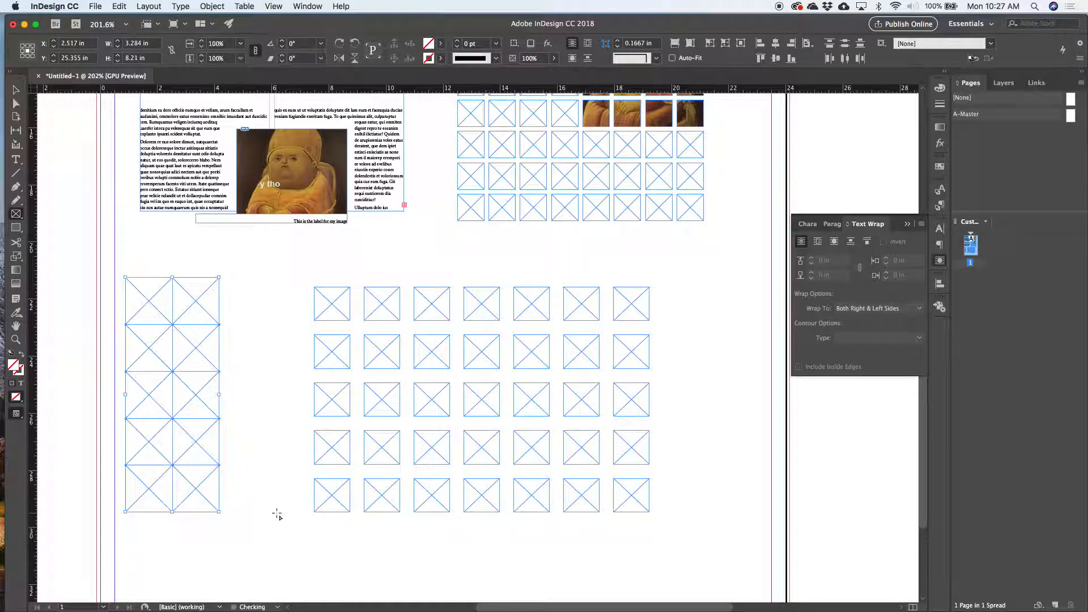
pyautogui.press('v')
pyautogui.click(257, 423)
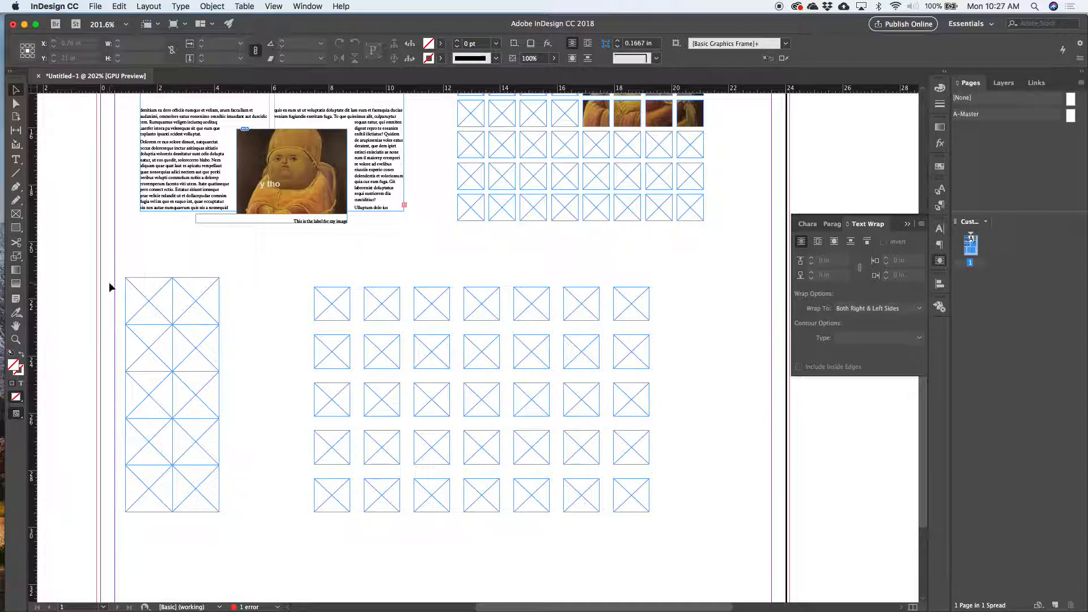
# - Shorten the lower label's text frame so its left-hand edge lines up with the lower picture
pyautogui.scroll(5, 264, 324)
pyautogui.hscroll(5, 264, 324)
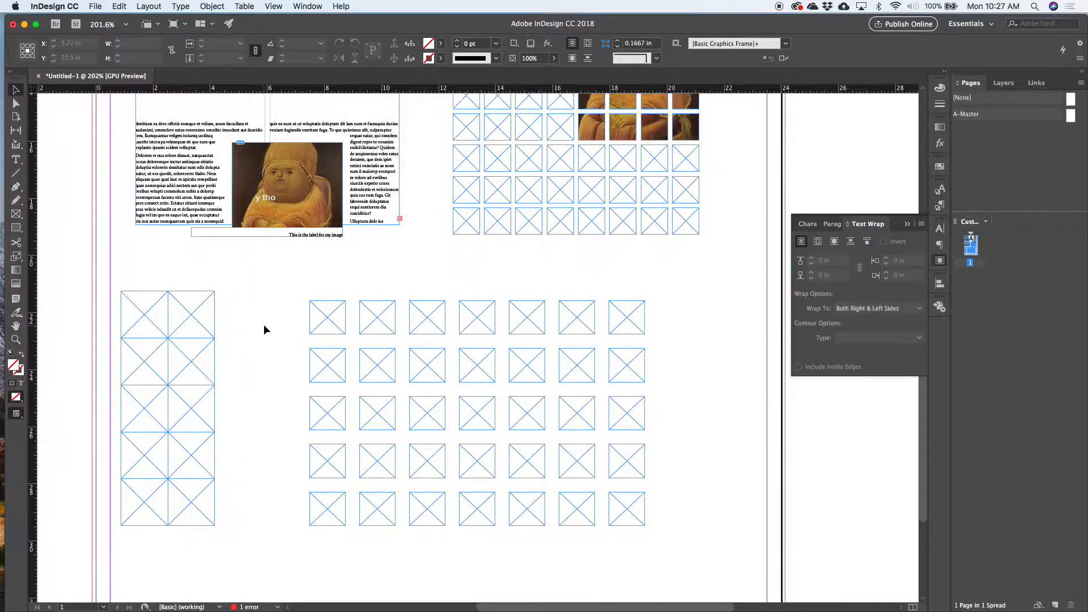
pyautogui.scroll(-2, 265, 329)
pyautogui.hscroll(-1, 265, 328)
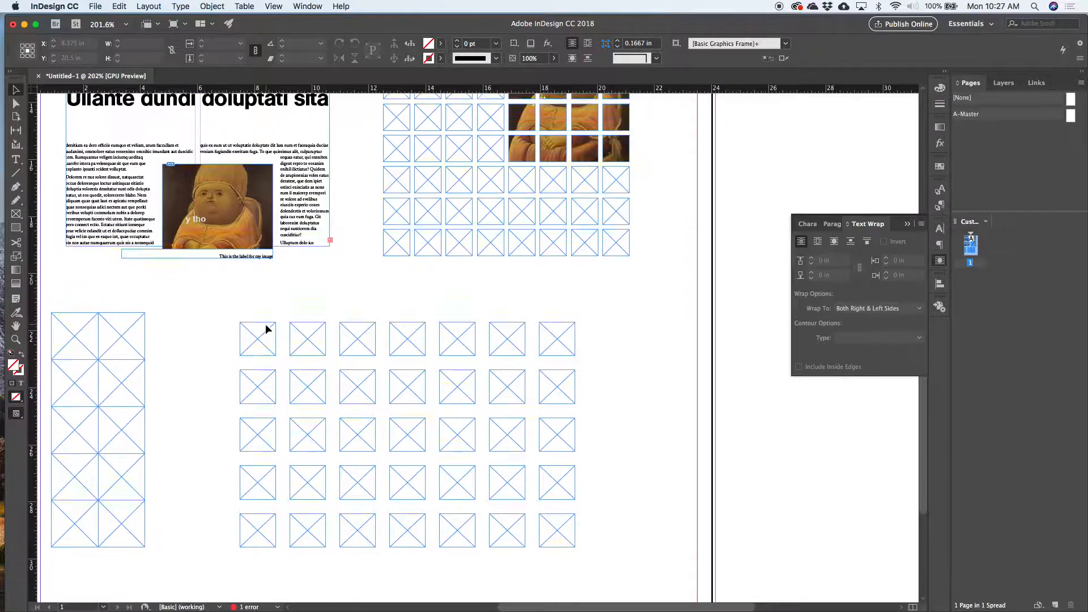
pyautogui.click(169, 255)
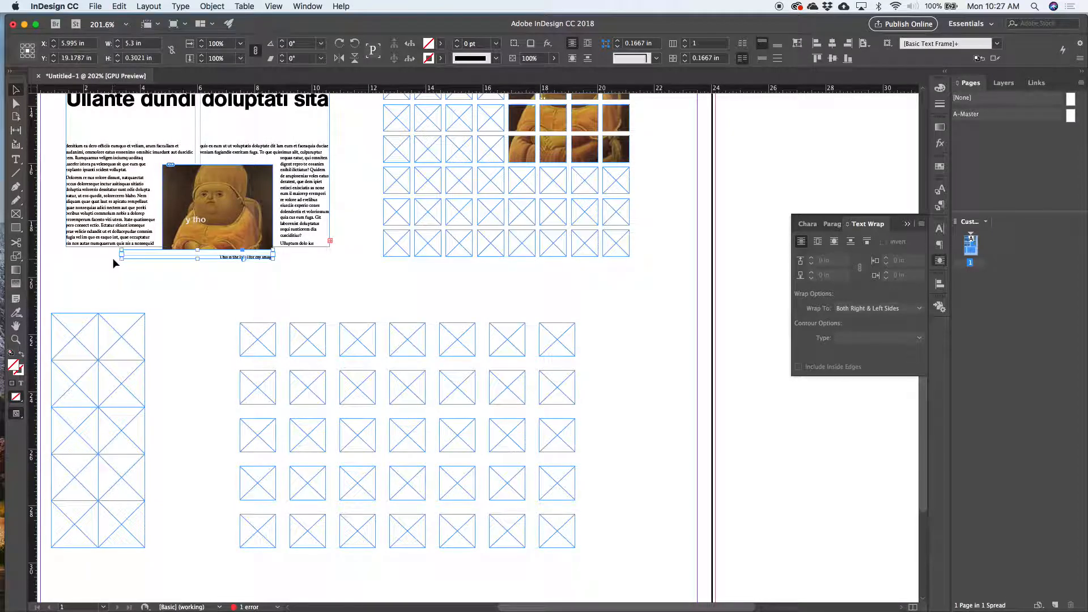
pyautogui.moveTo(121, 258); pyautogui.dragTo(162, 259)
pyautogui.click(191, 328)
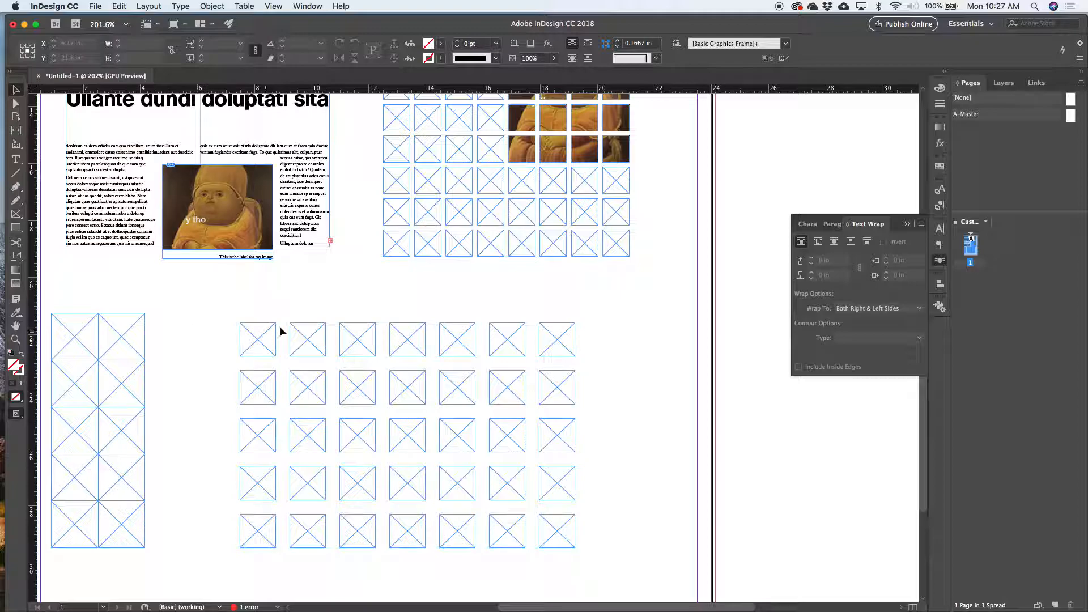
# - Extend the lower article's text frame downward past the picture's label and preview the page
pyautogui.click(291, 242)
pyautogui.moveTo(197, 247); pyautogui.dragTo(203, 290)
pyautogui.click(204, 335)
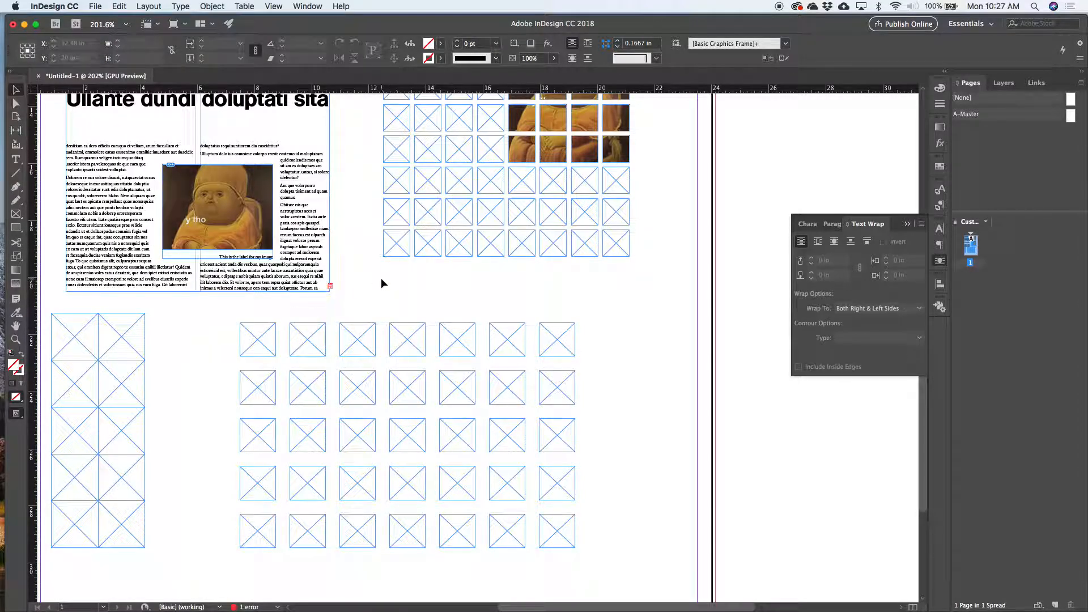
pyautogui.press('w')
pyautogui.scroll(2, 356, 280)
pyautogui.press('w')
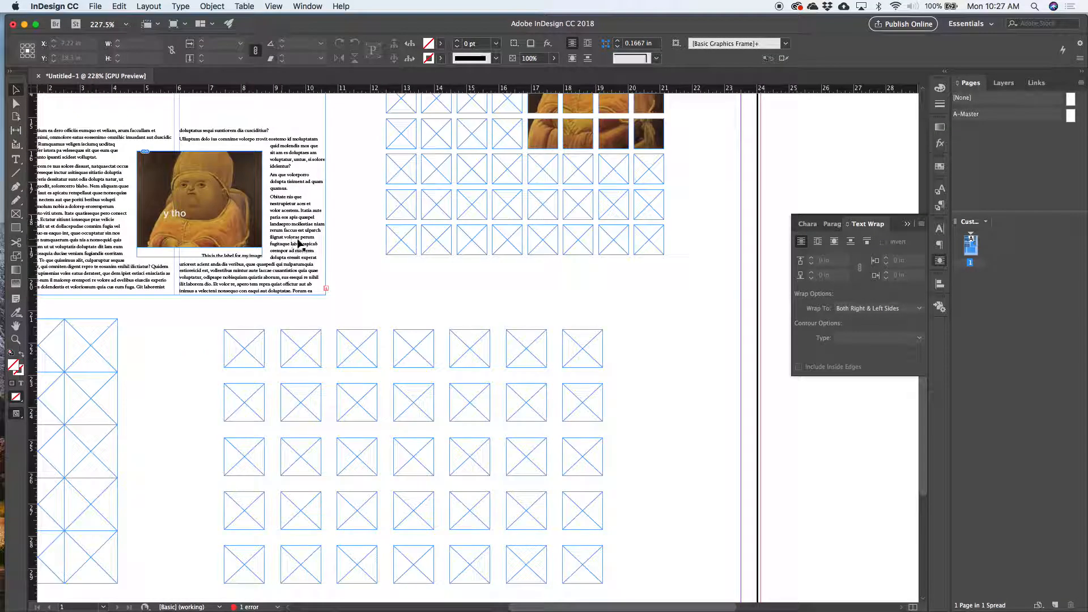
pyautogui.scroll(-2, 340, 266)
pyautogui.press('w')
pyautogui.press('w')
# - Fill the seven-by-five grid of frames with light gray
pyautogui.moveTo(274, 280); pyautogui.dragTo(532, 444)
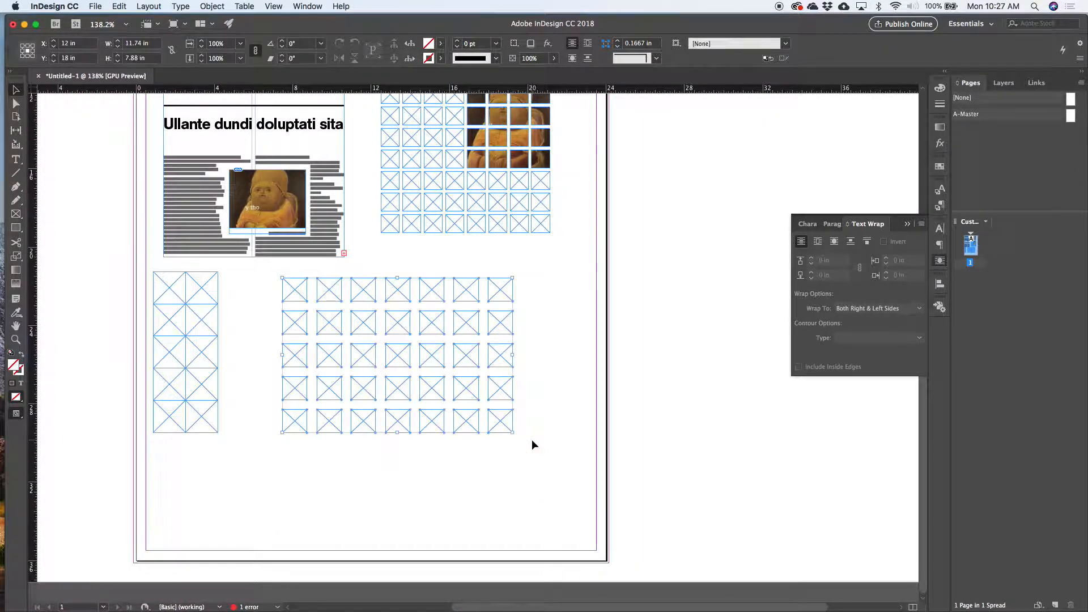
pyautogui.click(944, 88)
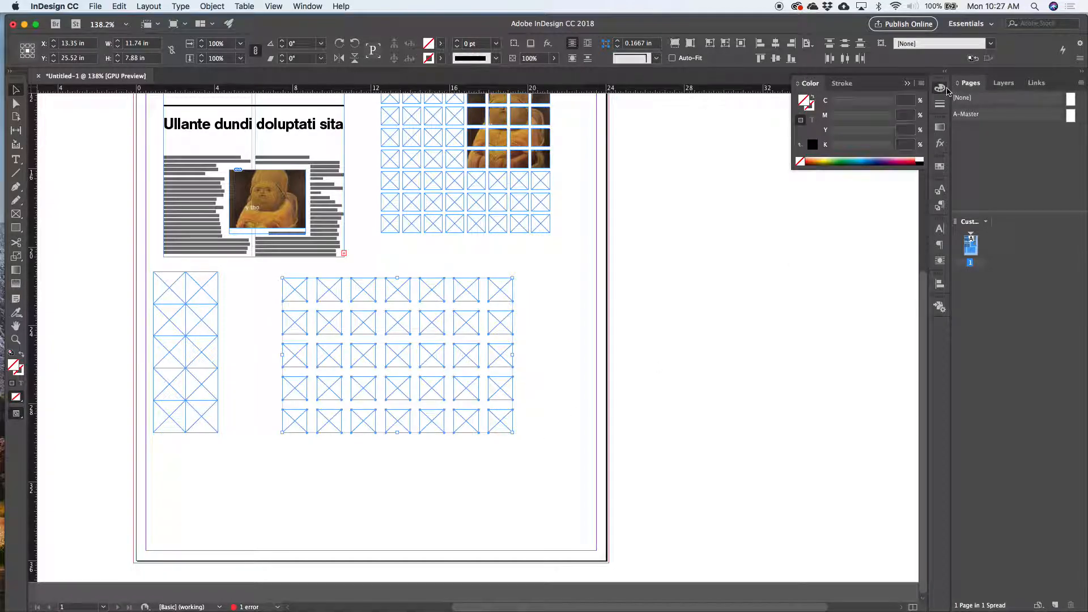
pyautogui.click(813, 145)
pyautogui.moveTo(839, 105); pyautogui.dragTo(847, 105)
pyautogui.click(600, 321)
# - Preview the page, then delete both frame grids from its lower area
pyautogui.press('w')
pyautogui.moveTo(526, 304); pyautogui.dragTo(527, 306)
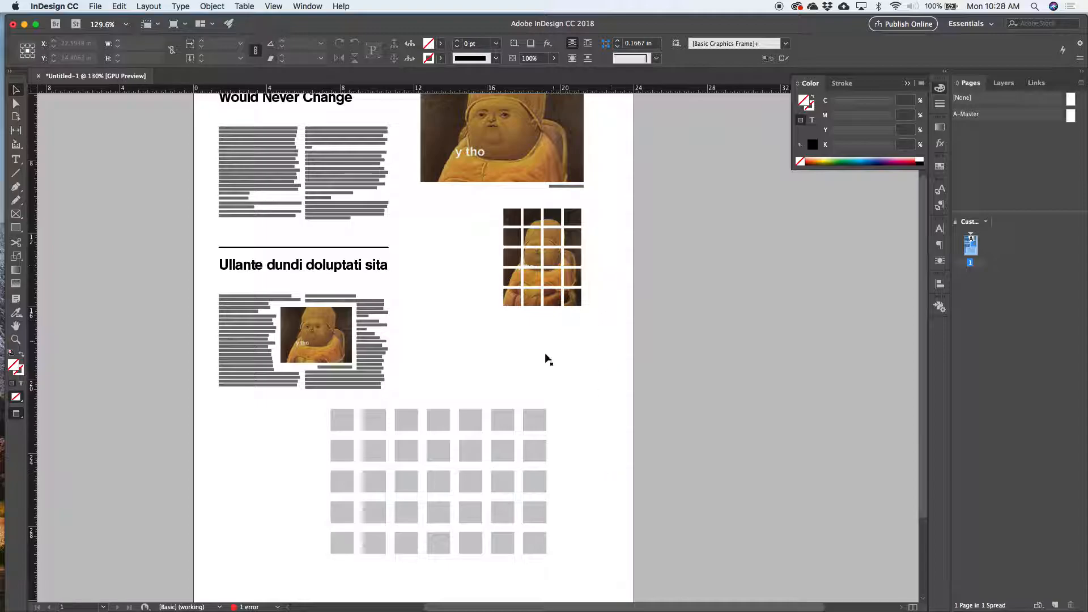
pyautogui.scroll(-3, 538, 372)
pyautogui.scroll(2, 537, 372)
pyautogui.press('w')
pyautogui.click(362, 404)
pyautogui.moveTo(361, 403); pyautogui.dragTo(597, 498)
pyautogui.press('Delete')
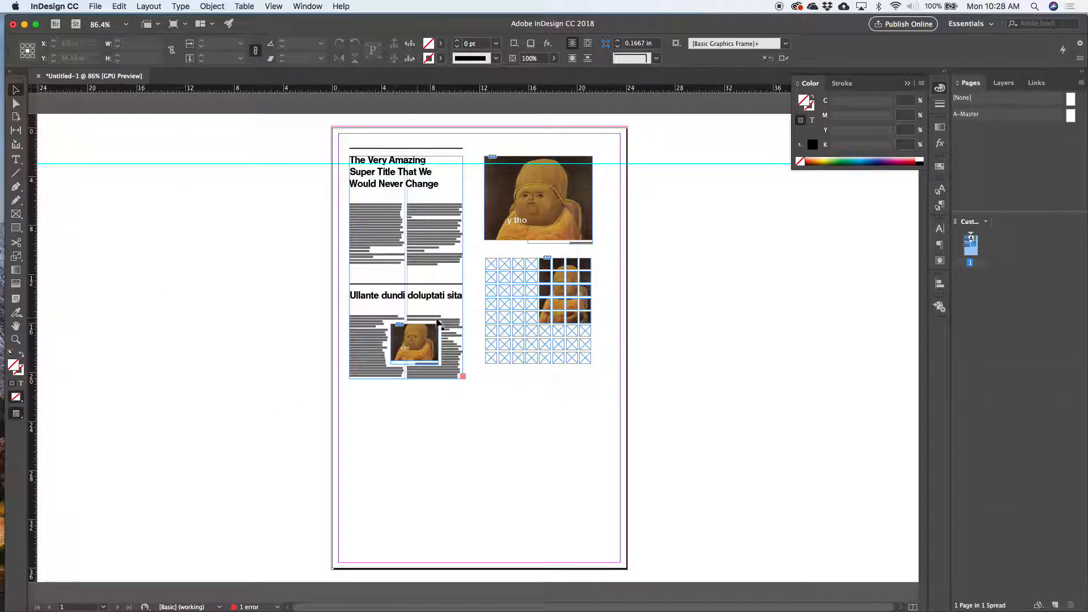
# - Draw an empty graphic frame across the page's lower half, out to the bleed edges, 24.25 in wide and about 18.06 in high
pyautogui.click(374, 206)
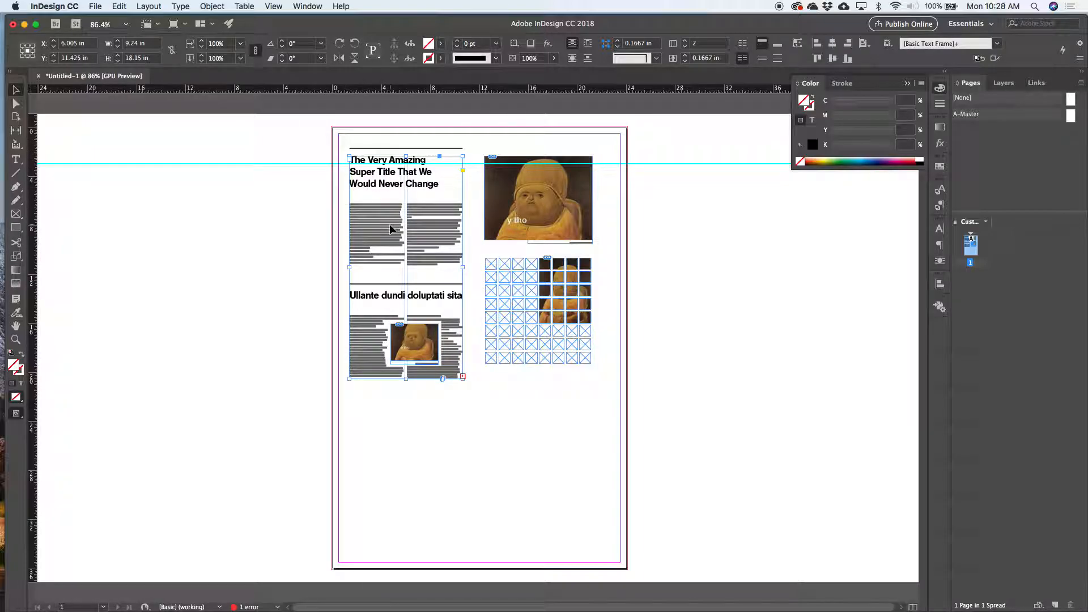
pyautogui.moveTo(436, 309); pyautogui.dragTo(430, 294)
pyautogui.click(381, 429)
pyautogui.click(16, 214)
pyautogui.scroll(3, 335, 570)
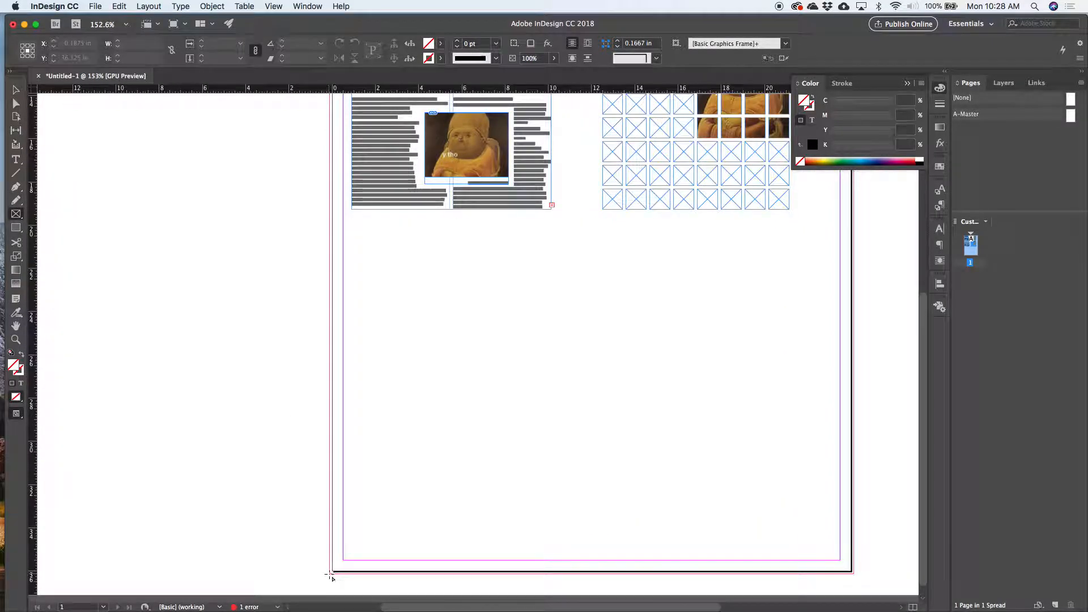
pyautogui.moveTo(330, 575); pyautogui.dragTo(854, 183)
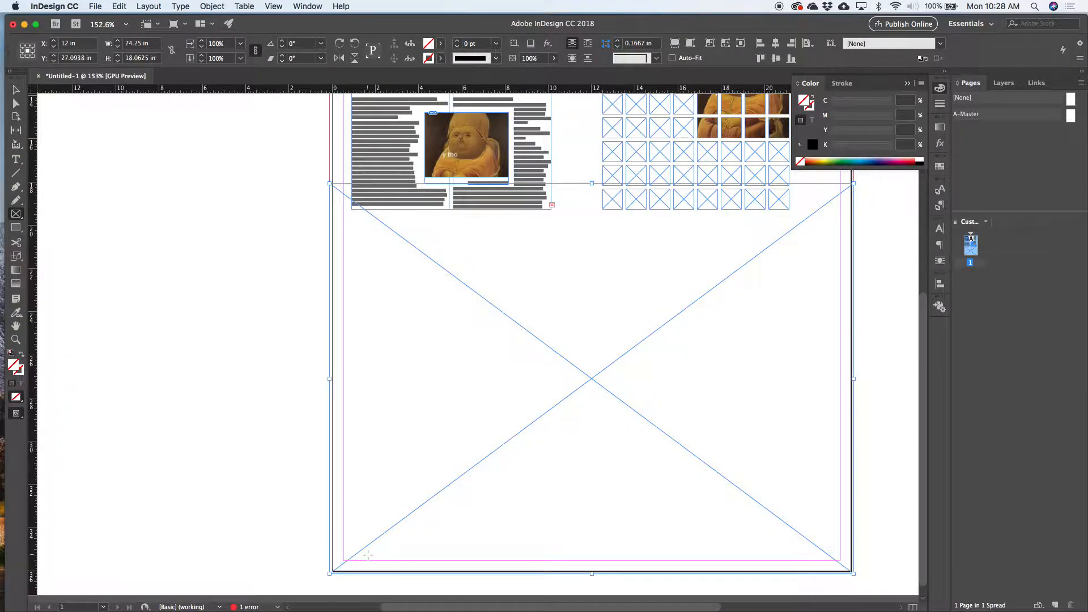
pyautogui.scroll(3, 366, 554)
pyautogui.scroll(-3, 368, 555)
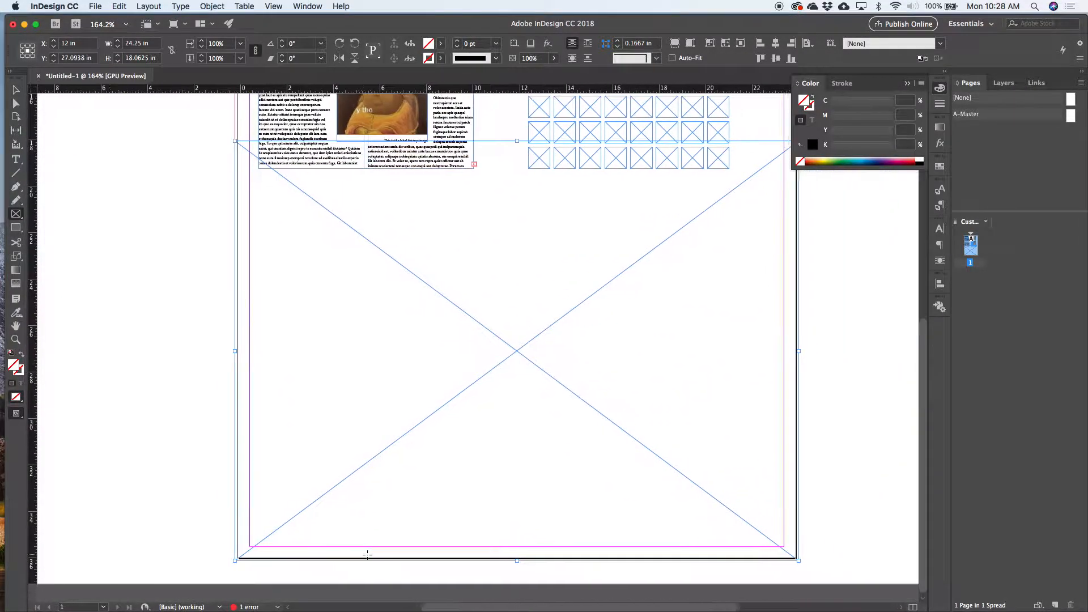
pyautogui.scroll(2, 766, 550)
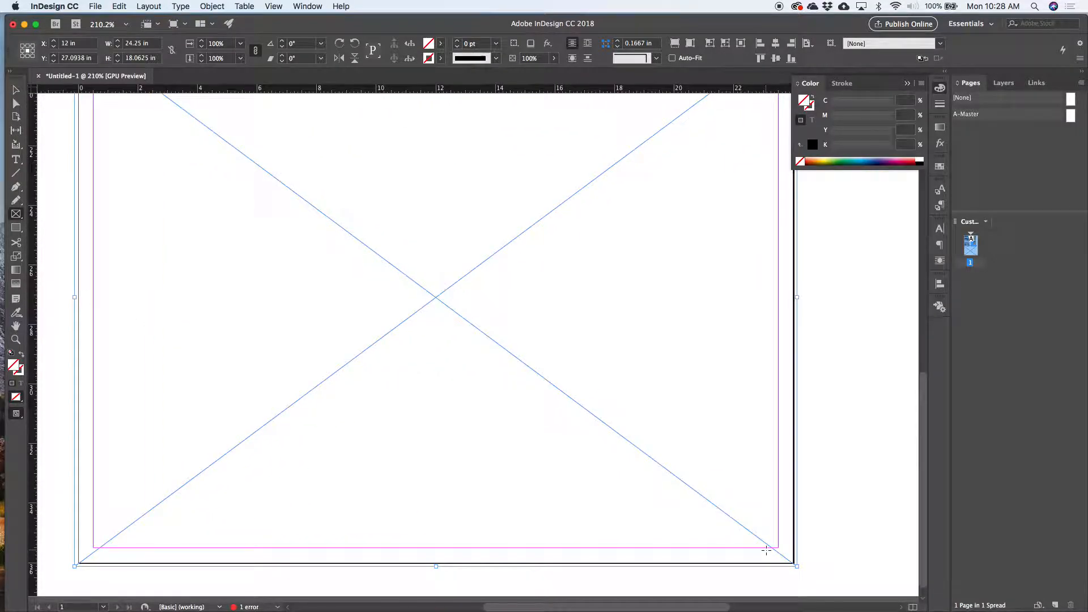
pyautogui.scroll(-3, 766, 550)
pyautogui.scroll(1, 766, 551)
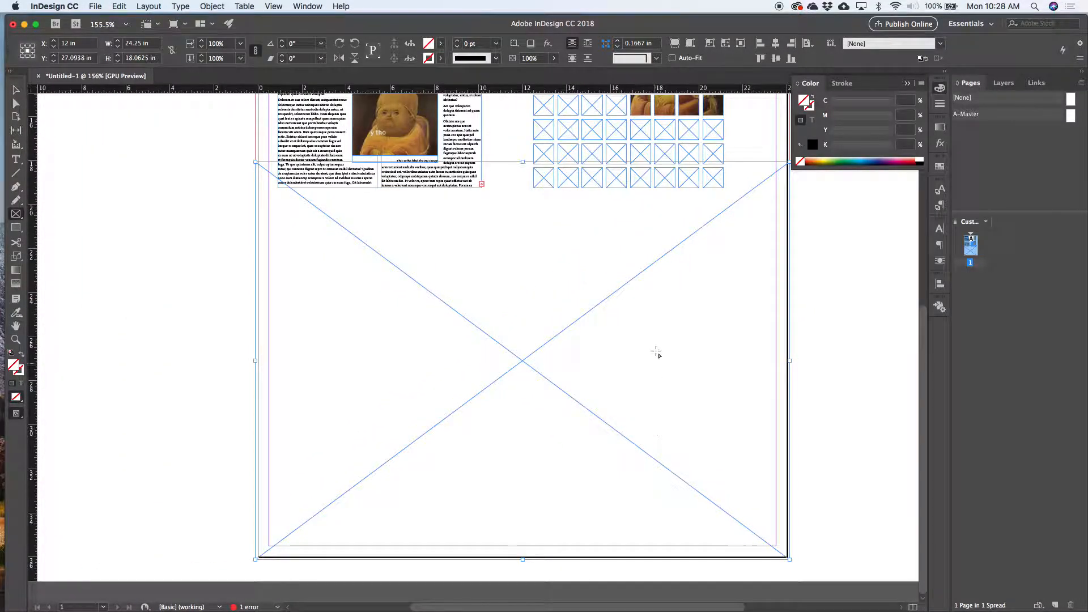
# - Paste a copy of the upper picture's image inside the large lower frame and close the content conveyor
pyautogui.moveTo(687, 325); pyautogui.dragTo(603, 366)
pyautogui.scroll(-3, 604, 366)
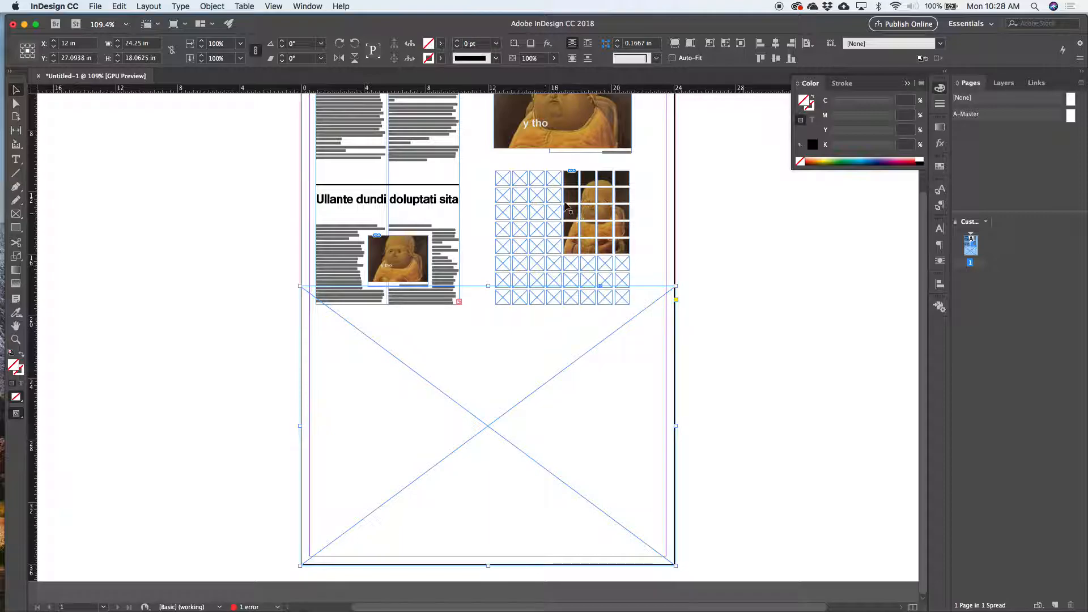
pyautogui.press('b')
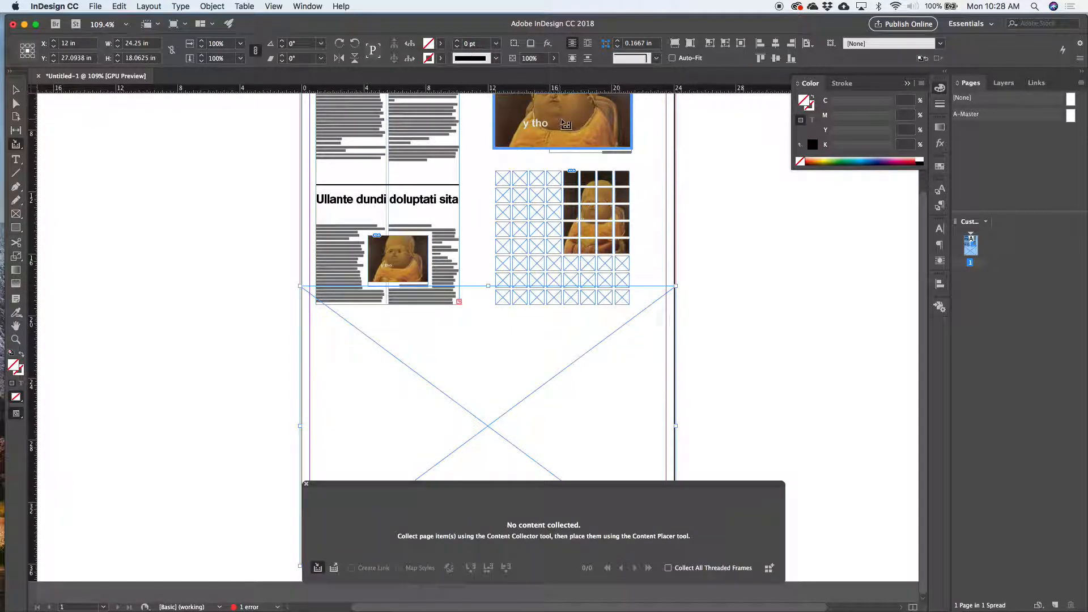
pyautogui.click(563, 123)
pyautogui.press('b')
pyautogui.click(465, 383)
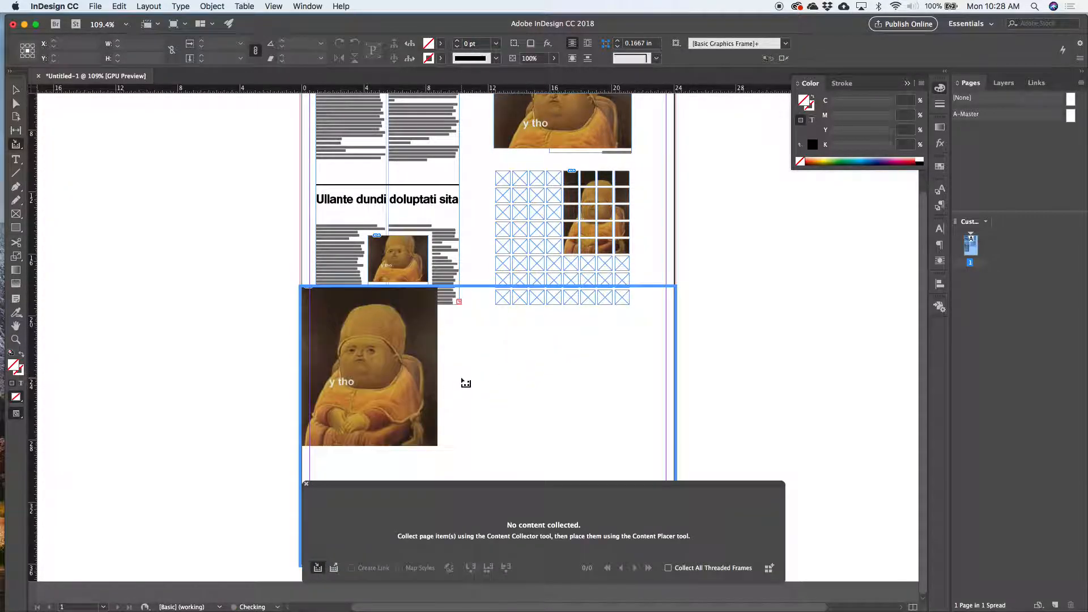
pyautogui.click(306, 484)
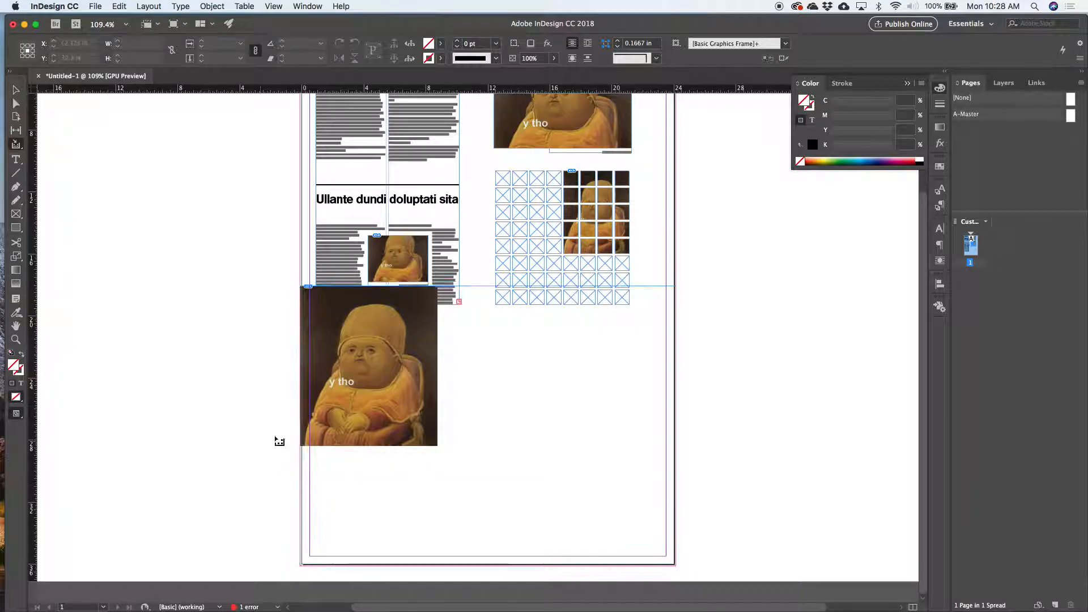
# - Fit the pasted image so it fills the large lower frame proportionally
pyautogui.press('v')
pyautogui.click(675, 291)
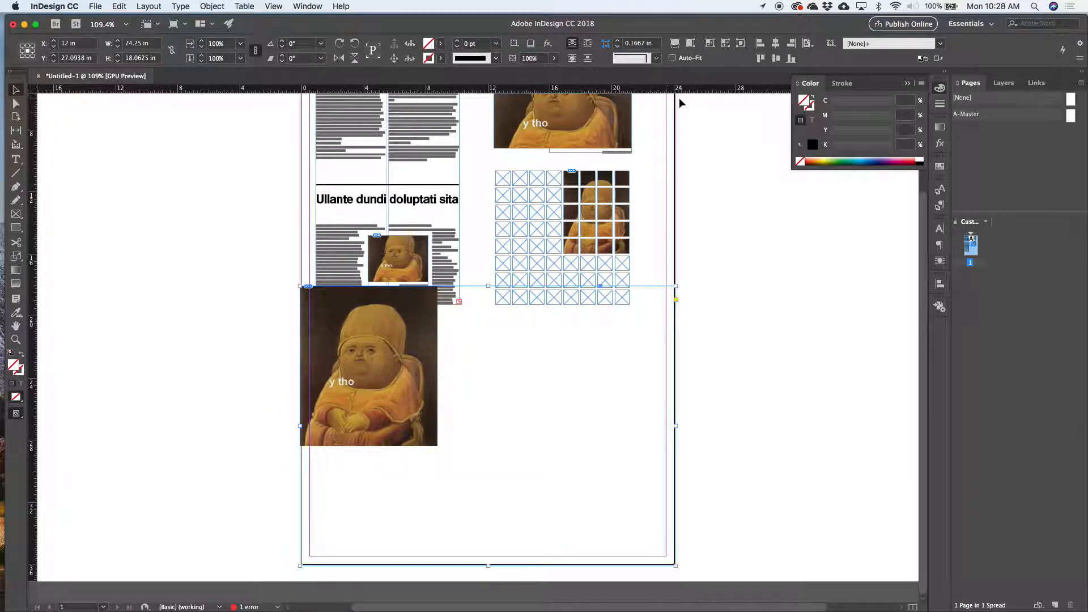
pyautogui.click(674, 44)
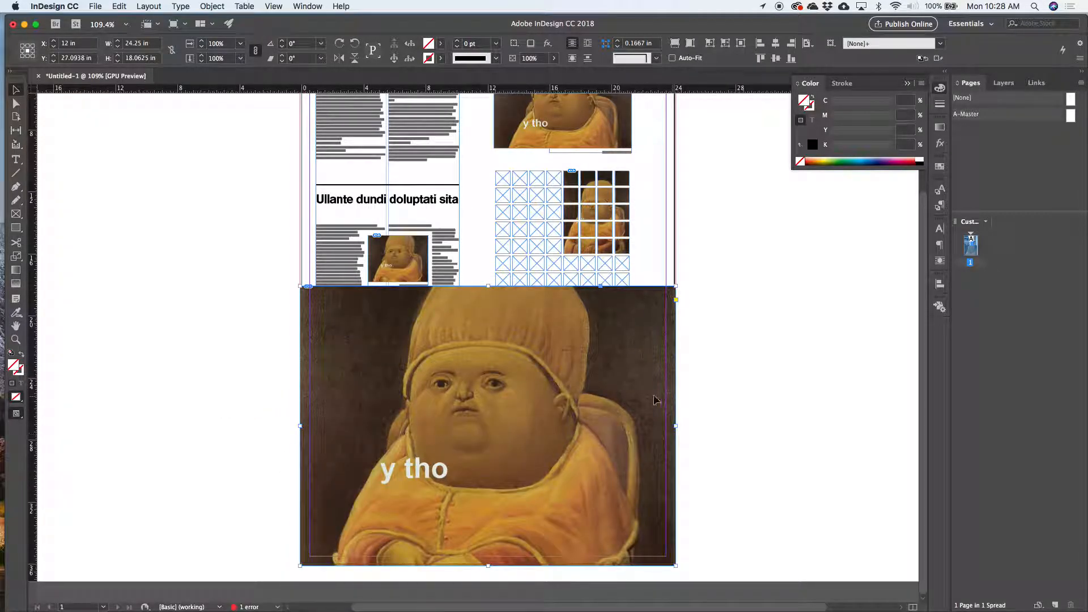
# - Move the image downward inside the large frame so the whole hat shows, and preview the page
pyautogui.press('a')
pyautogui.click(554, 373)
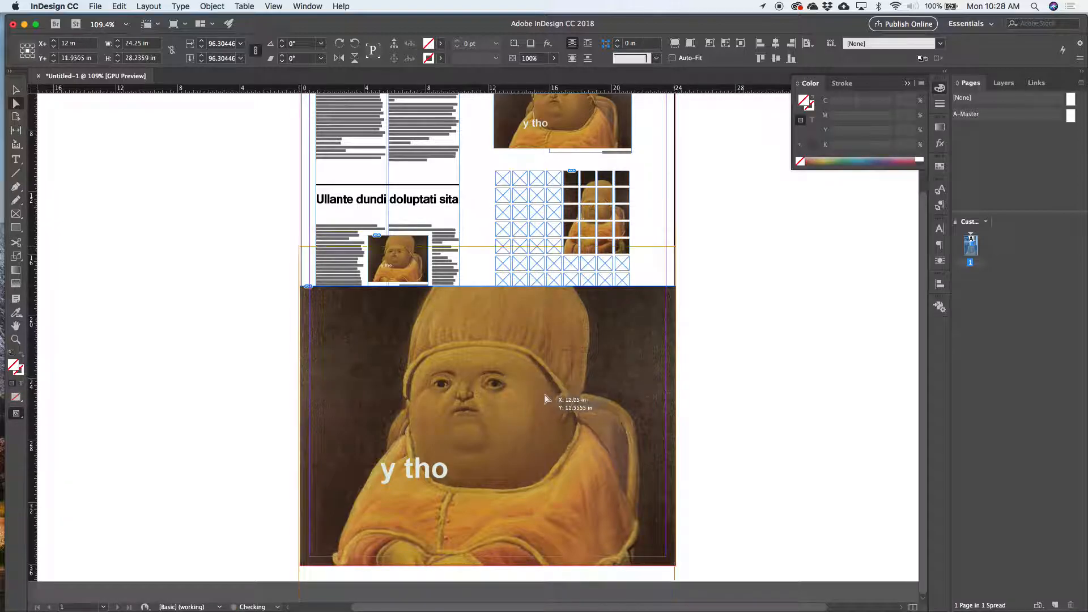
pyautogui.moveTo(542, 417); pyautogui.dragTo(540, 426)
pyautogui.press('v')
pyautogui.press('w')
pyautogui.click(721, 379)
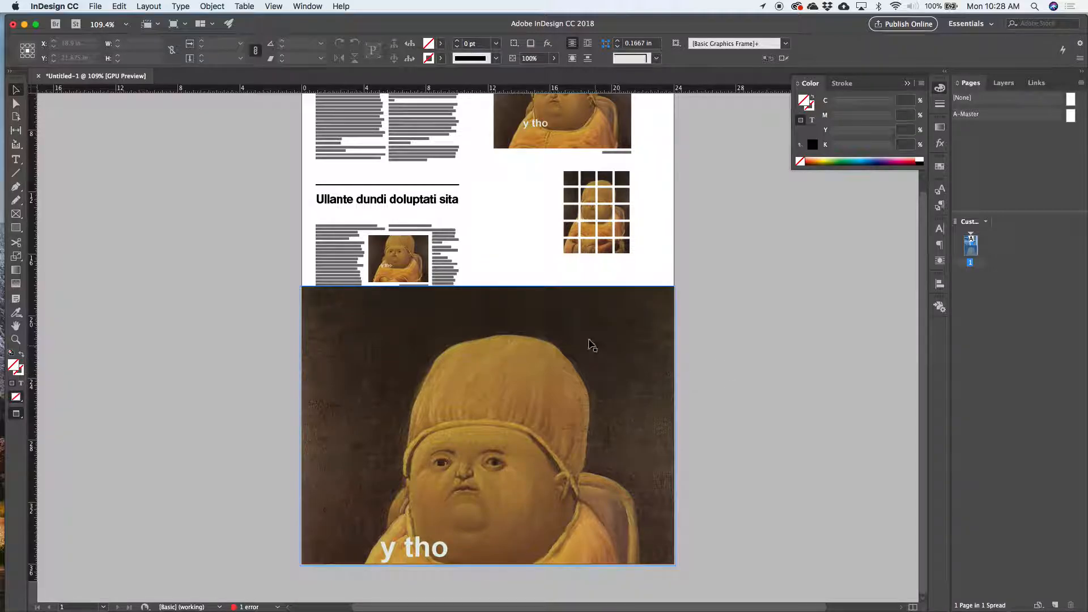
pyautogui.scroll(1, 498, 279)
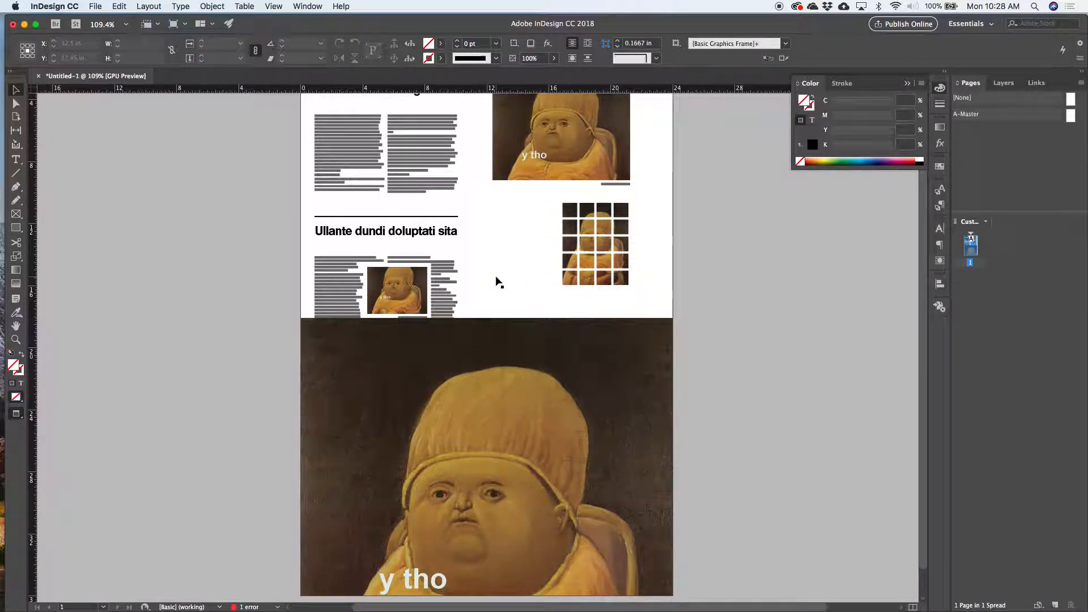
# - Add a Directional Feather to the large picture with unlinked widths, a 3 in top feather and the preview enabled
pyautogui.click(509, 368)
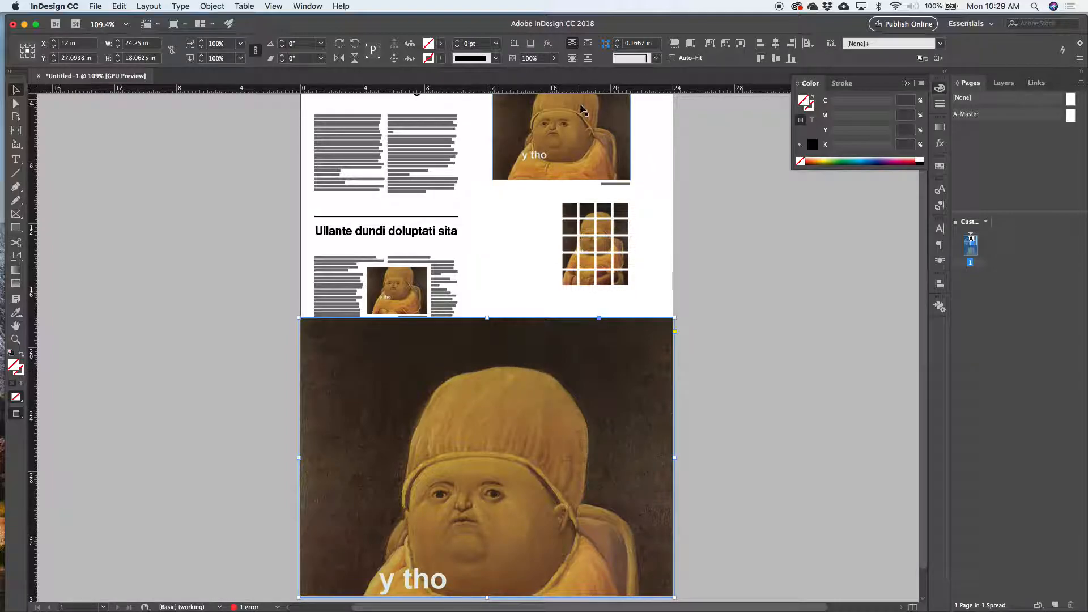
pyautogui.click(548, 44)
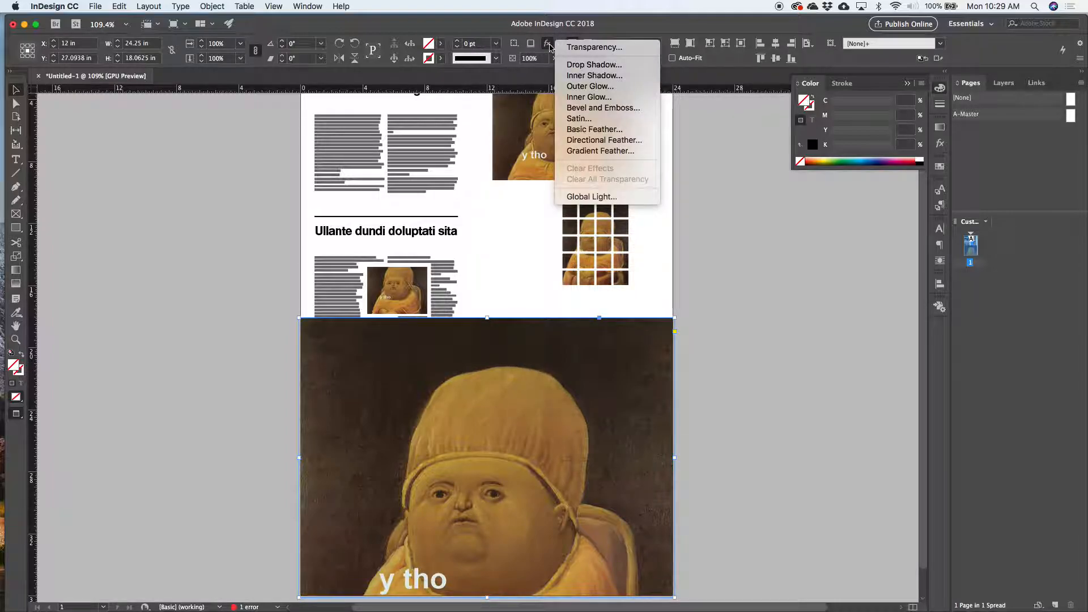
pyautogui.click(586, 140)
pyautogui.moveTo(537, 191); pyautogui.dragTo(818, 95)
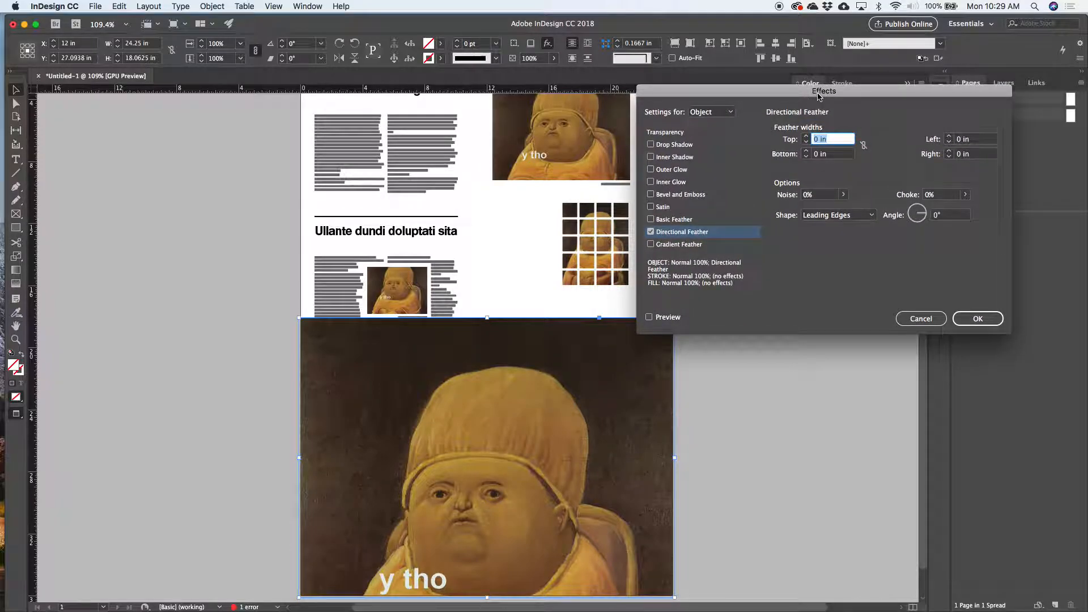
pyautogui.click(865, 146)
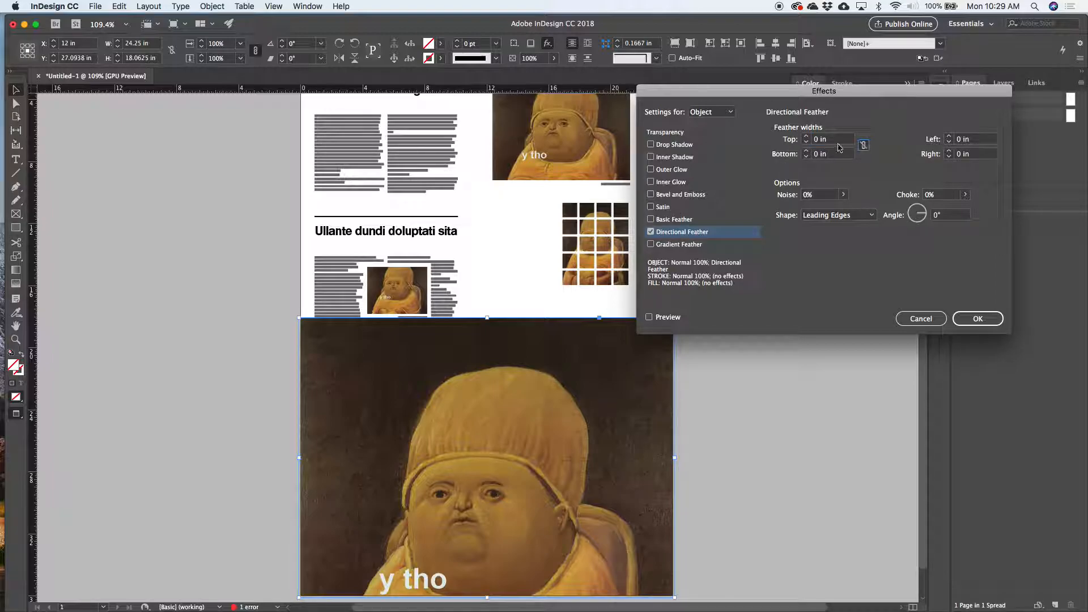
pyautogui.tripleClick(820, 141)
pyautogui.write('3')
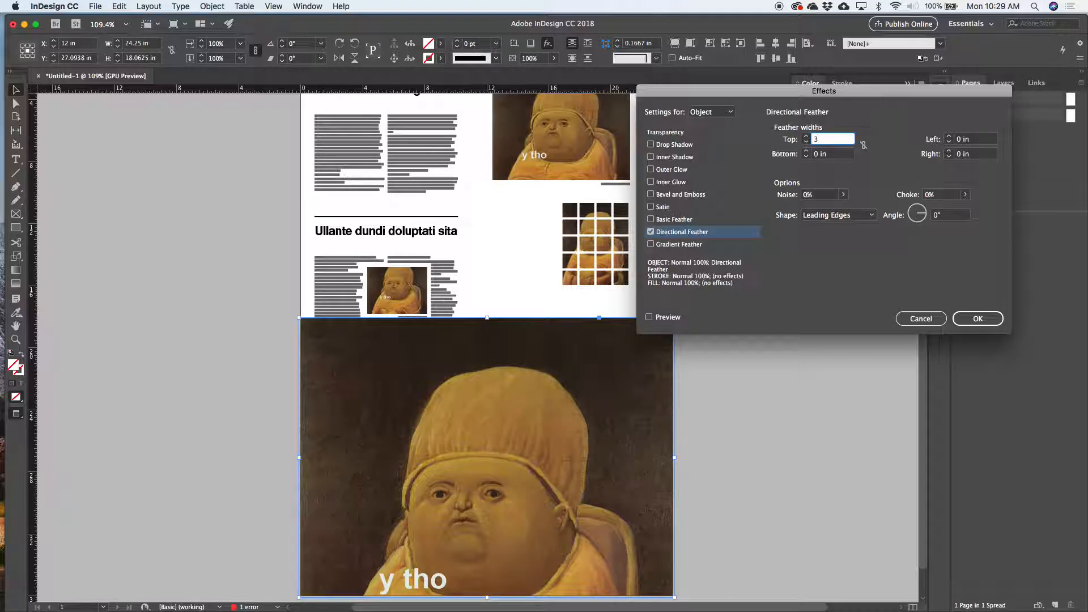
pyautogui.press('Tab')
pyautogui.click(663, 318)
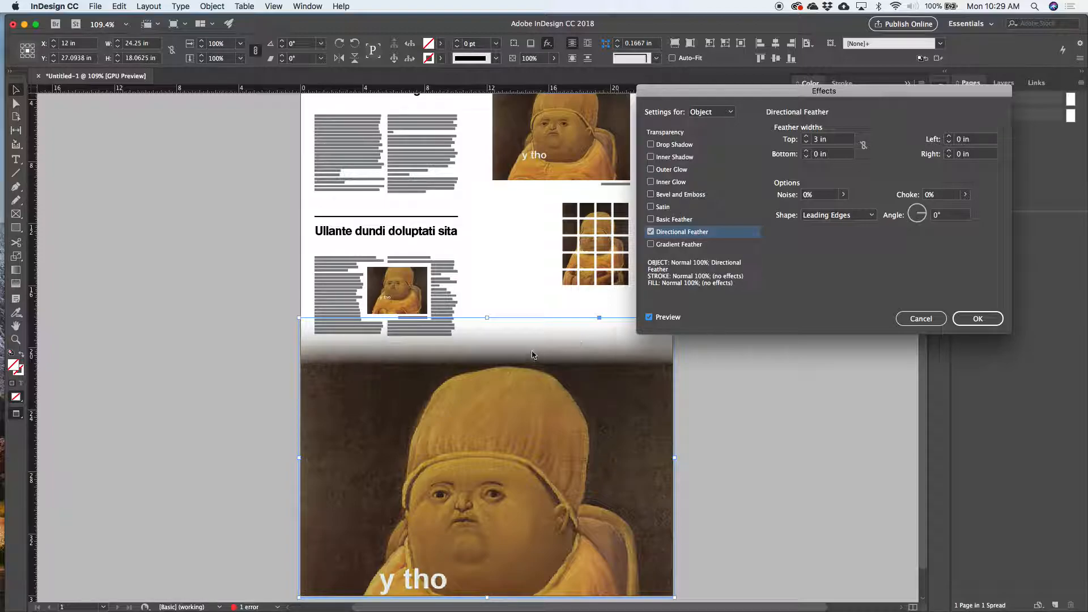
# - Set the directional feather's top width to 5 in
pyautogui.click(806, 137)
pyautogui.click(806, 137)
pyautogui.click(806, 137)
pyautogui.write('5')
pyautogui.press('Tab')
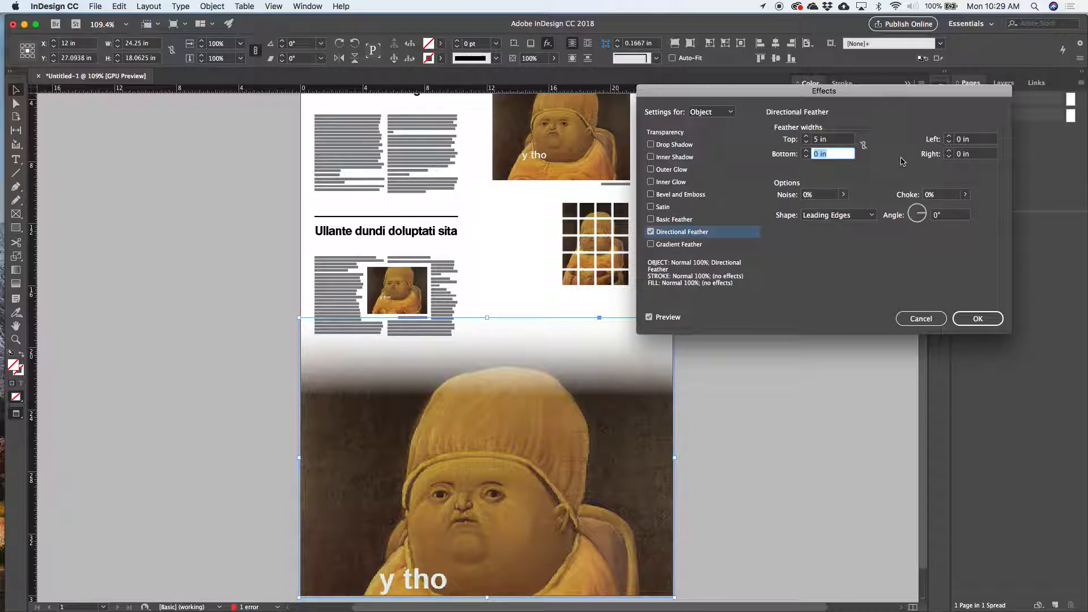
# - Check the feather's choke and shape options, keep 0% and Leading Edges, and apply the effect to the large picture
pyautogui.click(965, 194)
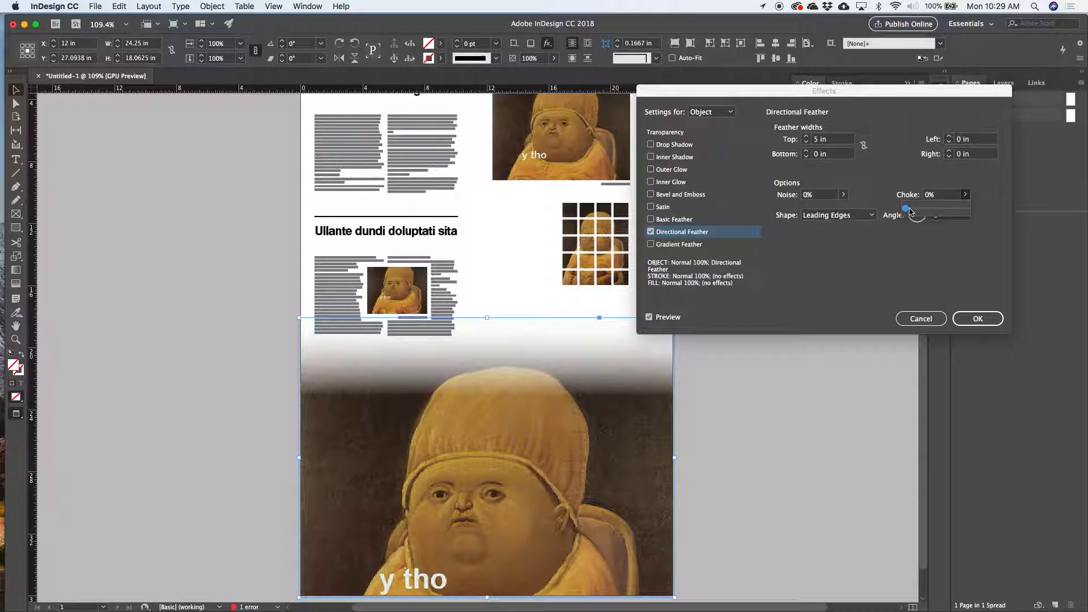
pyautogui.moveTo(910, 212)
pyautogui.mouseDown()
pyautogui.moveTo(972, 207)
pyautogui.moveTo(904, 214)
pyautogui.mouseUp()
pyautogui.click(871, 216)
pyautogui.click(868, 222)
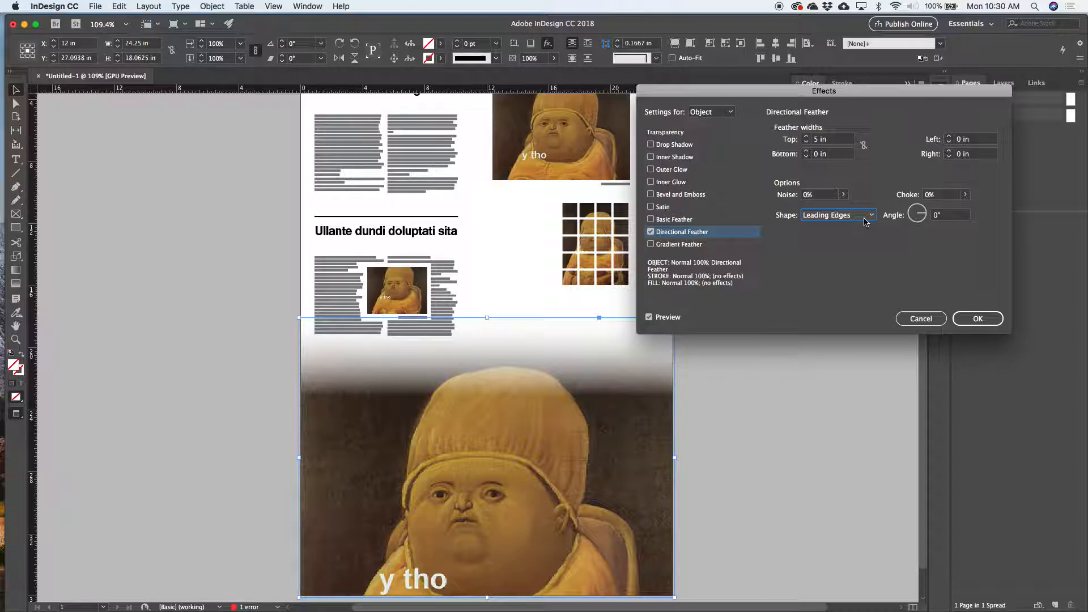
pyautogui.click(866, 222)
pyautogui.click(859, 219)
pyautogui.click(978, 318)
pyautogui.click(784, 349)
pyautogui.scroll(-1, 783, 349)
pyautogui.scroll(-5, 784, 349)
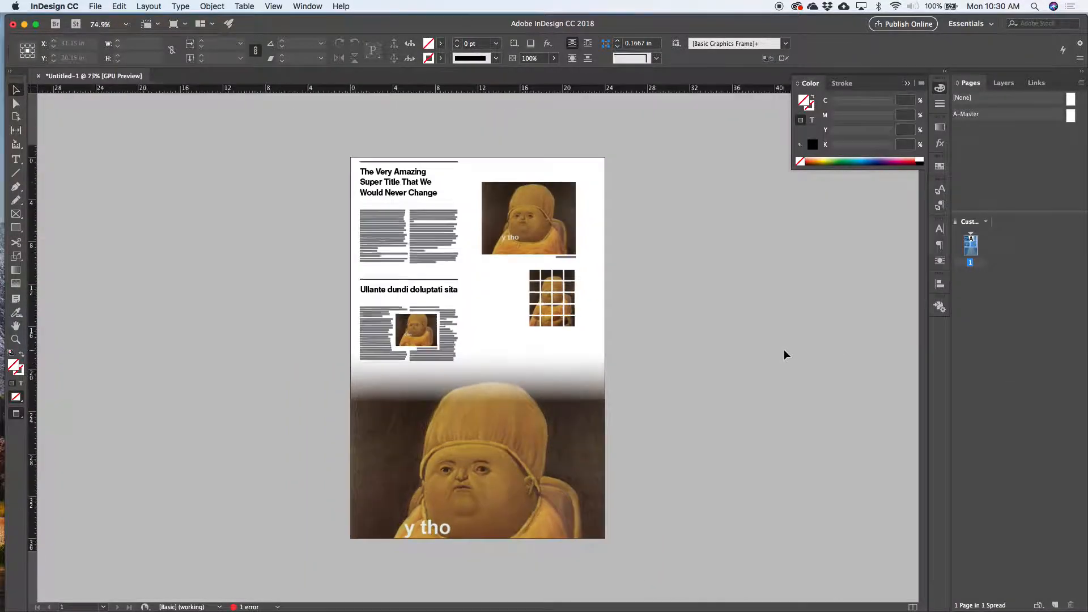
# - Draw a 24 by 36 in graphic frame over the whole page and shorten it from below to about 21.56 in high
pyautogui.press('w')
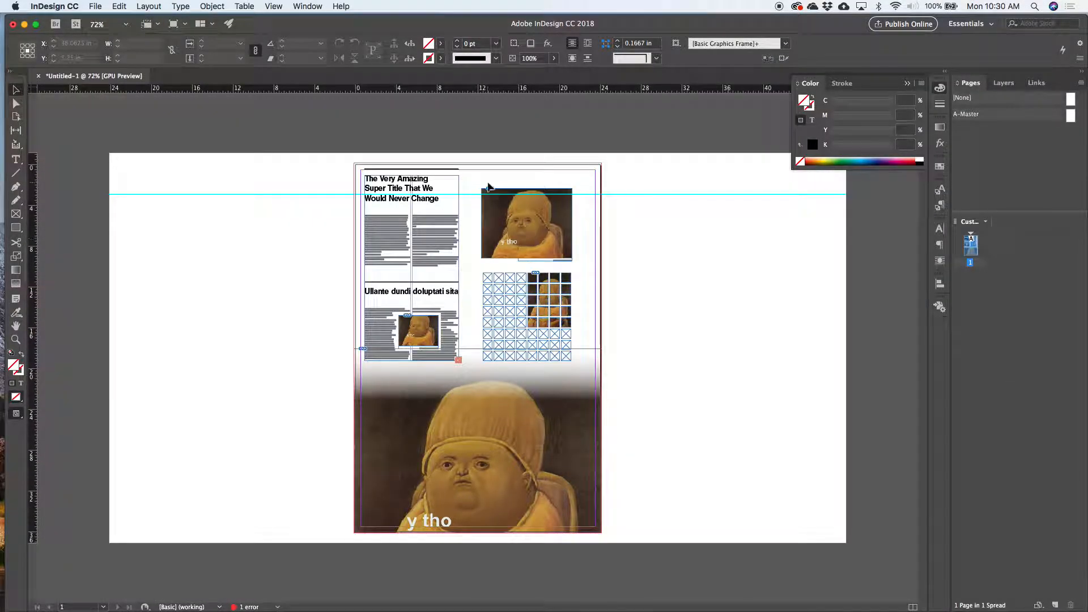
pyautogui.click(17, 216)
pyautogui.moveTo(354, 162); pyautogui.dragTo(604, 537)
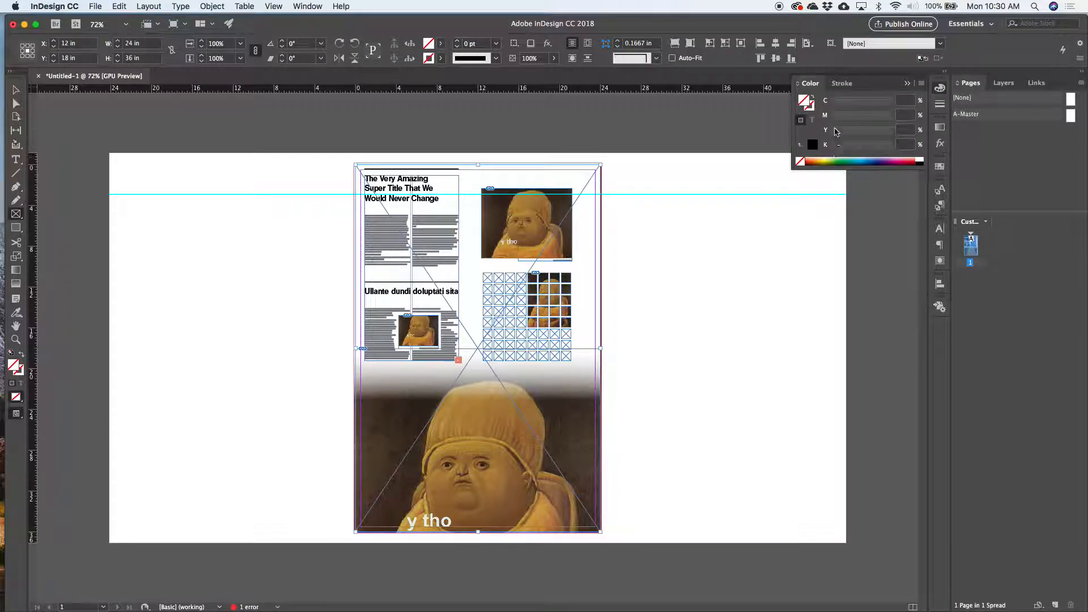
pyautogui.press('i')
pyautogui.press('v')
pyautogui.moveTo(478, 532); pyautogui.dragTo(474, 384)
# - Fill the new frame with a brown sampled from the large picture's hat
pyautogui.press('i')
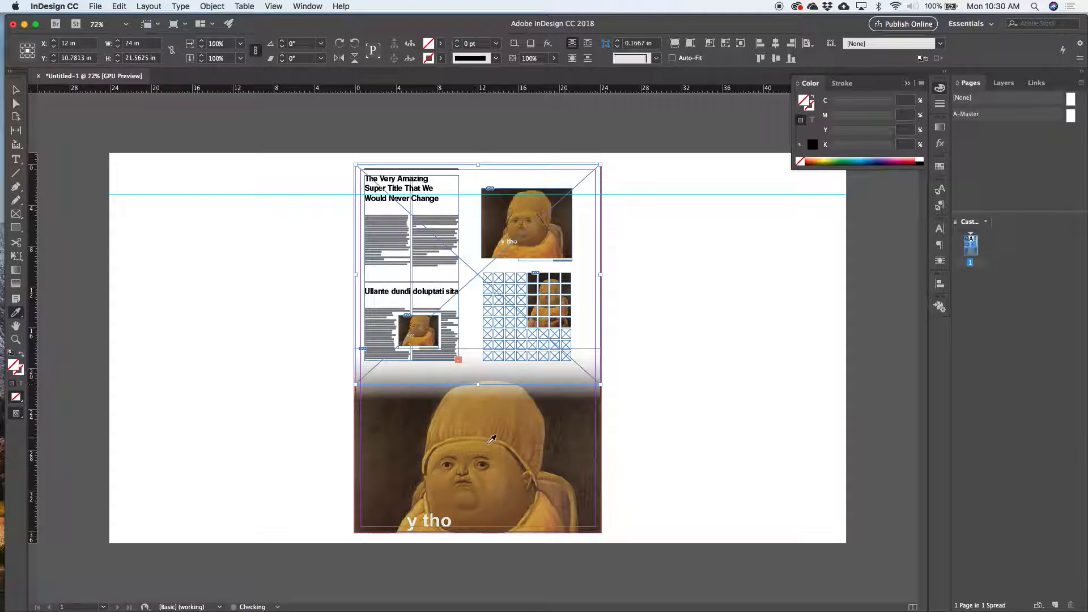
pyautogui.click(491, 445)
pyautogui.press('v')
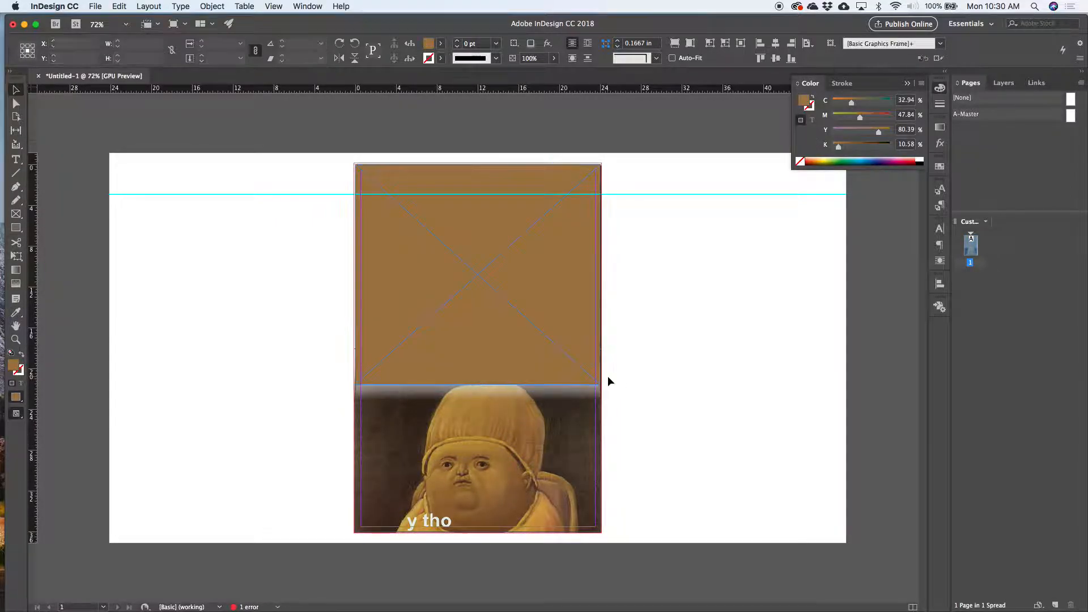
pyautogui.click(608, 375)
# - Extend the brown frame over the whole page and out to the bleed edges, 24.25 by 36.25 in
pyautogui.click(482, 387)
pyautogui.click(475, 316)
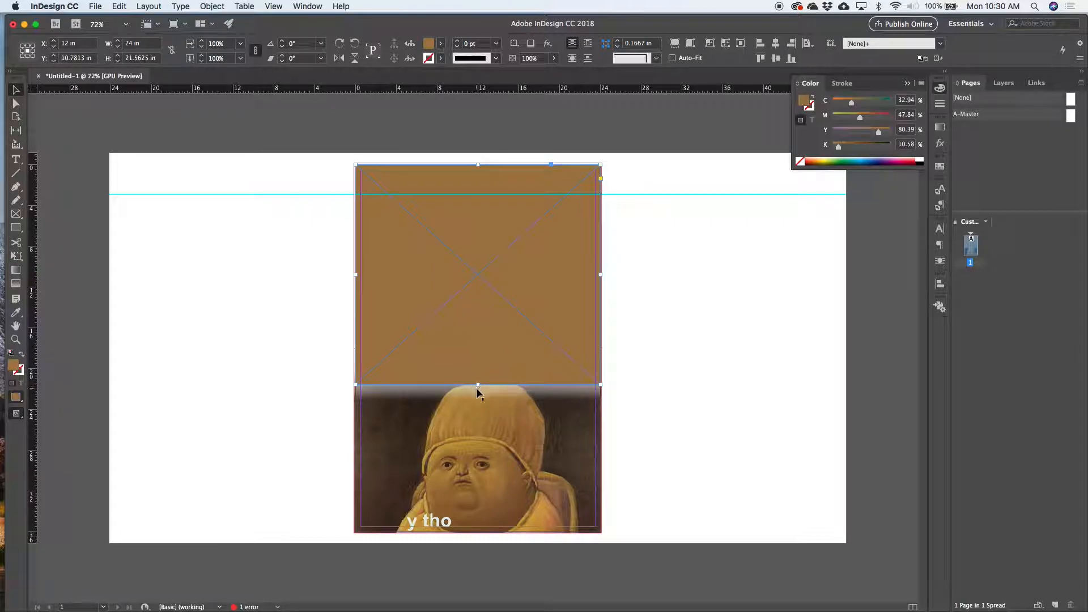
pyautogui.moveTo(478, 385); pyautogui.dragTo(474, 537)
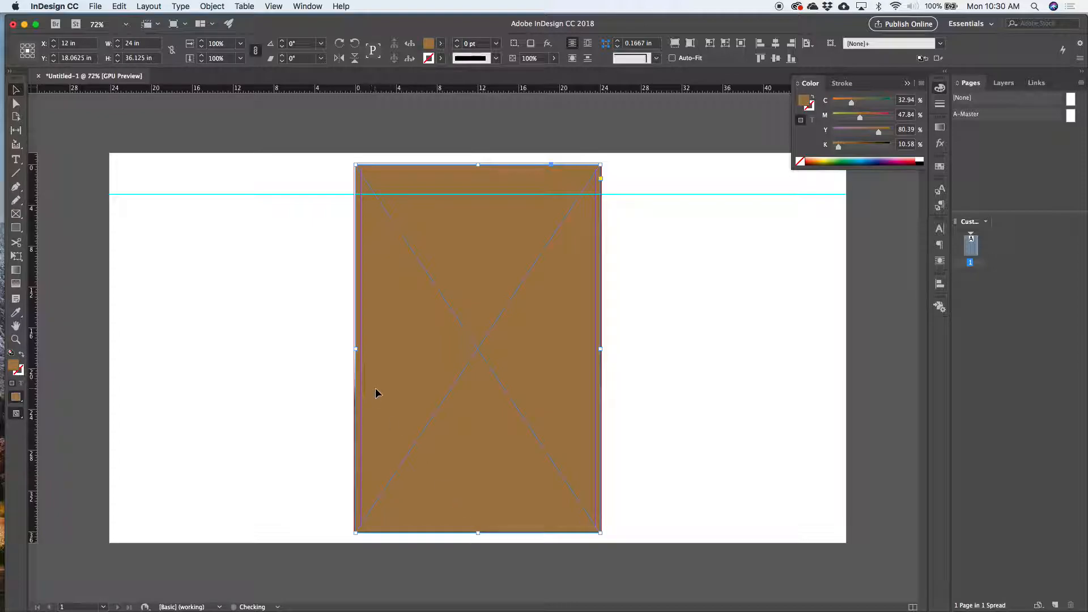
pyautogui.press('super+space')
pyautogui.moveTo(366, 161); pyautogui.dragTo(369, 129)
pyautogui.moveTo(757, 422); pyautogui.dragTo(760, 420)
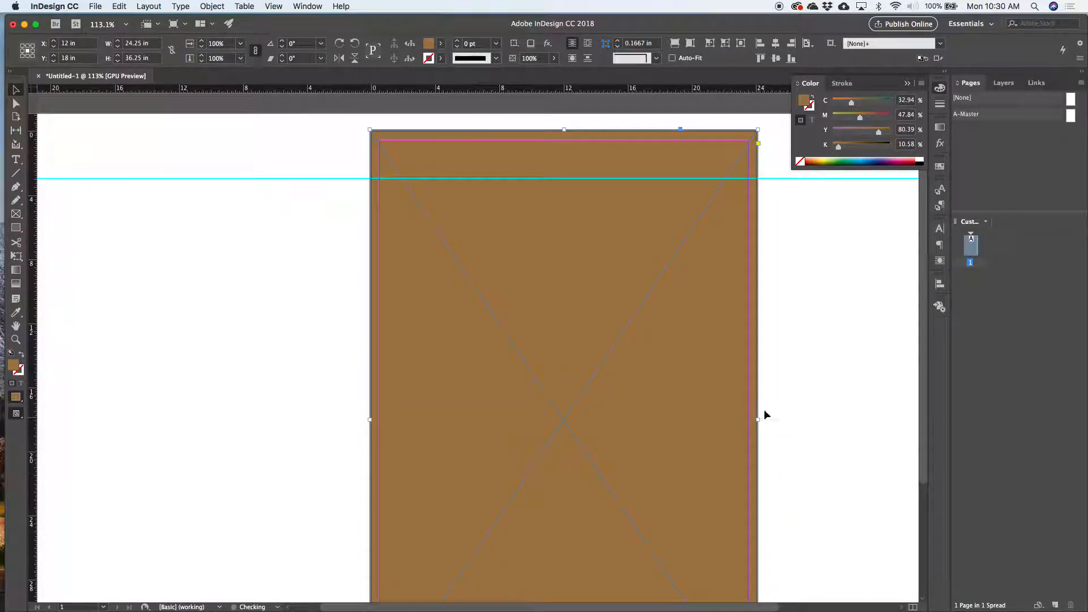
# - Create a second layer, move the brown frame onto it, and place that layer beneath Layer 1
pyautogui.click(1008, 85)
pyautogui.click(1055, 596)
pyautogui.moveTo(1079, 110); pyautogui.dragTo(1080, 98)
pyautogui.moveTo(998, 99); pyautogui.dragTo(995, 118)
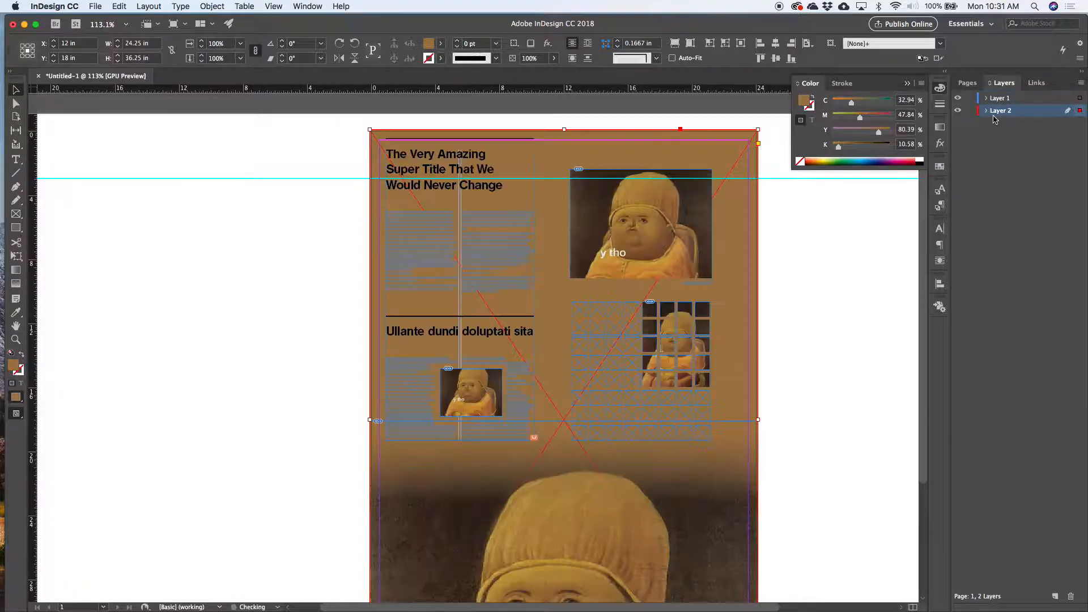
# - Lock Layer 2 and unlock it again
pyautogui.click(971, 111)
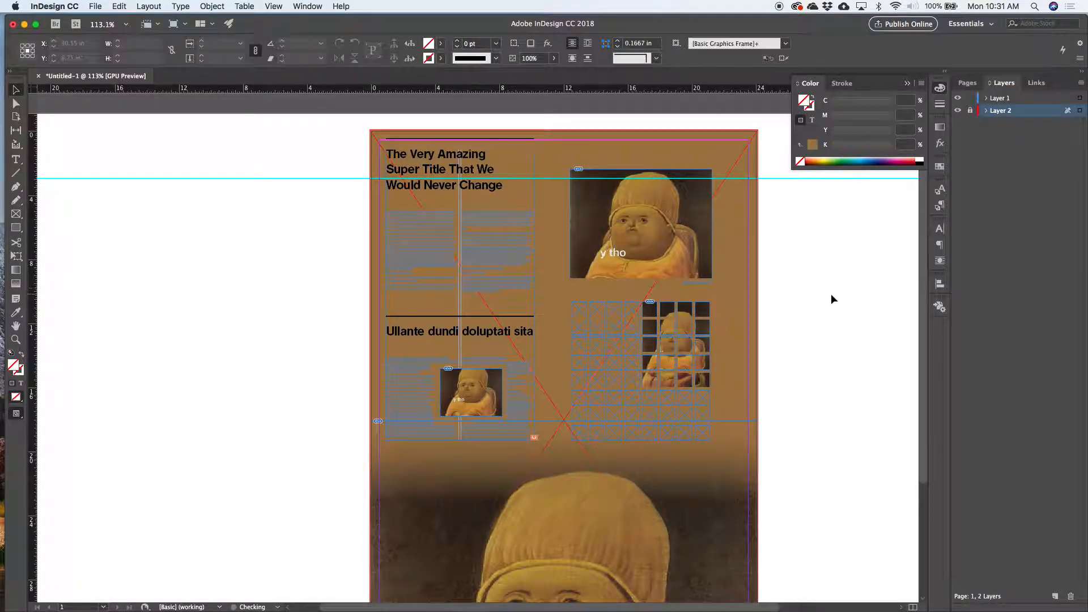
pyautogui.click(971, 110)
pyautogui.click(729, 260)
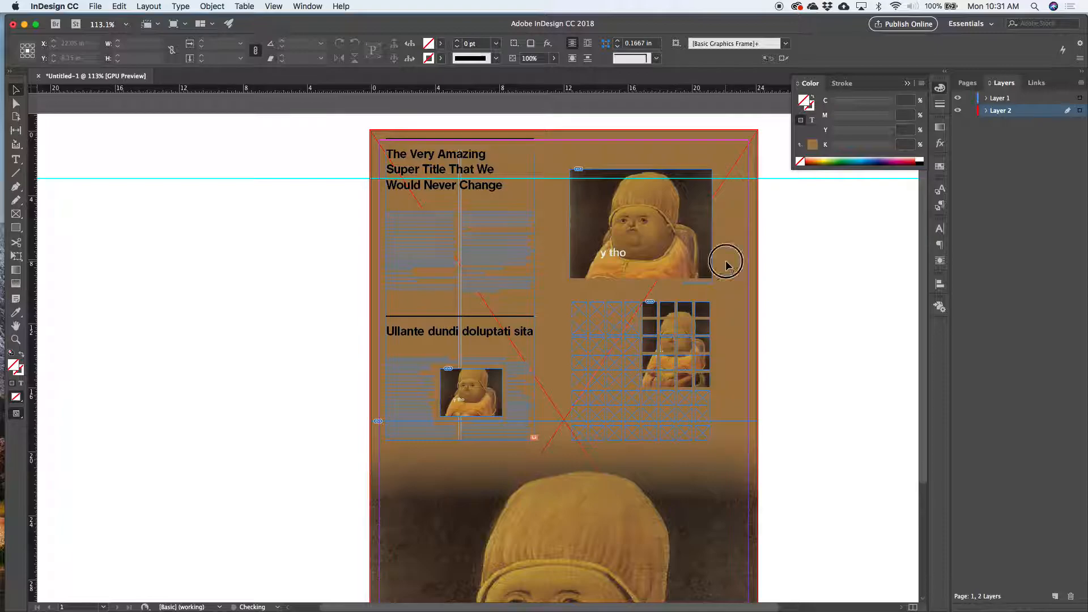
# - Recolour the background frame to a light beige with CMYK values 5, 10, 18 and 13, and put the colour controls away
pyautogui.click(921, 82)
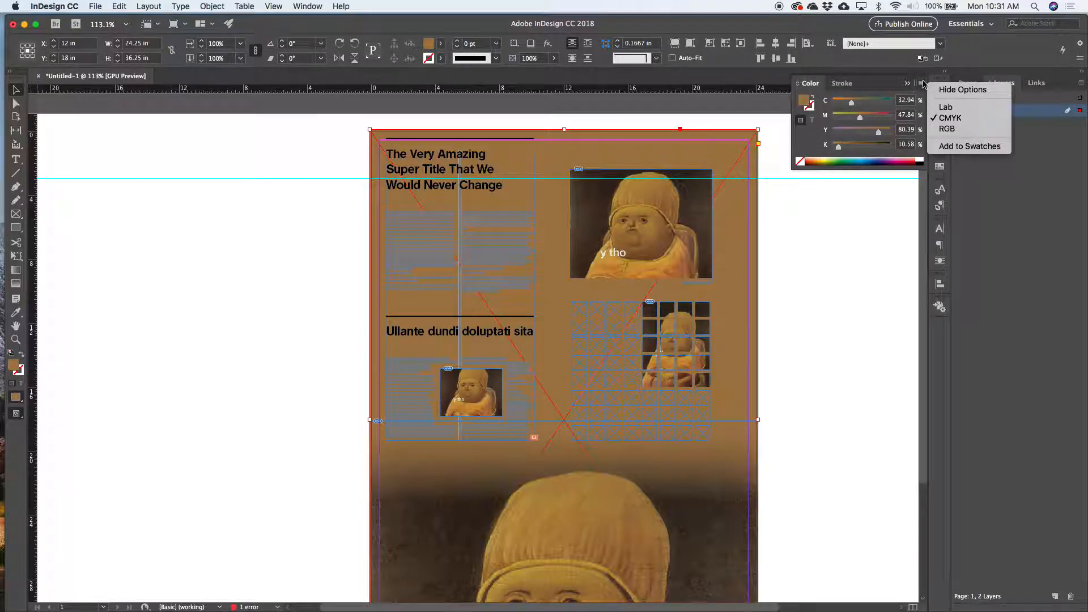
pyautogui.click(876, 141)
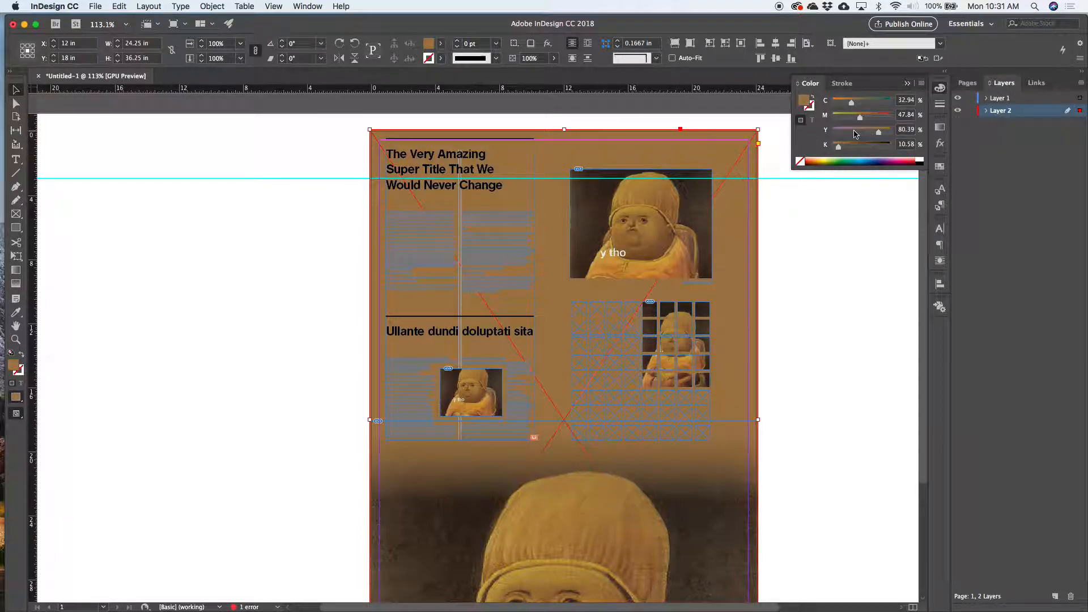
pyautogui.click(848, 132)
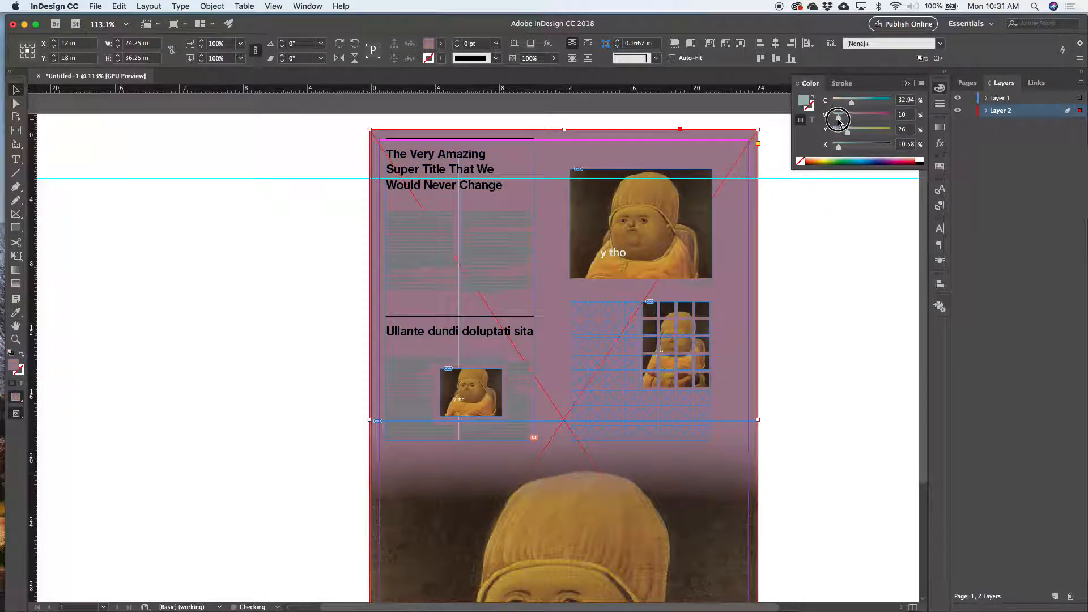
pyautogui.click(838, 115)
pyautogui.click(837, 103)
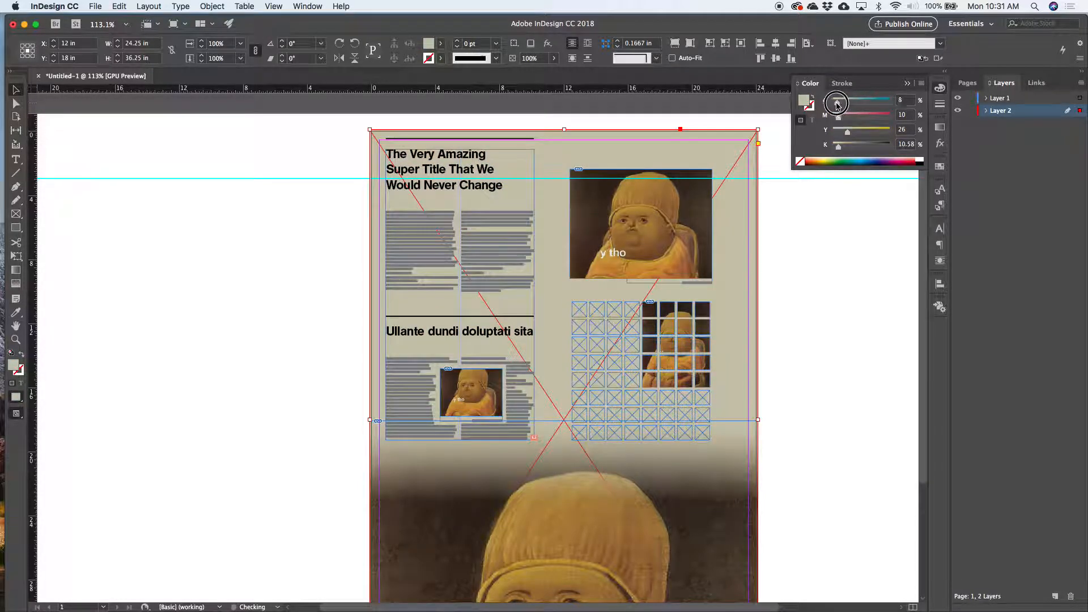
pyautogui.click(836, 103)
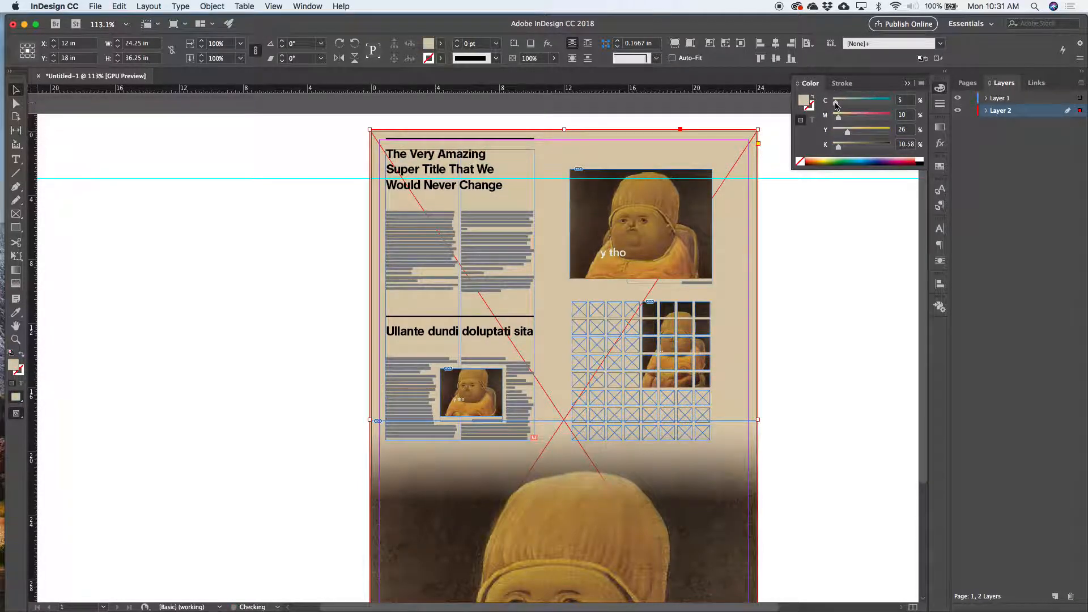
pyautogui.click(844, 132)
pyautogui.click(842, 133)
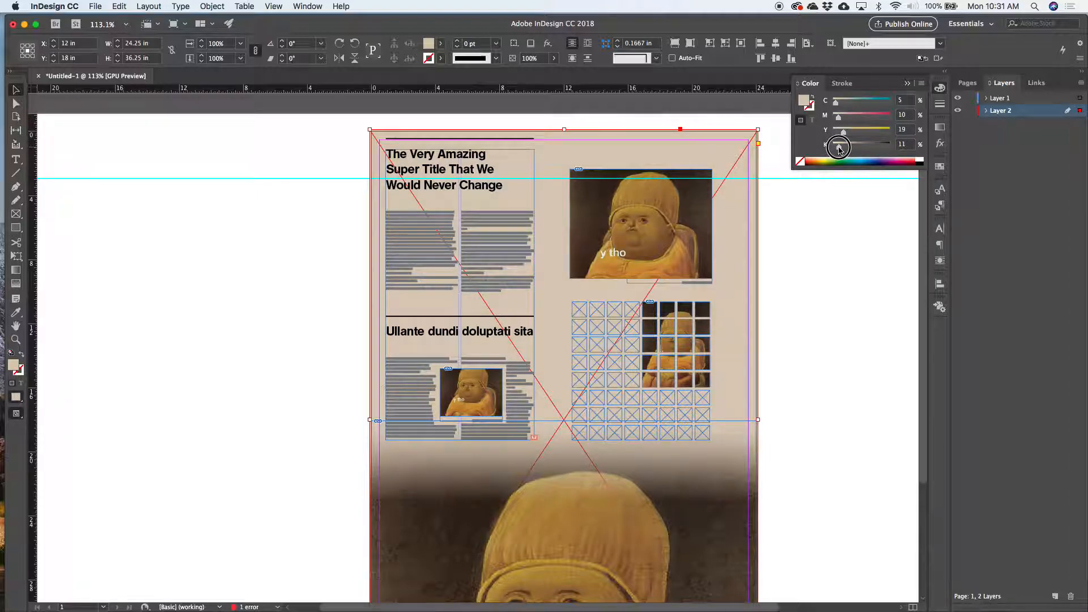
pyautogui.moveTo(842, 133); pyautogui.dragTo(843, 133)
pyautogui.click(841, 146)
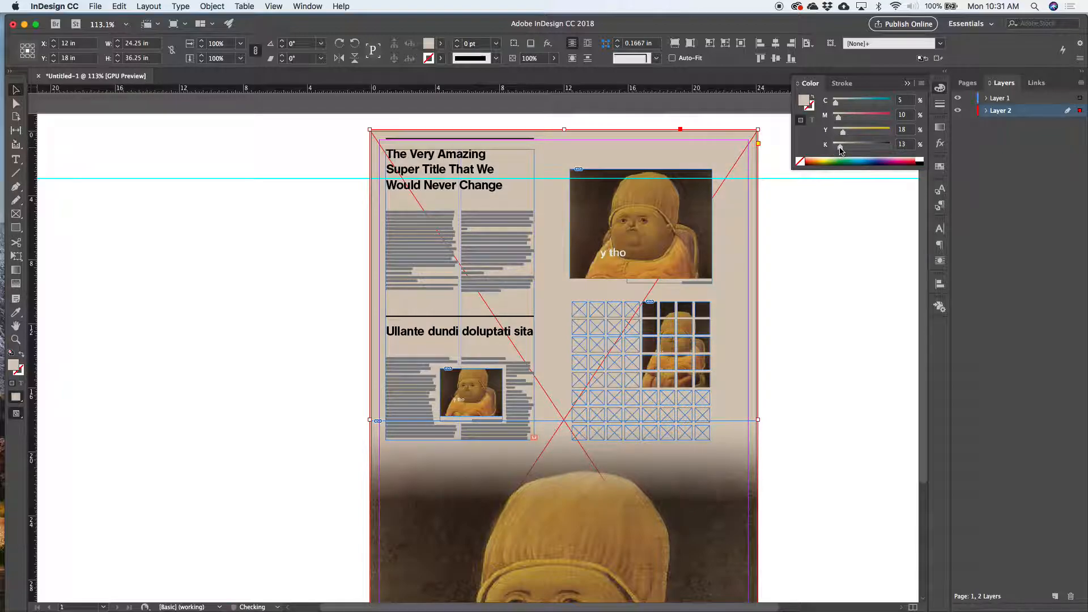
pyautogui.click(838, 264)
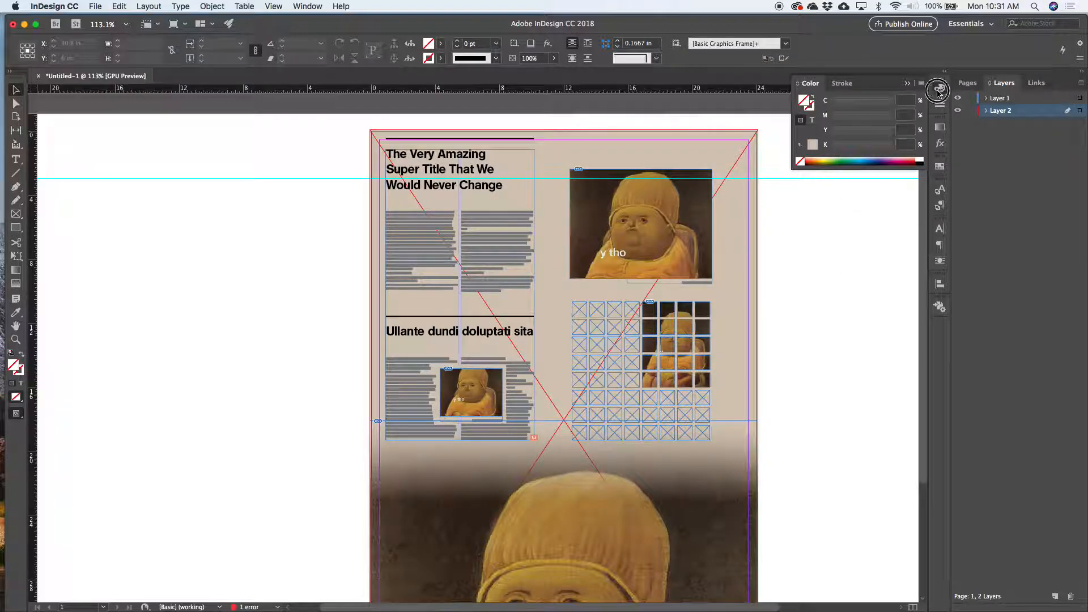
pyautogui.click(938, 89)
# - Lock Layer 2 and preview the whole page without guides, checking where the large picture fades into the background
pyautogui.press('w')
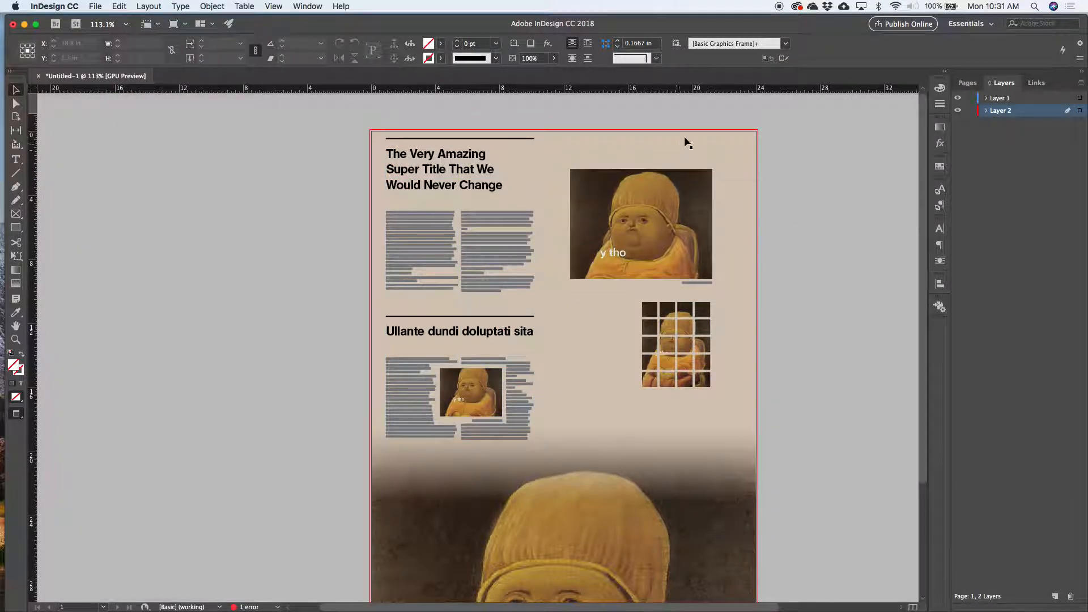
pyautogui.click(970, 110)
pyautogui.moveTo(579, 265); pyautogui.dragTo(576, 199)
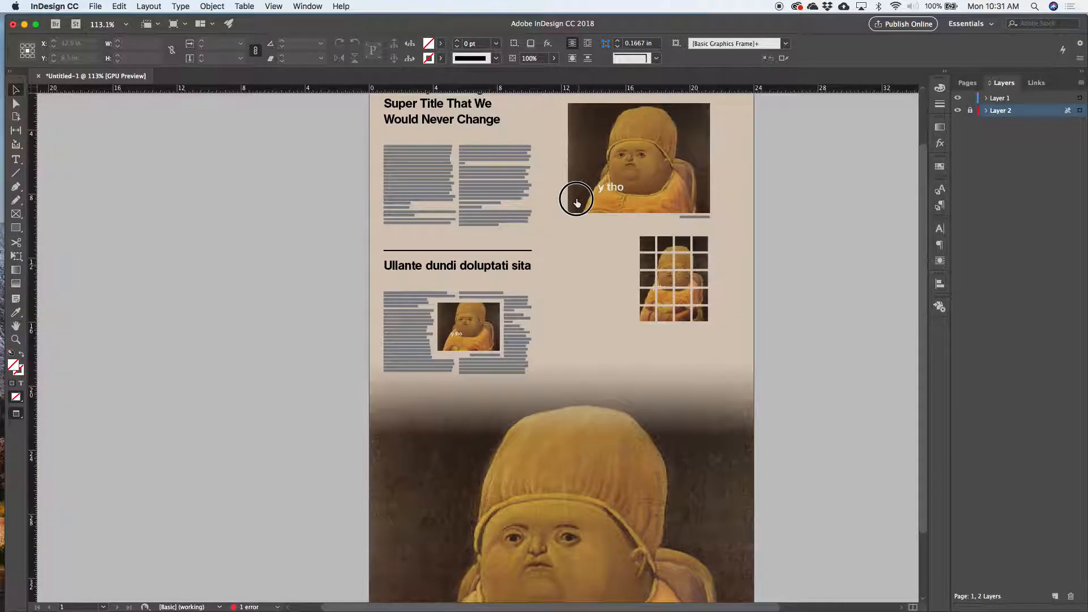
pyautogui.scroll(-3, 577, 200)
pyautogui.press('super+0')
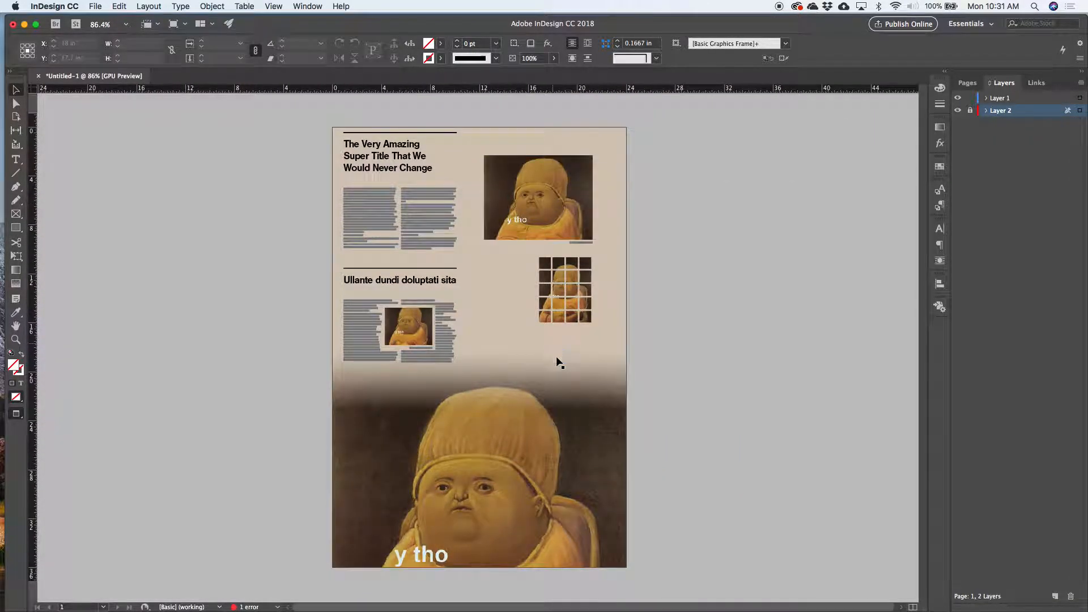
pyautogui.press('w')
pyautogui.press('w')
pyautogui.scroll(10, 553, 373)
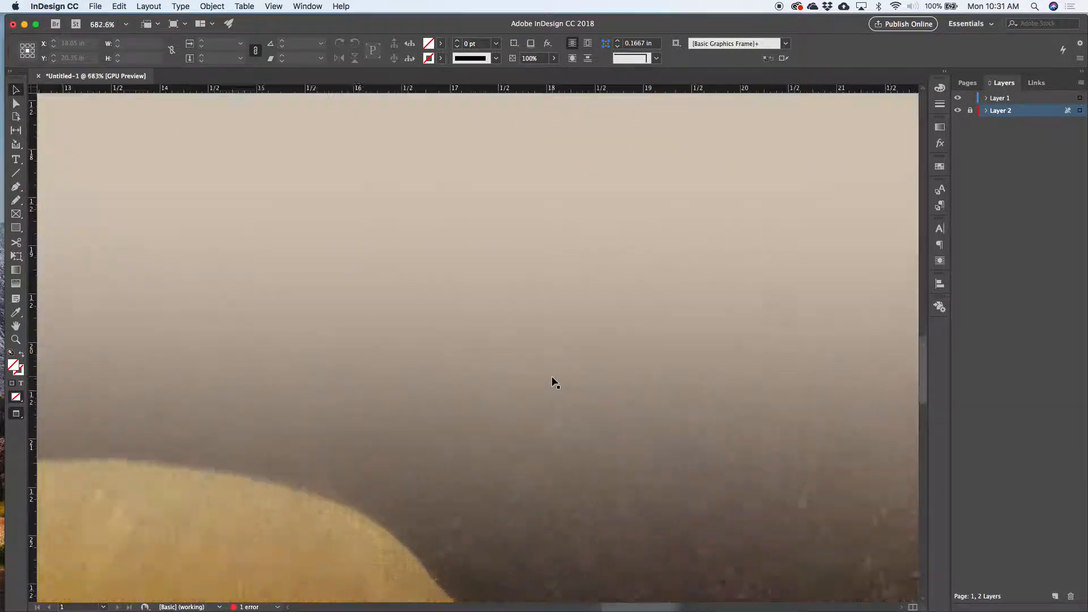
pyautogui.scroll(-10, 551, 375)
pyautogui.click(551, 334)
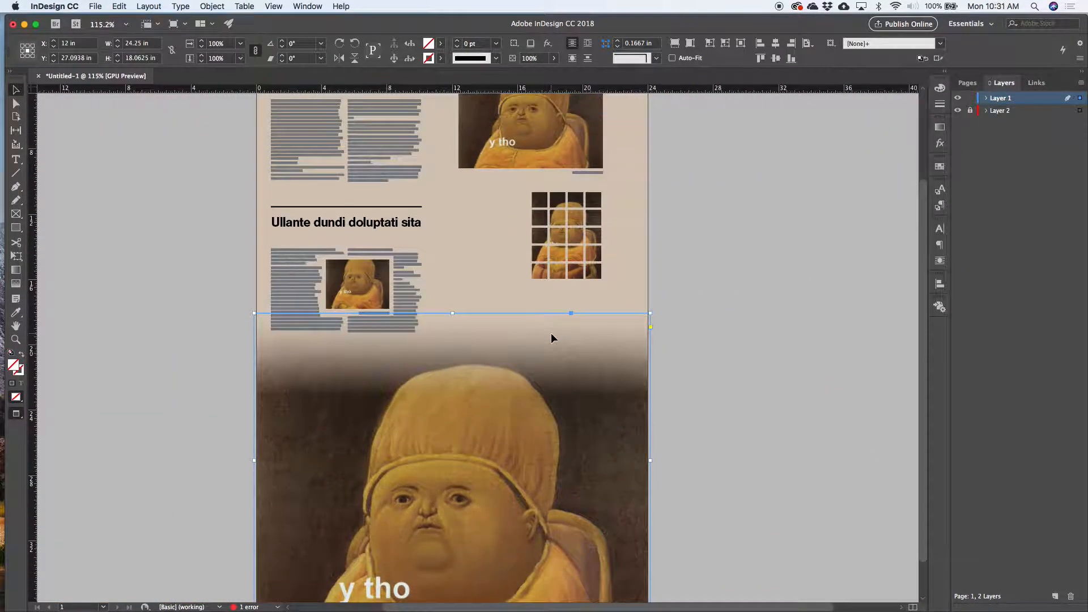
pyautogui.scroll(1, 551, 336)
pyautogui.click(430, 309)
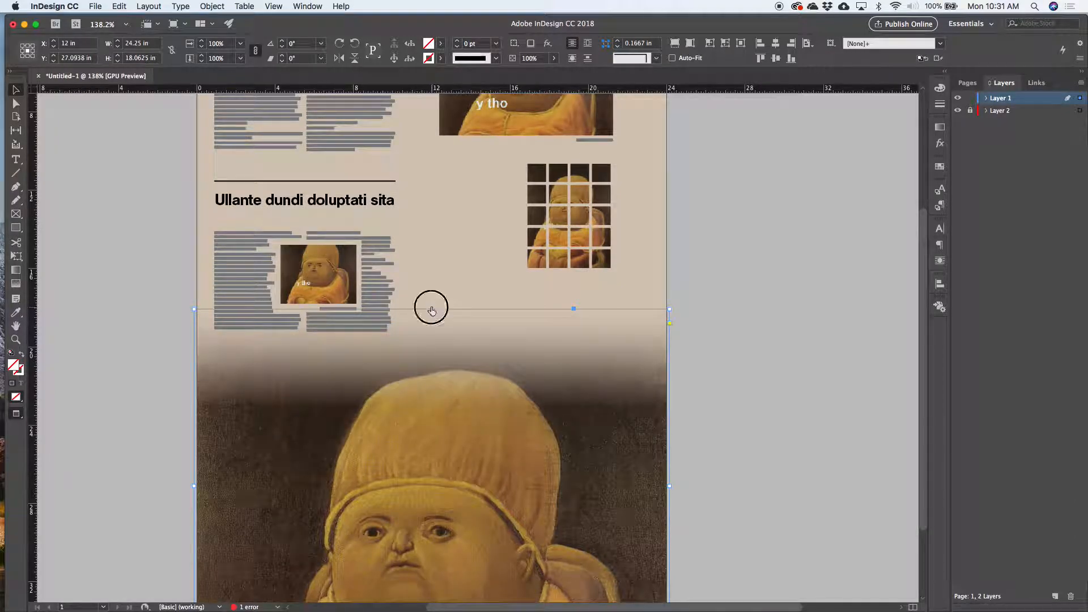
pyautogui.click(429, 338)
pyautogui.click(682, 327)
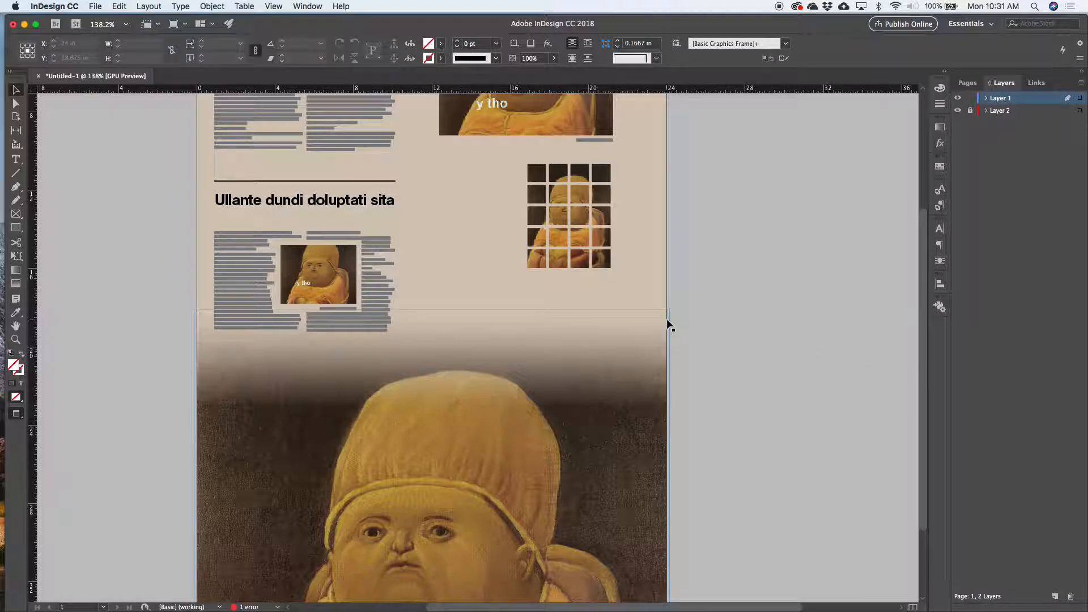
pyautogui.press('\\')
pyautogui.moveTo(633, 320); pyautogui.dragTo(424, 321)
pyautogui.press('v')
pyautogui.click(760, 300)
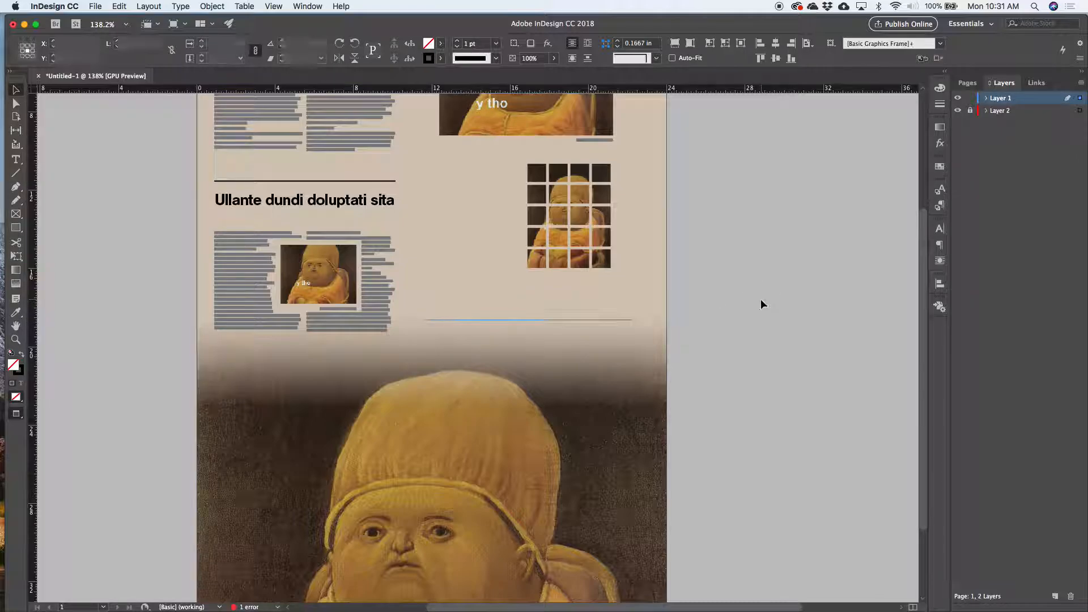
pyautogui.click(550, 323)
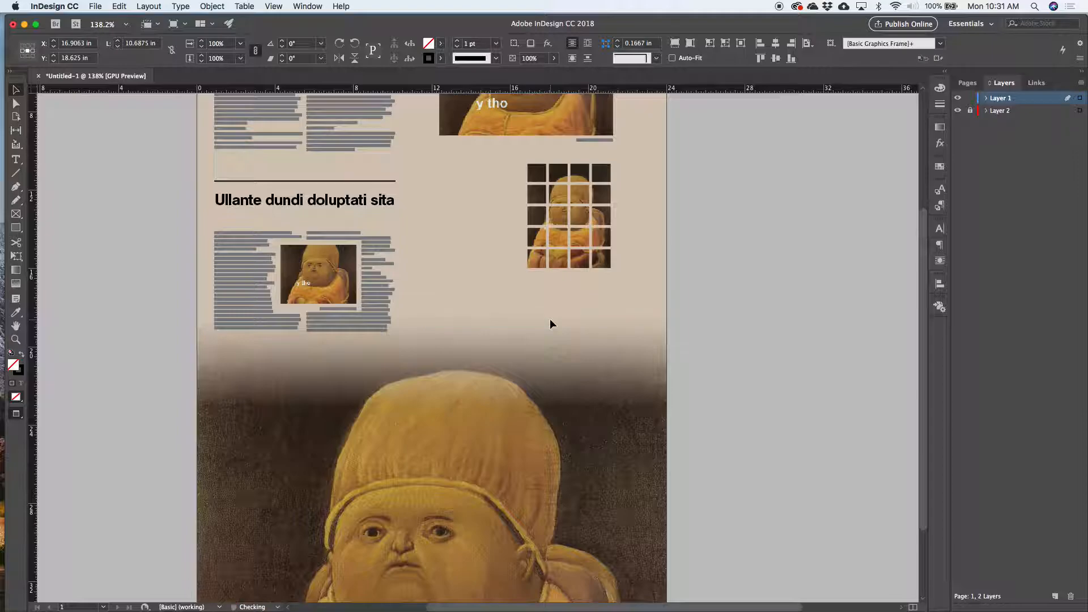
# - Extend the large picture's frame up to the page's upper bleed edge, making it 36.25 in high
pyautogui.click(493, 392)
pyautogui.press('super+0')
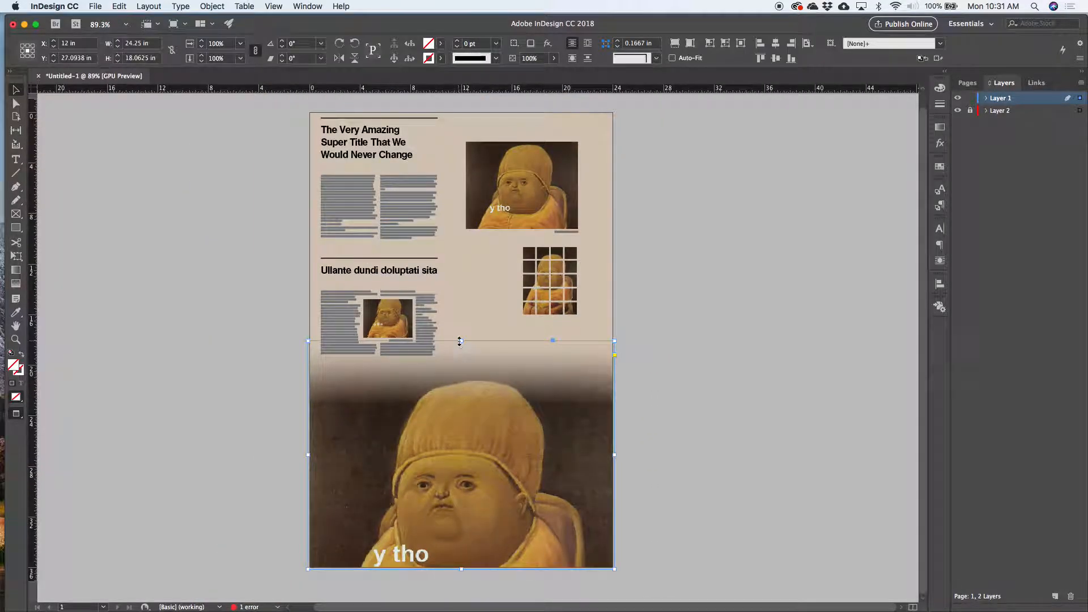
pyautogui.moveTo(460, 340); pyautogui.dragTo(461, 111)
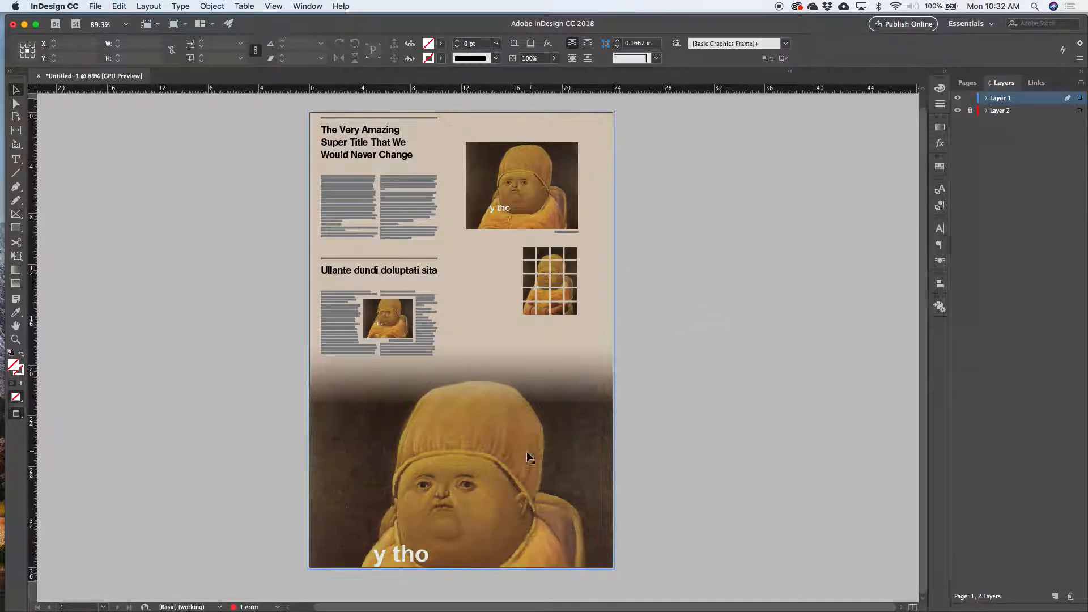
# - Select the image inside the large frame to check its bounds against the feathered edge, and leave preview mode
pyautogui.press('a')
pyautogui.click(542, 405)
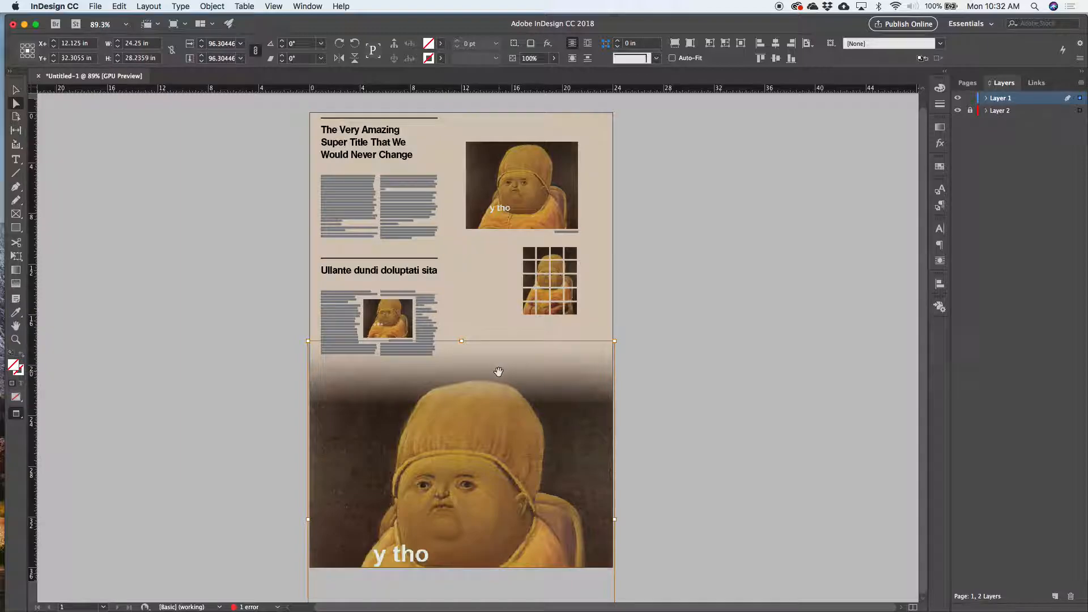
pyautogui.rightClick(461, 342)
pyautogui.click(695, 308)
pyautogui.press('v')
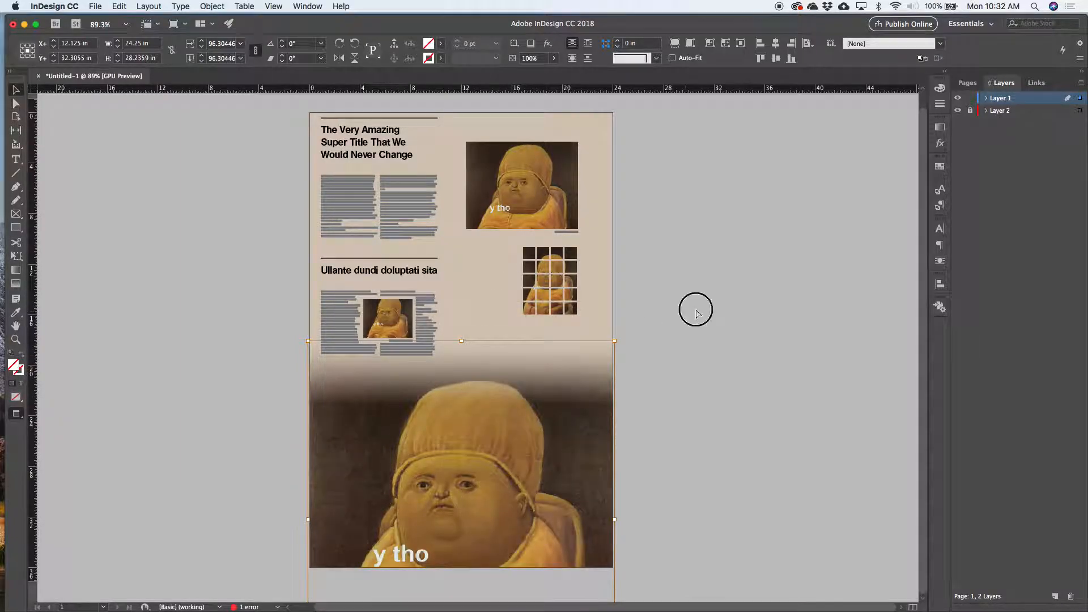
pyautogui.press('w')
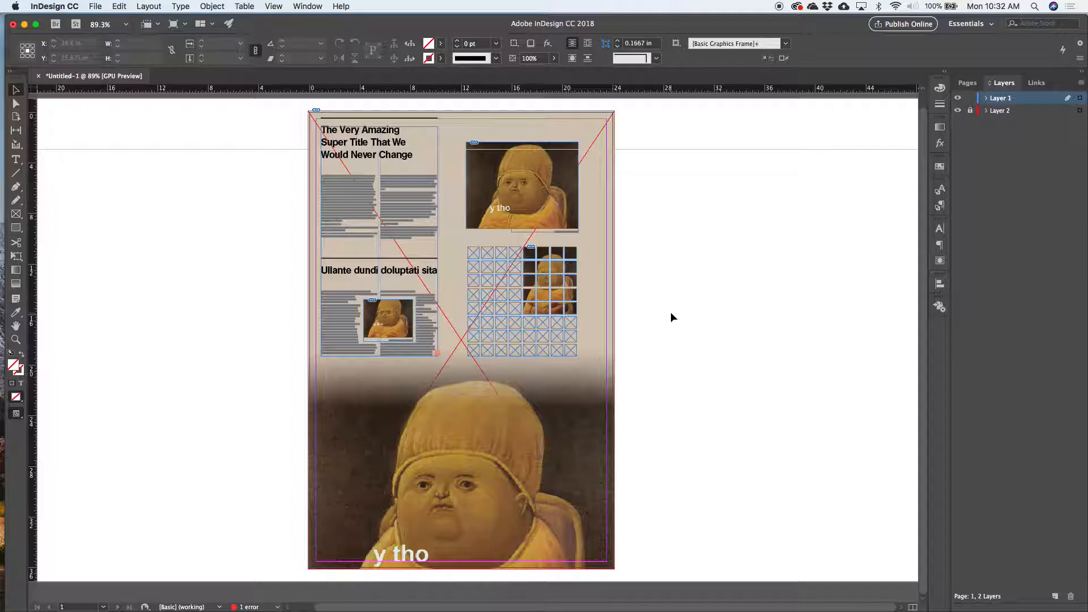
# - Move the large picture frame sideways to about X 4.6 in, partly off the page's left edge, and preview the page
pyautogui.click(571, 370)
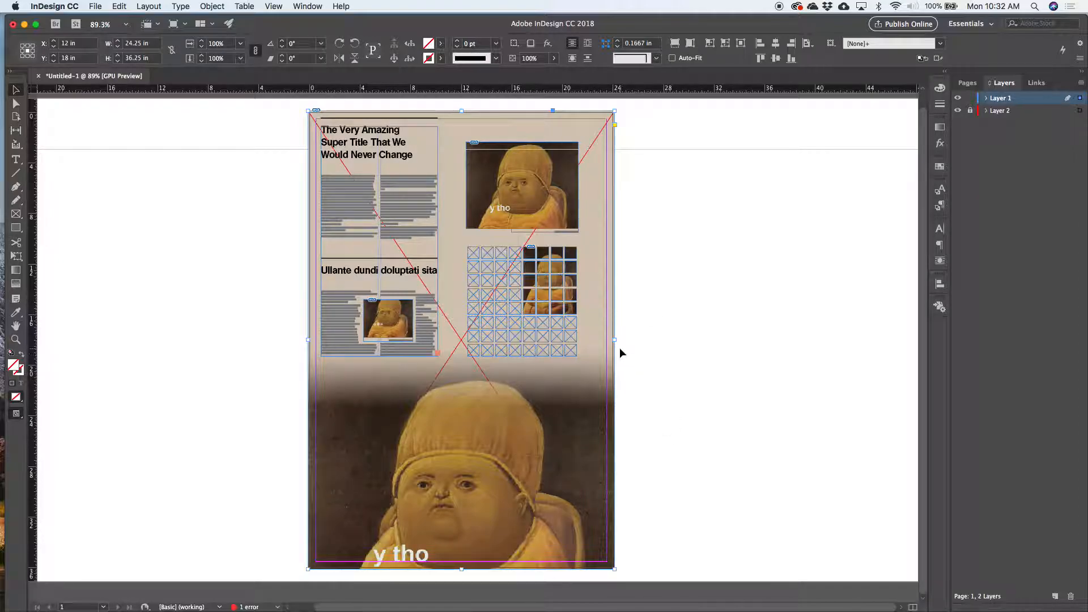
pyautogui.moveTo(583, 372); pyautogui.dragTo(443, 425)
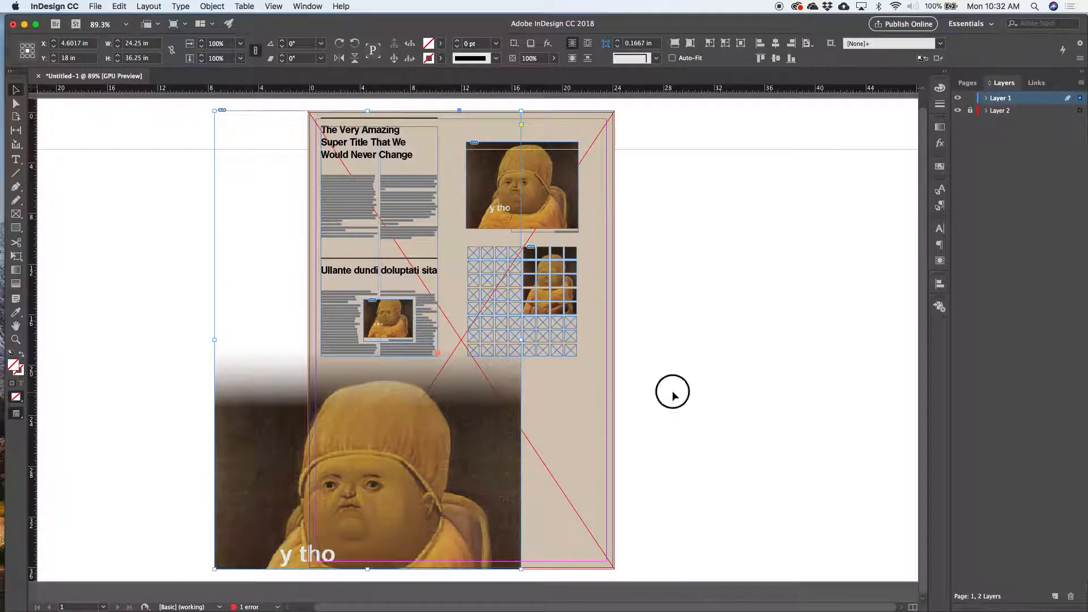
pyautogui.click(672, 391)
pyautogui.press('w')
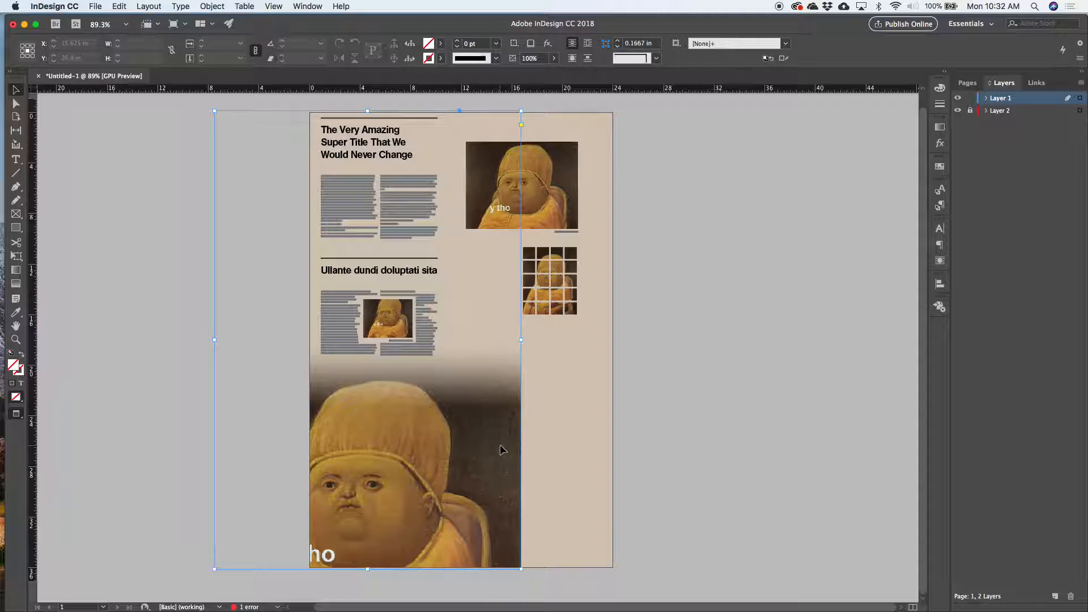
# - Set the right width of the large picture's Directional Feather to 3 in
pyautogui.click(501, 450)
pyautogui.click(547, 43)
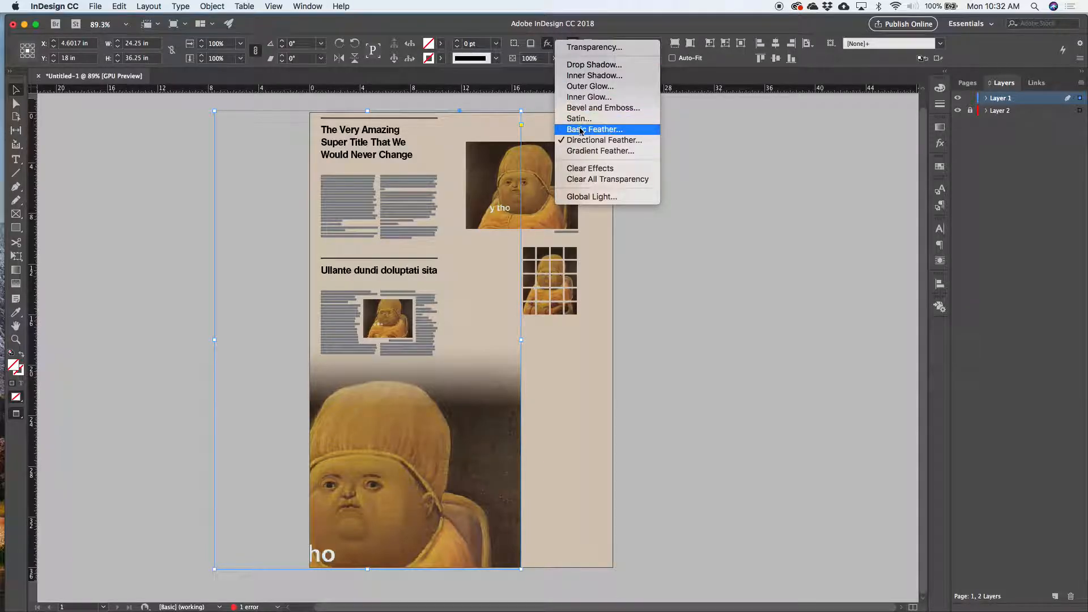
pyautogui.click(581, 155)
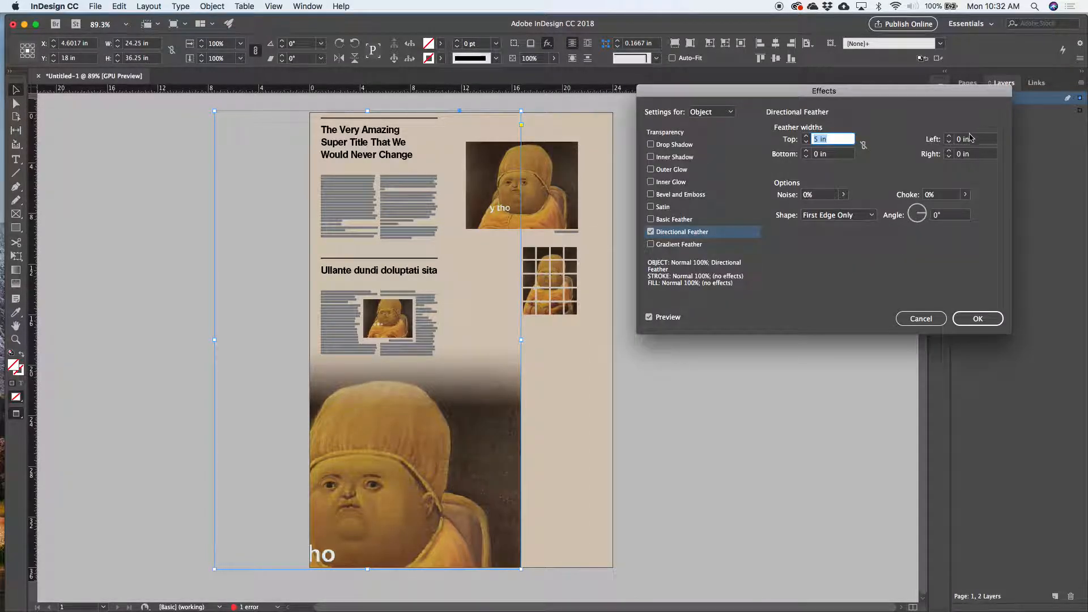
pyautogui.click(965, 154)
pyautogui.write('3')
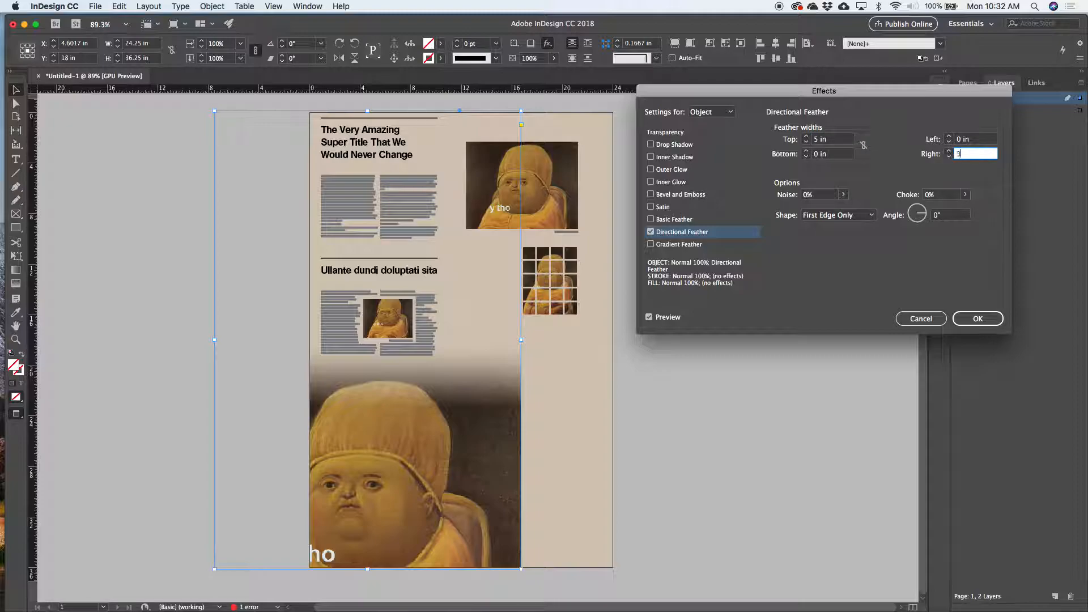
pyautogui.press('Tab')
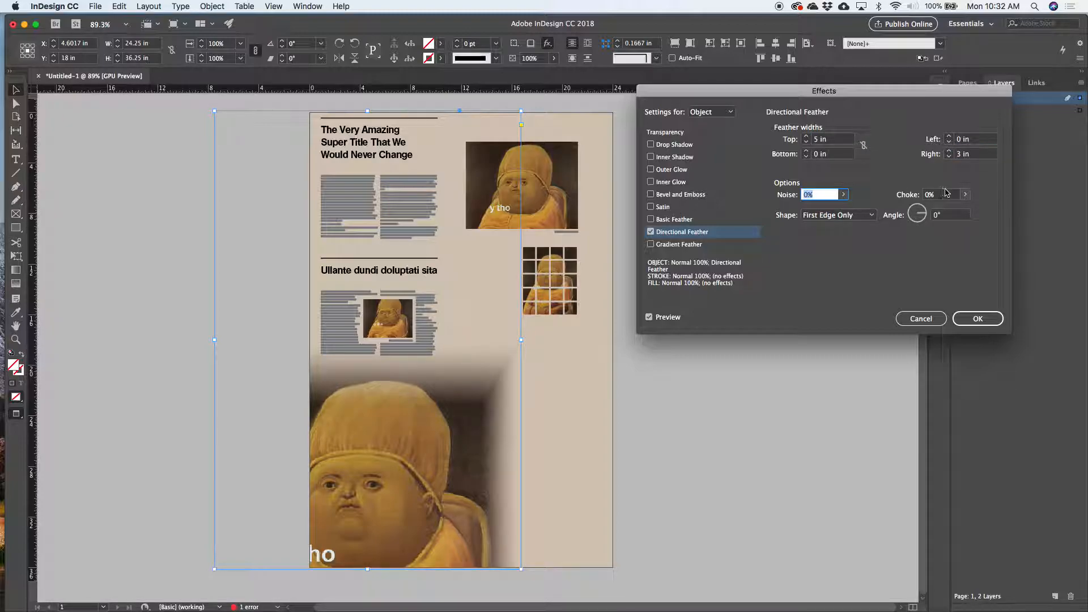
# - Return the Directional Feather's angle to 0° and its right width to 0 in
pyautogui.moveTo(924, 217); pyautogui.dragTo(949, 218)
pyautogui.write('0')
pyautogui.press('Tab')
pyautogui.click(978, 153)
pyautogui.write('0')
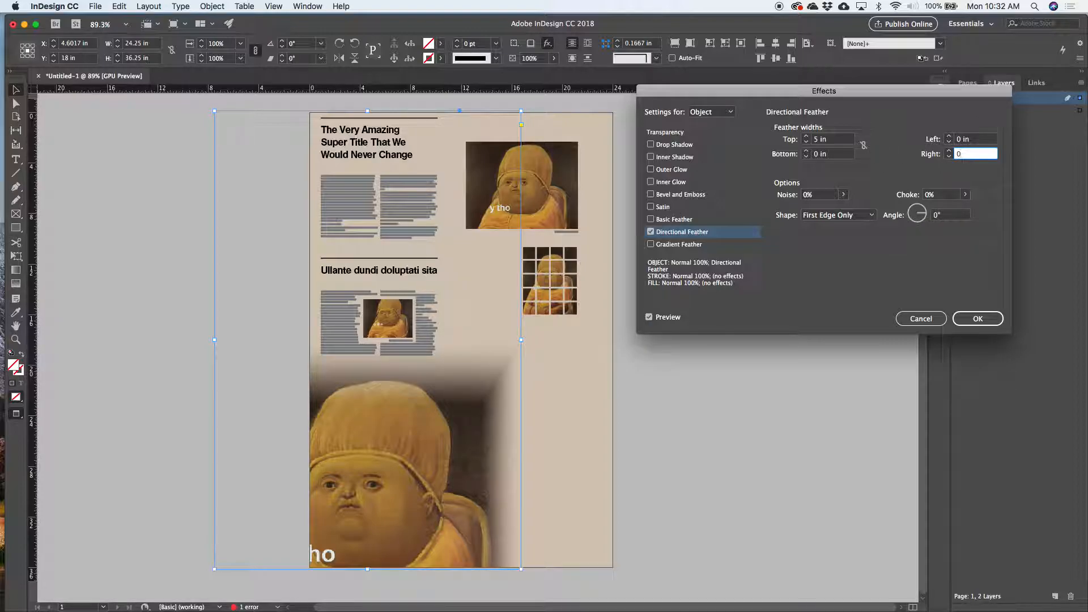
pyautogui.press('Tab')
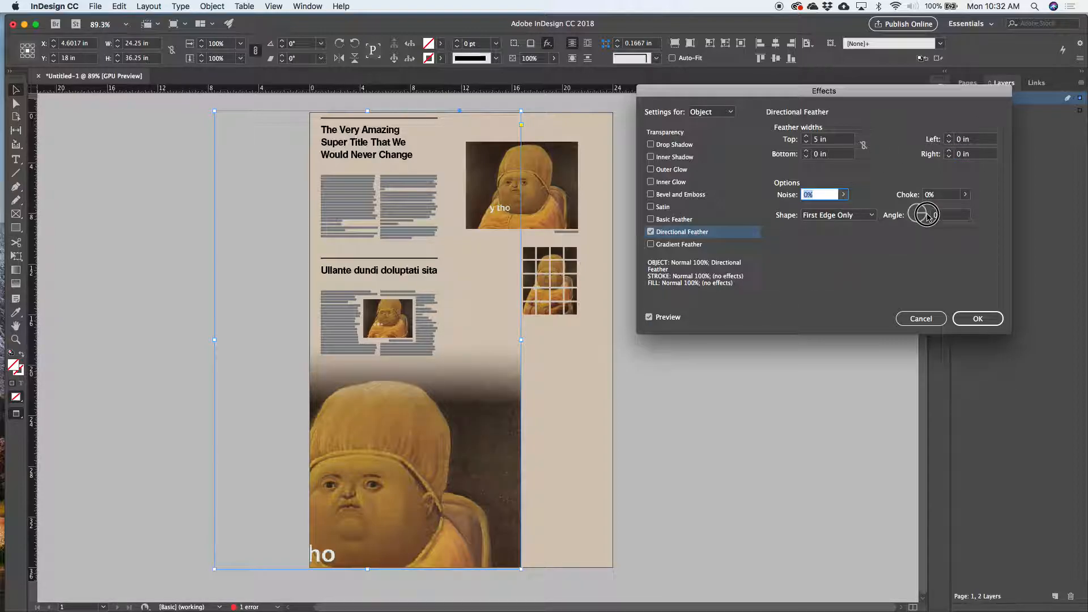
# - Set the Directional Feather's angle to -36° and its top width to 15 in, apply it, and preview the deselected page
pyautogui.click(926, 220)
pyautogui.moveTo(926, 220); pyautogui.dragTo(929, 223)
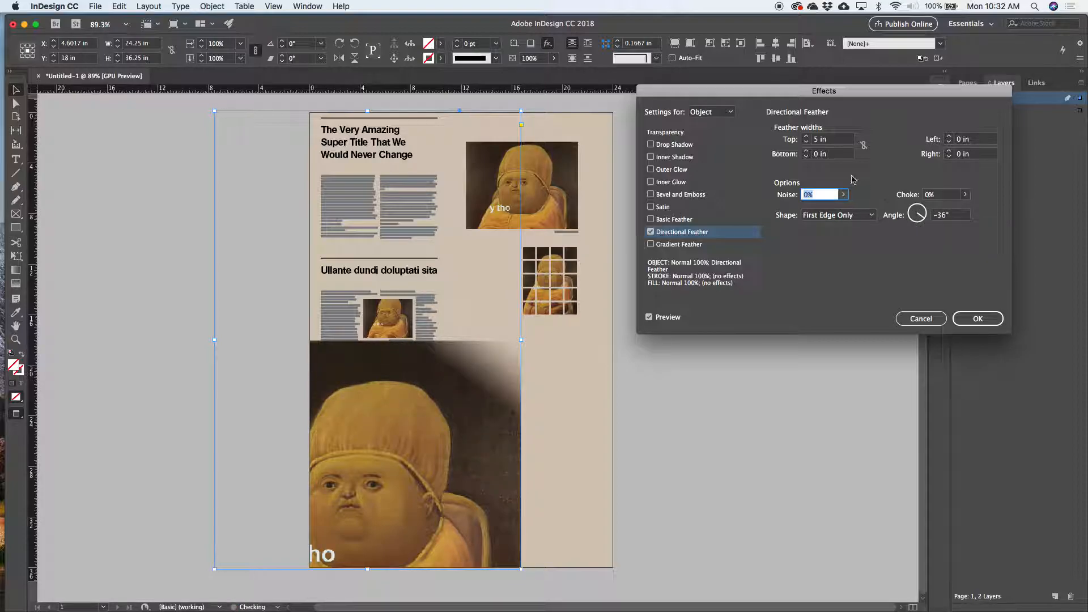
pyautogui.tripleClick(832, 138)
pyautogui.write('15')
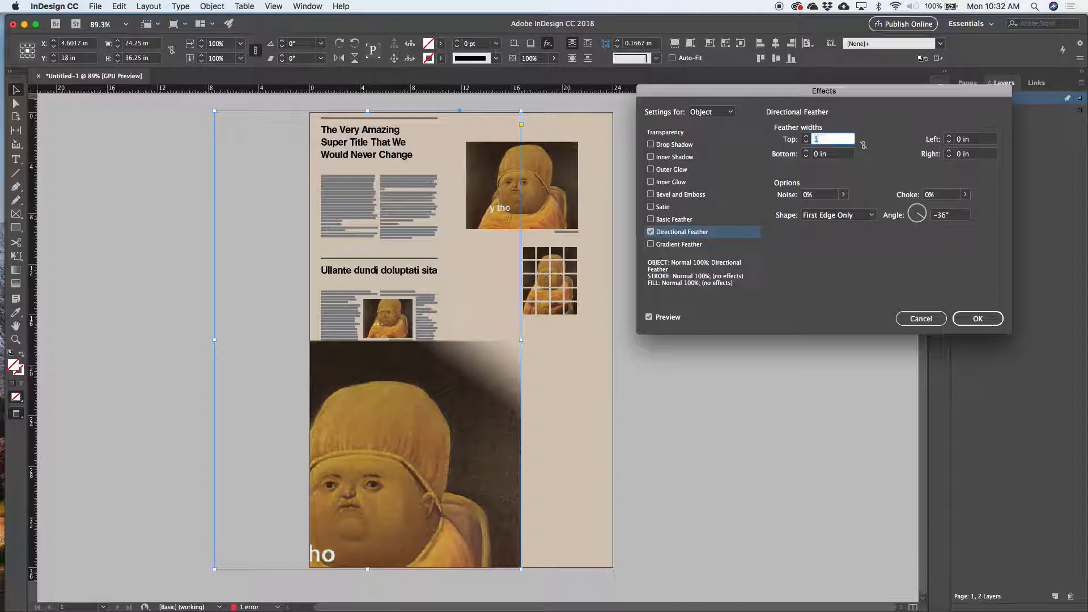
pyautogui.press('Tab')
pyautogui.press('Return')
pyautogui.press('Return')
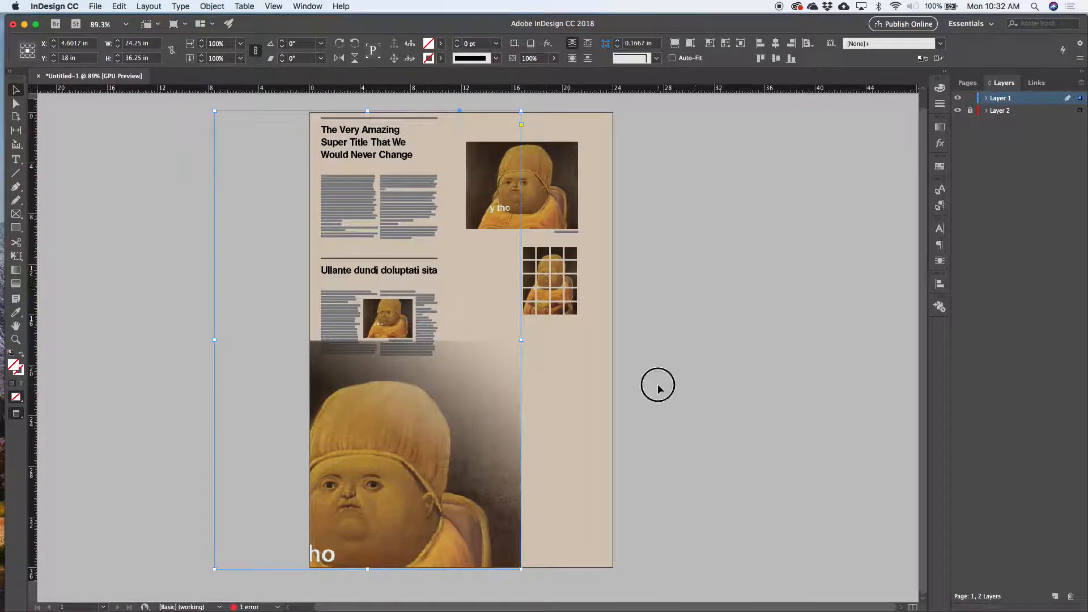
pyautogui.press('w')
pyautogui.click(657, 388)
pyautogui.press('w')
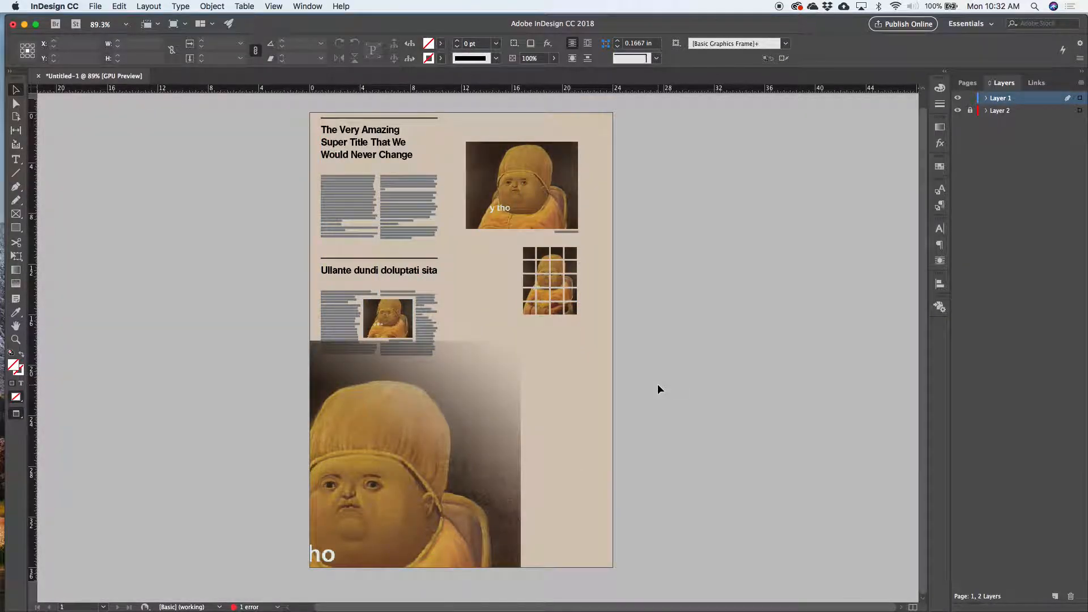
# - Undo the large picture's angled feather and sideways move, and deselect the picture
pyautogui.click(493, 425)
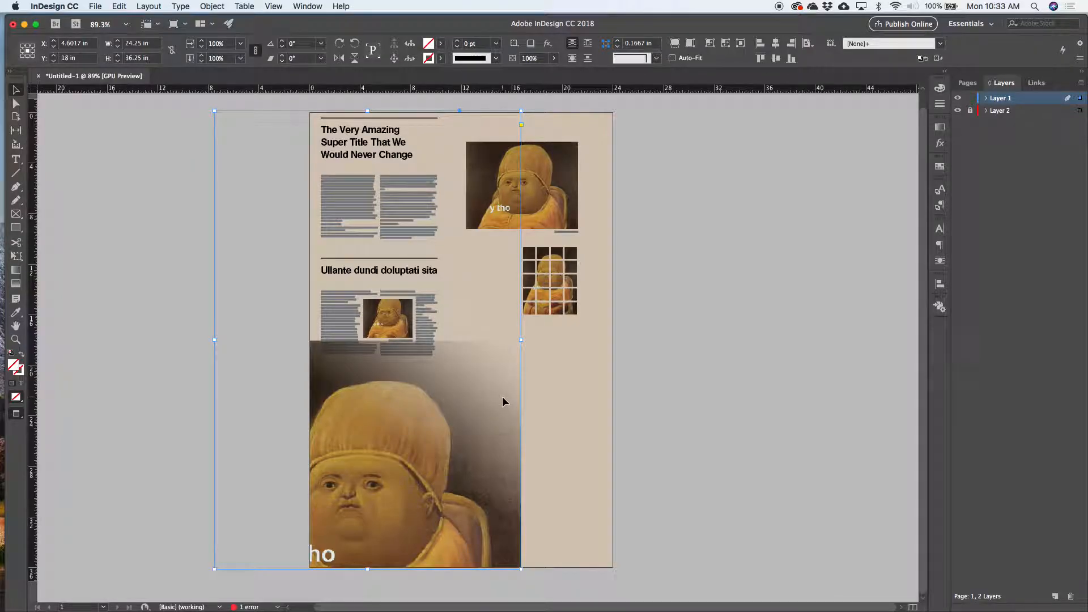
pyautogui.press('super+z')
pyautogui.press('super+z')
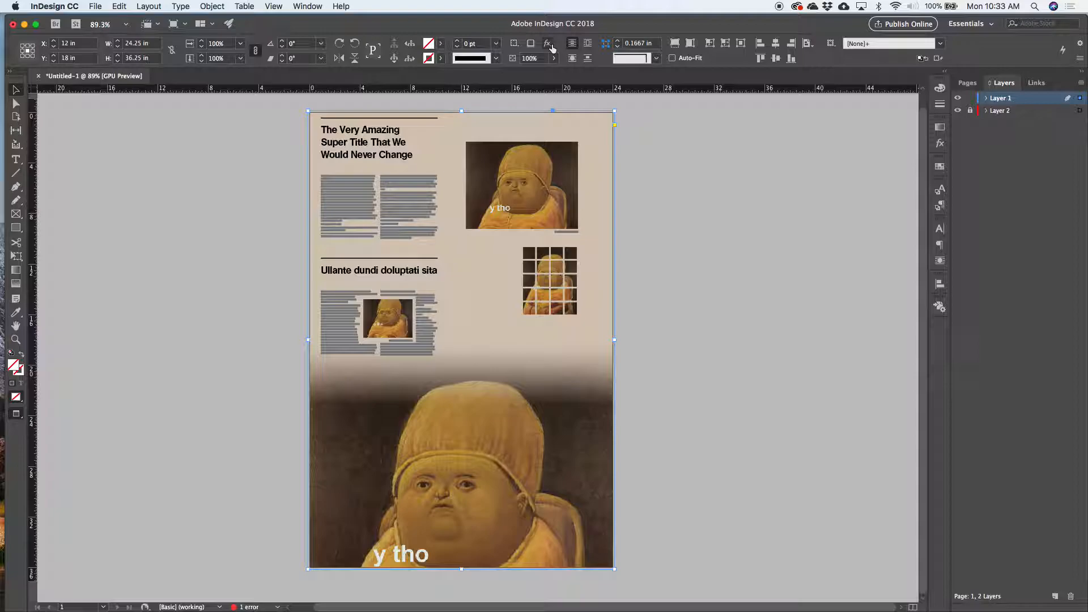
pyautogui.click(245, 524)
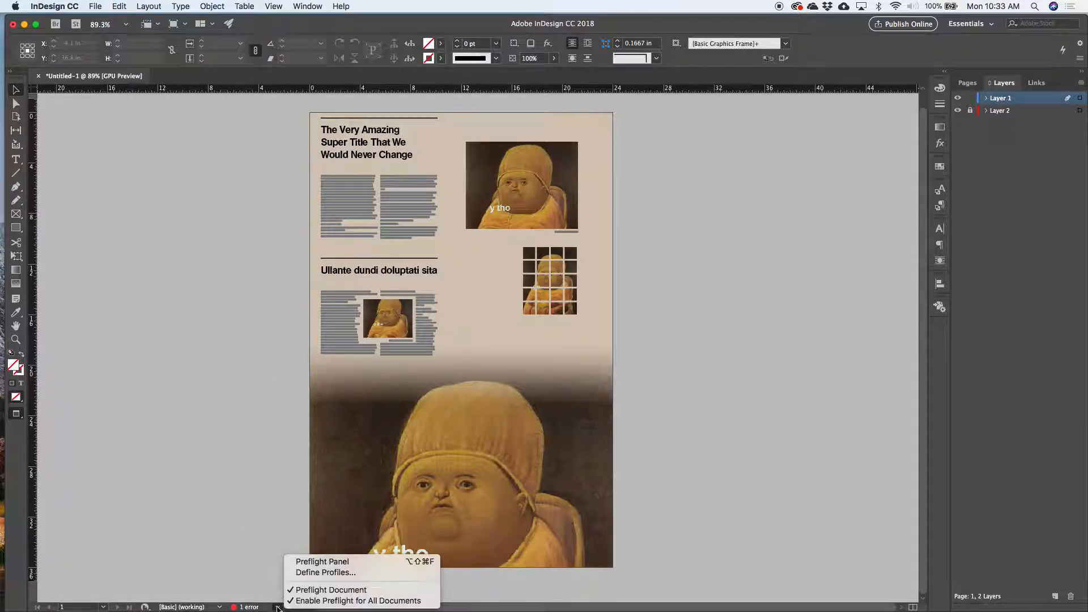
# - Open Preflight, expand the overset text error, jump to the text frame that causes it and move the error list clear of the page
pyautogui.click(299, 563)
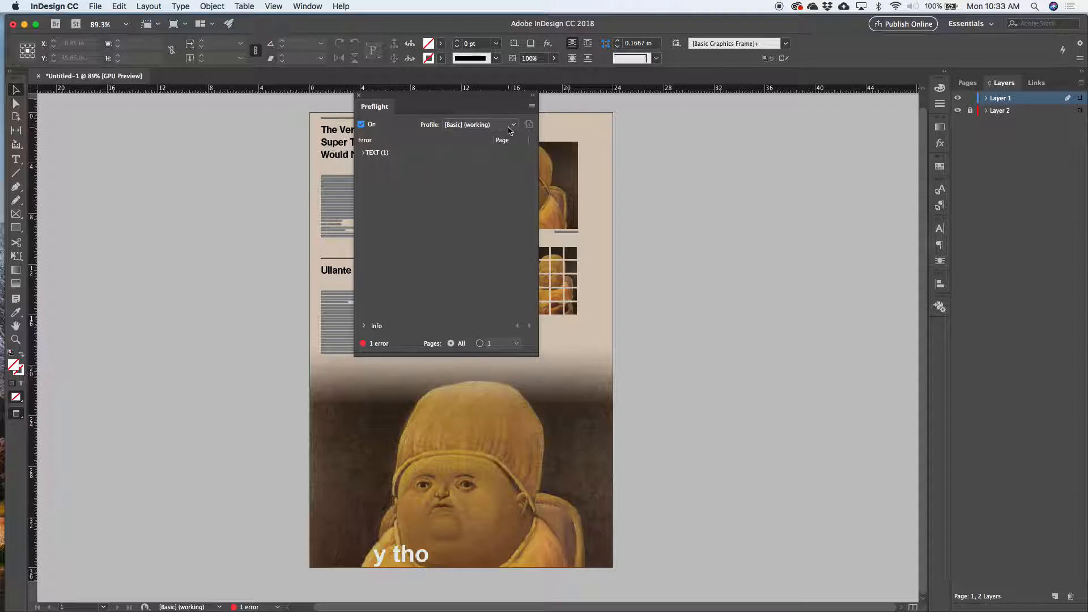
pyautogui.click(515, 129)
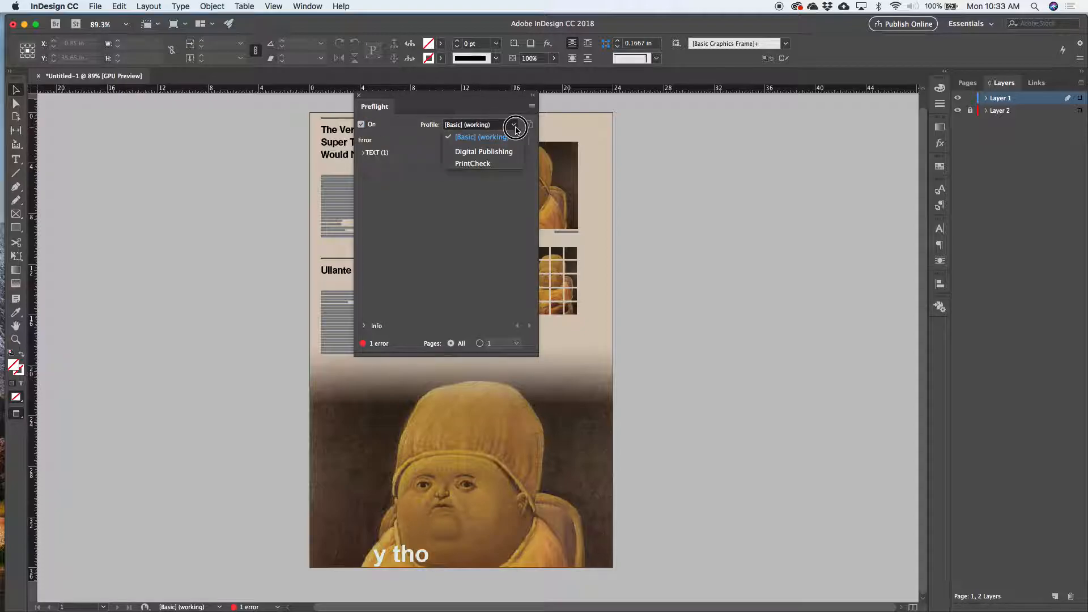
pyautogui.click(407, 132)
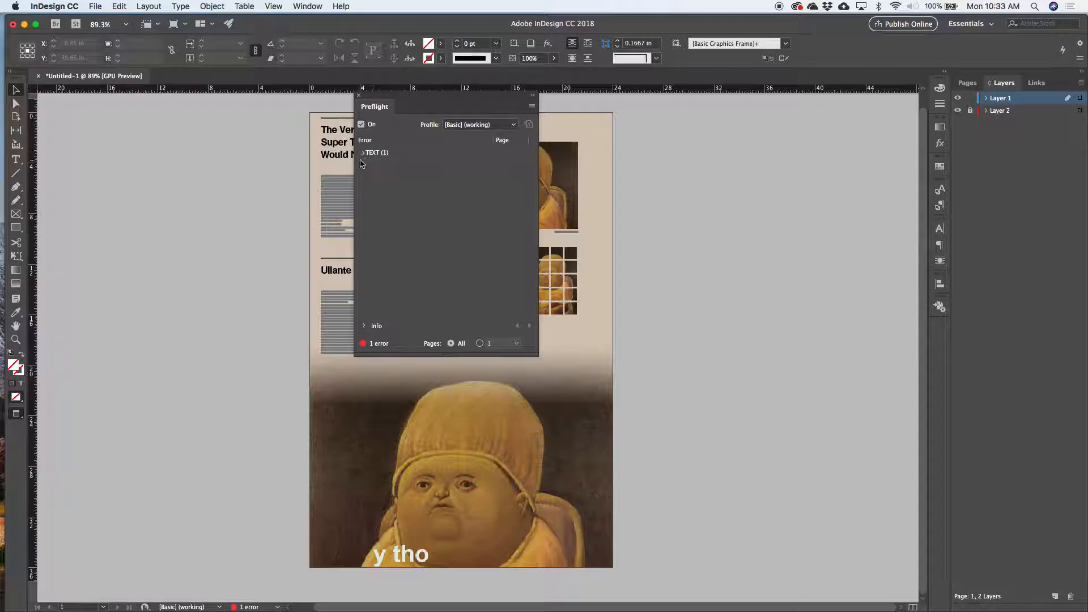
pyautogui.click(363, 153)
pyautogui.click(372, 165)
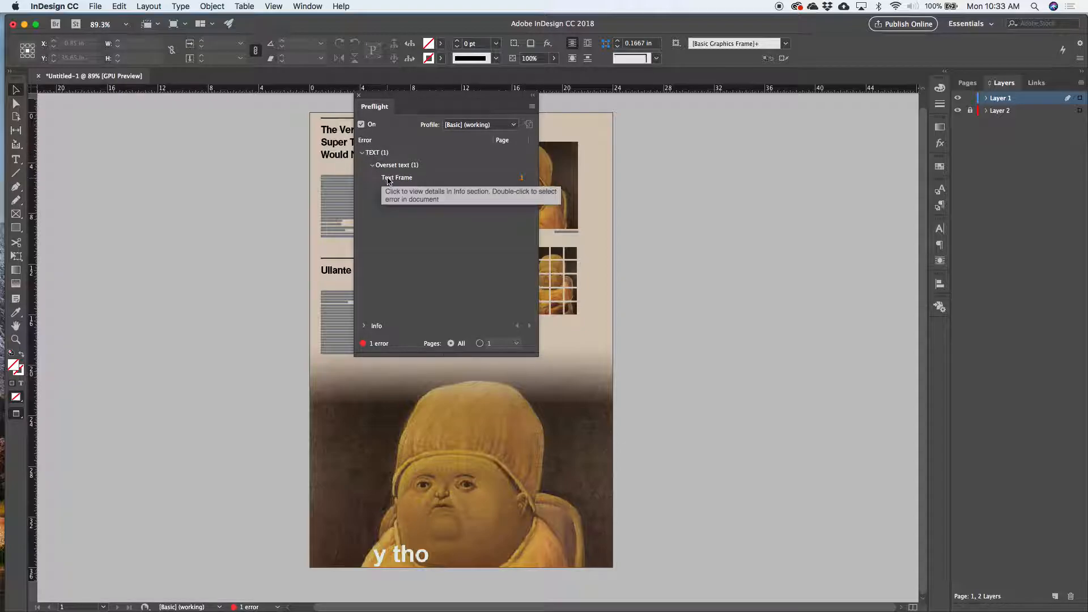
pyautogui.doubleClick(522, 177)
pyautogui.moveTo(456, 100); pyautogui.dragTo(776, 117)
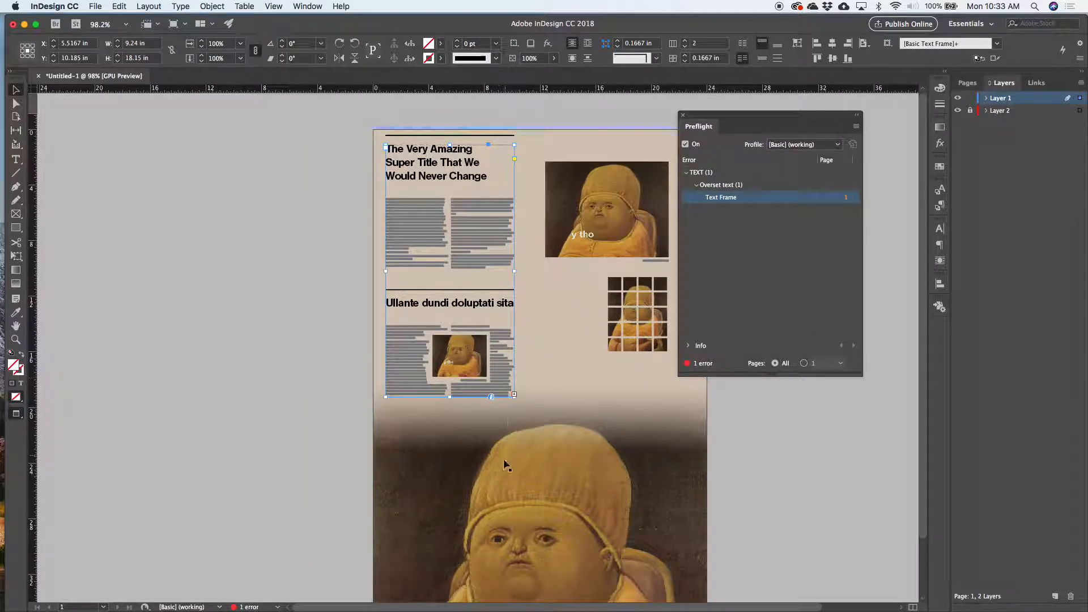
# - Shift the overset two-column text frame down and enlarge it to about 18.85 in high so all its text fits
pyautogui.click(446, 396)
pyautogui.click(450, 405)
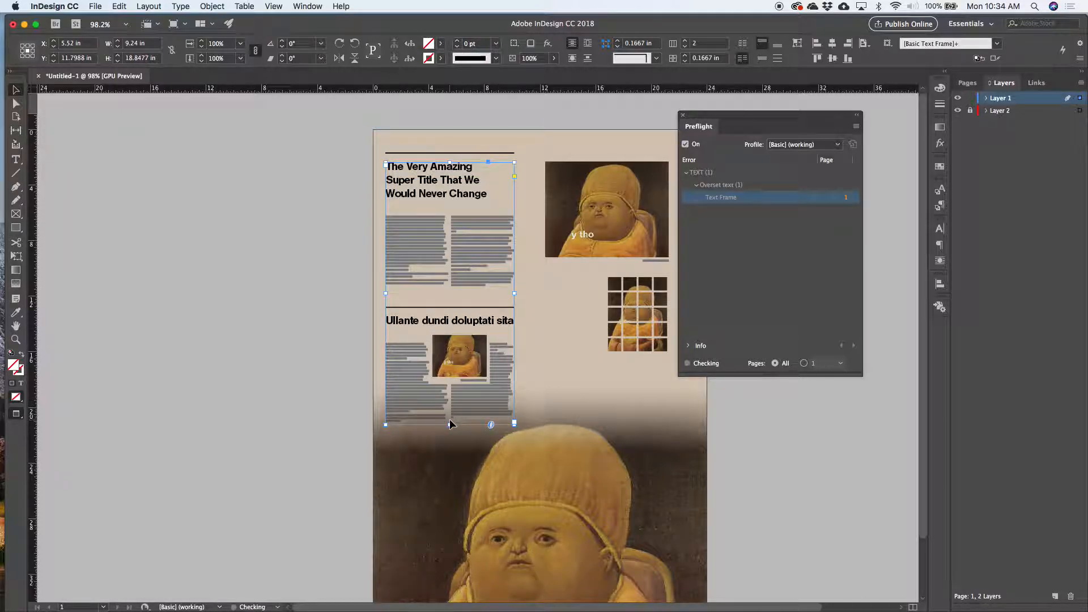
pyautogui.click(272, 359)
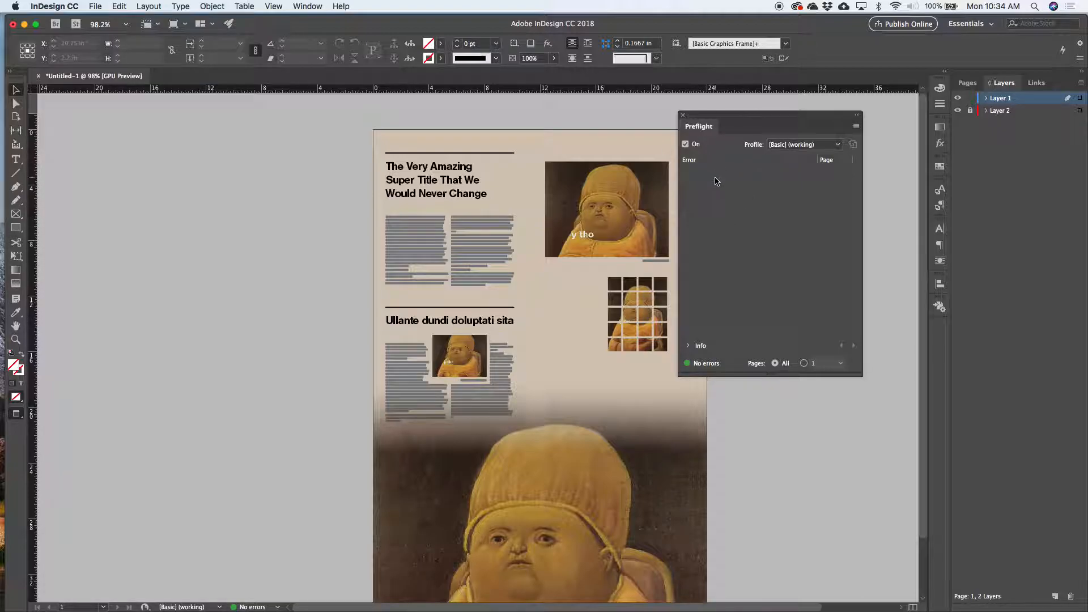
# - Review the available preflight profiles and the Basic profile's Color and Image Resolution checks, and close Preflight
pyautogui.click(837, 145)
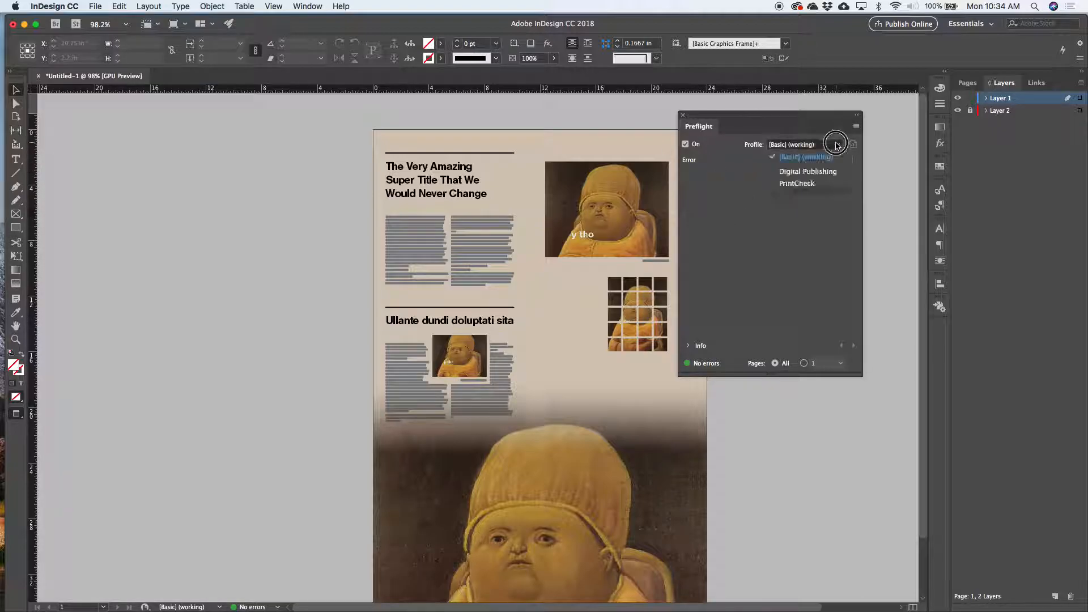
pyautogui.click(711, 214)
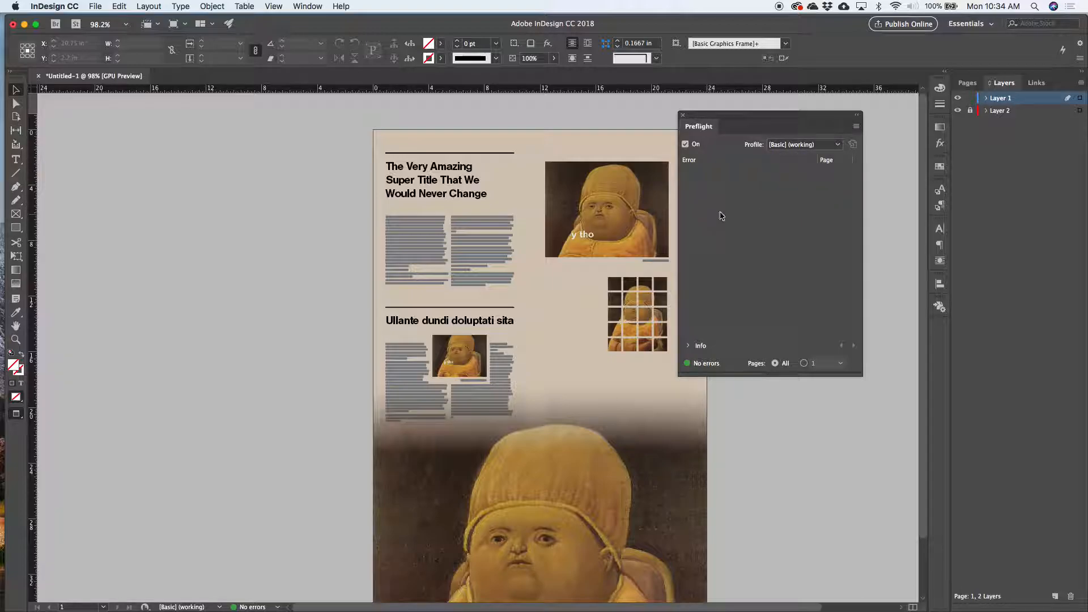
pyautogui.click(853, 129)
pyautogui.click(875, 136)
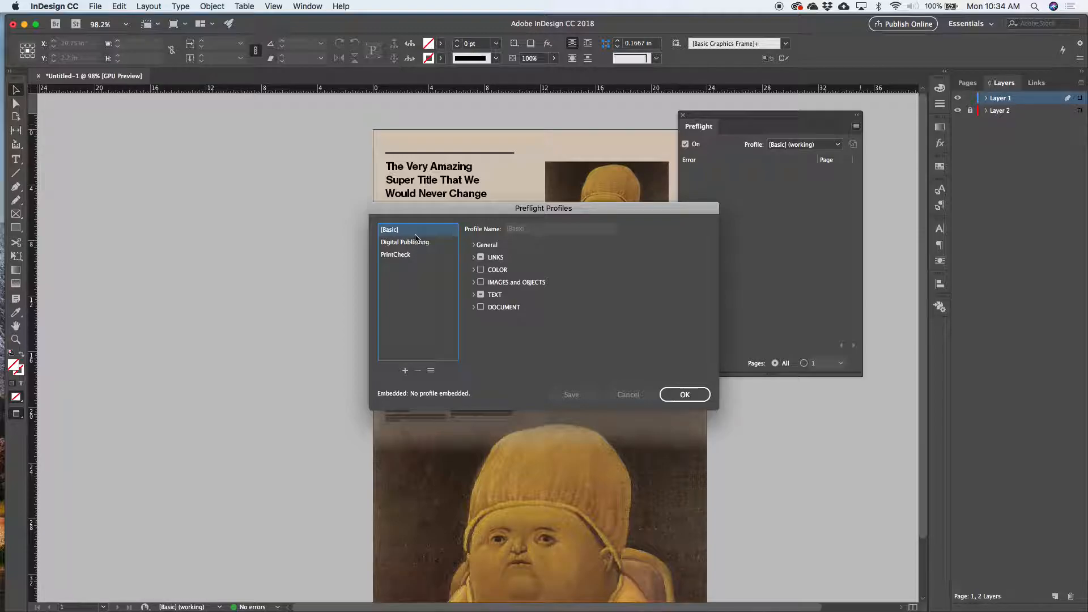
pyautogui.click(473, 270)
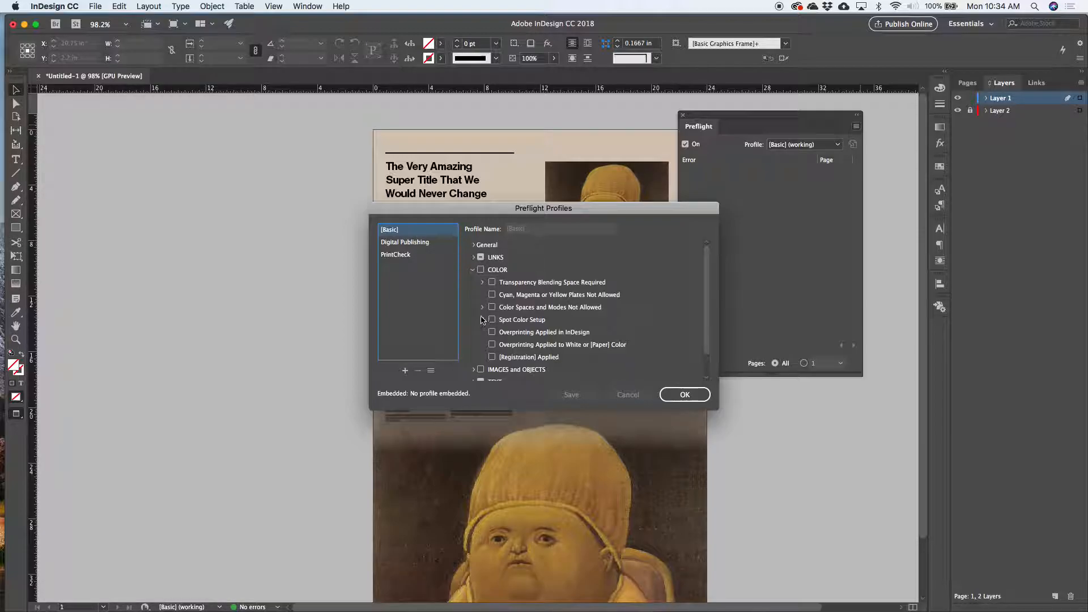
pyautogui.scroll(-3, 481, 320)
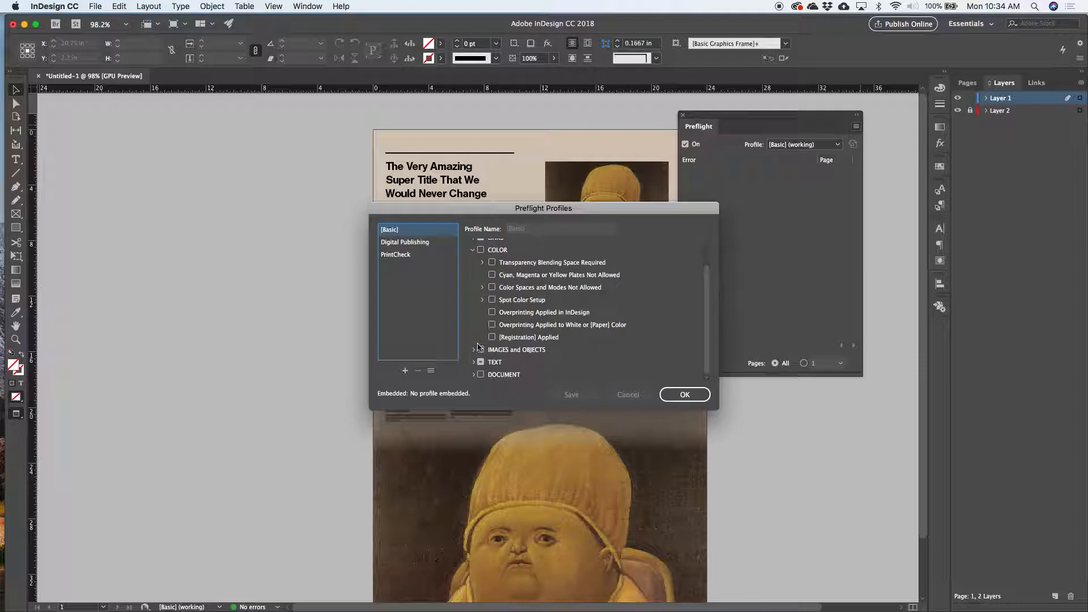
pyautogui.click(474, 349)
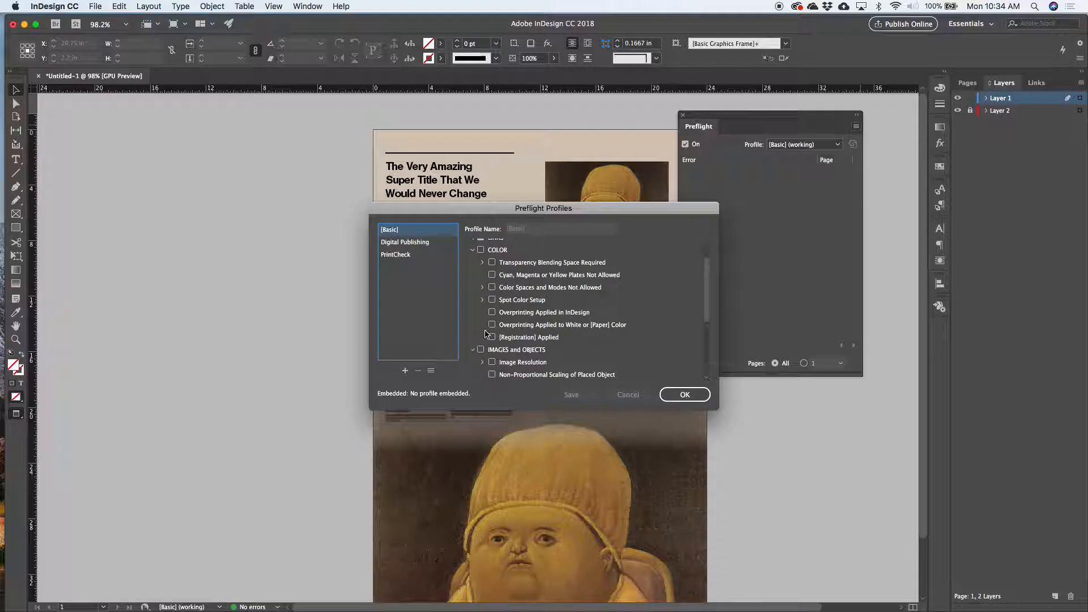
pyautogui.scroll(-2, 484, 336)
pyautogui.click(482, 337)
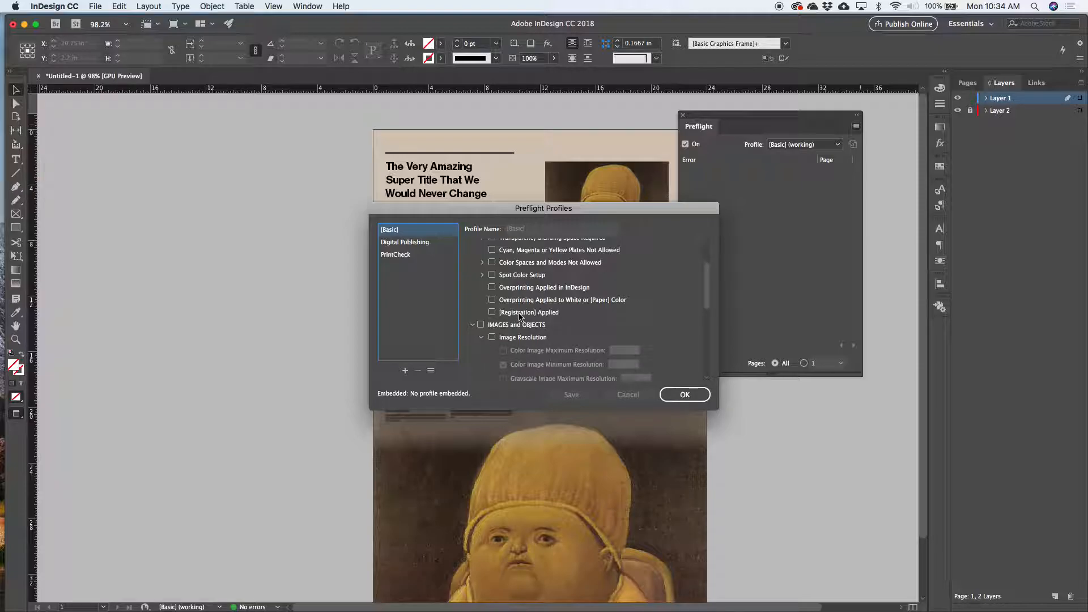
pyautogui.click(680, 395)
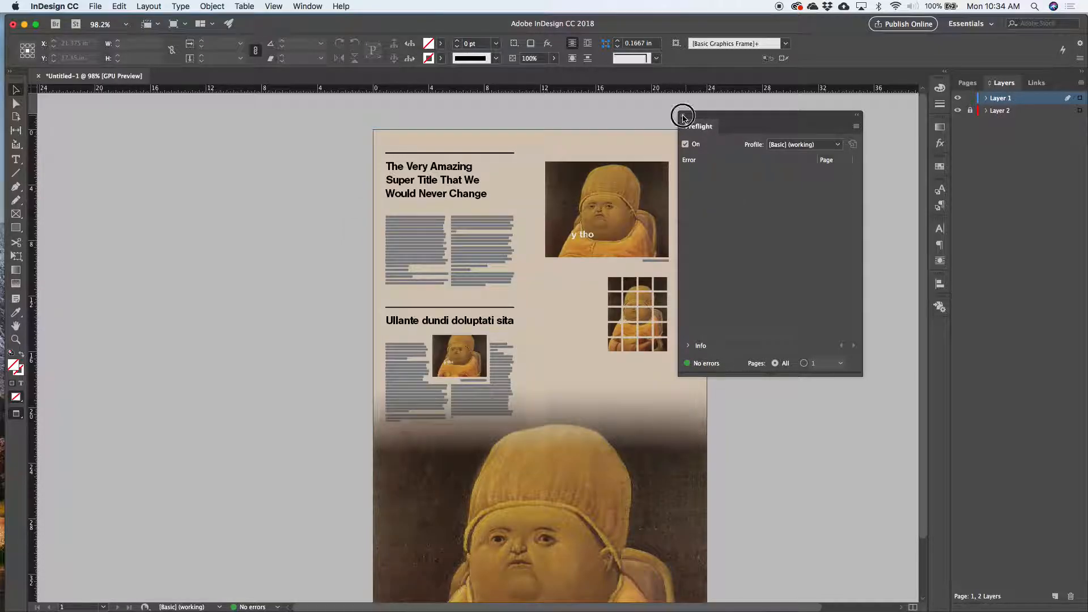
pyautogui.click(682, 115)
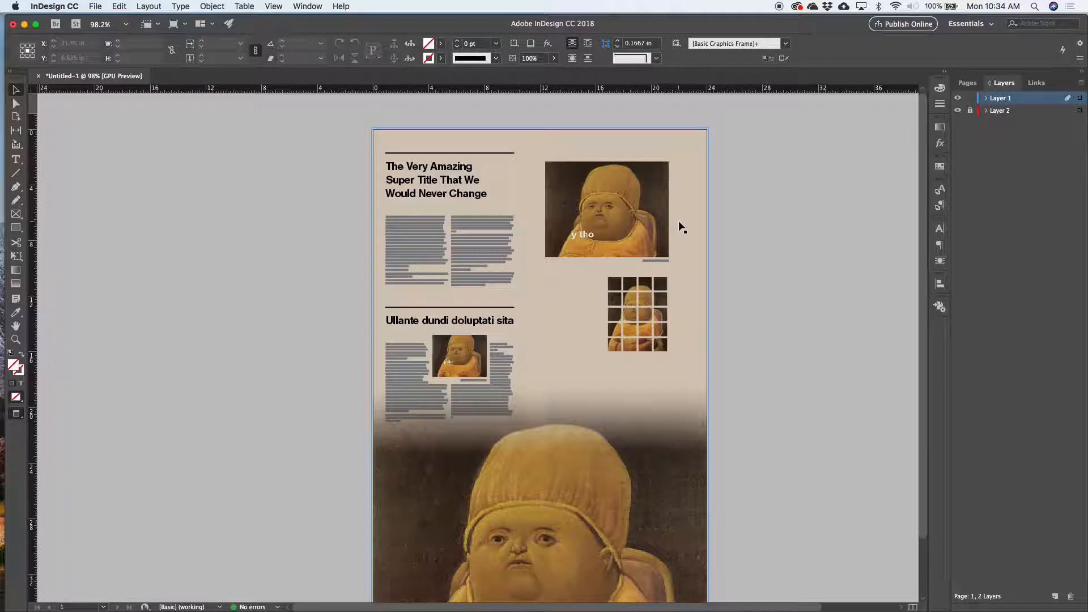
# - Crop the large picture's frame from its upper edge to about 17.96 in high, clear of the upper pictures
pyautogui.click(638, 206)
pyautogui.click(631, 220)
pyautogui.moveTo(539, 129); pyautogui.dragTo(540, 381)
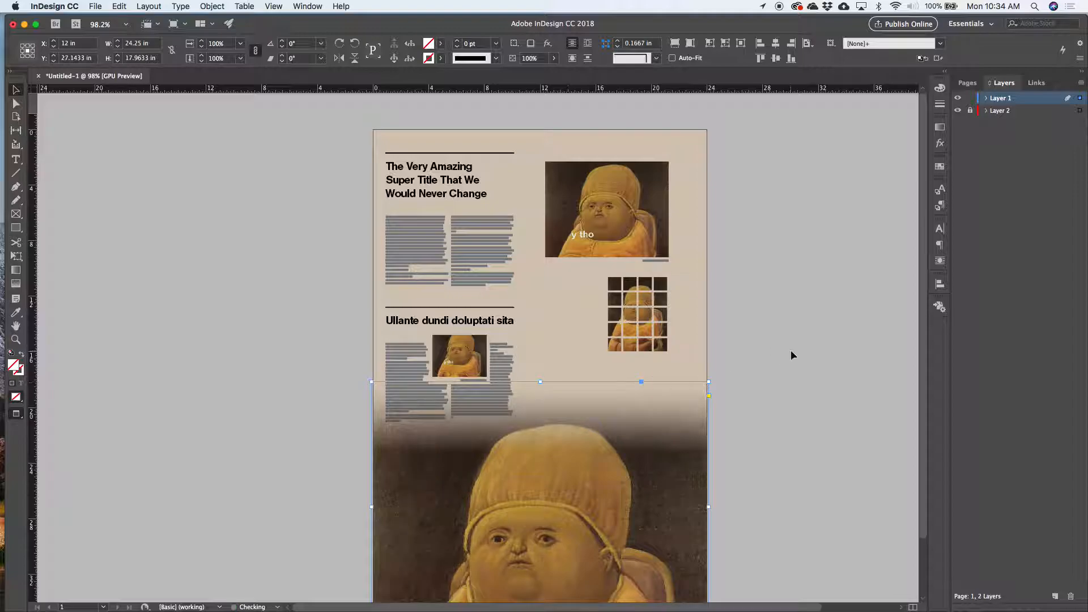
# - Examine the full Link Info of the upper picture, resizing the window as needed, and collapse the details
pyautogui.click(626, 188)
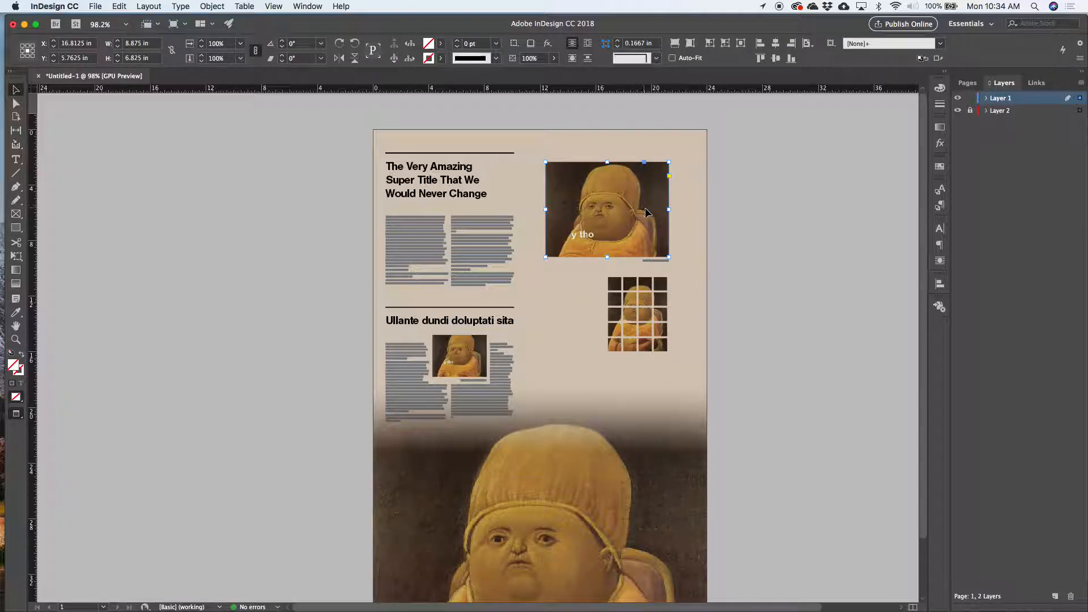
pyautogui.click(1035, 84)
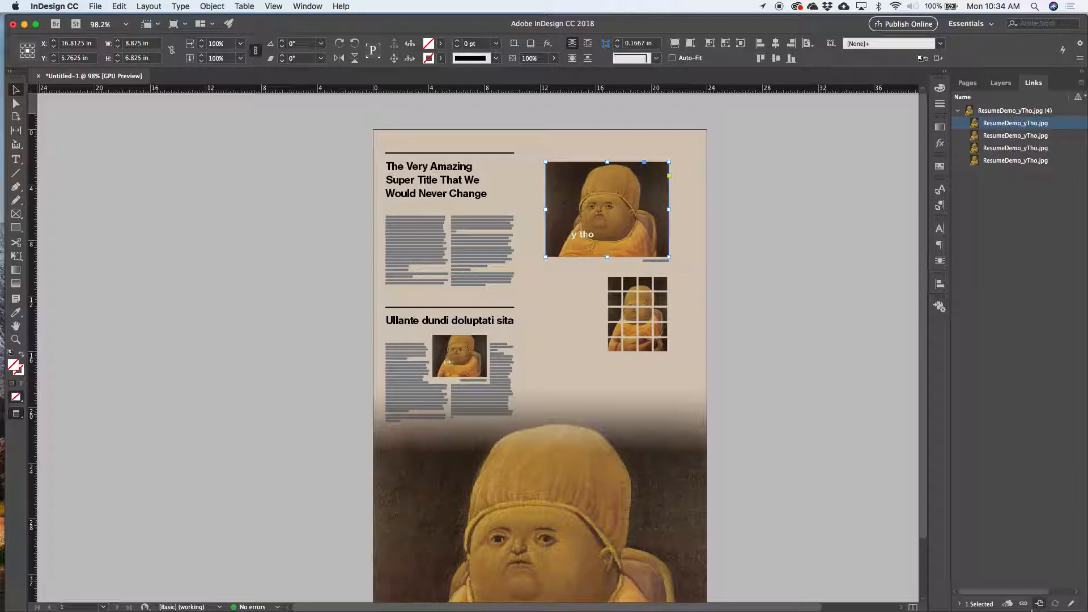
pyautogui.click(958, 604)
pyautogui.moveTo(980, 611); pyautogui.dragTo(985, 441)
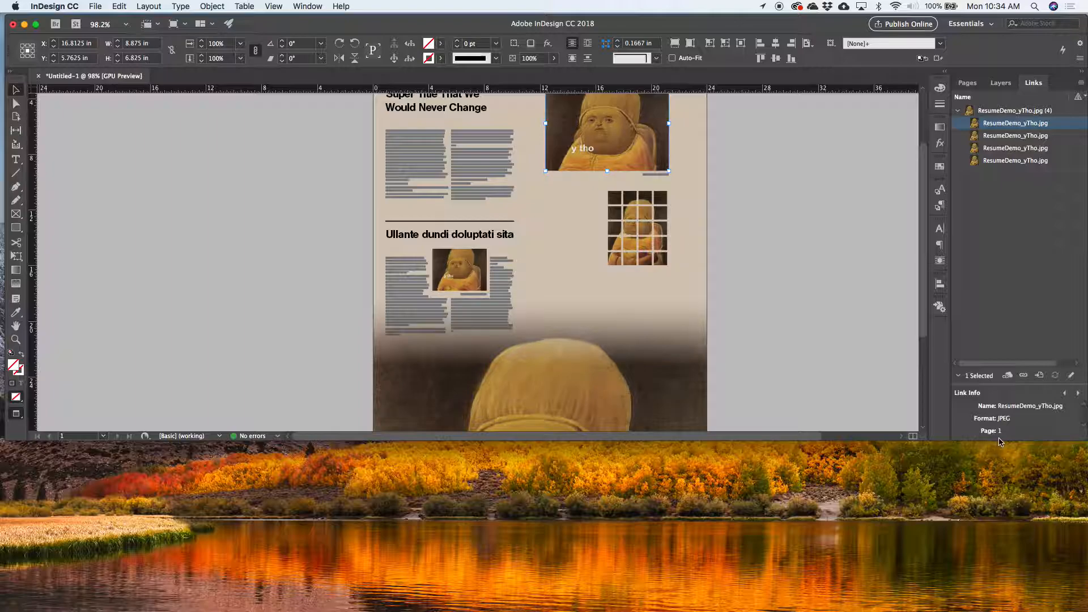
pyautogui.moveTo(997, 386); pyautogui.dragTo(997, 204)
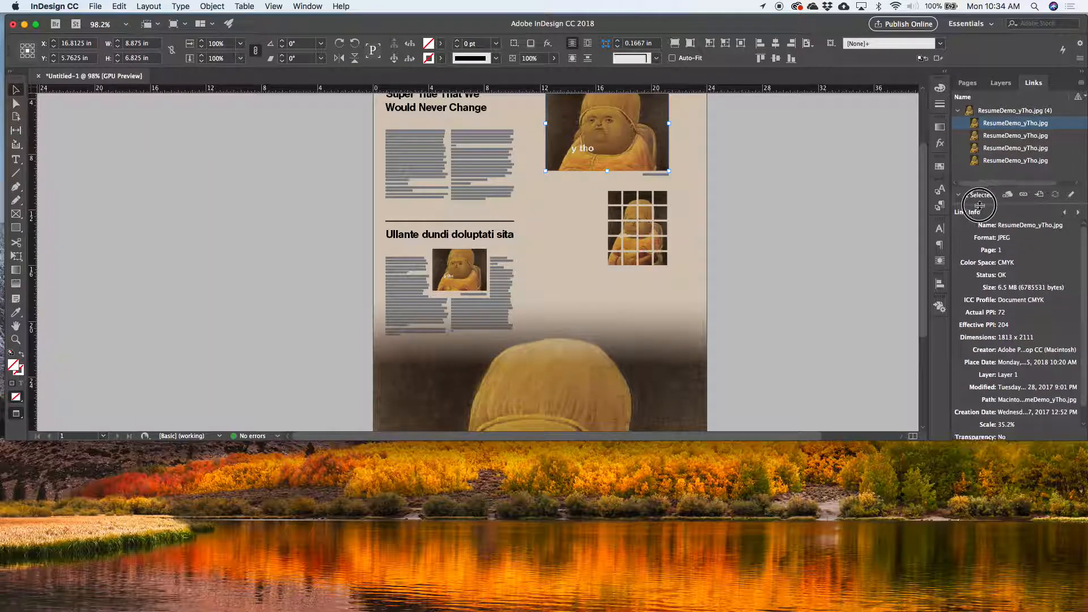
pyautogui.moveTo(1084, 437); pyautogui.dragTo(1084, 610)
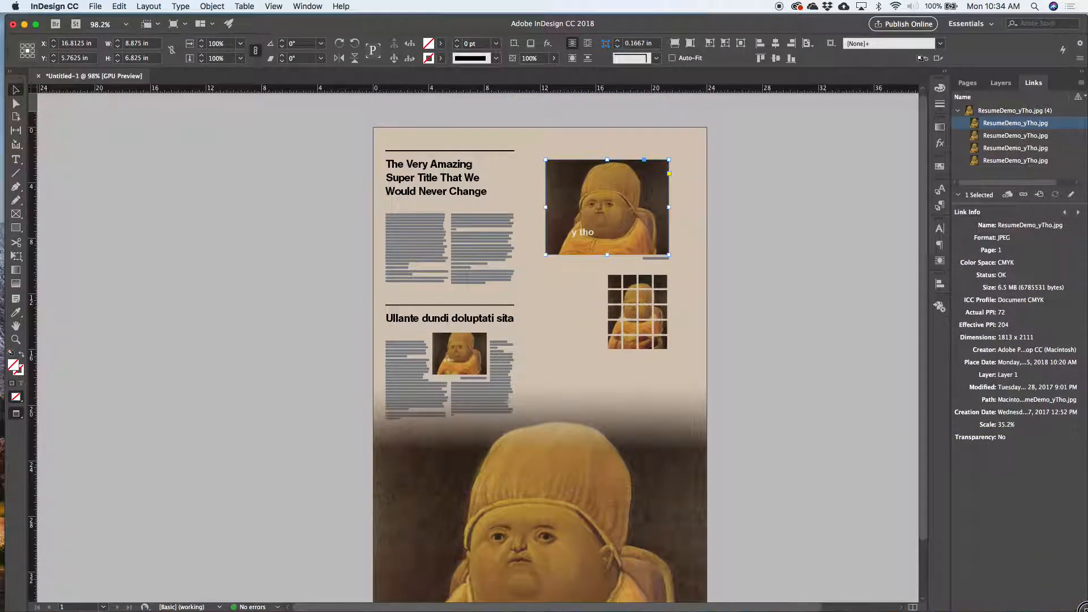
pyautogui.moveTo(1004, 198); pyautogui.dragTo(1006, 300)
pyautogui.click(958, 291)
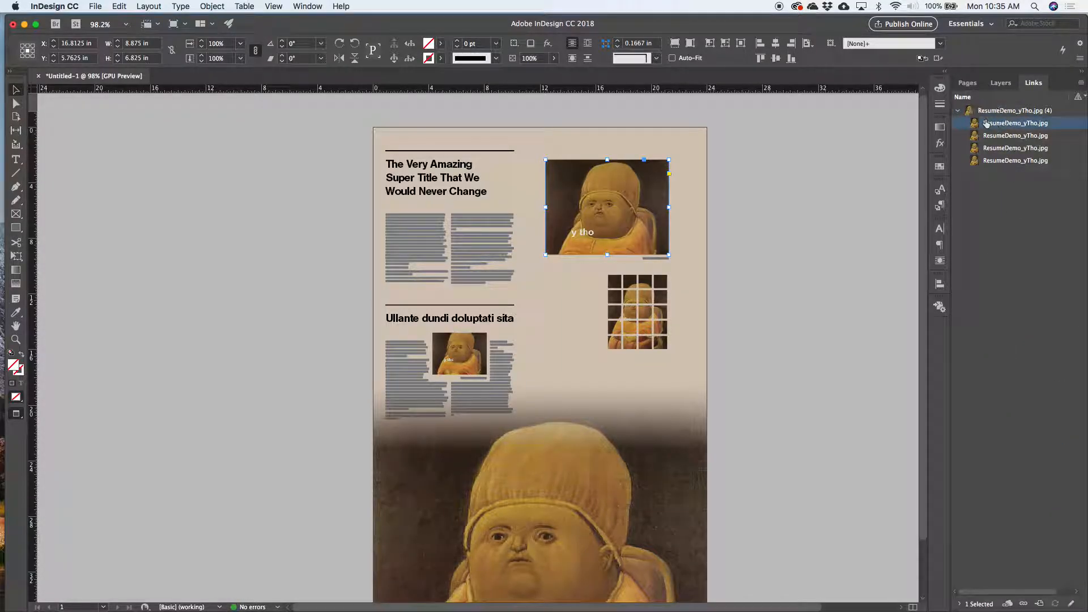
# - Reopen the upper picture's Link Info and examine its color space, actual PPI and effective PPI
pyautogui.click(958, 604)
pyautogui.moveTo(1084, 594); pyautogui.dragTo(1067, 422)
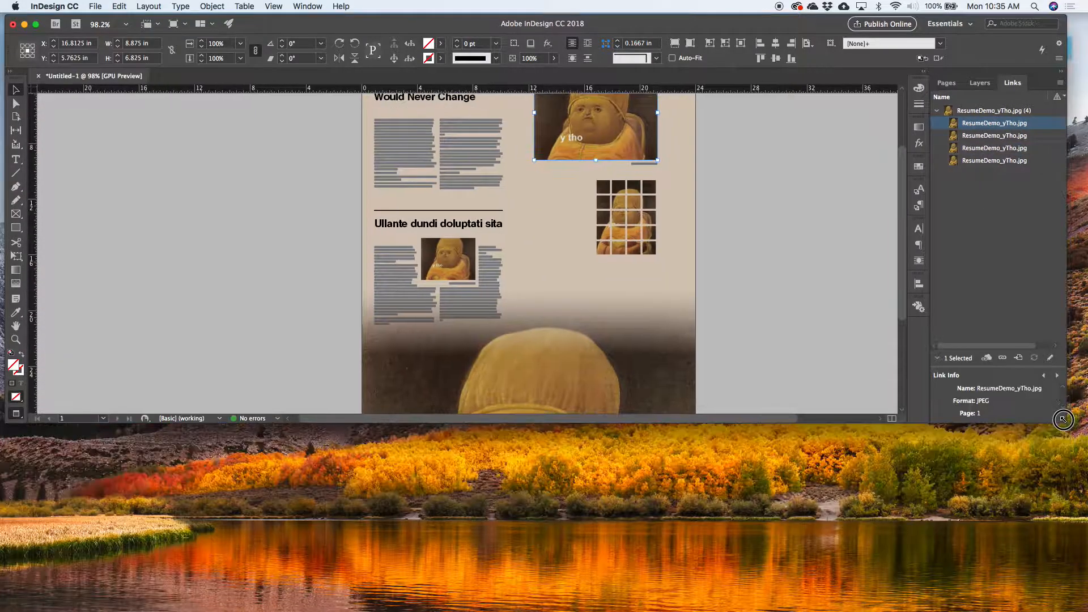
pyautogui.moveTo(993, 371); pyautogui.dragTo(982, 265)
pyautogui.scroll(-3, 994, 303)
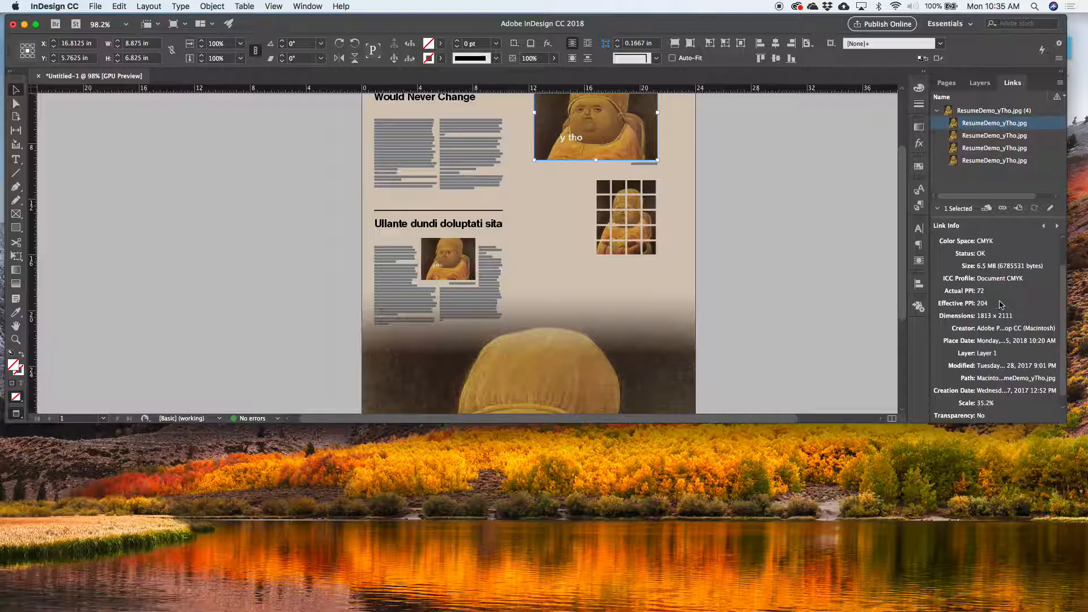
pyautogui.scroll(2, 692, 238)
pyautogui.scroll(5, 643, 162)
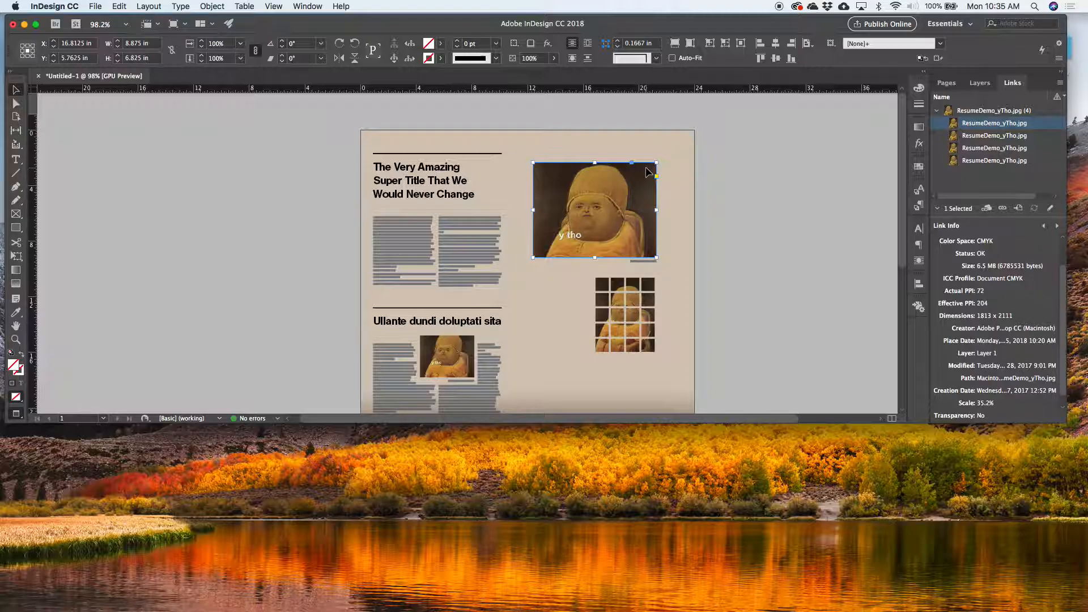
pyautogui.scroll(-8, 579, 215)
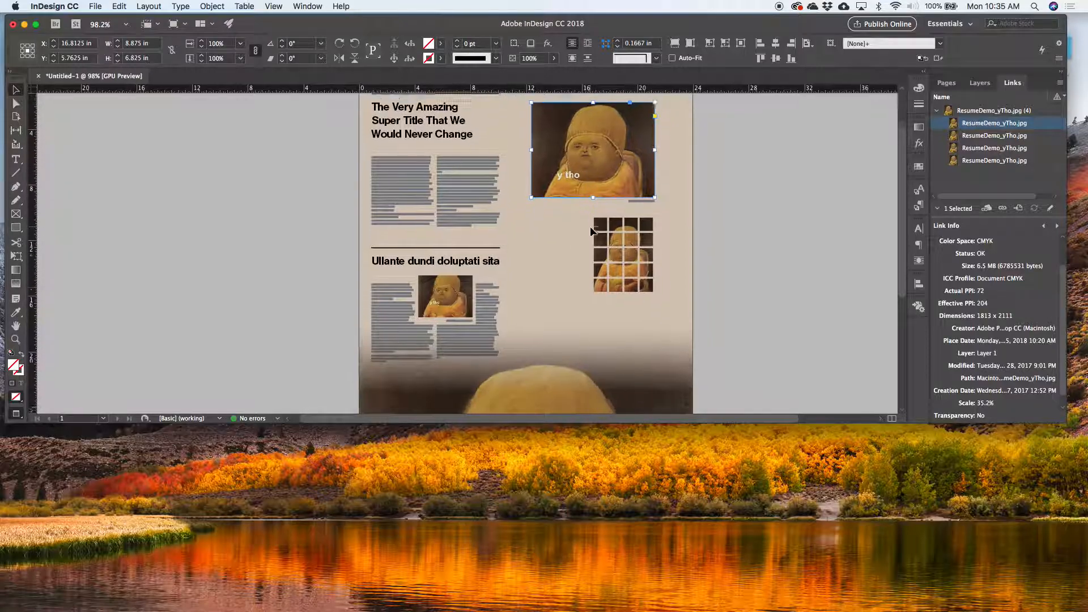
# - Check the effective PPI of the large picture in its Link Info, and enlarge the window to nearly full screen
pyautogui.click(597, 351)
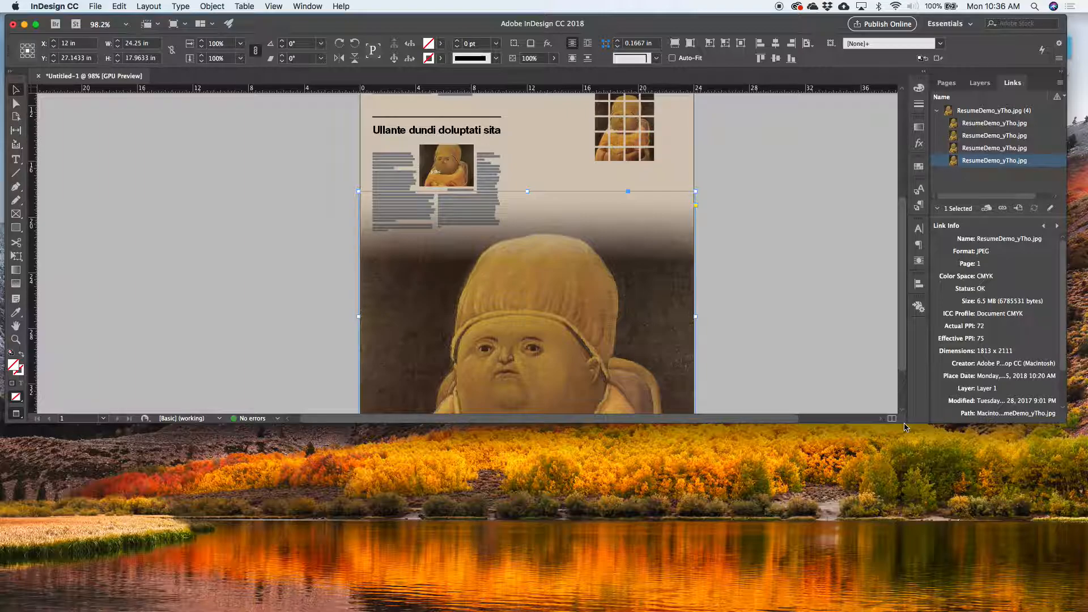
pyautogui.moveTo(905, 422); pyautogui.dragTo(906, 604)
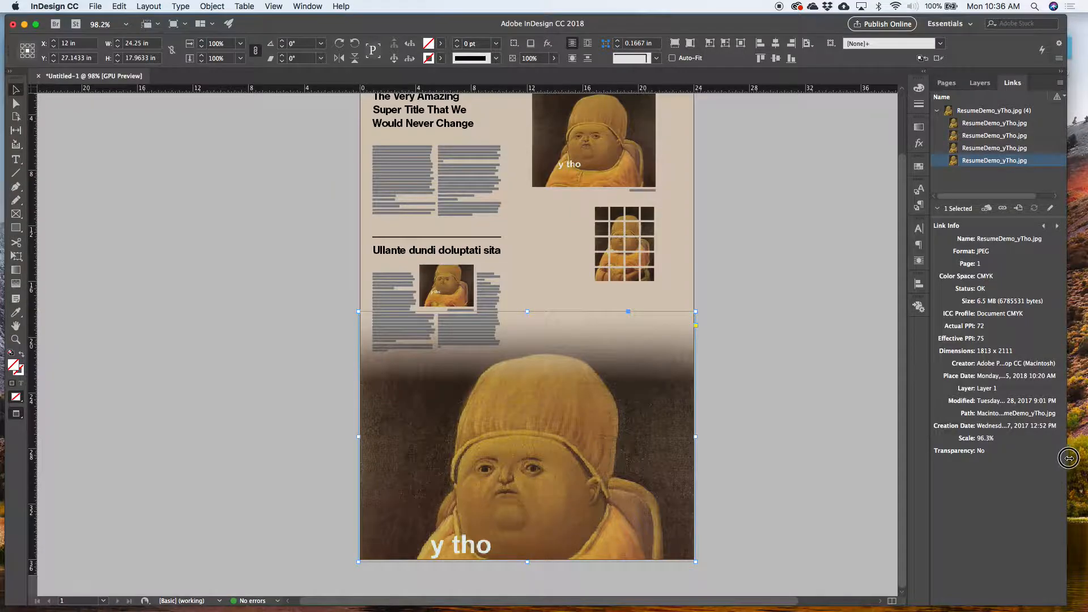
pyautogui.moveTo(1067, 458); pyautogui.dragTo(1083, 458)
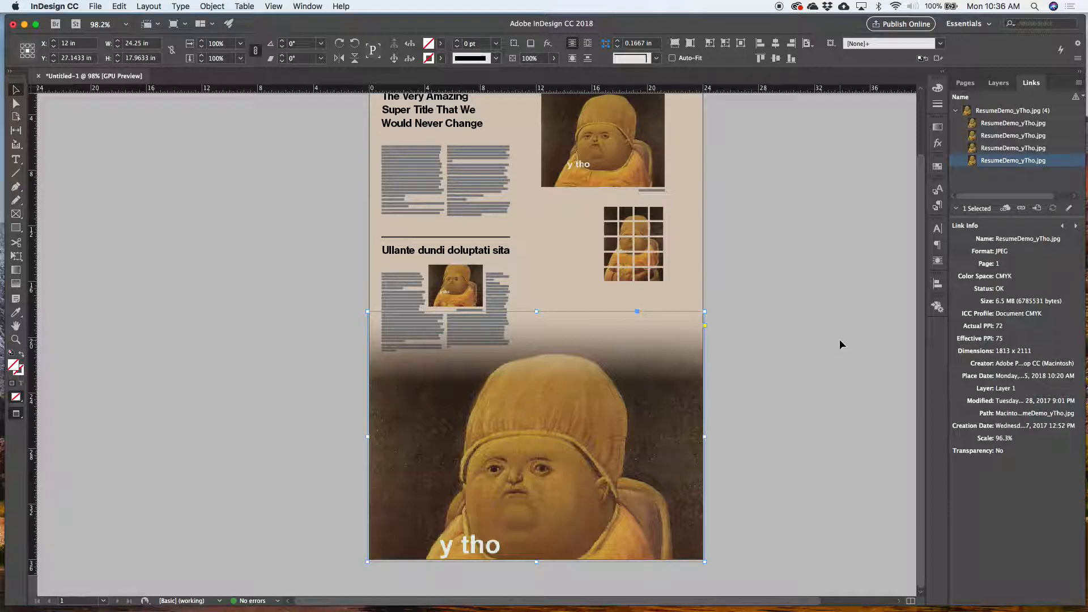
# - Select the upper picture on the page and open its linked original, ResumeDemo_yTho.jpg, in Photoshop for editing
pyautogui.click(812, 332)
pyautogui.click(695, 380)
pyautogui.scroll(1, 742, 334)
pyautogui.click(605, 158)
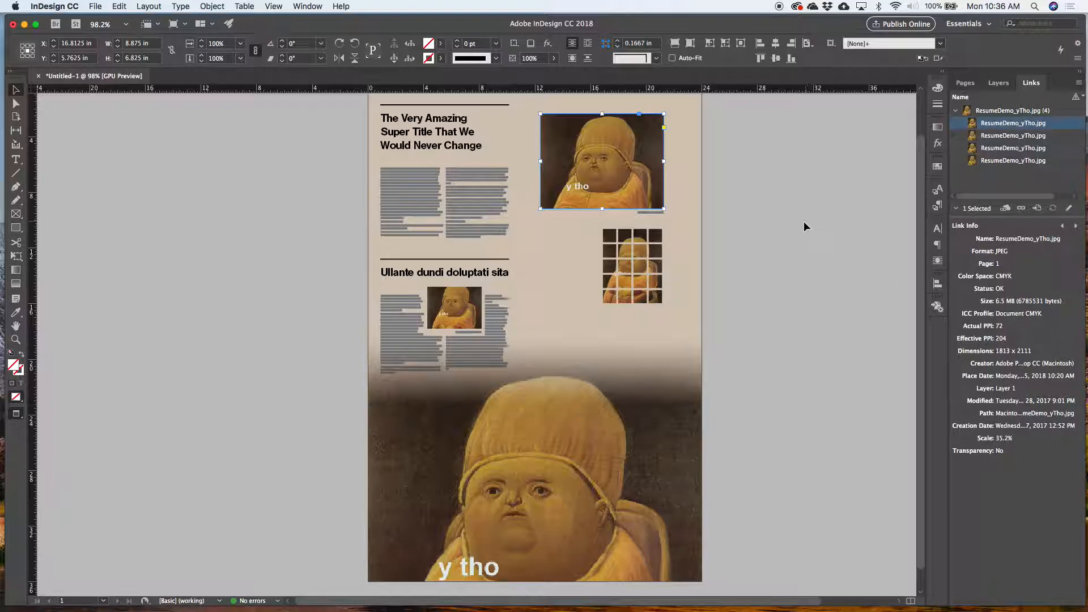
pyautogui.click(653, 178)
pyautogui.click(1070, 209)
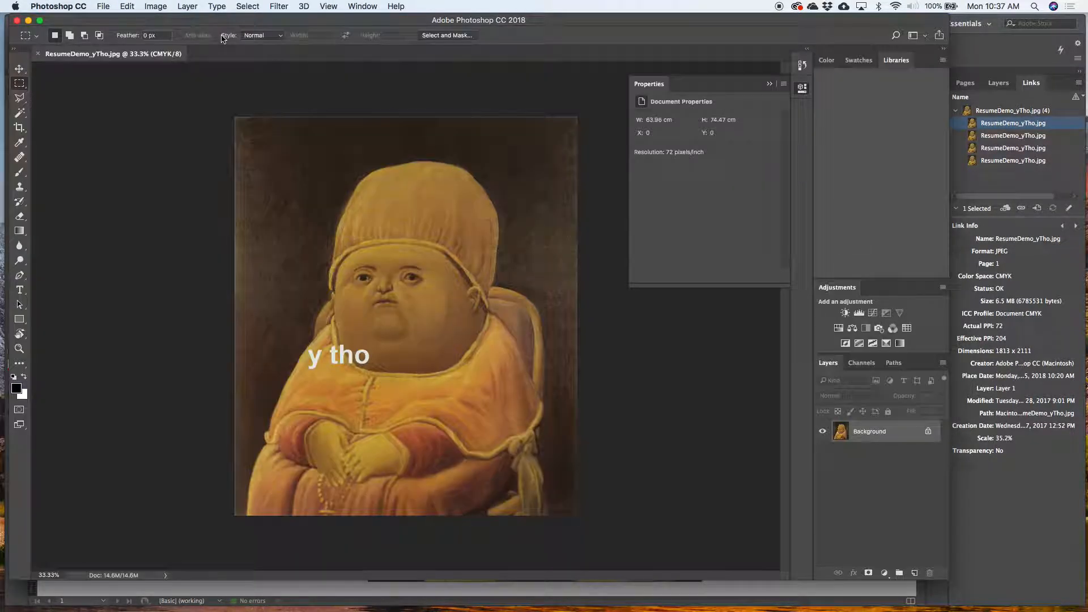
# - Enlarge the image to 150 percent in width and height with Image Size
pyautogui.click(155, 6)
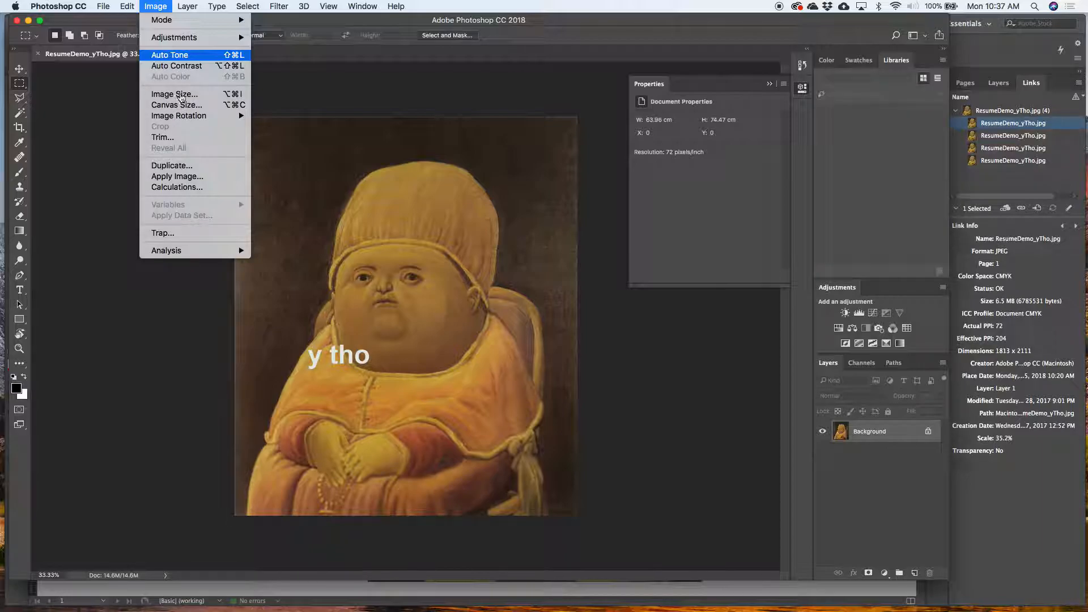
pyautogui.click(180, 95)
pyautogui.click(613, 266)
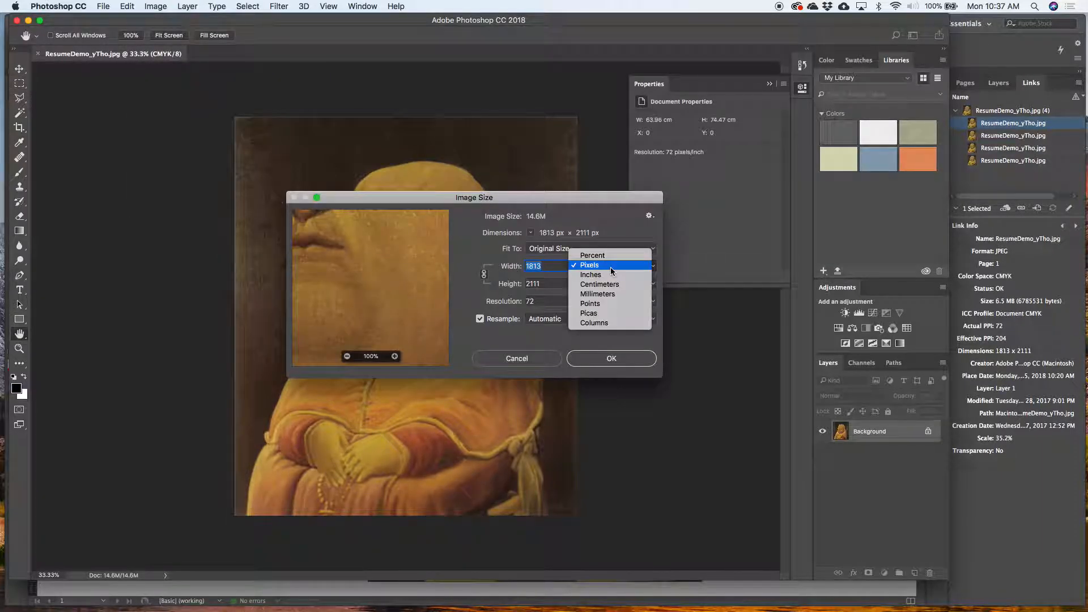
pyautogui.click(592, 256)
pyautogui.write('1')
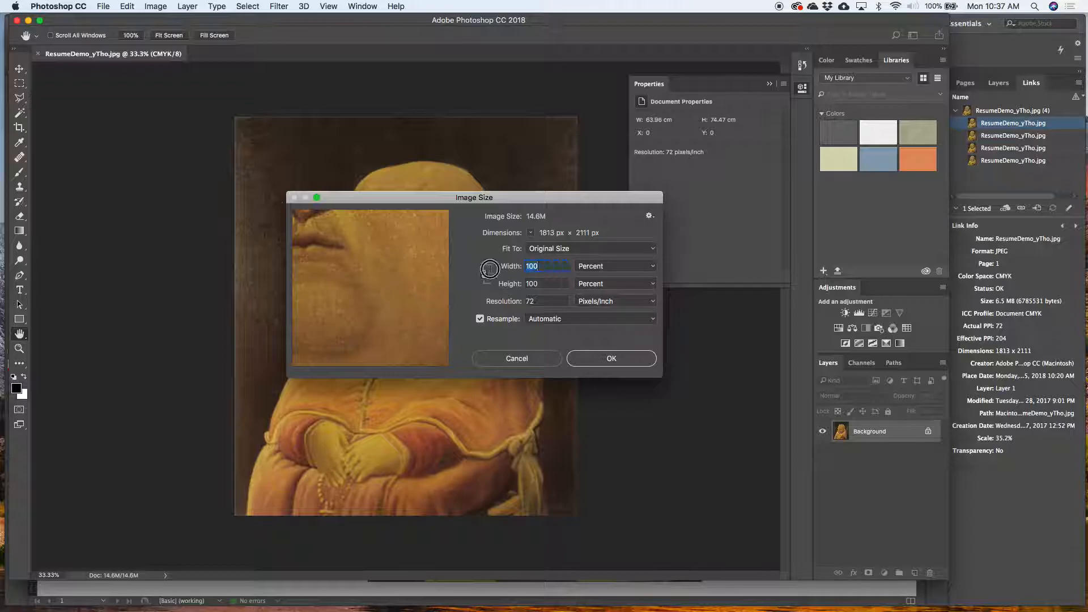
pyautogui.write('500')
pyautogui.press('BackSpace')
pyautogui.press('Tab')
pyautogui.press('Tab')
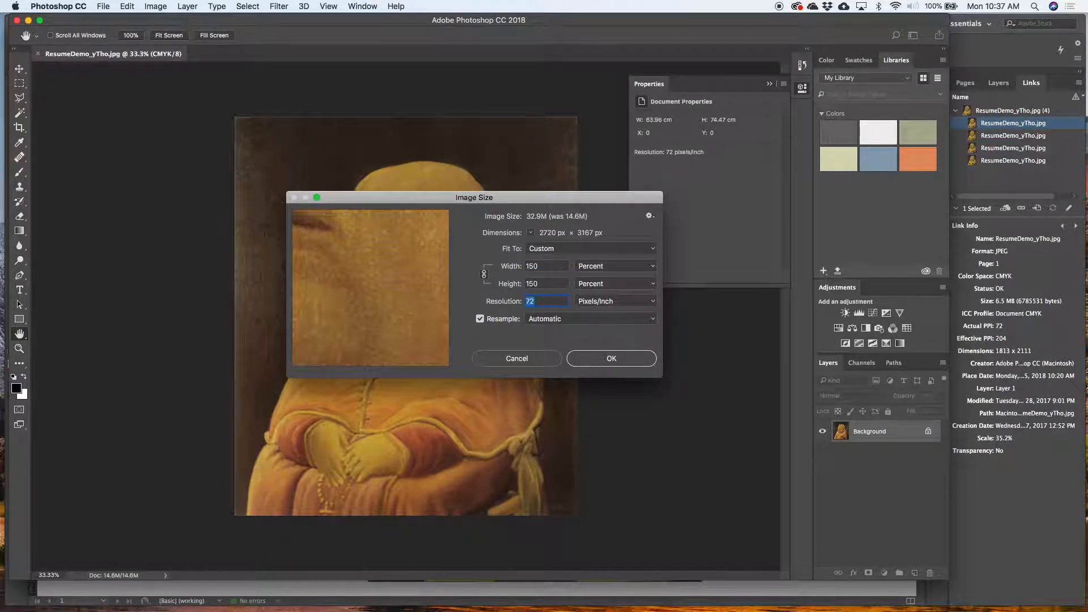
pyautogui.click(609, 362)
pyautogui.press('m')
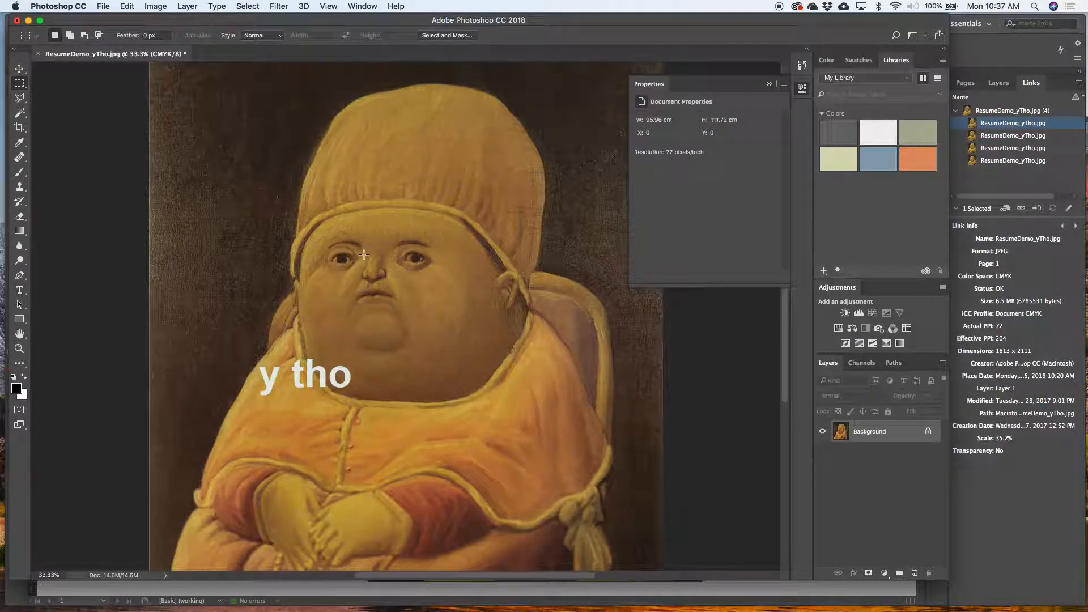
# - Save and close ResumeDemo_yTho.jpg, and switch back to the InDesign layout
pyautogui.press('super+s')
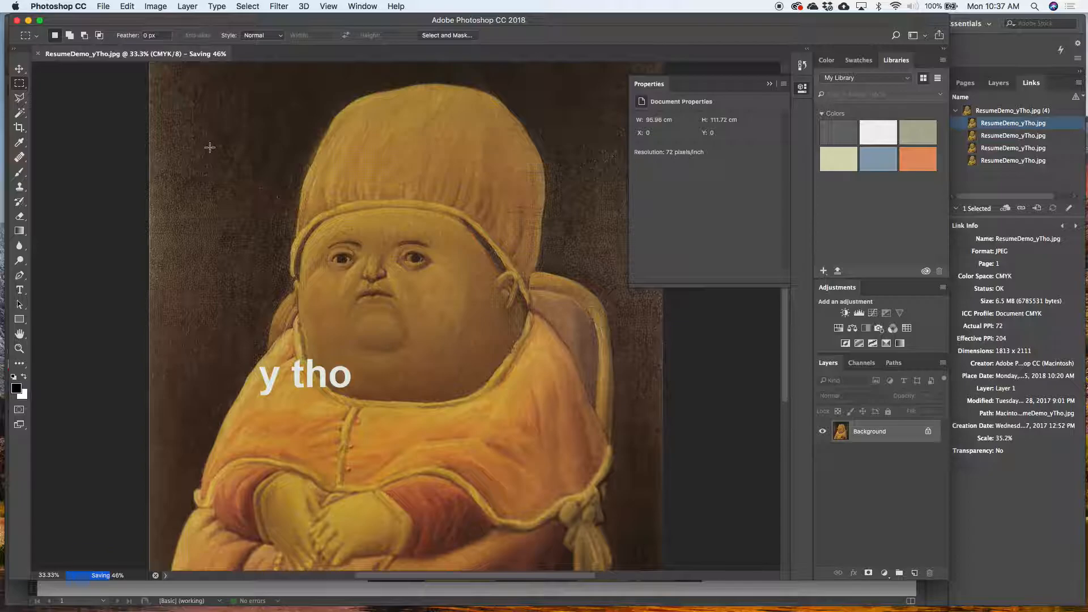
pyautogui.press('super+w')
pyautogui.press('super+Tab')
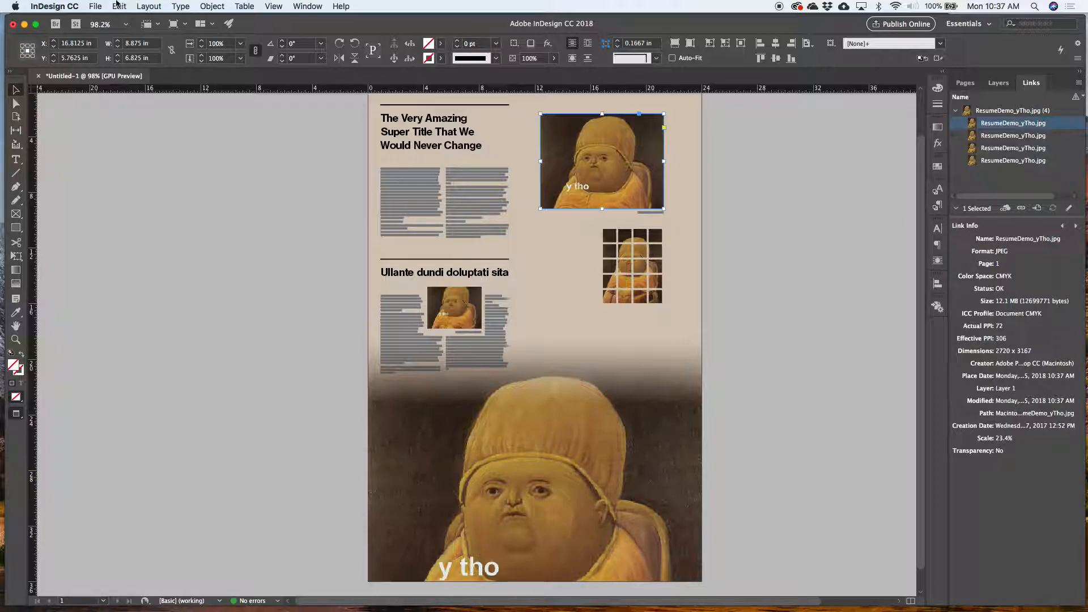
# - Begin a PDF export with the [High Quality Print] preset, saving to the Desktop under the name YTHo
pyautogui.click(95, 6)
pyautogui.moveTo(142, 191)
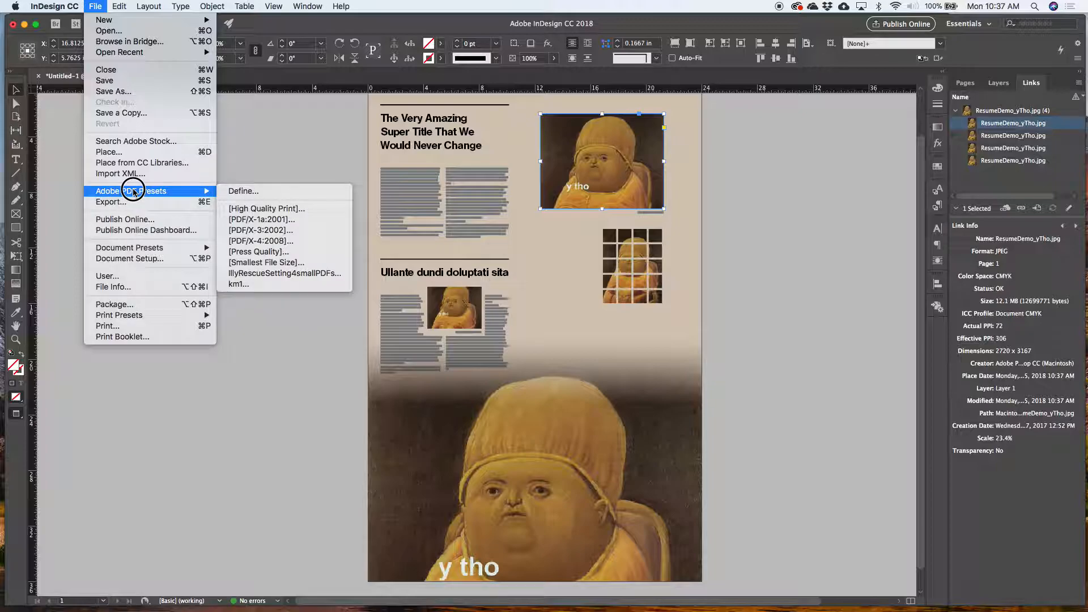
pyautogui.click(238, 212)
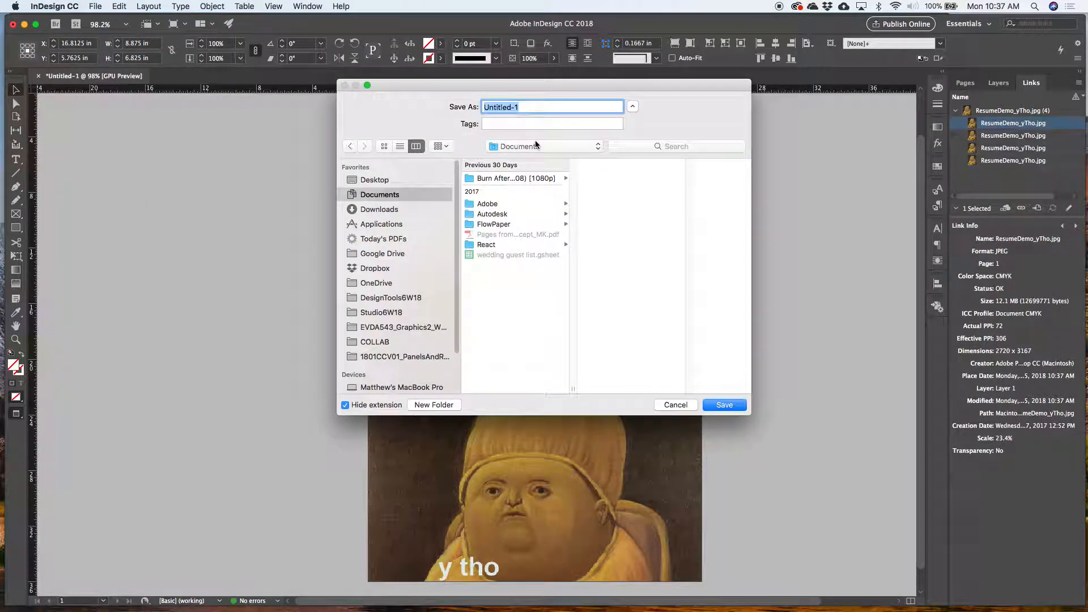
pyautogui.click(400, 180)
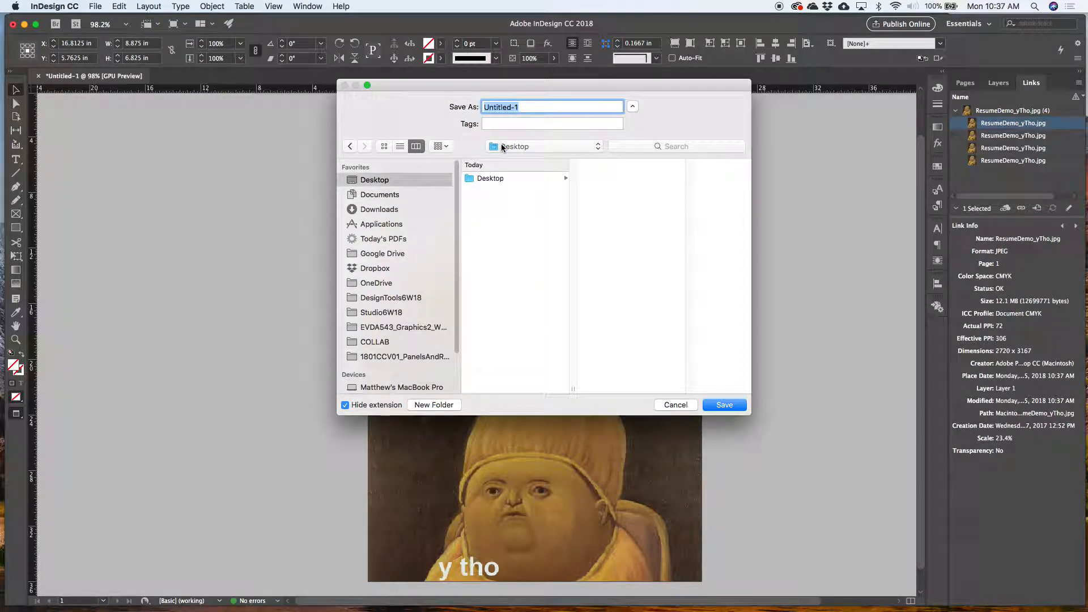
pyautogui.write('ytho')
pyautogui.press('Return')
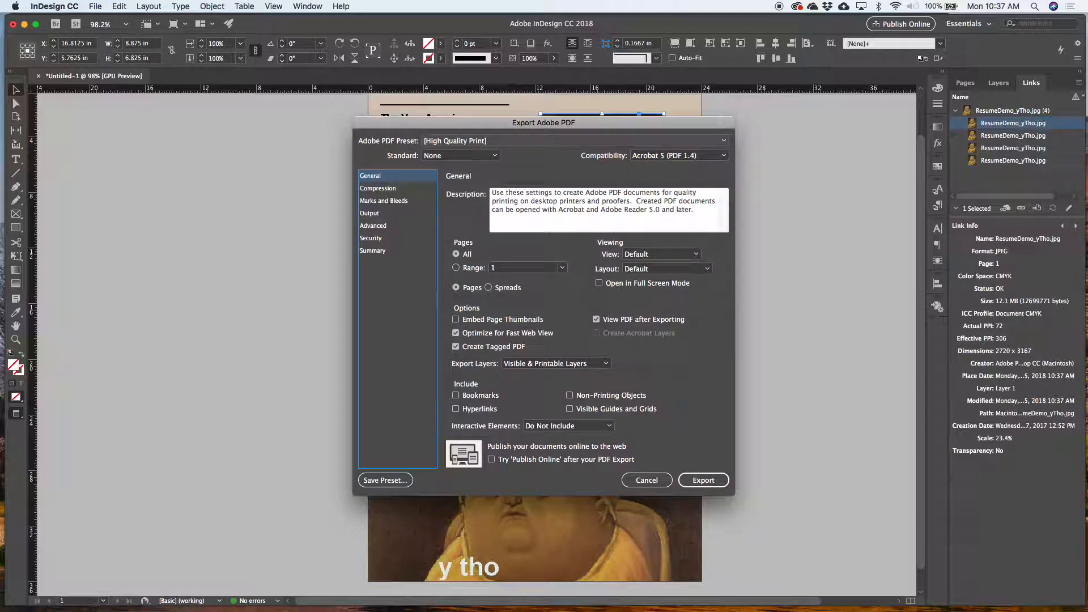
# - Set the PDF's compatibility to Acrobat 7 (PDF 1.6) and its opening view to Fit Page
pyautogui.click(674, 158)
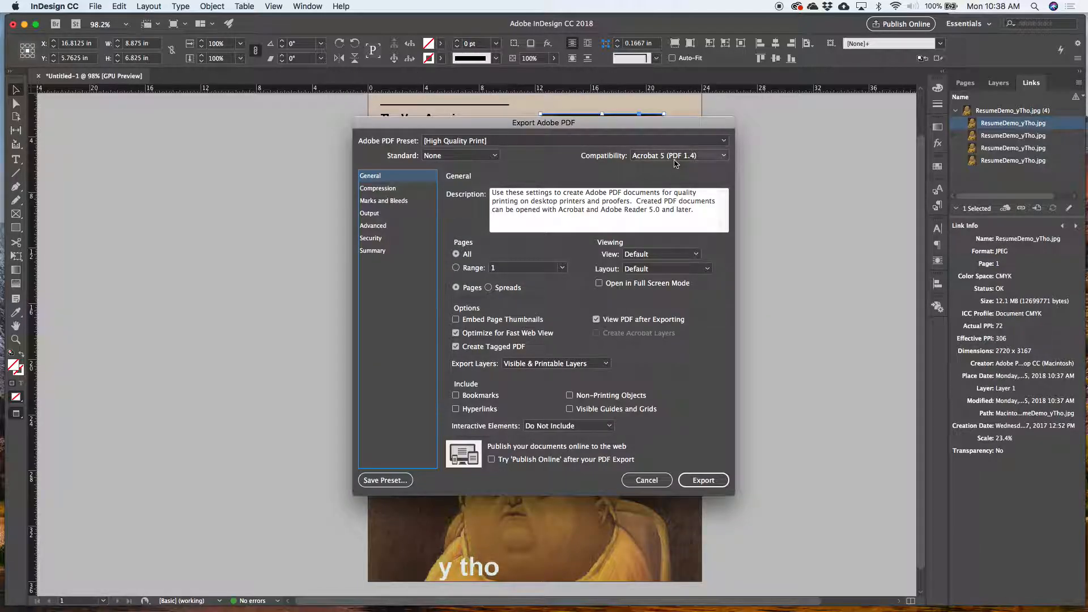
pyautogui.click(672, 203)
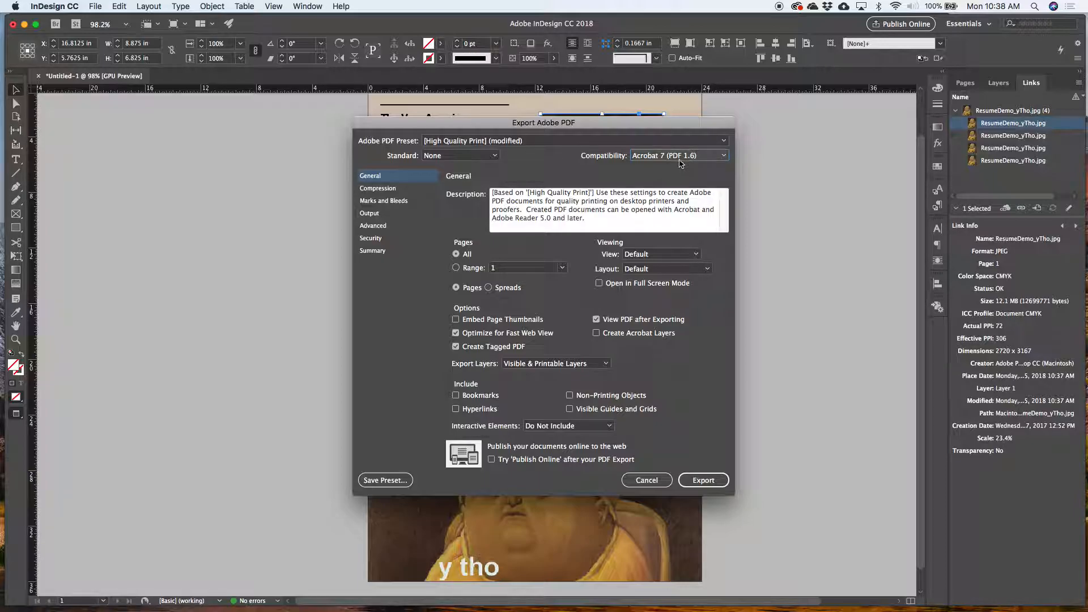
pyautogui.click(676, 255)
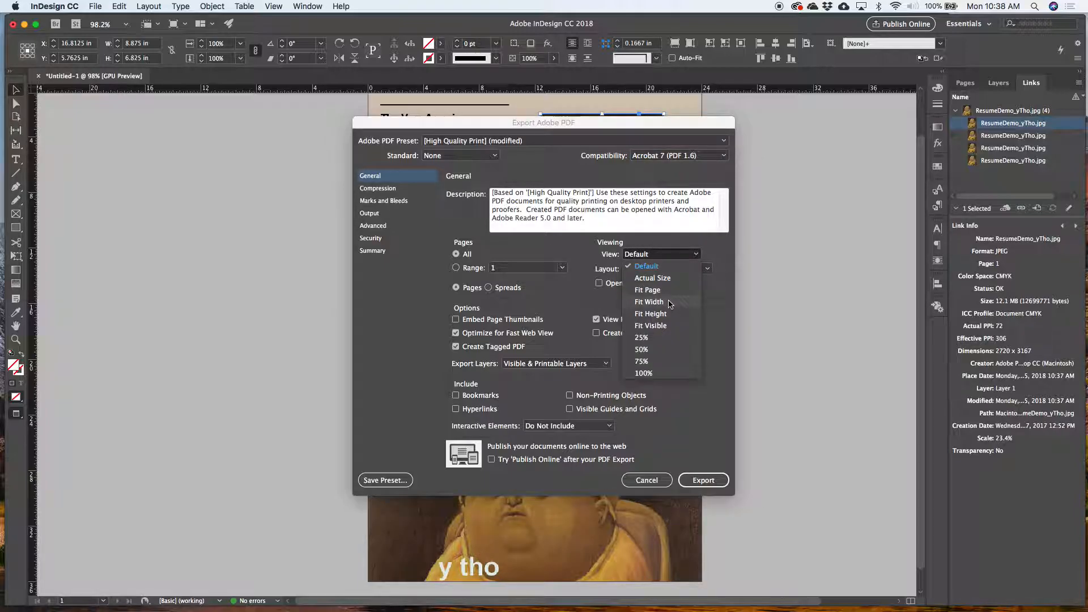
pyautogui.click(657, 290)
pyautogui.click(677, 269)
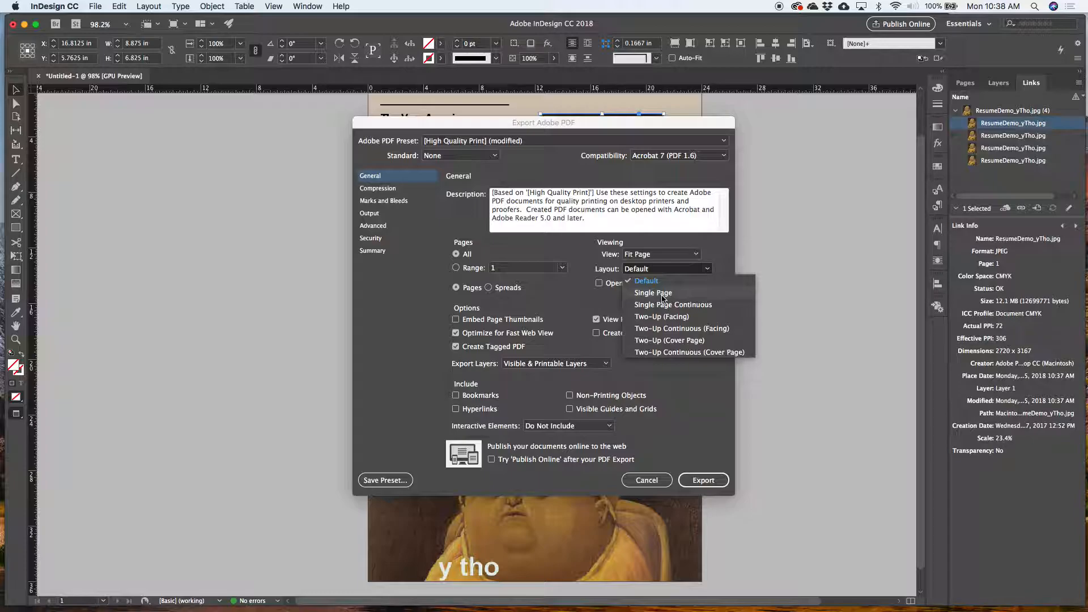
pyautogui.click(579, 315)
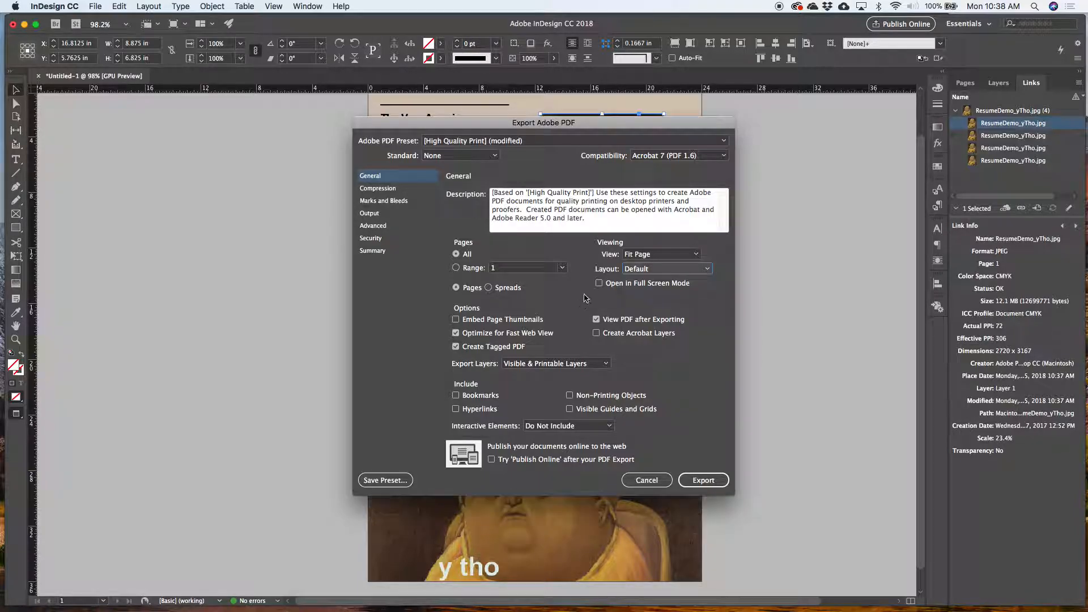
# - Make the PDF use the document bleed settings and add crop marks
pyautogui.click(403, 203)
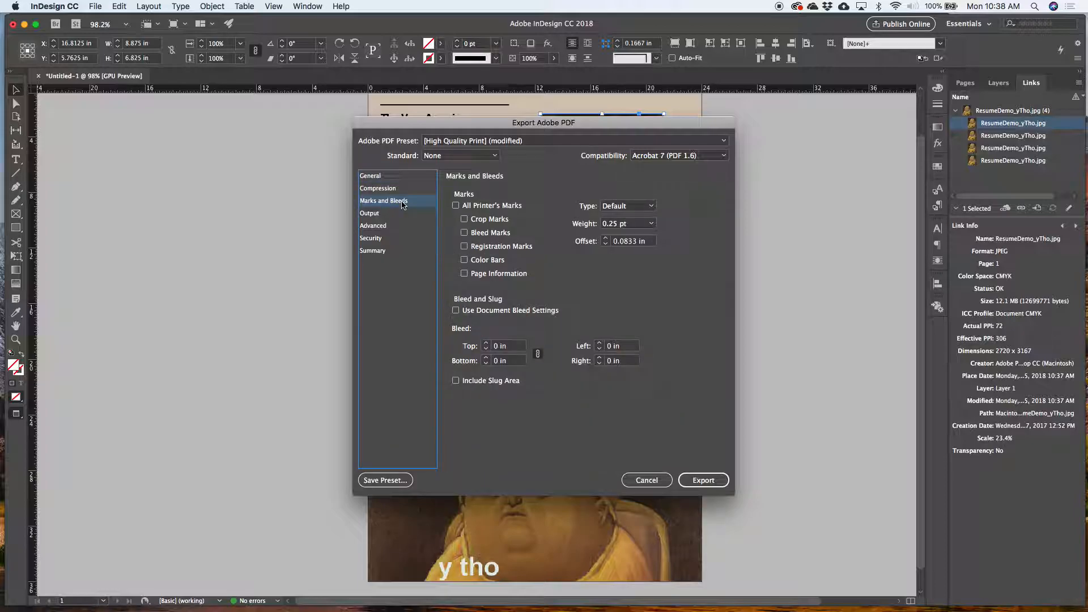
pyautogui.click(456, 311)
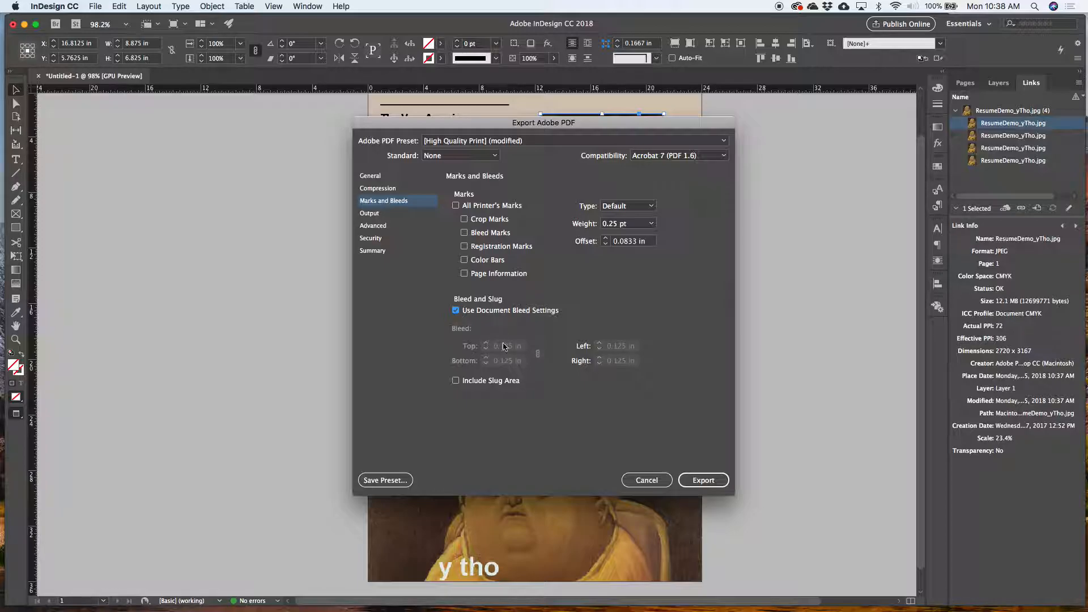
pyautogui.click(474, 221)
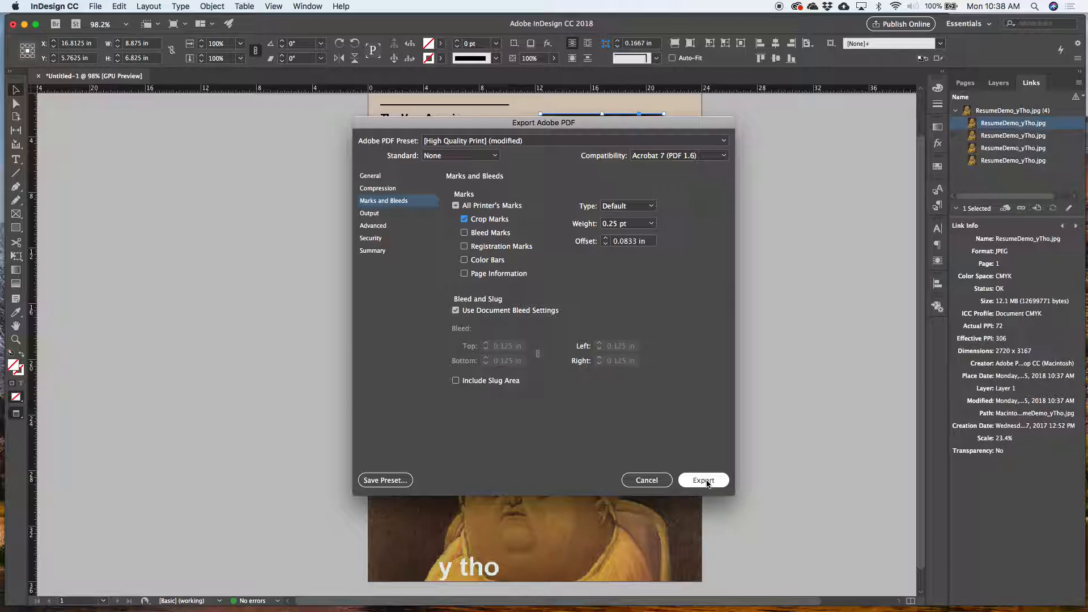
# - Review the PDF's image compression and its marks and bleeds, and export the file
pyautogui.click(384, 190)
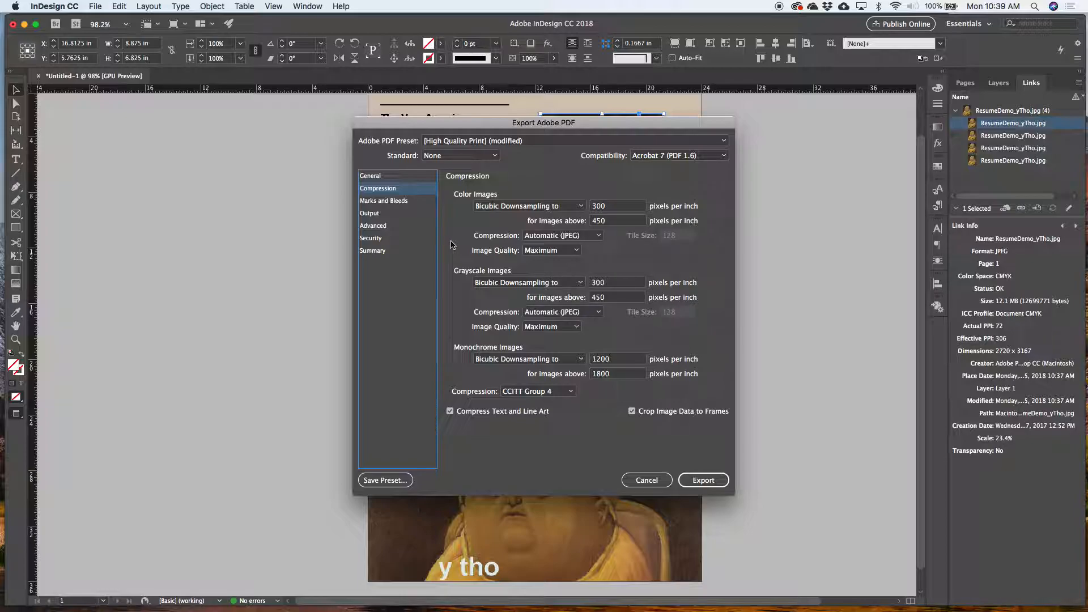
pyautogui.click(405, 207)
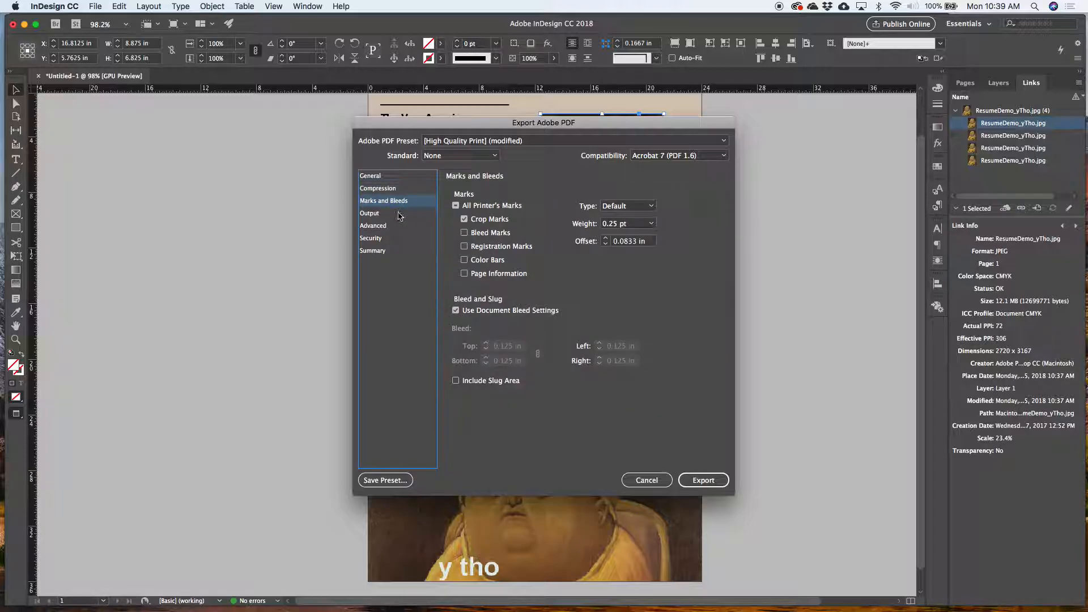
pyautogui.click(397, 192)
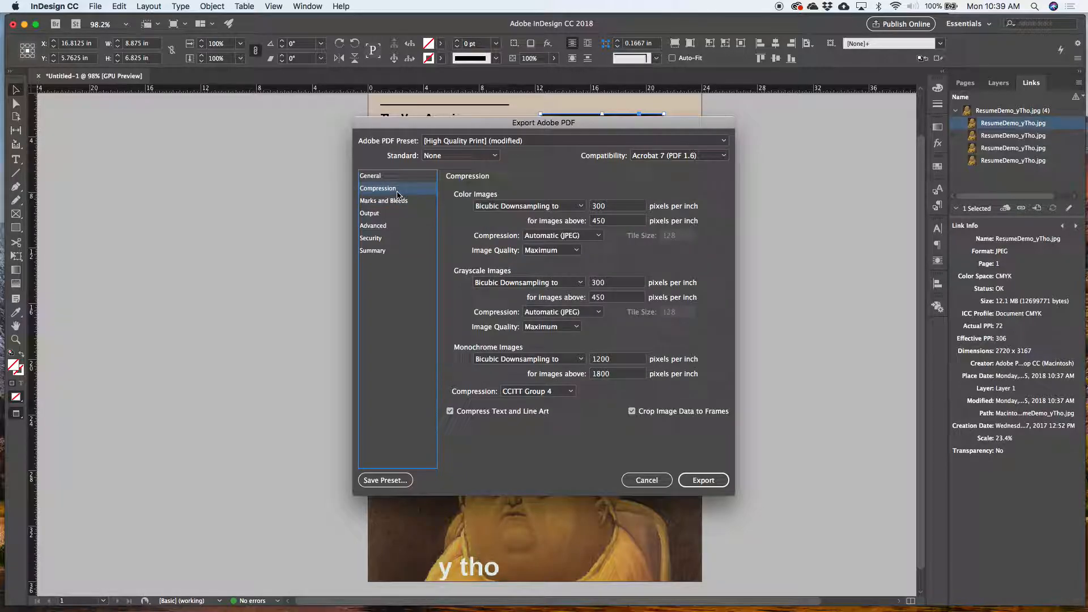
pyautogui.click(396, 203)
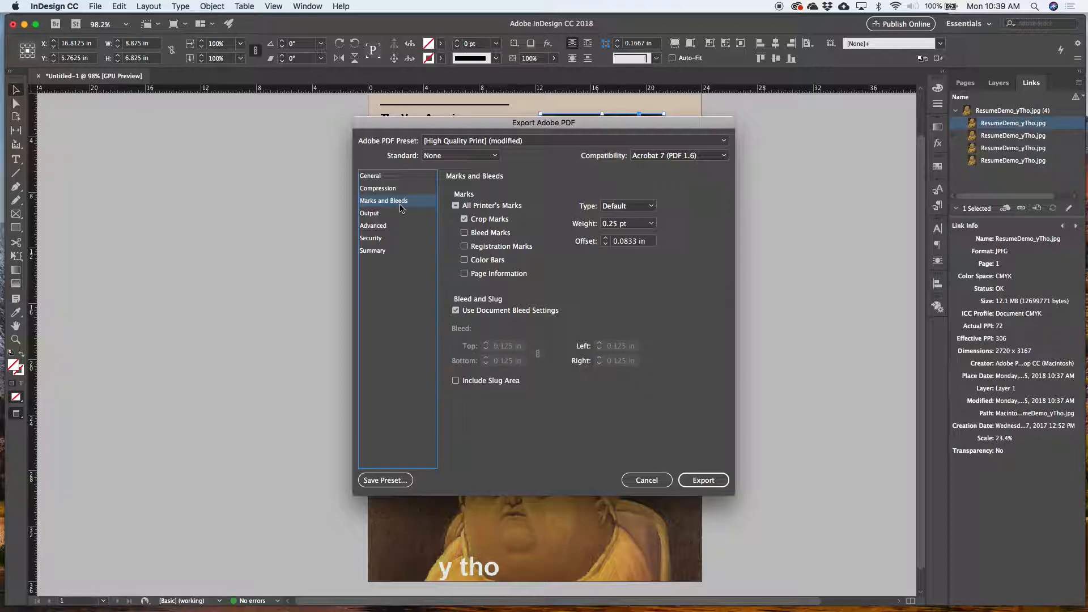
pyautogui.click(704, 480)
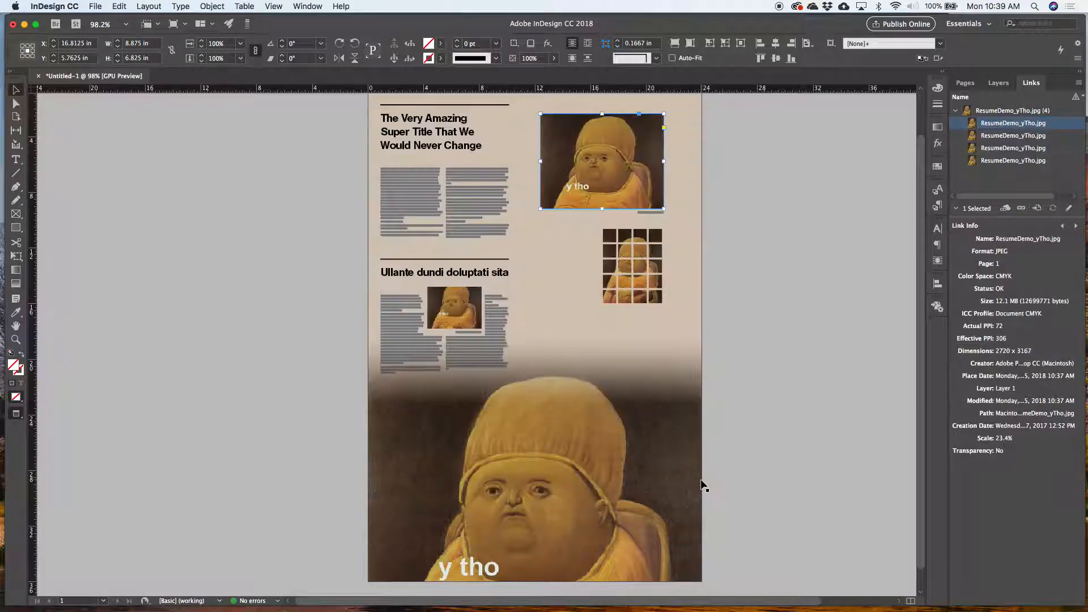
# - Examine the exported YTHo.pdf in Acrobat, checking the crop marks at the page corners and the pictures
pyautogui.click(297, 229)
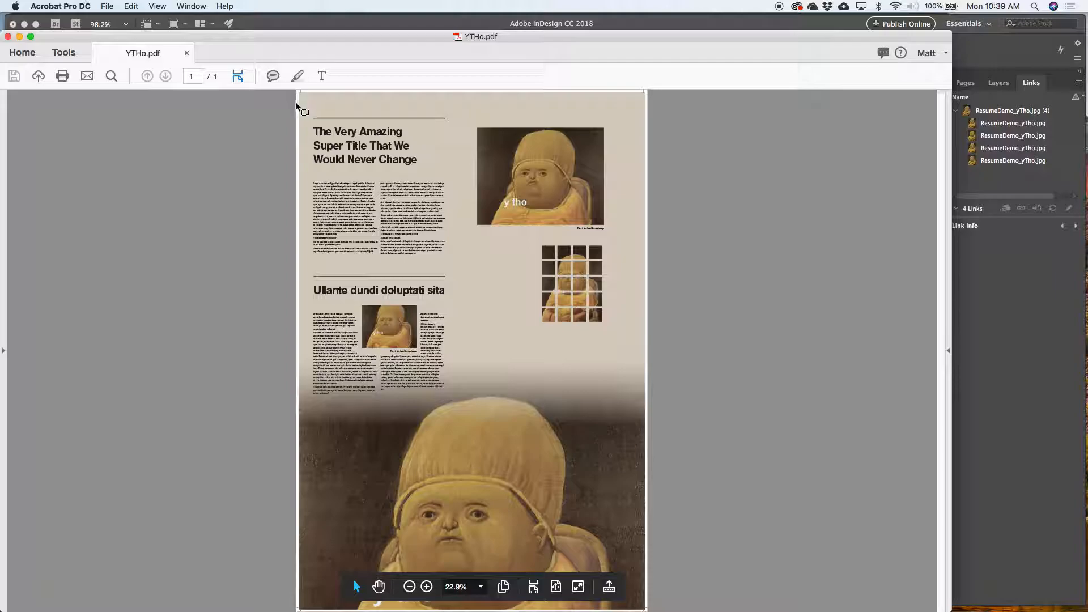
pyautogui.scroll(5, 295, 106)
pyautogui.scroll(1, 160, 170)
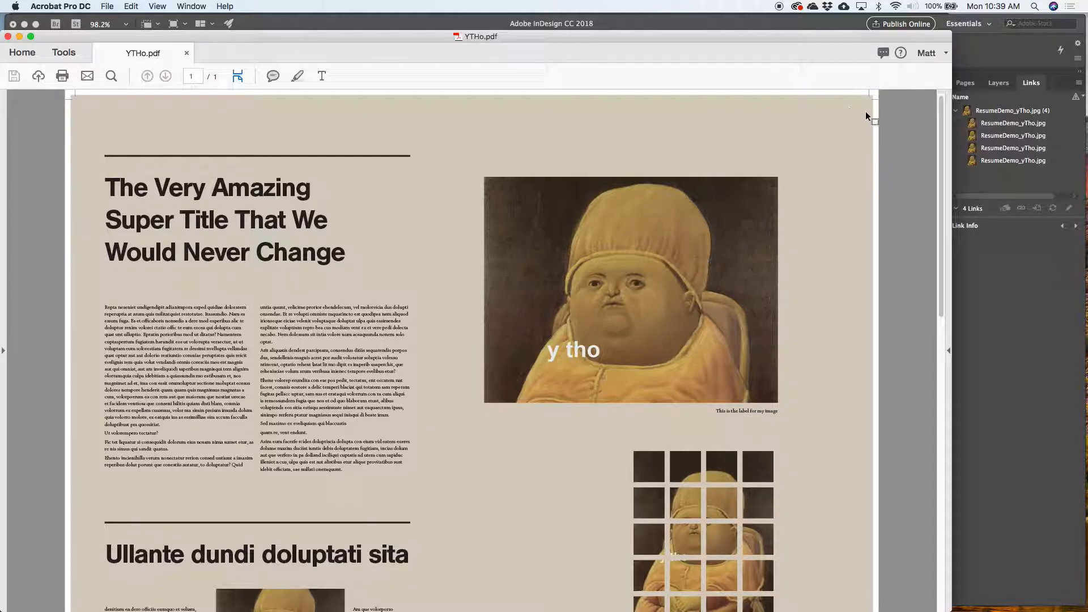
pyautogui.scroll(-4, 803, 182)
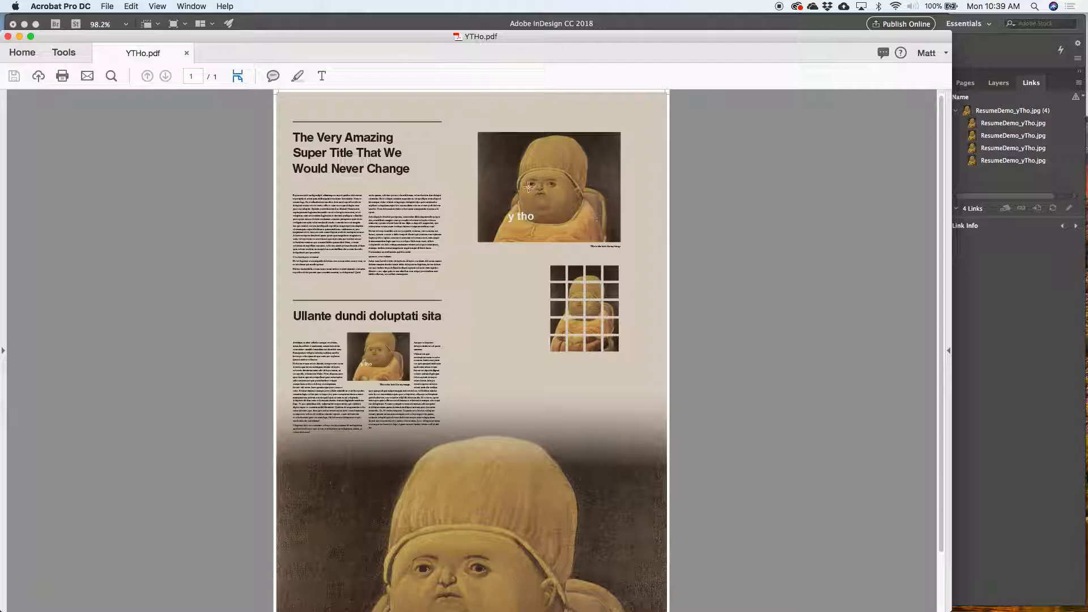
pyautogui.scroll(2, 528, 187)
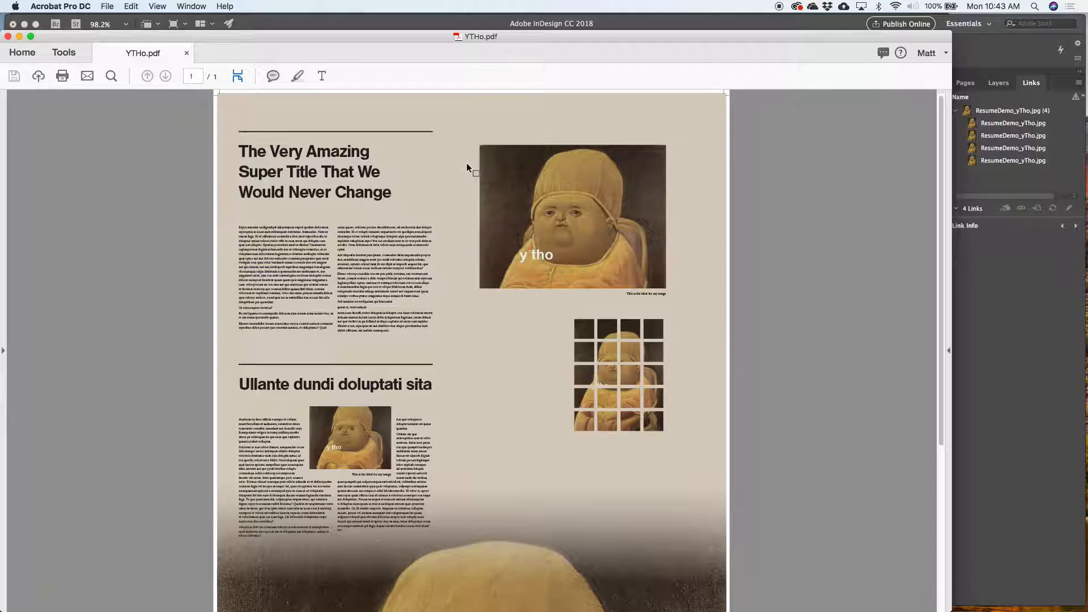
# - Switch back to InDesign and begin exporting the document in the Adobe PDF (Interactive) format
pyautogui.press('super+Tab')
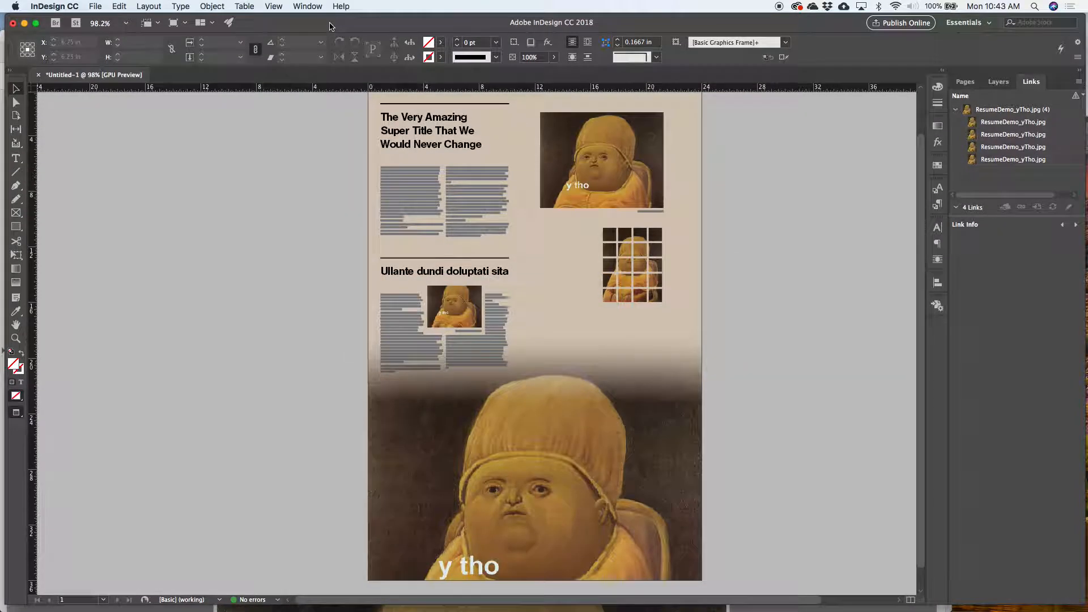
pyautogui.click(95, 6)
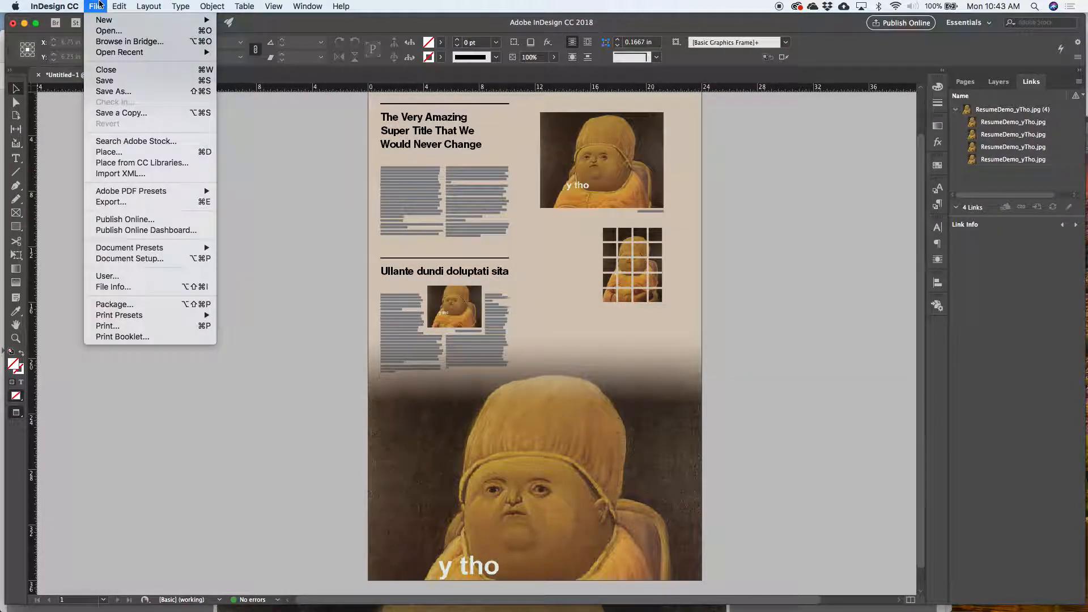
pyautogui.click(146, 206)
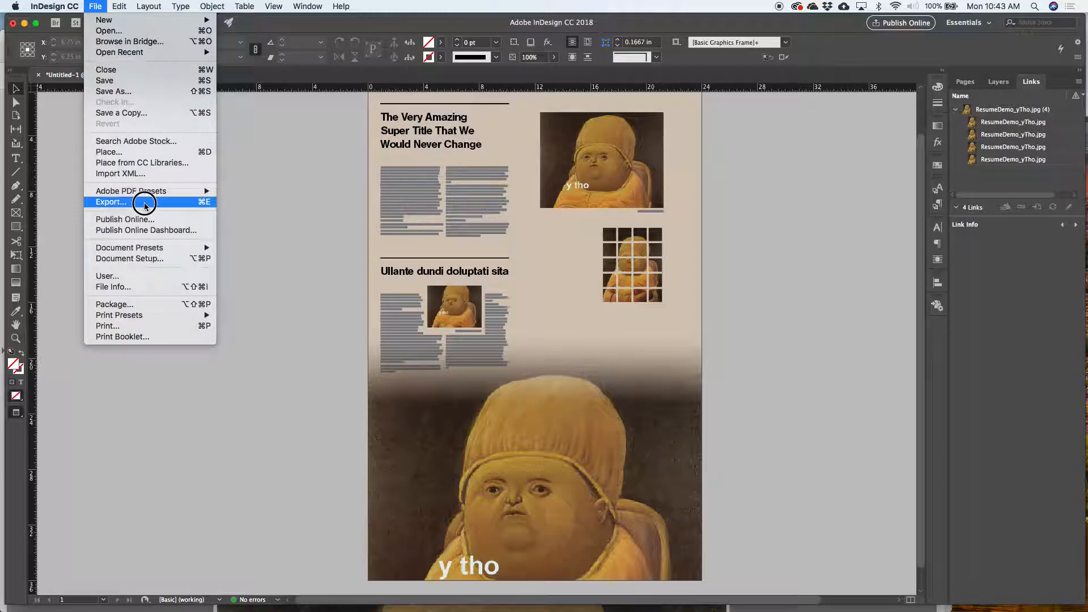
pyautogui.click(142, 203)
pyautogui.click(602, 386)
pyautogui.click(590, 375)
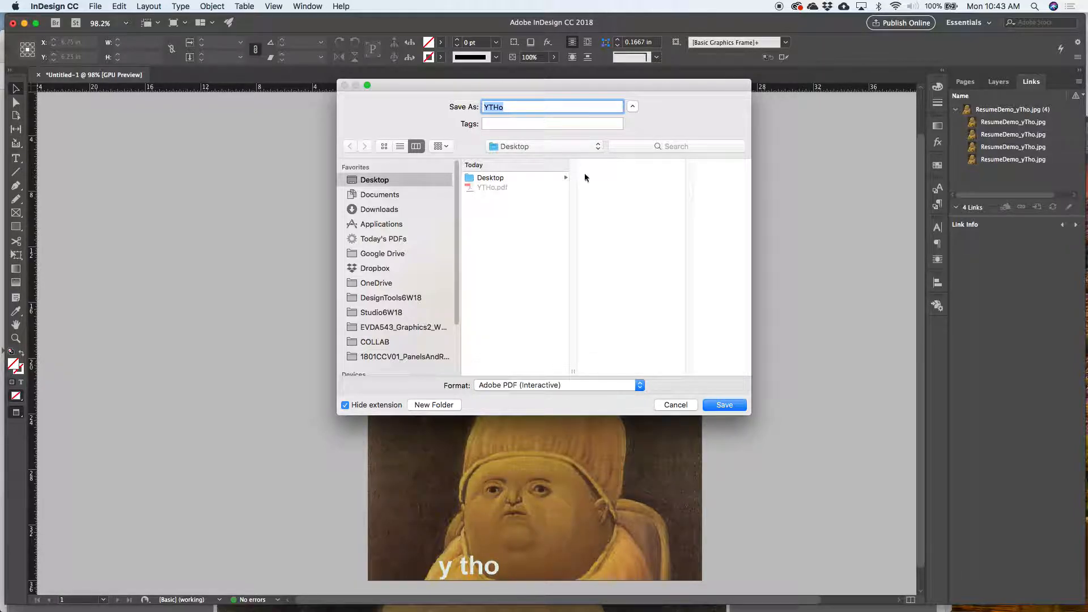
# - Save the interactive PDF under the new name YTHo_Interactive instead of replacing the existing YTHo.pdf
pyautogui.press('Return')
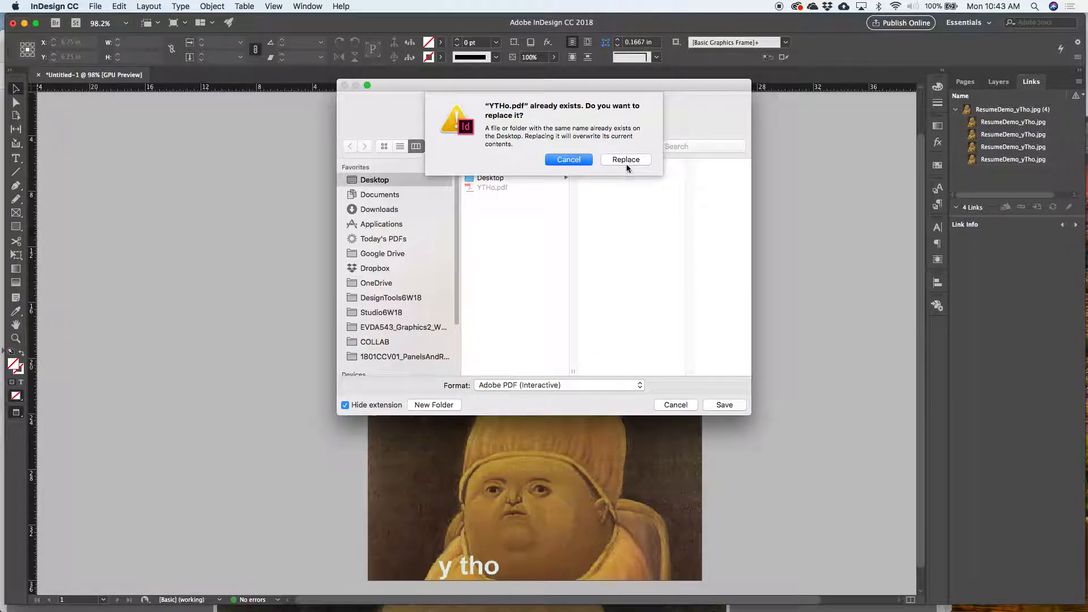
pyautogui.click(577, 159)
pyautogui.press('Right')
pyautogui.write('_interactive')
pyautogui.press('Return')
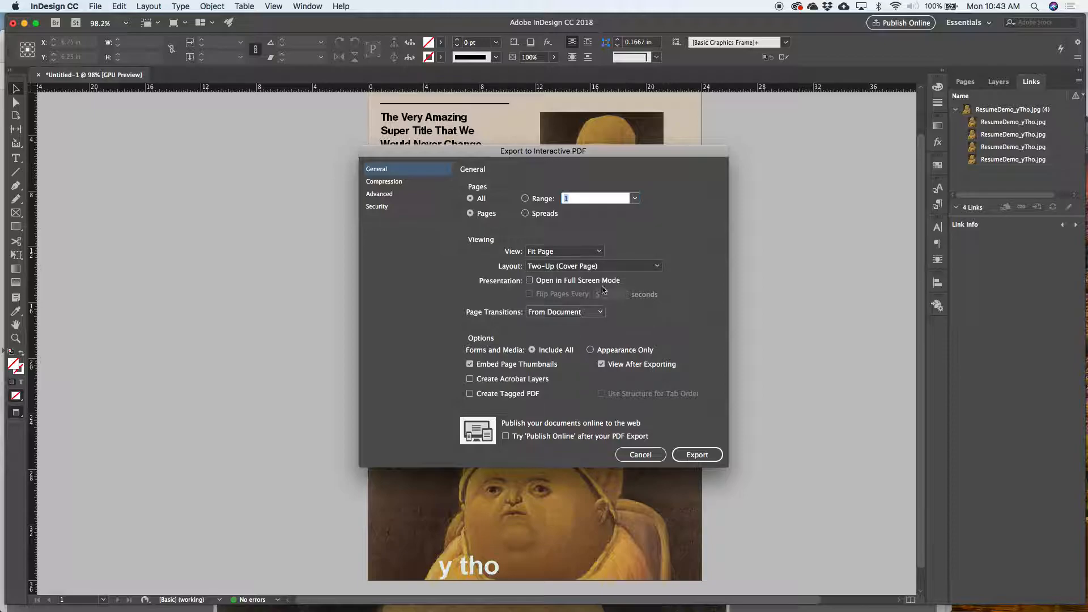
# - Review the interactive PDF's image compression settings and export it, accepting the conversion of CMYK colors to RGB
pyautogui.click(423, 185)
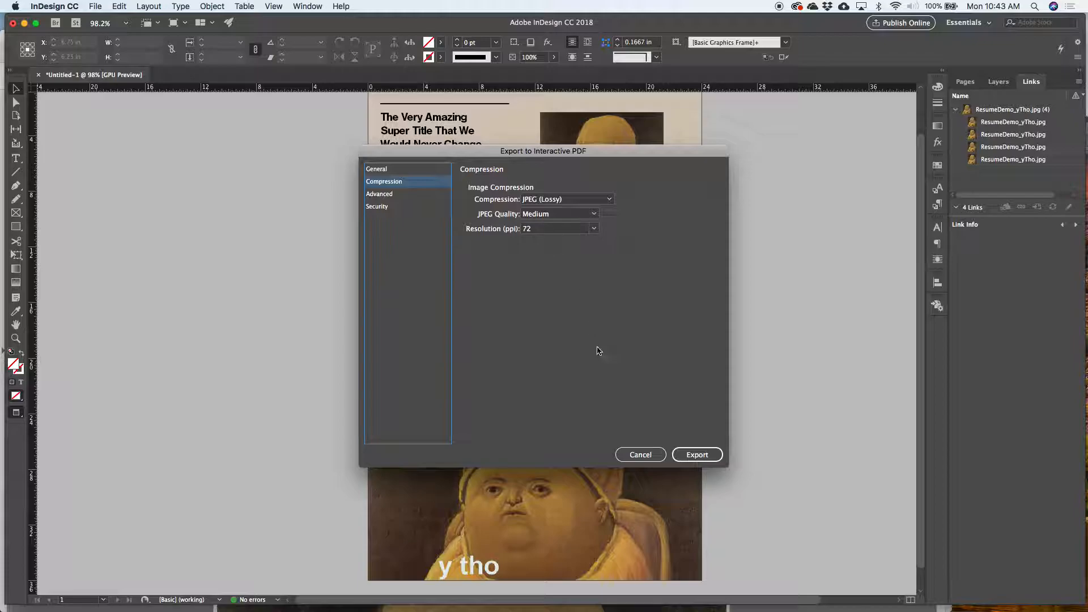
pyautogui.click(687, 453)
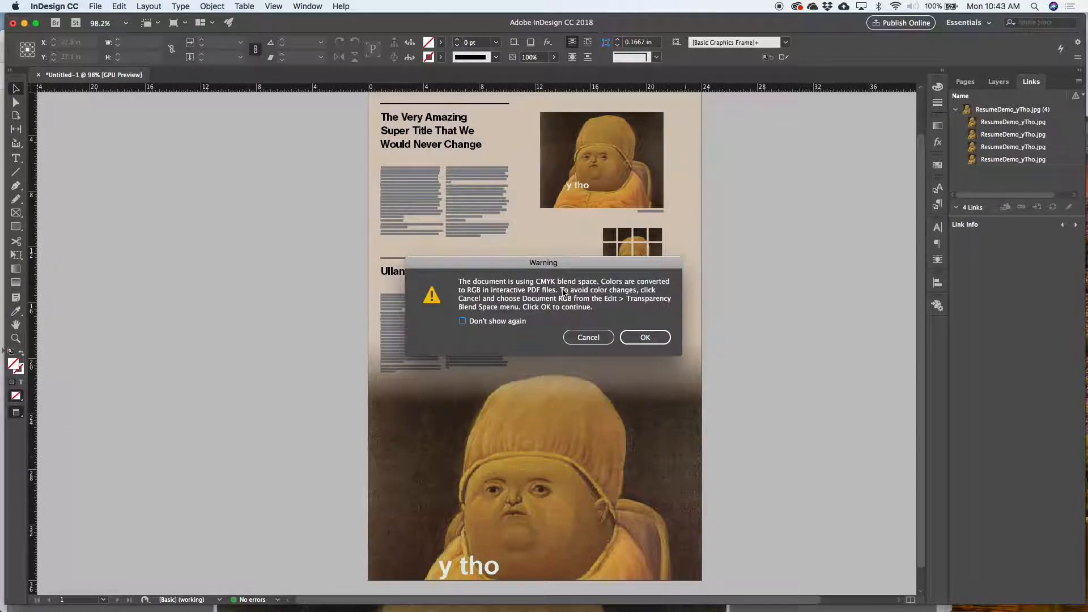
pyautogui.click(640, 336)
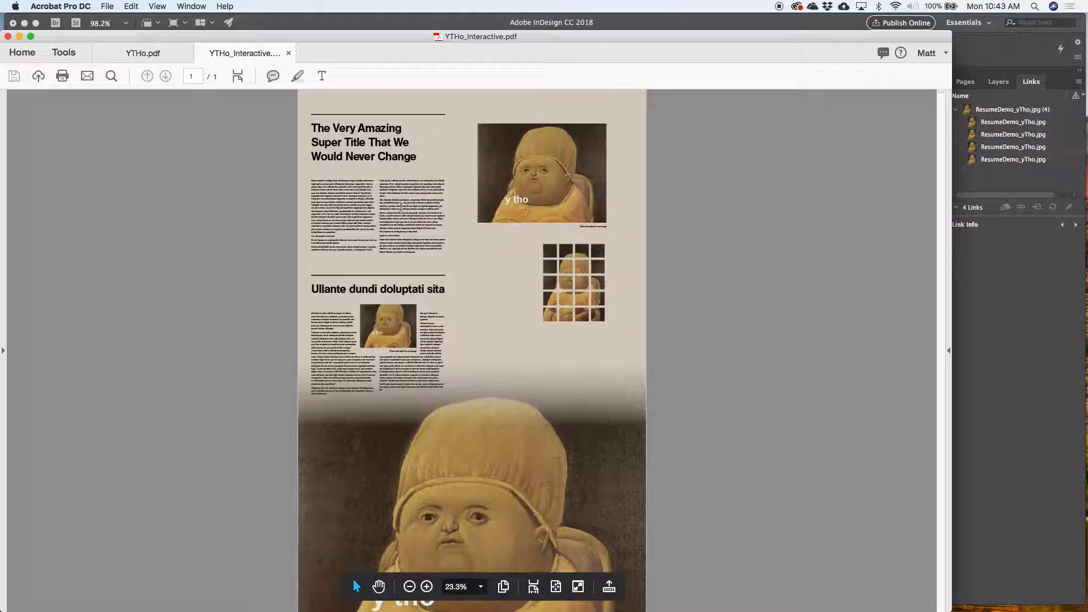
# - Compare the file size and page size in the document properties of YTHo_Interactive.pdf and YTHo.pdf
pyautogui.click(109, 5)
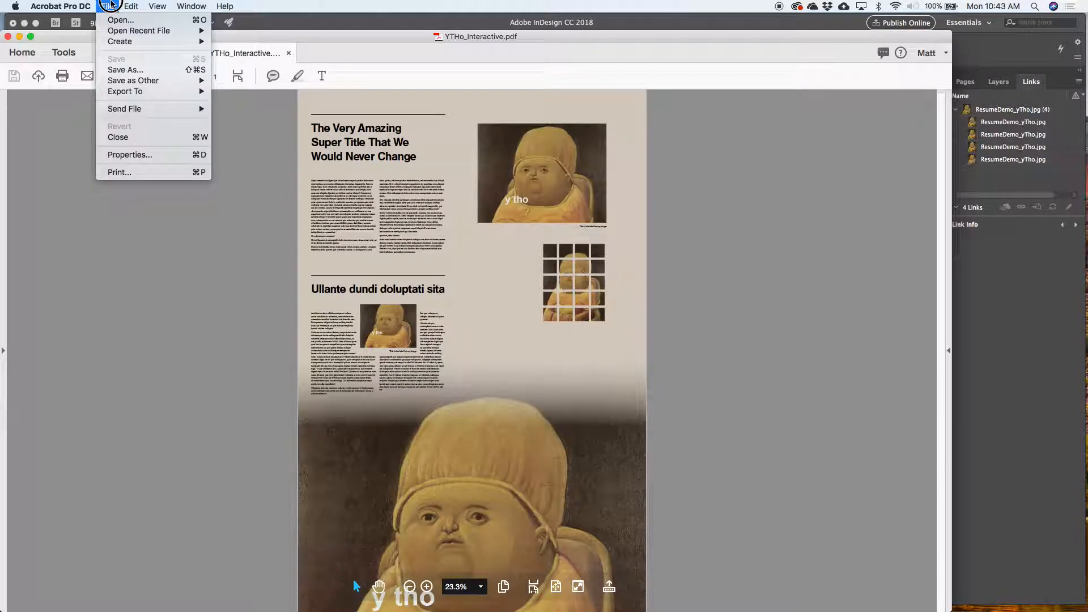
pyautogui.click(137, 156)
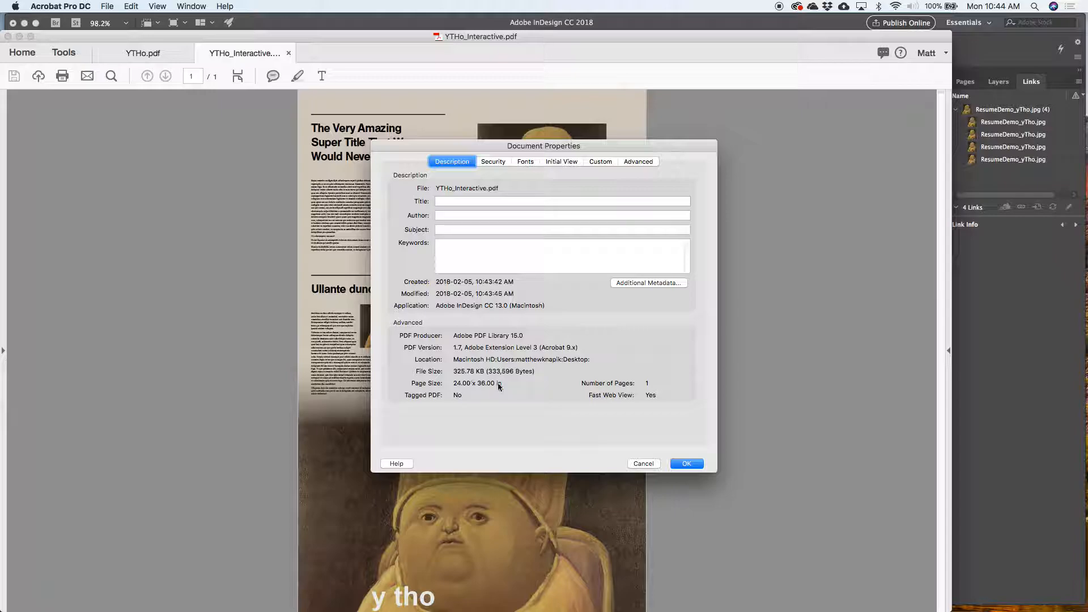
pyautogui.click(648, 464)
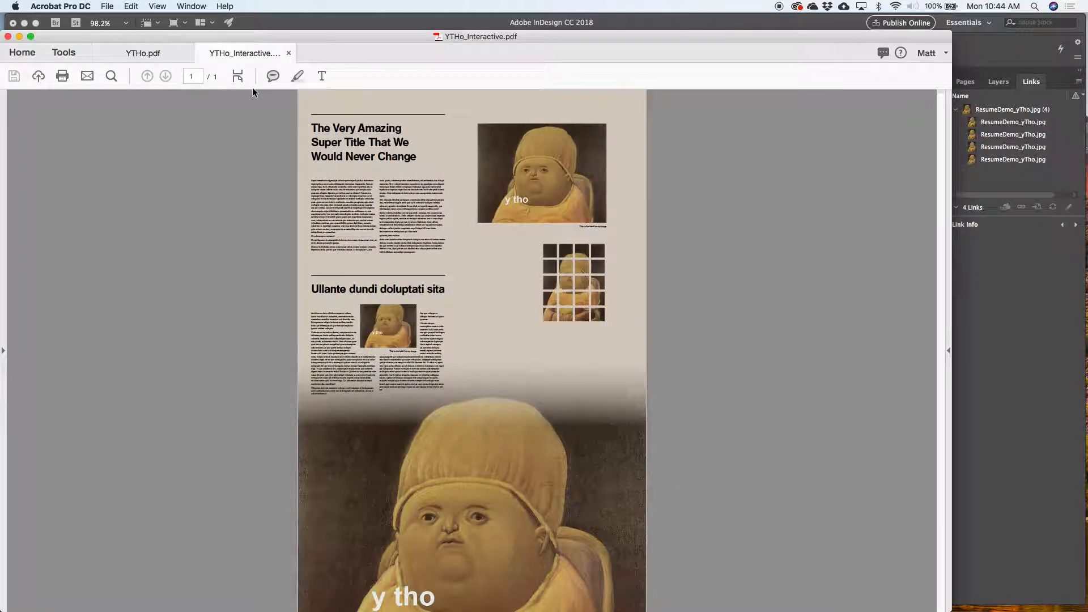
pyautogui.click(154, 54)
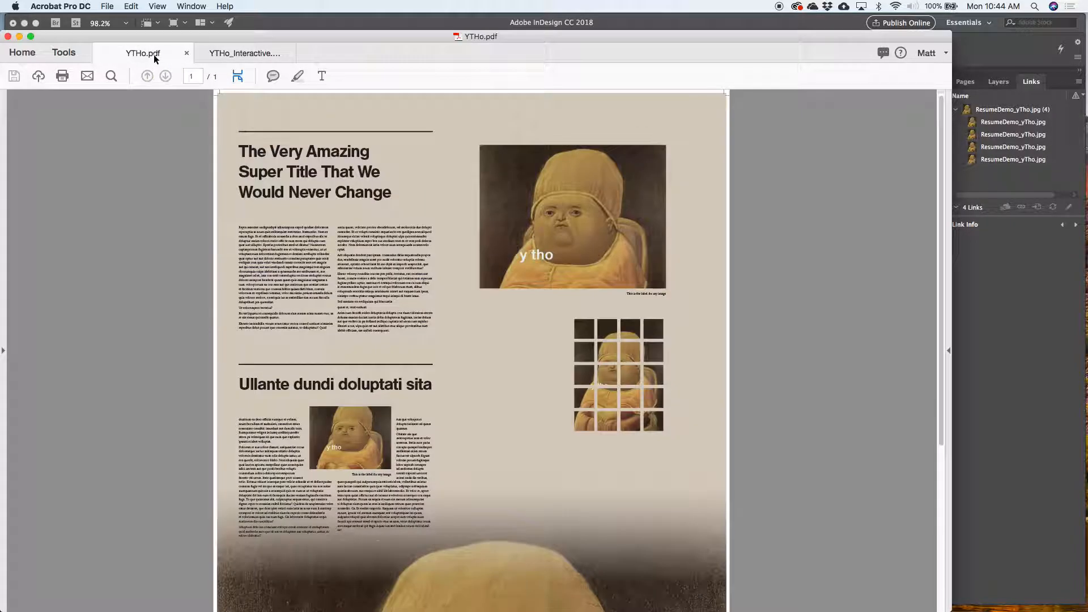
pyautogui.click(105, 6)
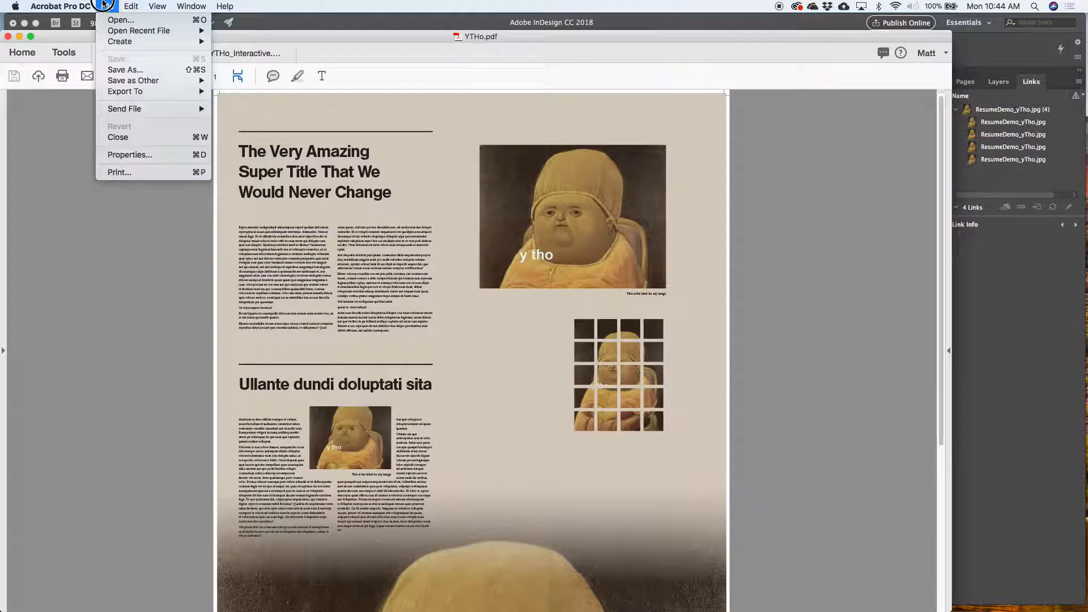
pyautogui.click(131, 154)
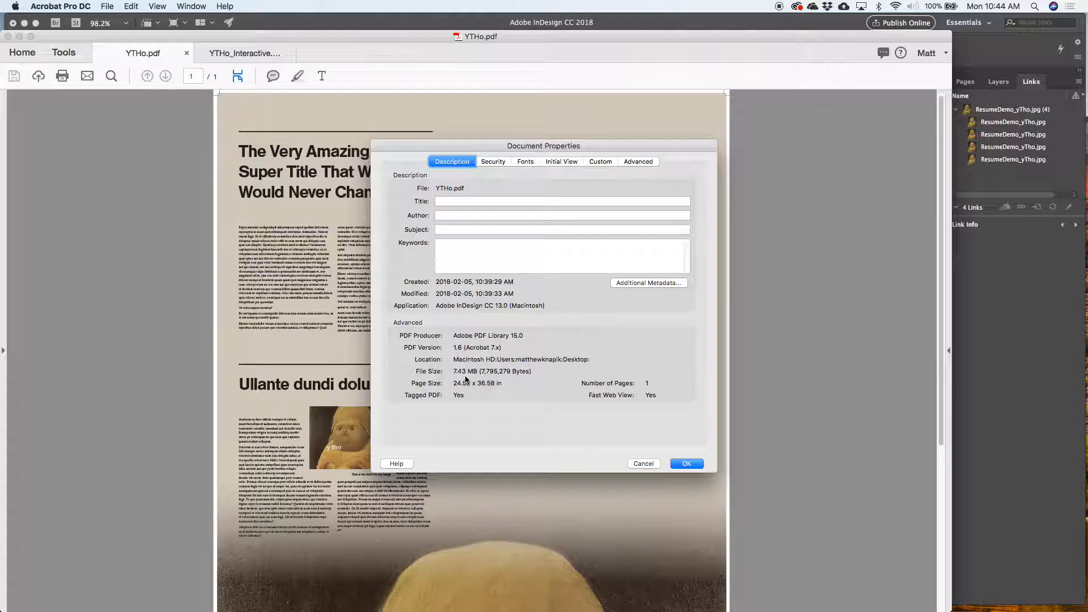
pyautogui.click(640, 463)
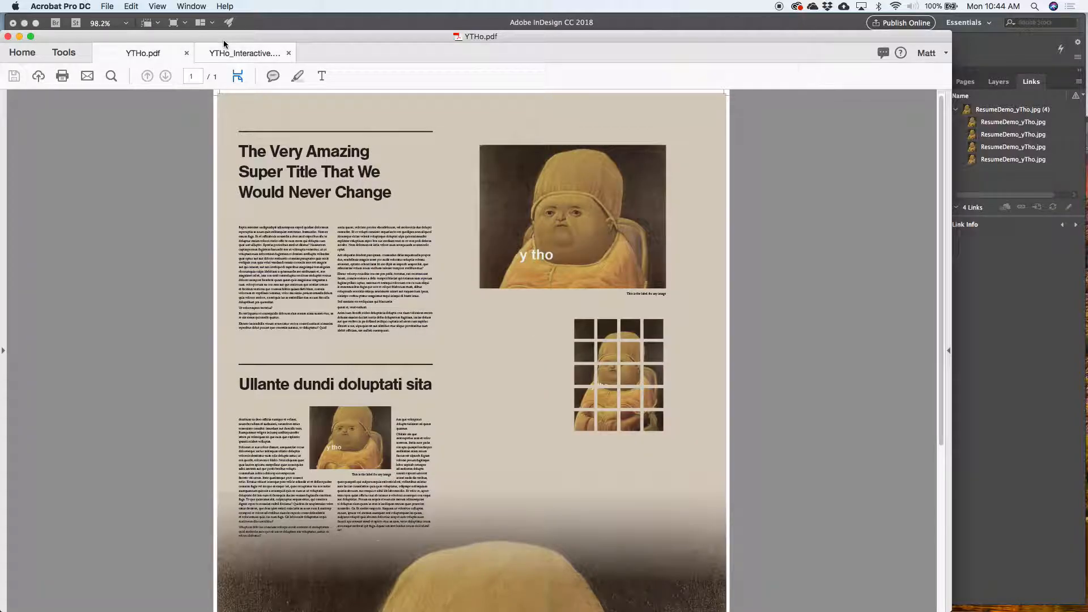
# - Switch between the print and interactive PDFs to compare them, and close both files
pyautogui.click(222, 51)
pyautogui.click(166, 54)
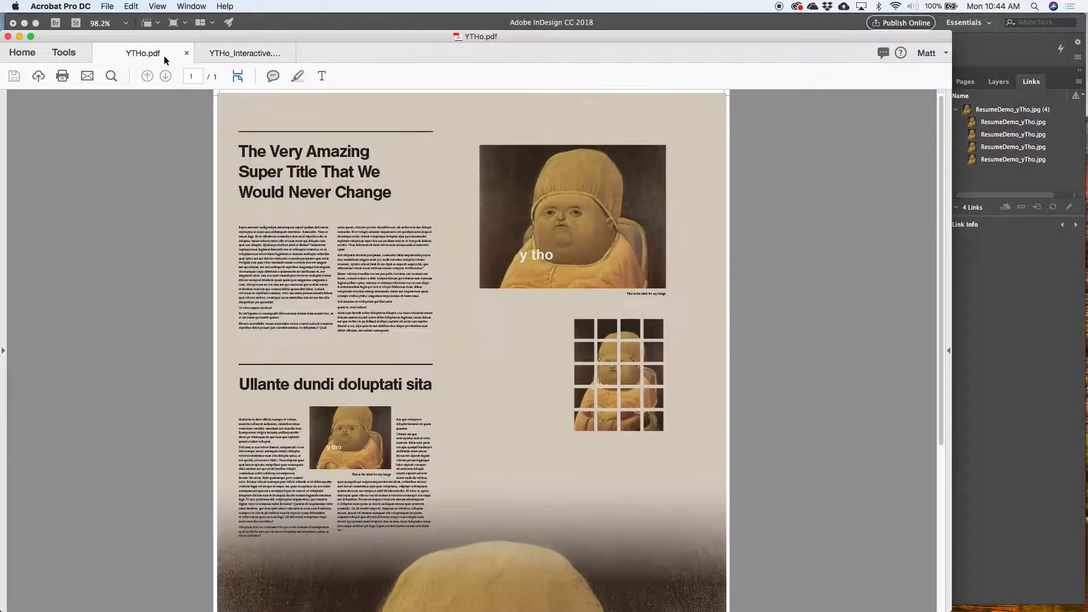
pyautogui.click(247, 55)
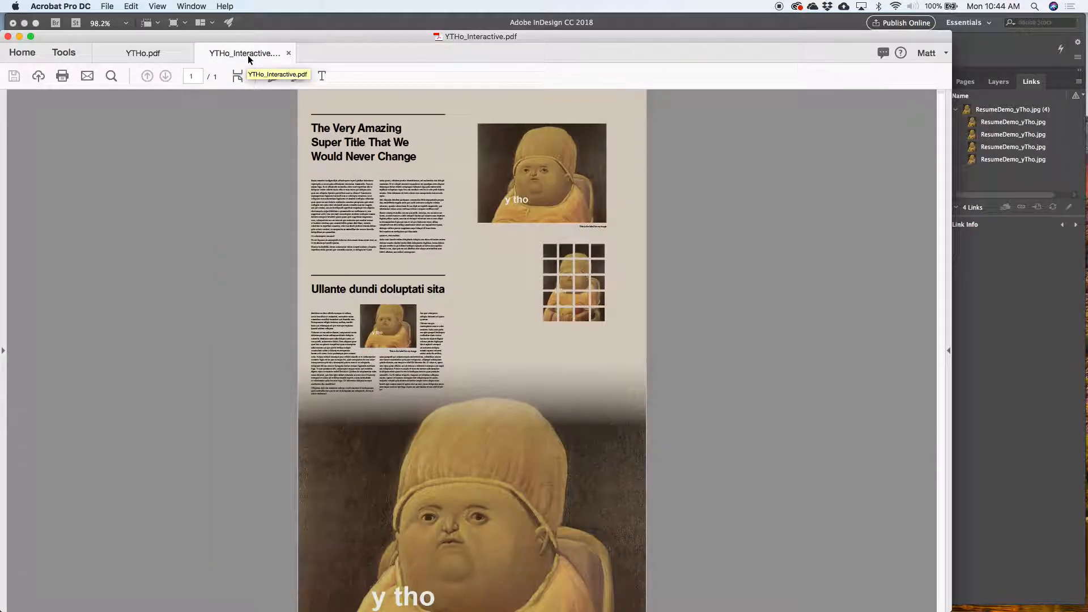
pyautogui.click(289, 52)
pyautogui.click(186, 55)
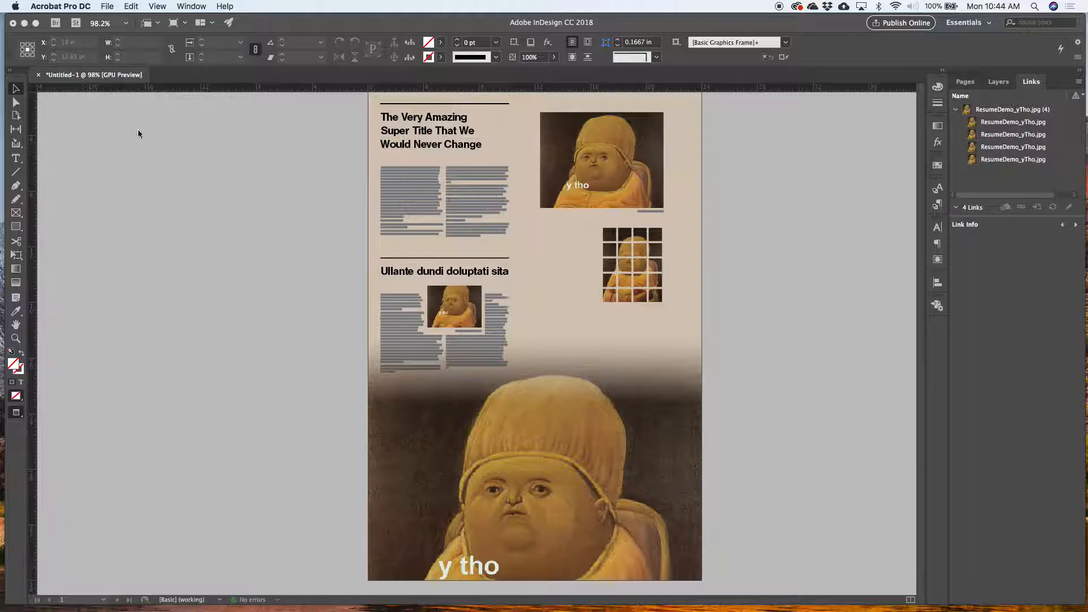
# - Return to InDesign and examine the Content Collector and Content Placer tools and their empty conveyor beside the picture grid, and close the conveyor
pyautogui.scroll(1, 216, 219)
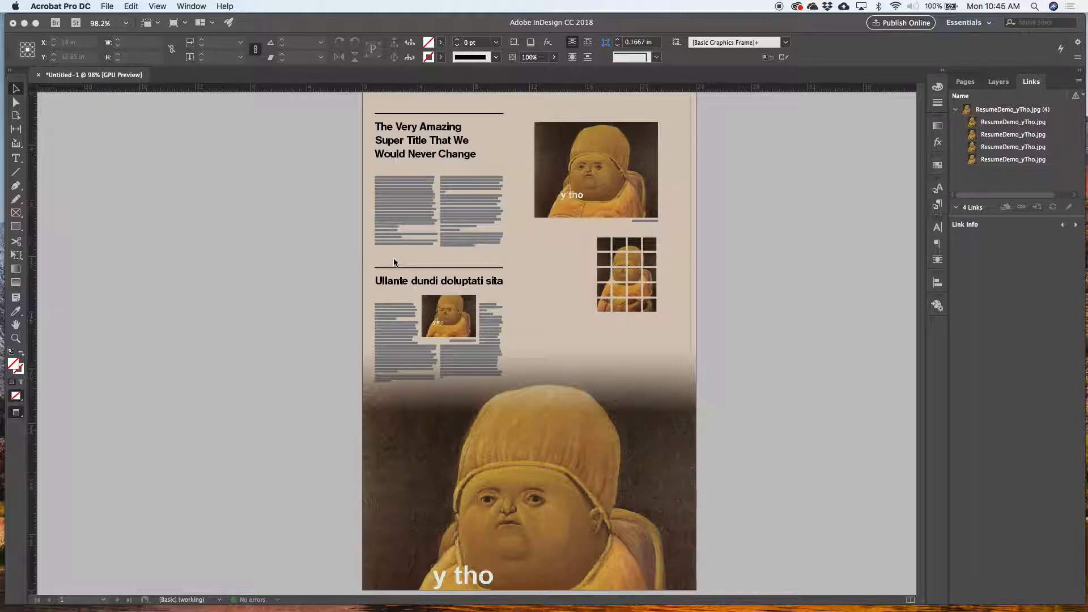
pyautogui.click(577, 274)
pyautogui.moveTo(588, 303); pyautogui.dragTo(481, 338)
pyautogui.scroll(3, 480, 338)
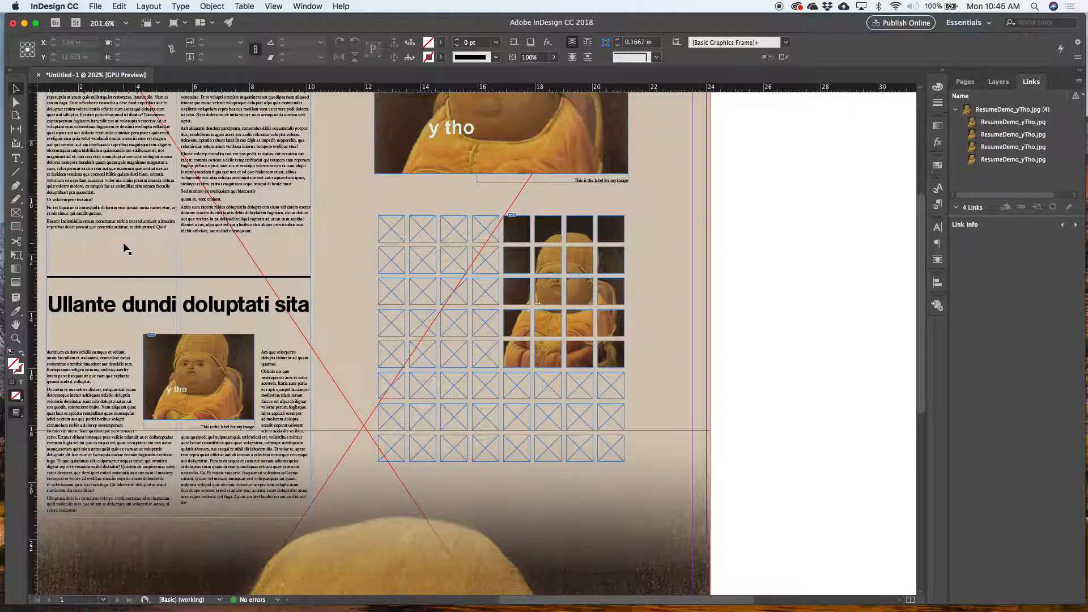
pyautogui.press('b')
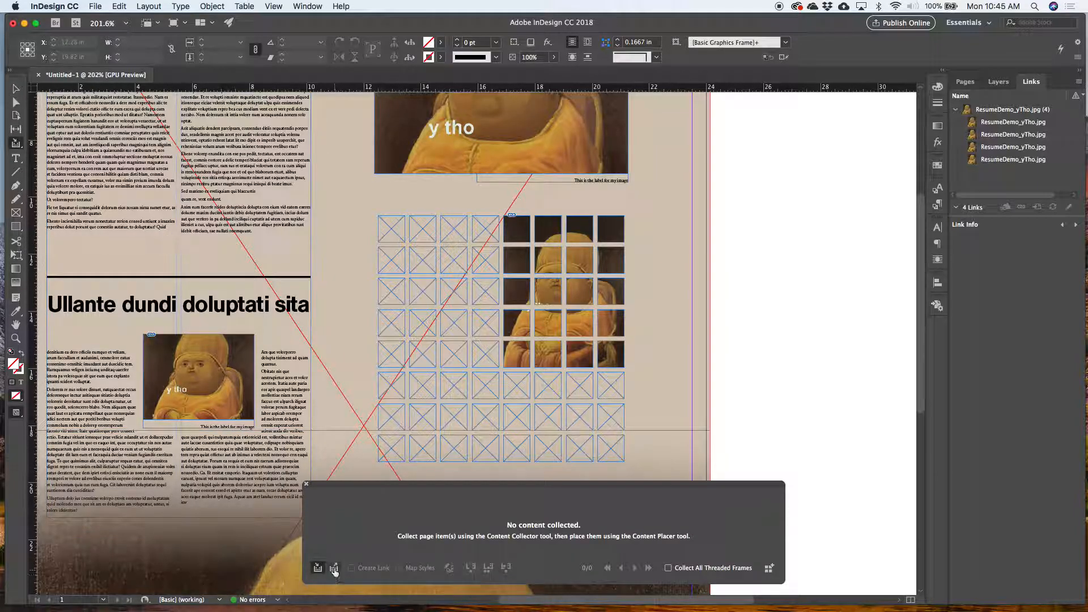
pyautogui.press('b')
pyautogui.press('b')
pyautogui.press('b')
pyautogui.press('b')
pyautogui.click(333, 568)
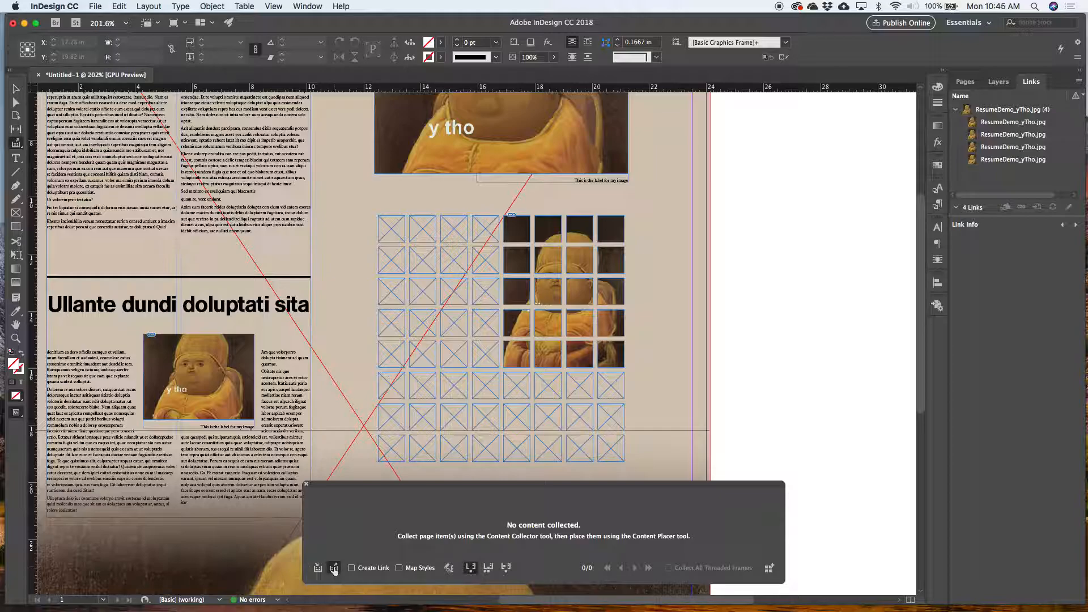
pyautogui.press('b')
pyautogui.press('b')
pyautogui.press('b')
pyautogui.click(333, 568)
pyautogui.press('b')
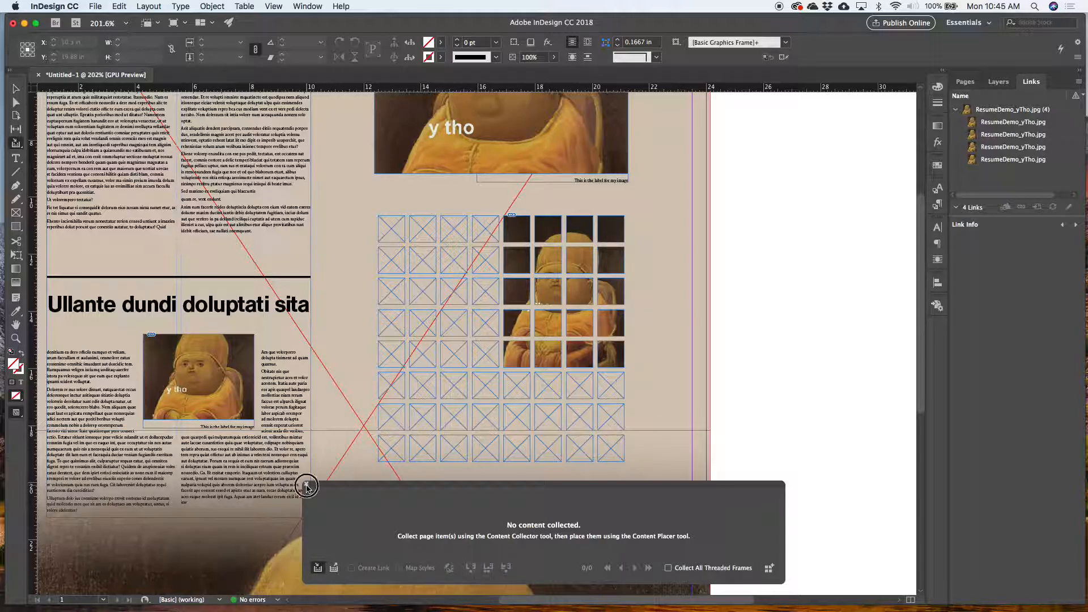
pyautogui.click(306, 484)
# - Collect the large picture above the grid with the Content Collector and place it into the first cell of the grid's third row
pyautogui.press('v')
pyautogui.click(552, 288)
pyautogui.click(485, 164)
pyautogui.press('b')
pyautogui.click(449, 163)
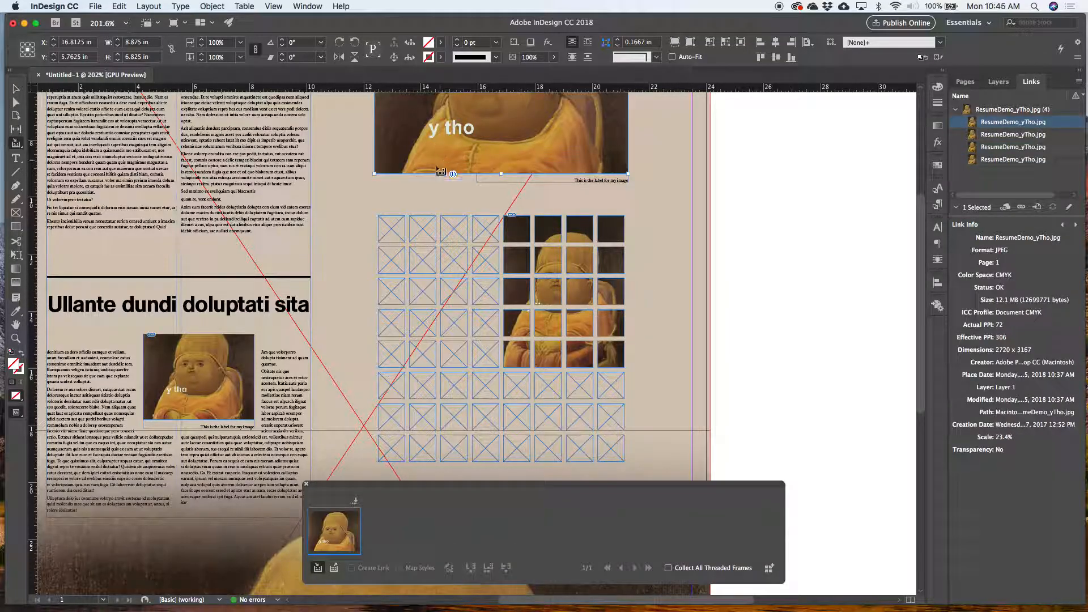
pyautogui.press('b')
pyautogui.moveTo(392, 292); pyautogui.dragTo(420, 320)
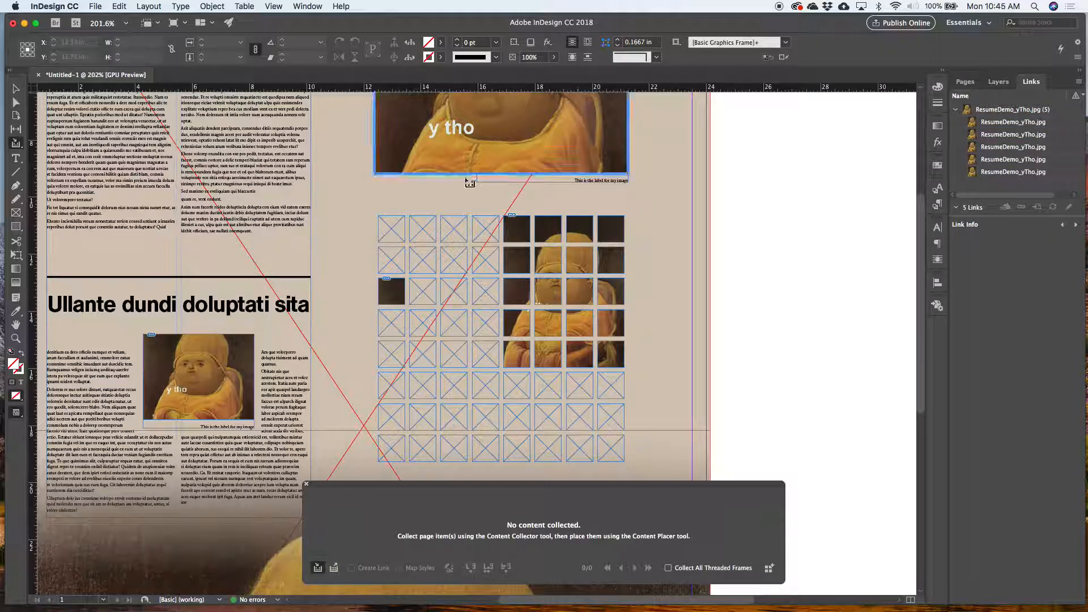
# - Fit the placed picture to the first cell of the grid's third row so the figure shows within it
pyautogui.hotkey('alt', 'b')
pyautogui.press('v')
pyautogui.click(392, 291)
pyautogui.click(750, 195)
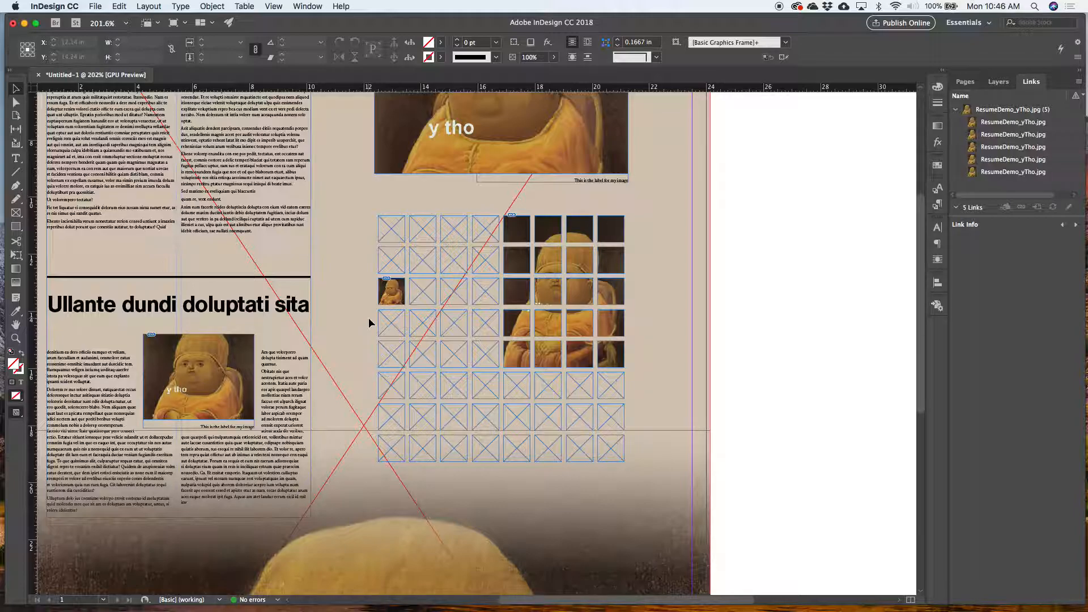
# - Combine the block of empty cells two wide and five high below the small picture into a compound path
pyautogui.moveTo(363, 329); pyautogui.dragTo(417, 437)
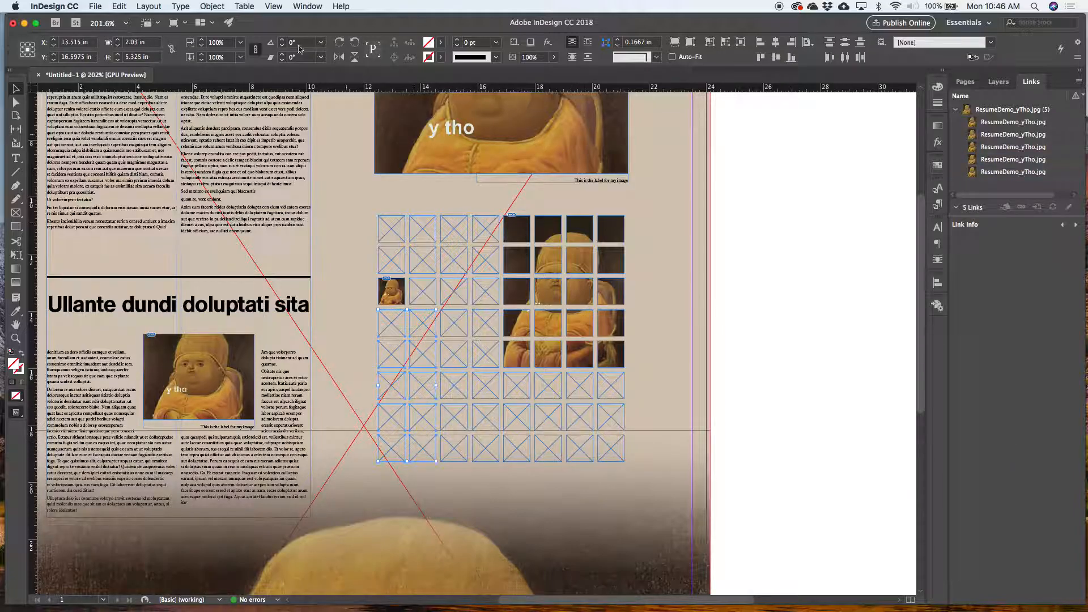
pyautogui.click(212, 6)
pyautogui.moveTo(274, 340)
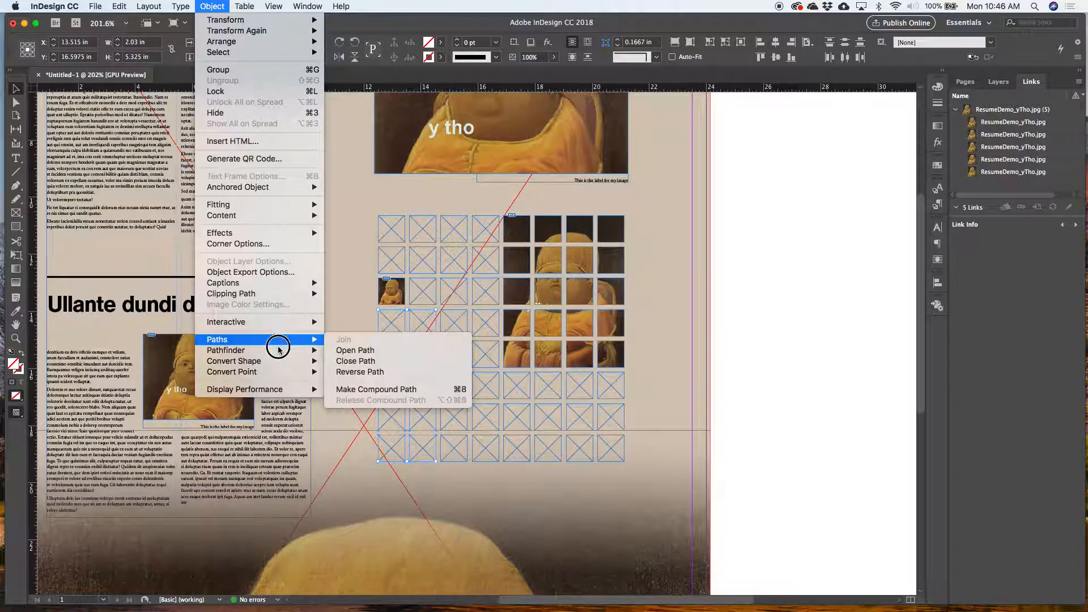
pyautogui.click(364, 389)
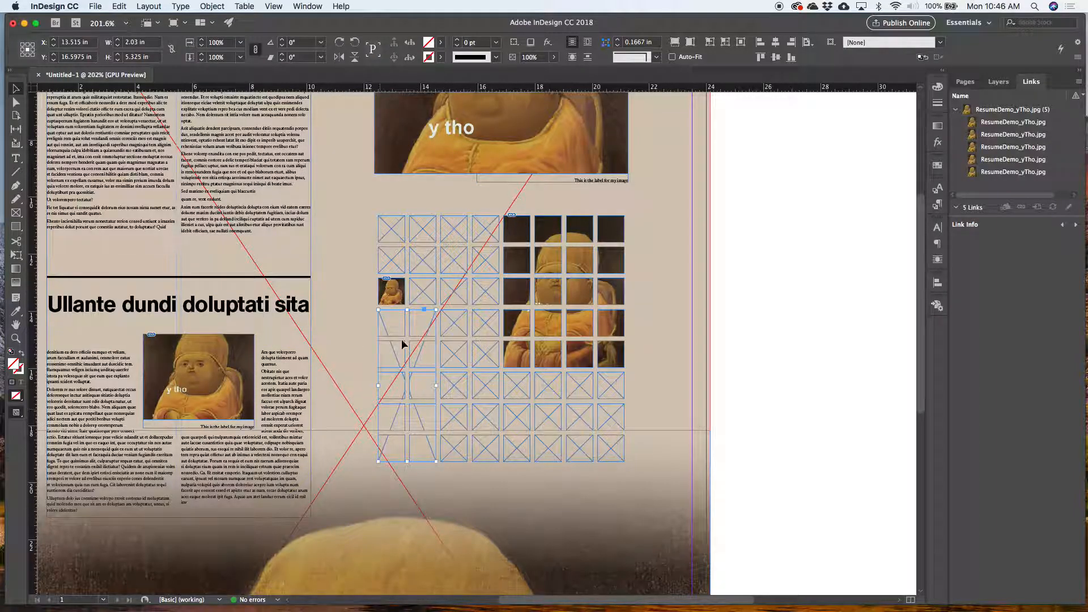
# - Collect the large picture again with the Content Collector and place it into the new compound path
pyautogui.press('b')
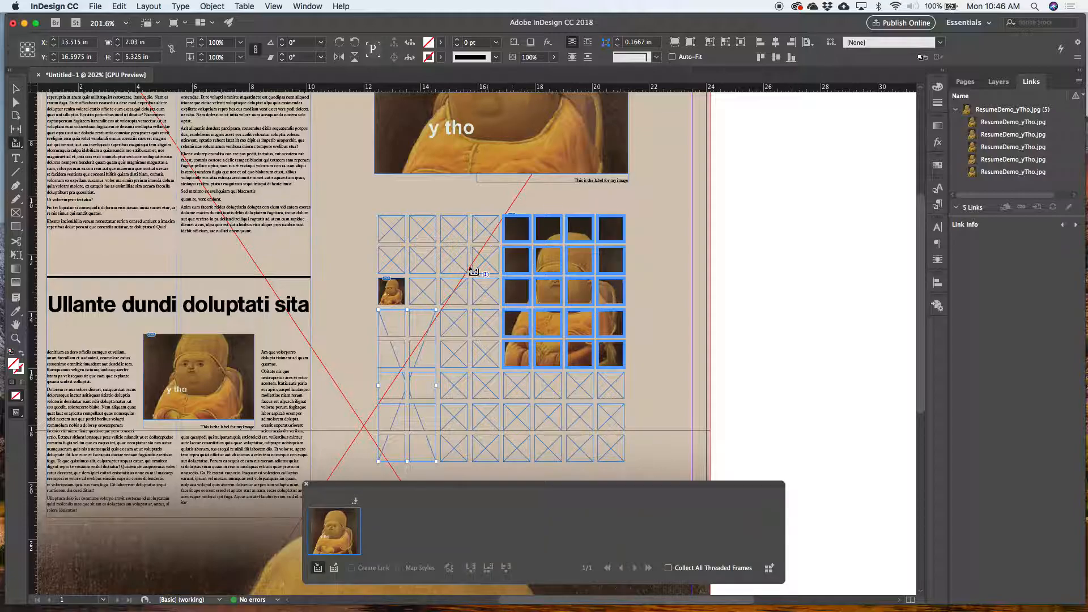
pyautogui.press('b')
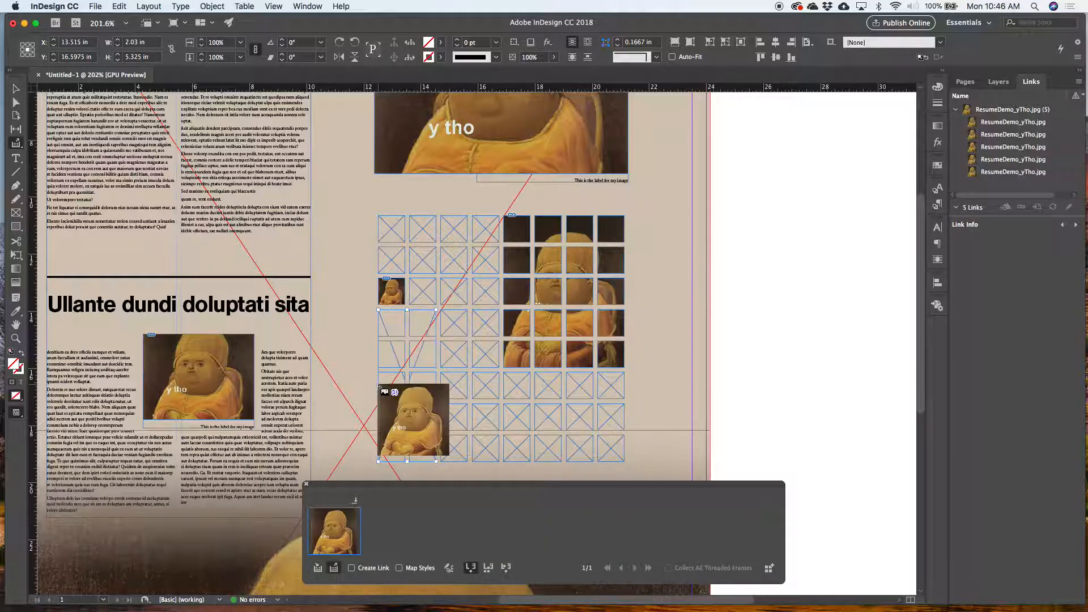
pyautogui.click(389, 352)
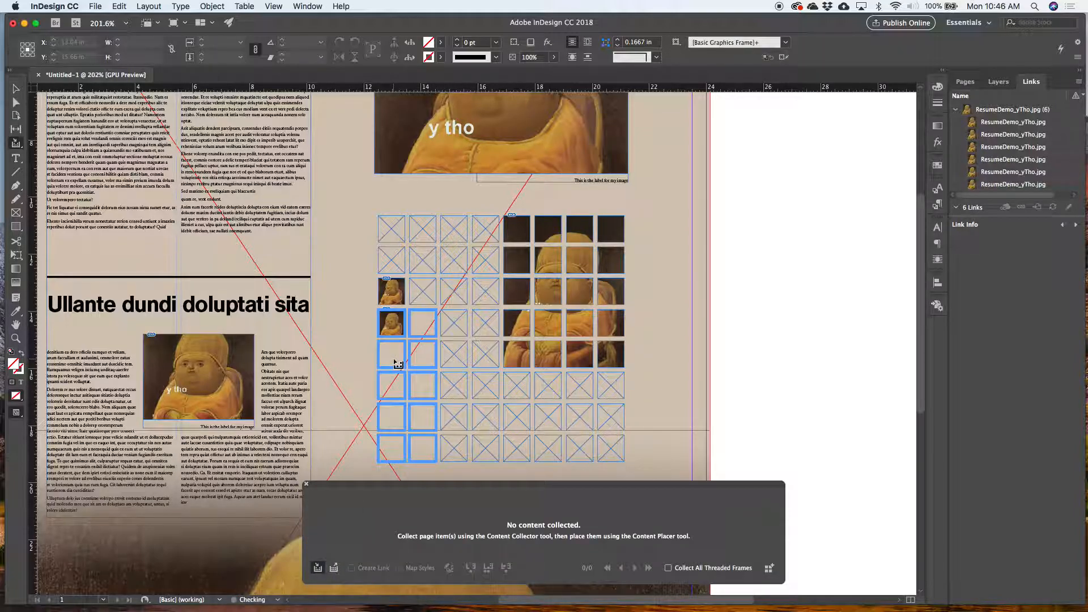
# - Fill the compound path's ten cells proportionally with the placed picture and deselect it
pyautogui.press('v')
pyautogui.click(395, 363)
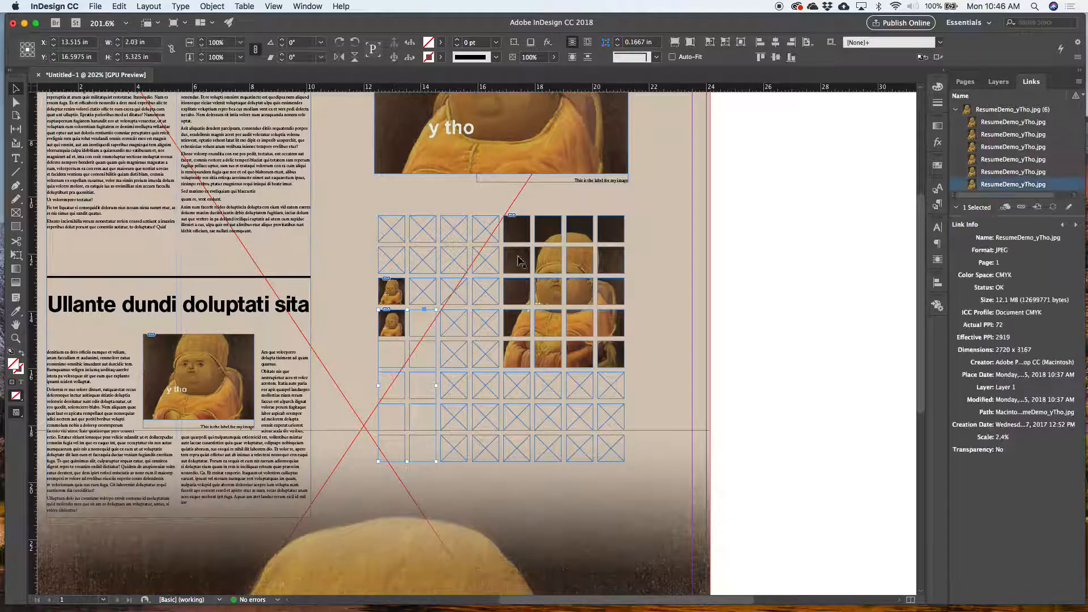
pyautogui.click(674, 42)
pyautogui.click(772, 368)
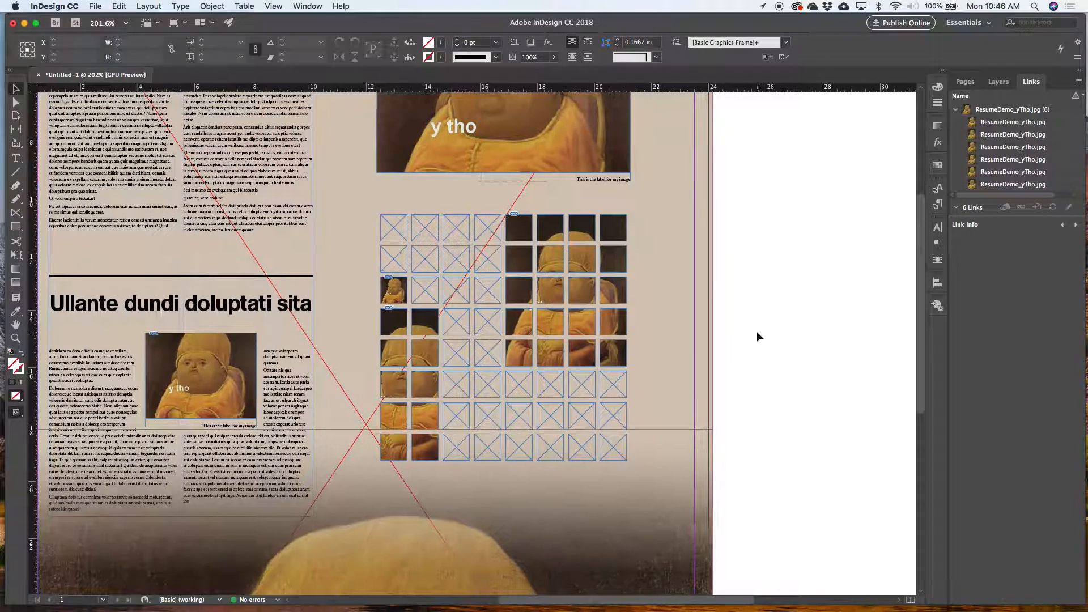
pyautogui.hscroll(-5, 757, 337)
pyautogui.scroll(4, 757, 336)
pyautogui.scroll(5, 756, 331)
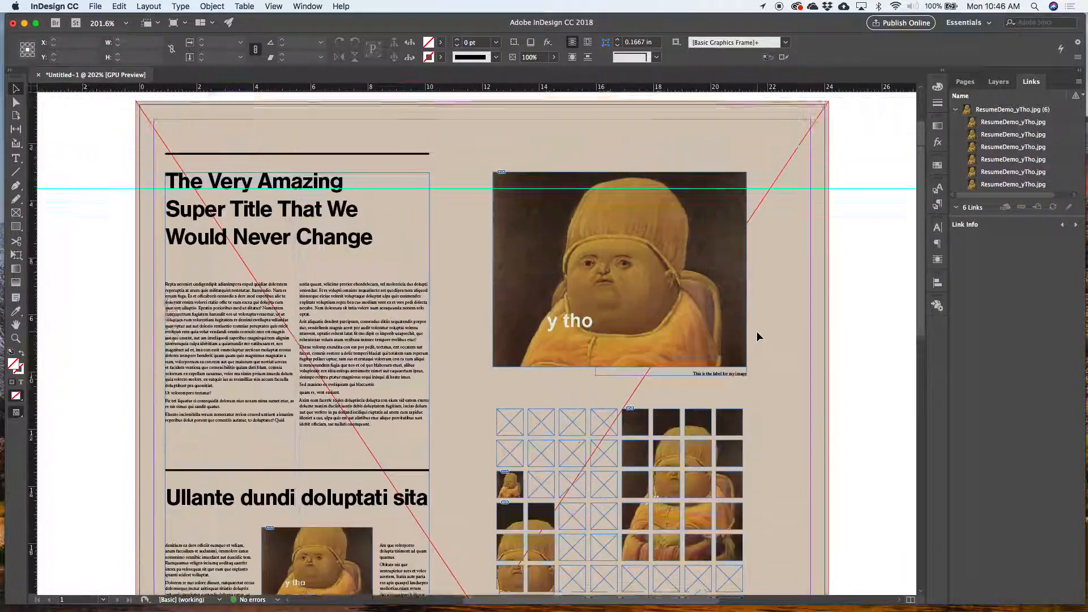
pyautogui.scroll(-2, 757, 335)
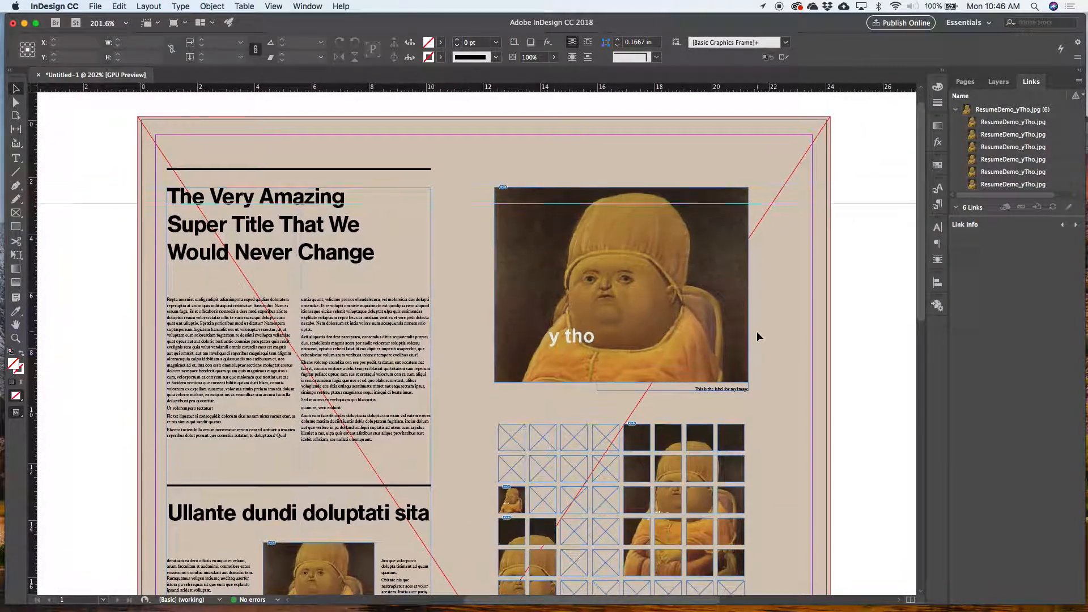